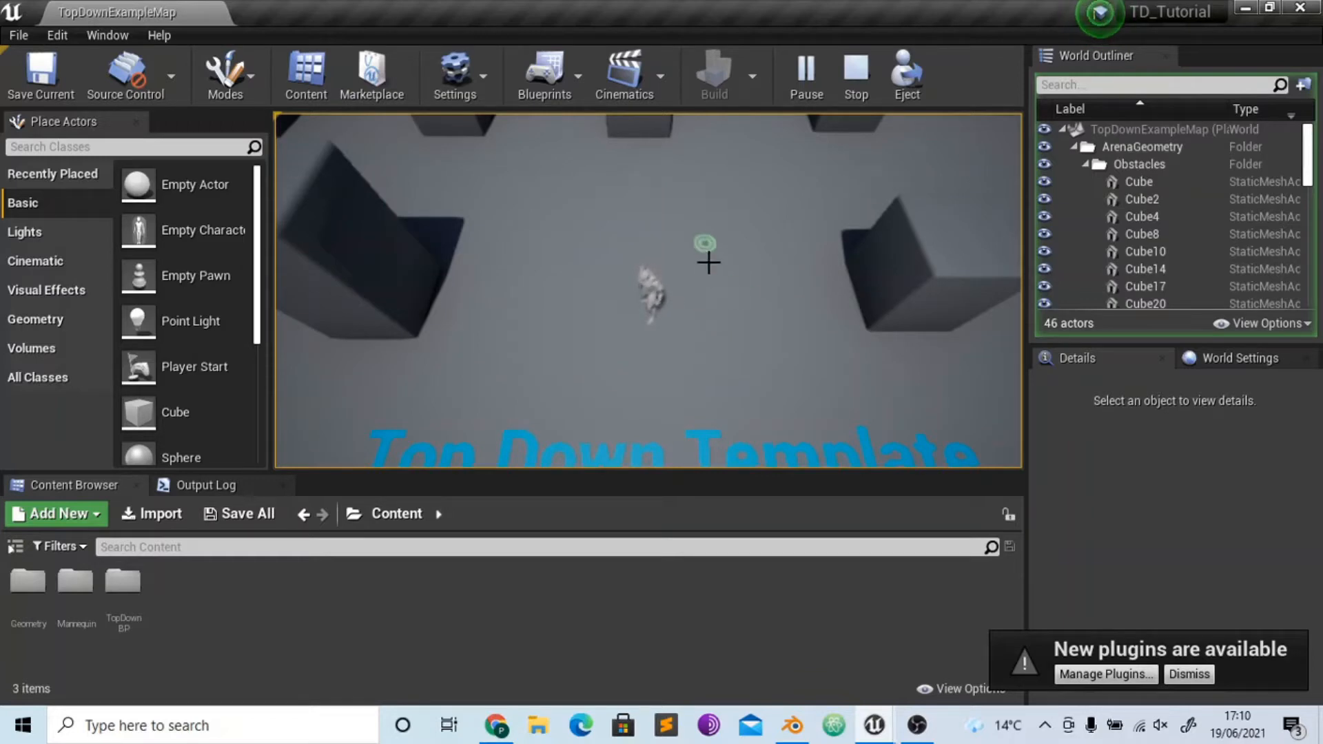
- Stop the play session and add the Top Down blueprint feature pack to the project
key("Escape")
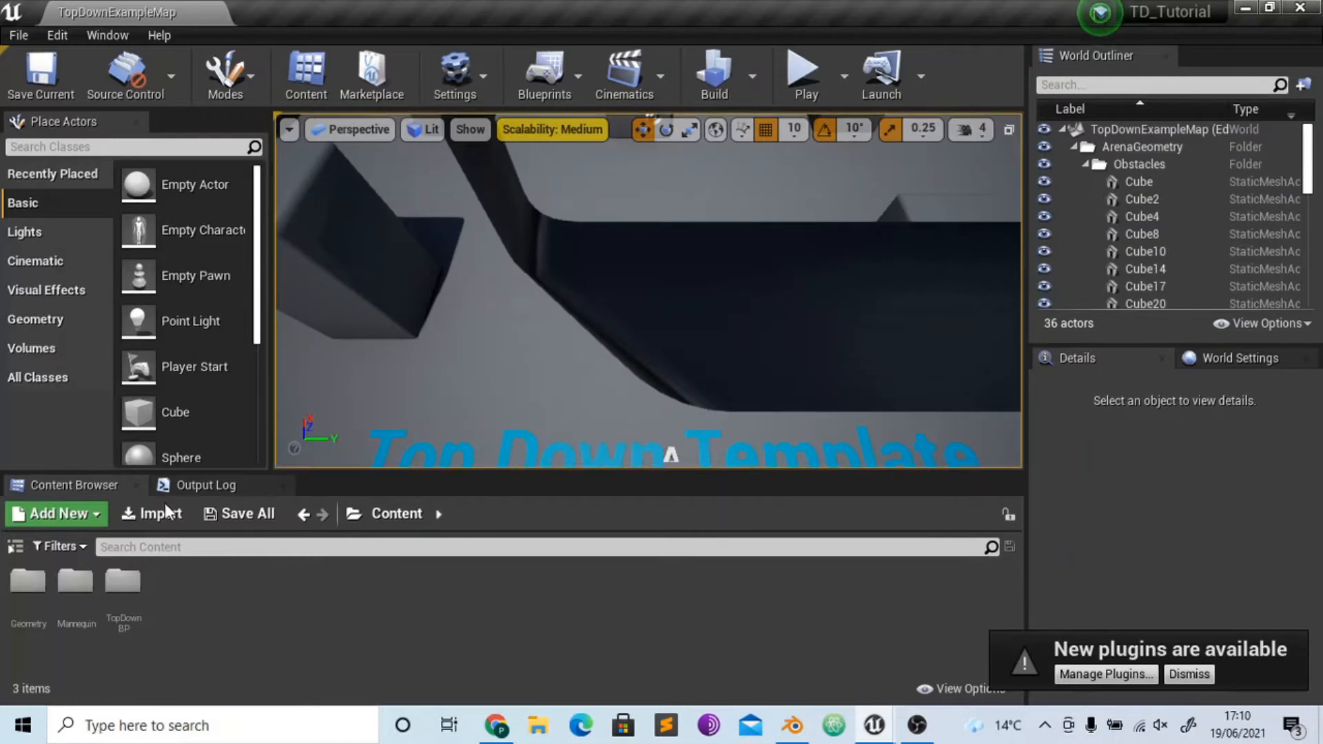
left_click(56, 510)
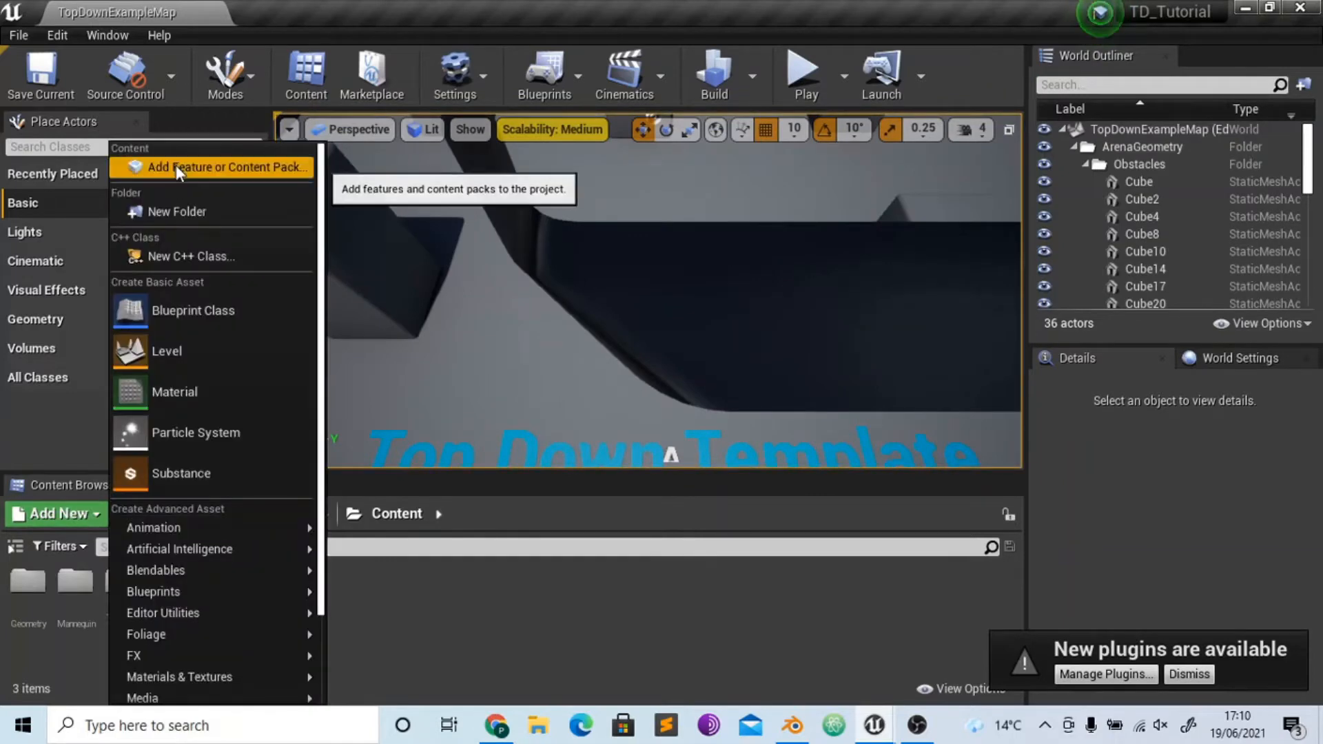
left_click(175, 167)
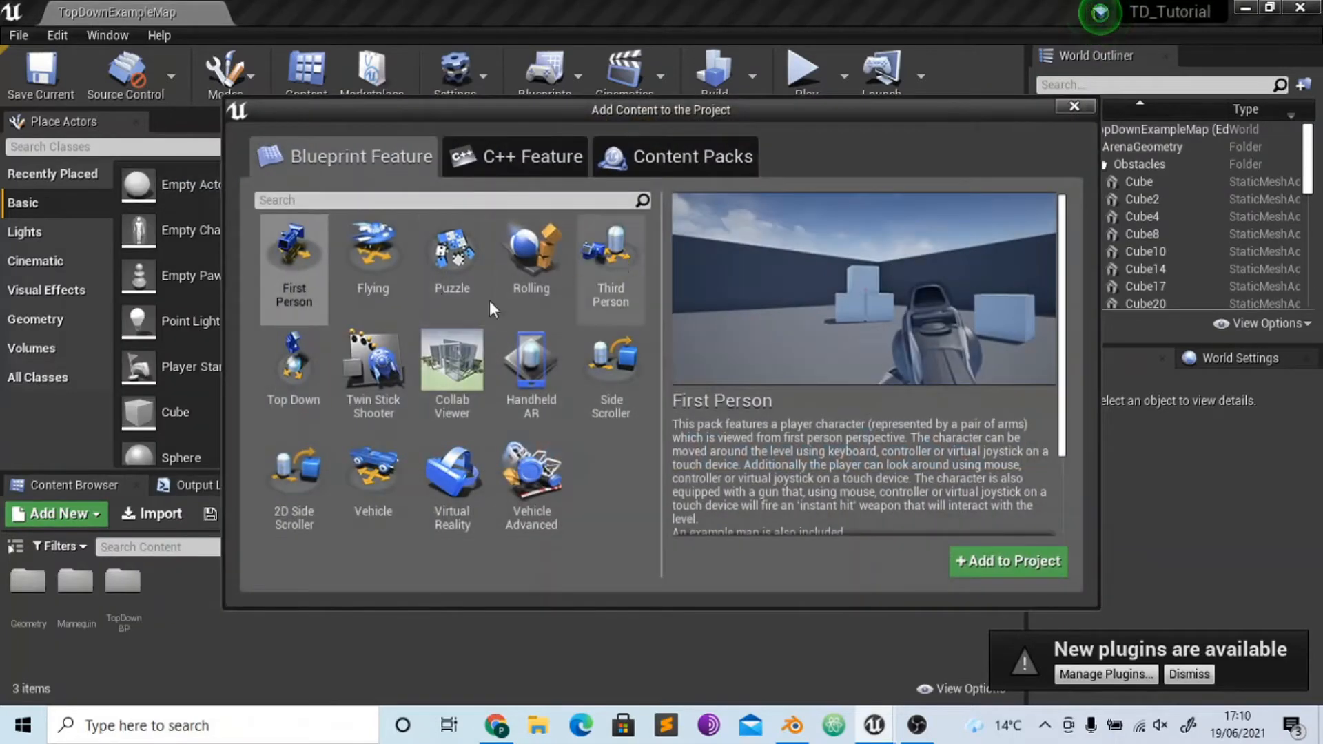
left_click(291, 383)
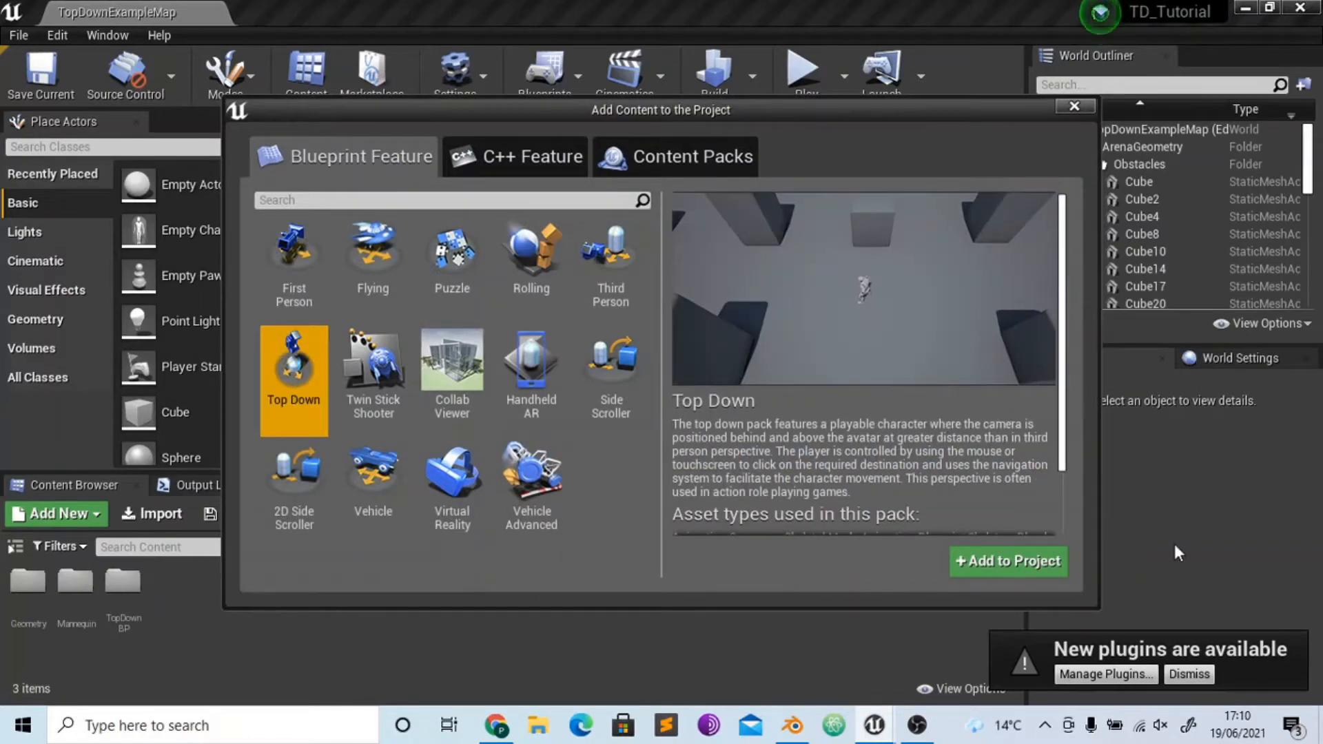
left_click(1007, 562)
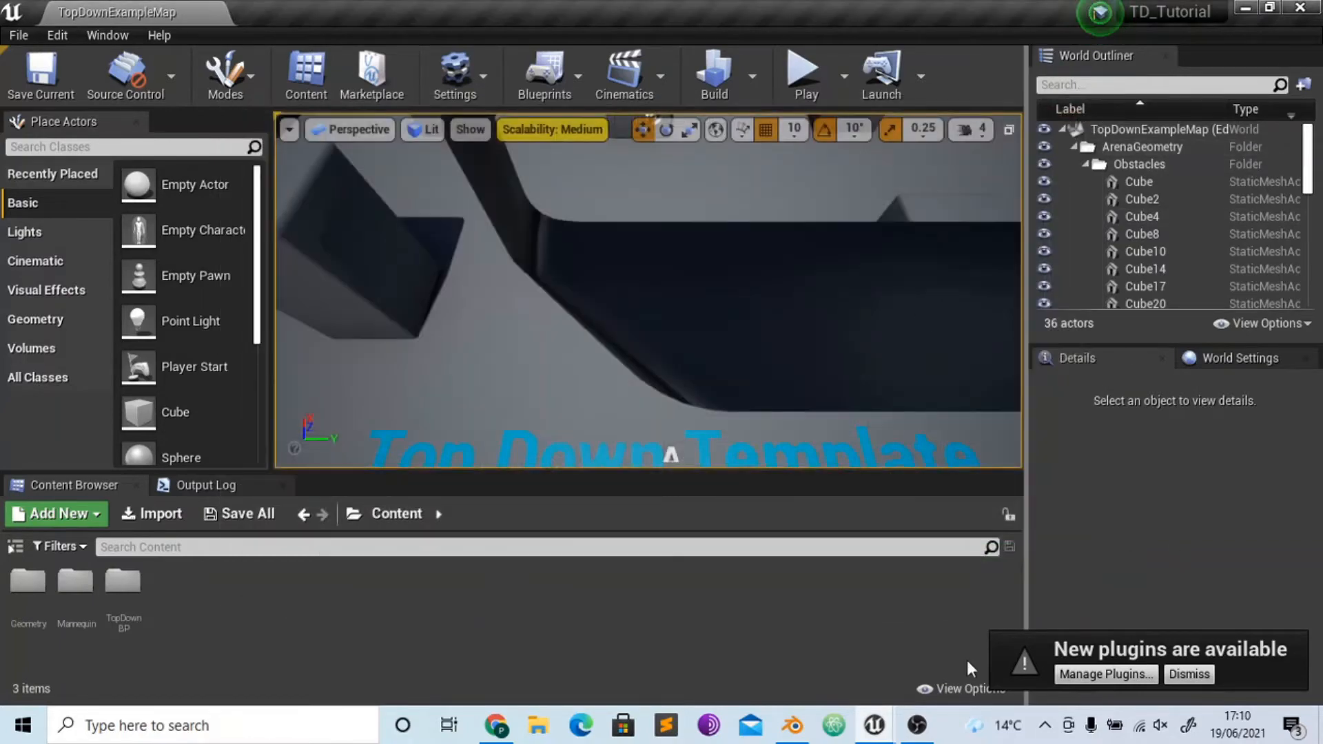
- Examine the CursorToWorld decal component of TopDownCharacter and the node graph of its M_Cursor_Decal material
mouse_move(874, 725)
left_click(951, 635)
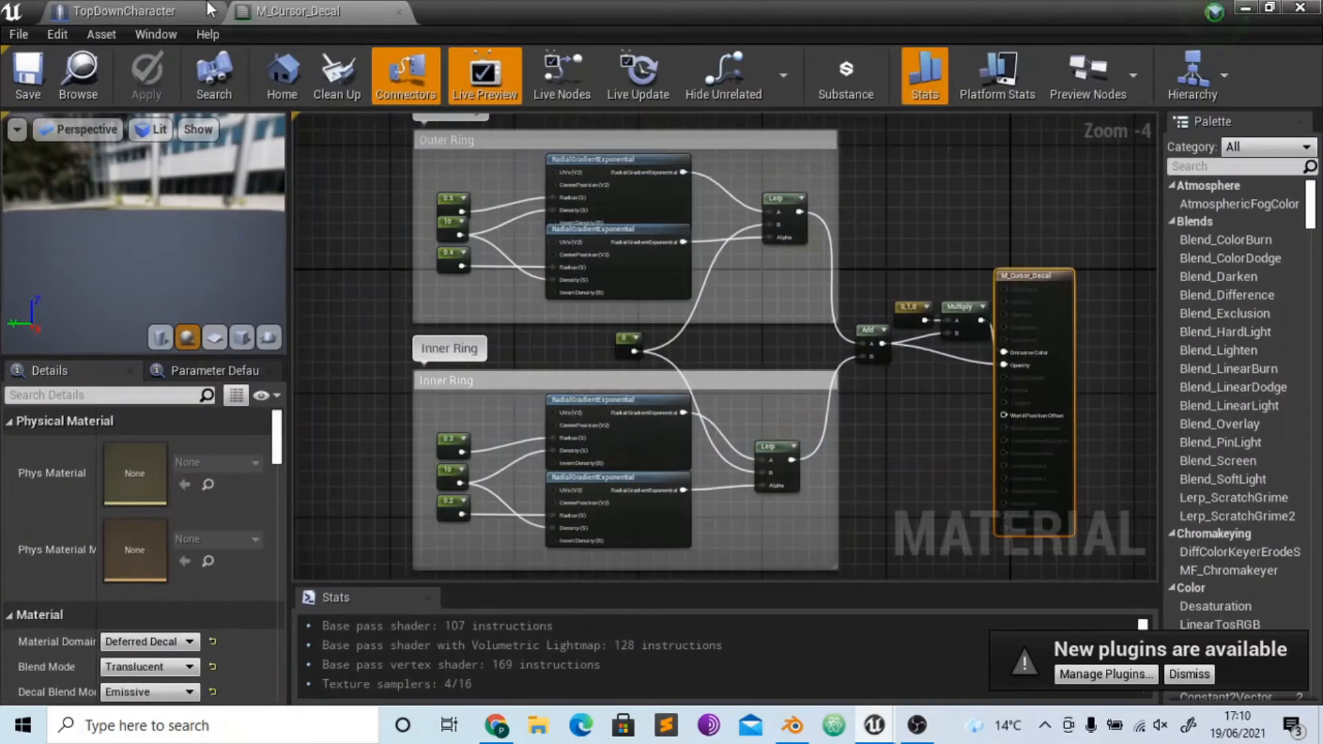
left_click(209, 10)
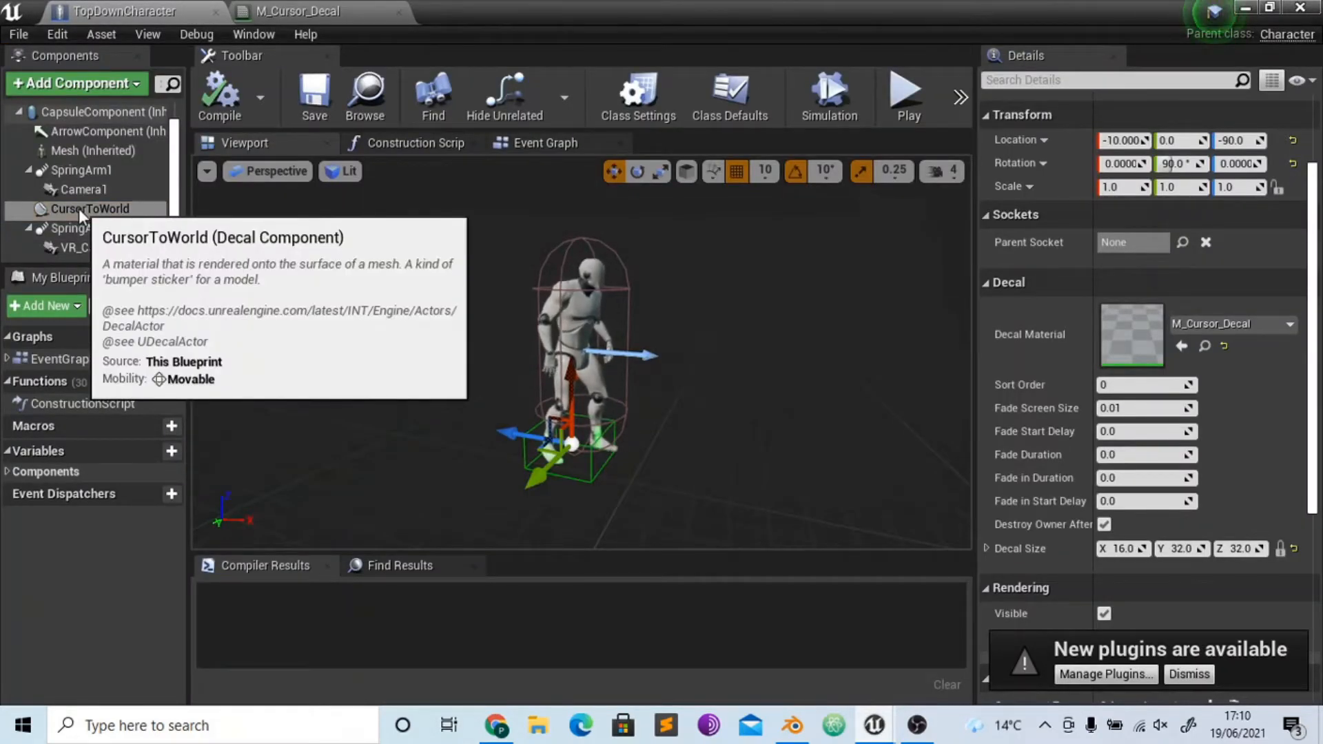
left_click(307, 12)
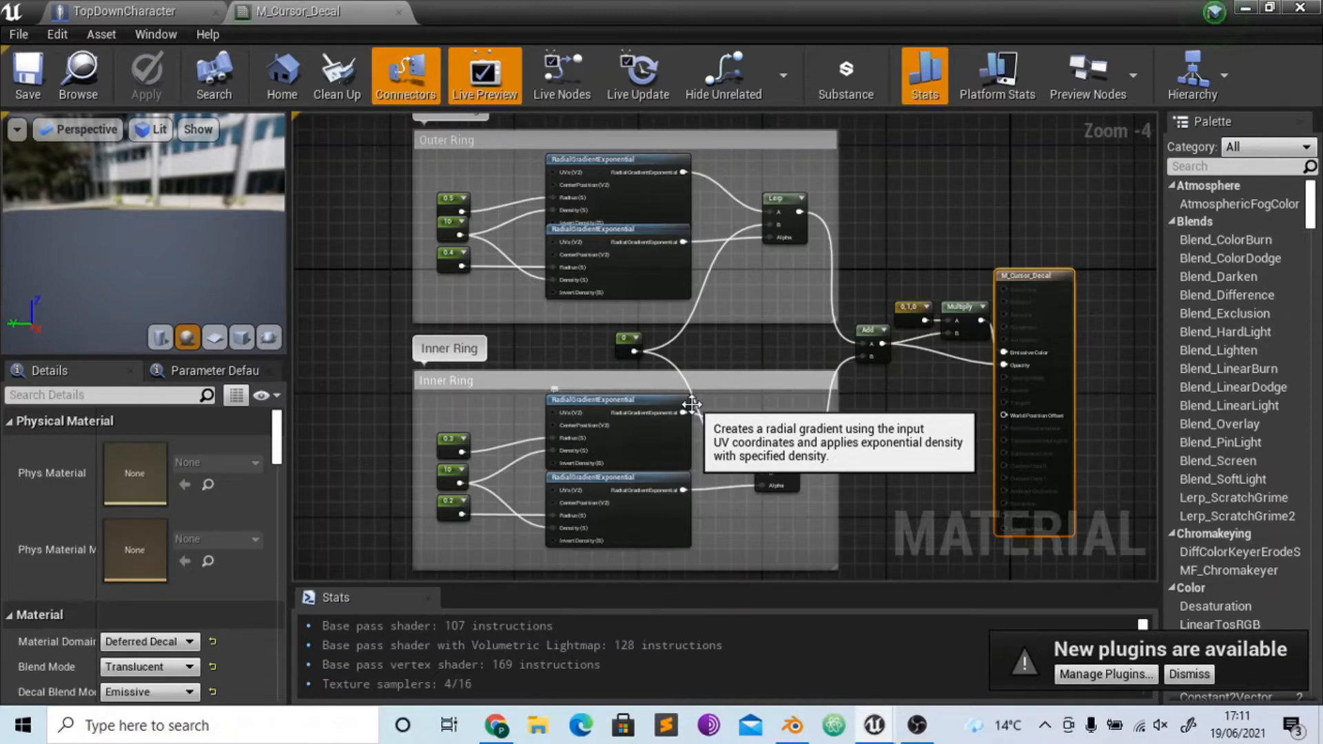
left_click(1246, 8)
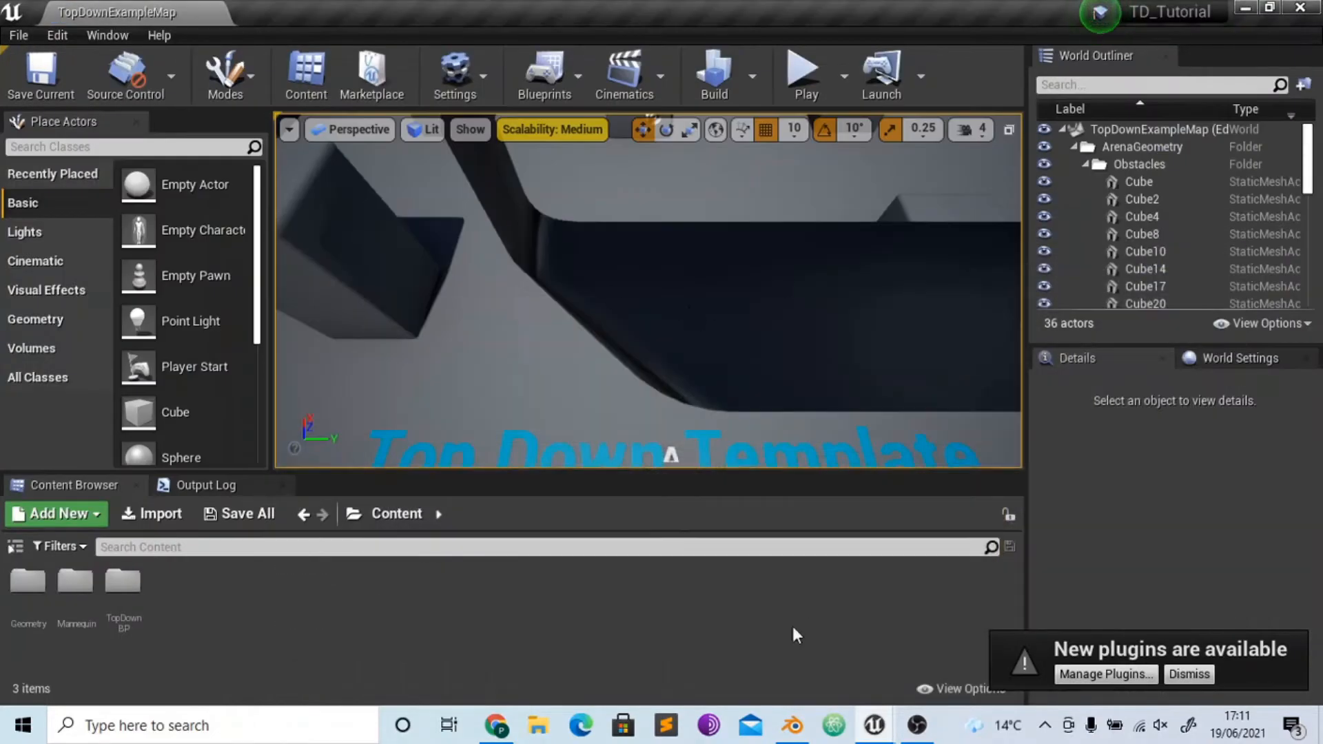
- Switch to Blender and delete the default cube, camera and light
left_click(792, 725)
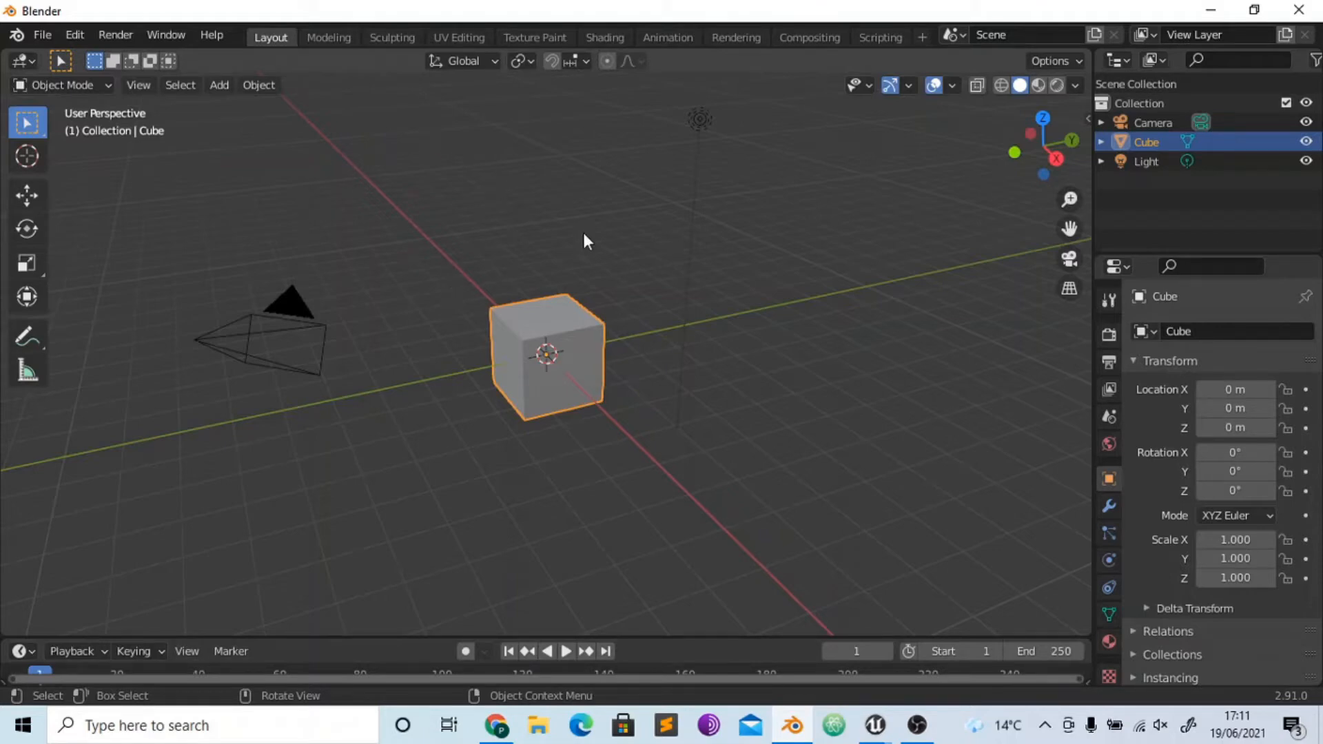
left_click_drag(230, 122, 721, 458)
key("Delete")
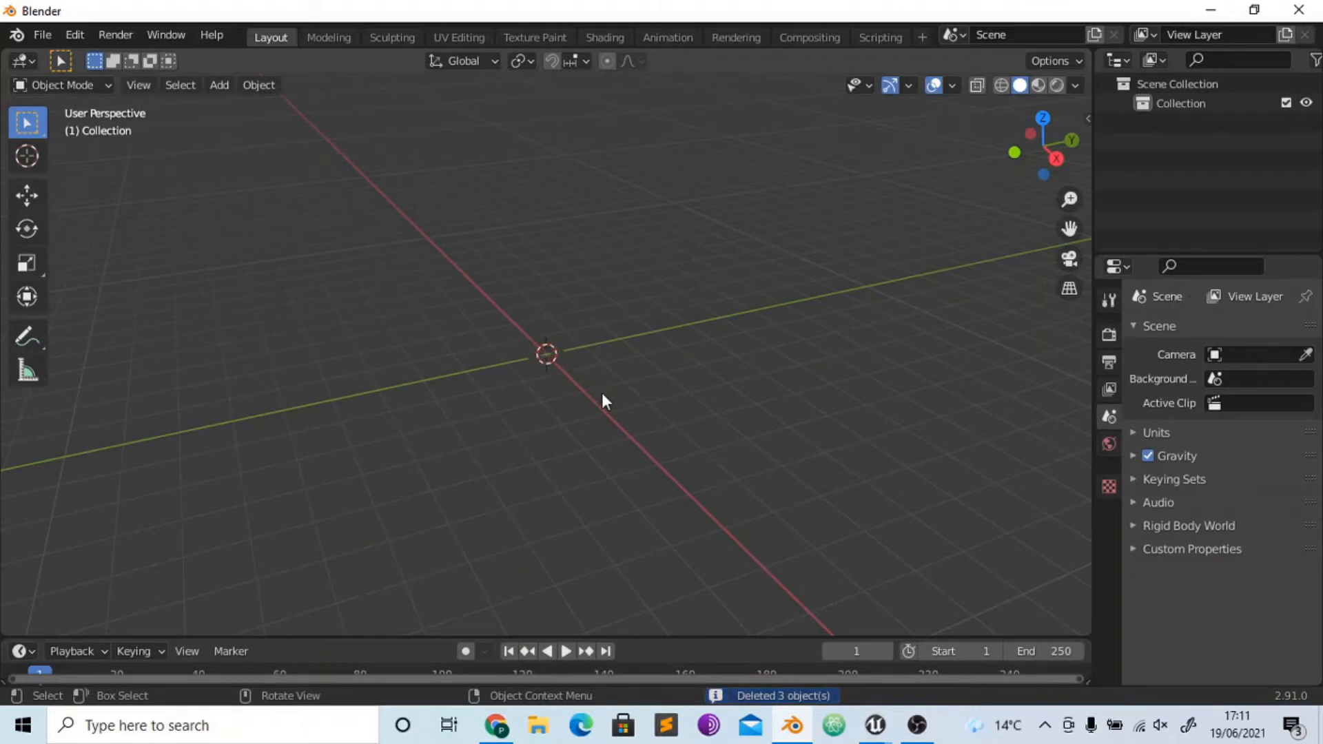
- Add a plane mesh at the world origin
key("shift+a")
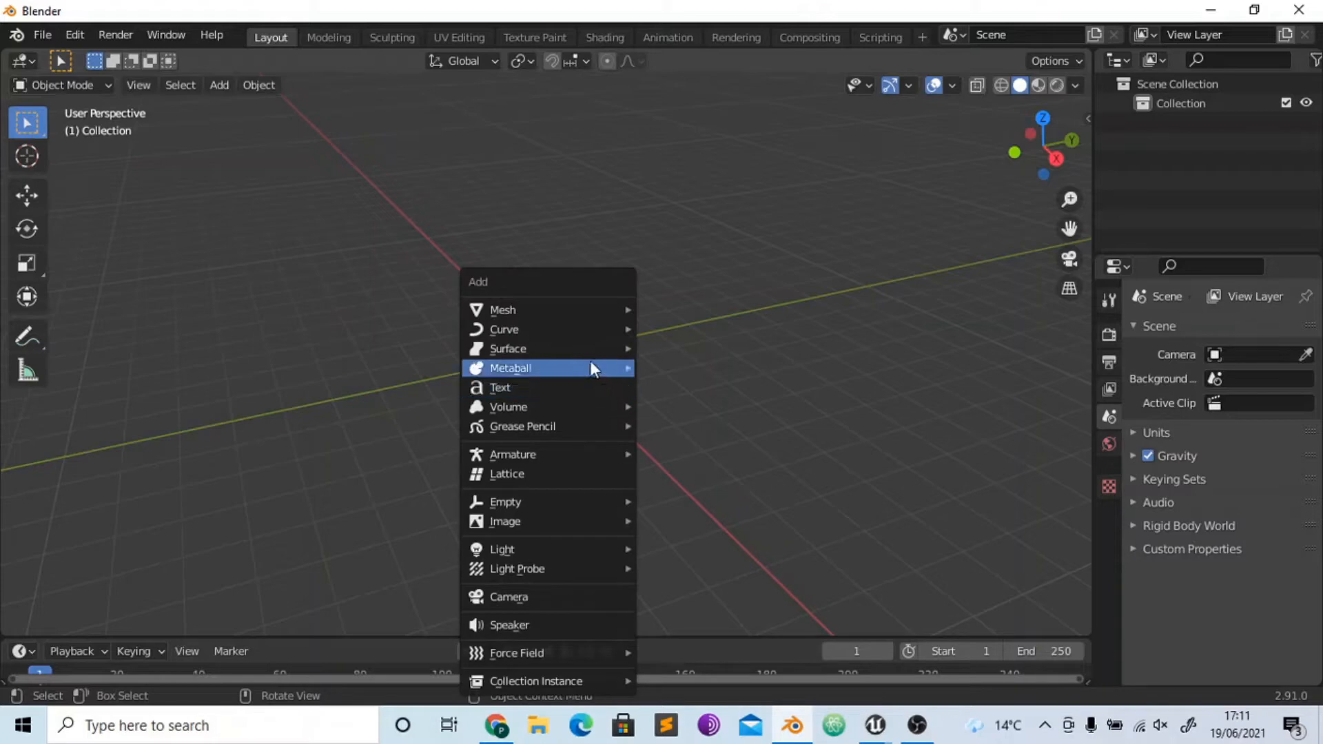
mouse_move(583, 311)
left_click(670, 307)
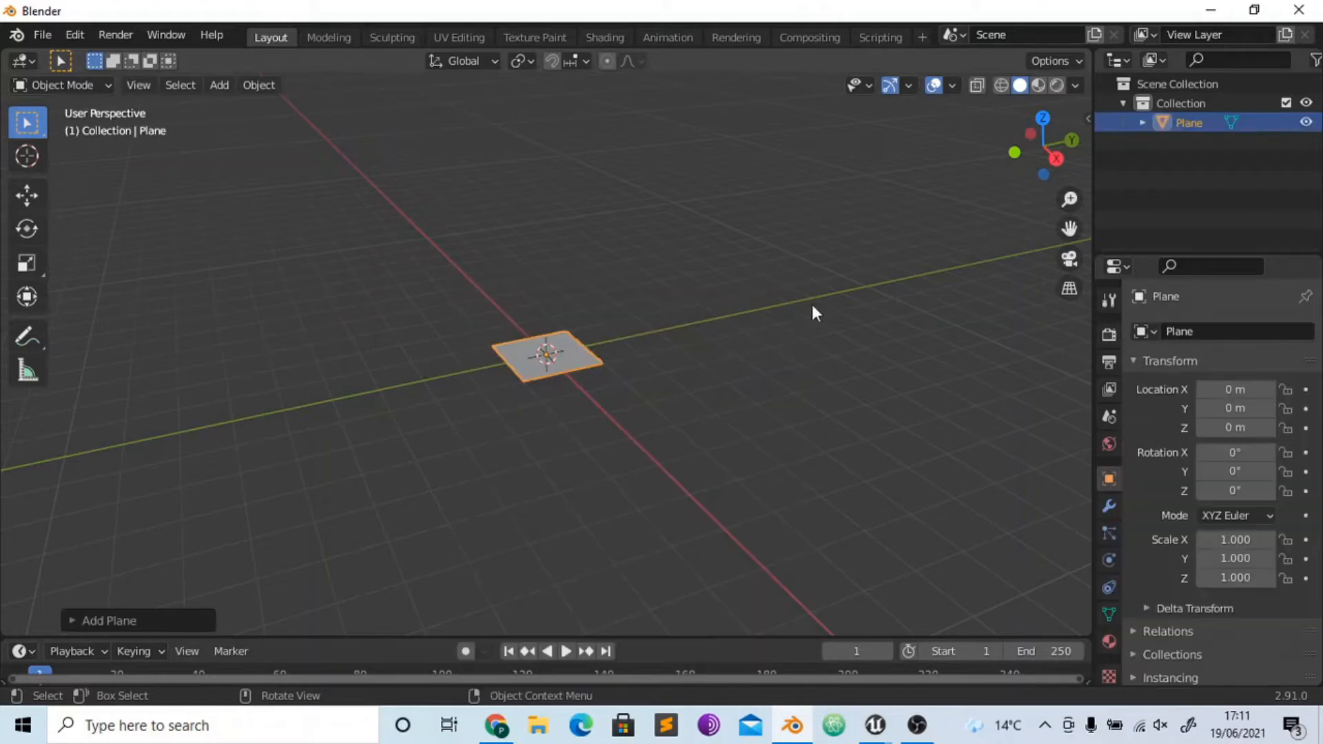
- Delete the plane's left, lower and right edges in edit mode, keeping only its upper edge
key("KP_5")
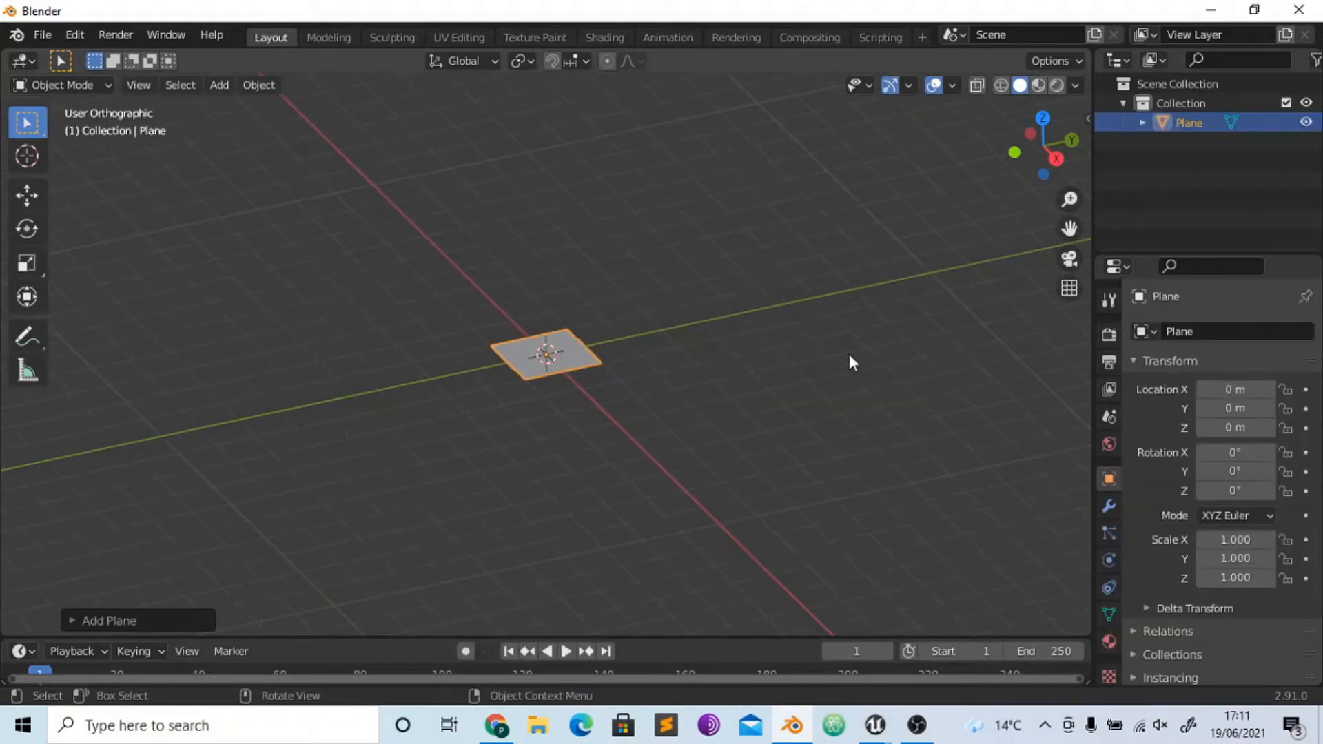
key("KP_7")
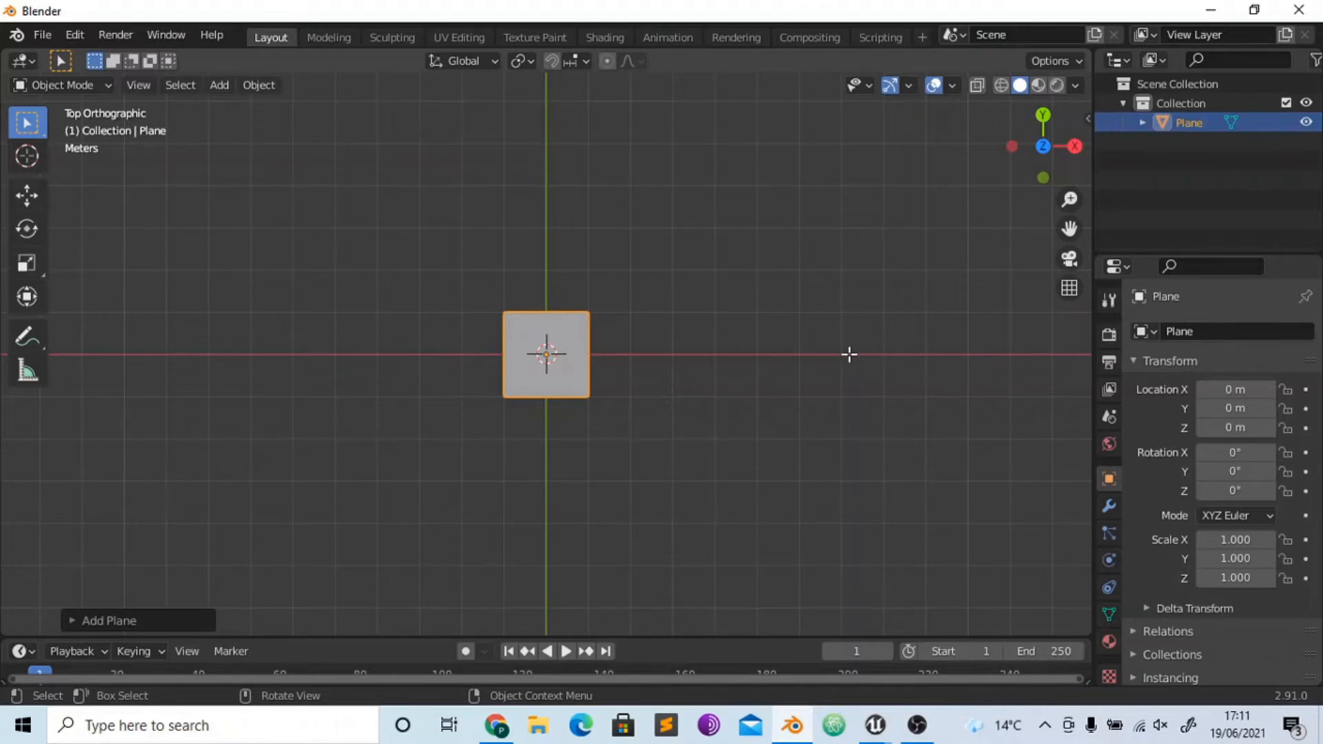
key("Tab")
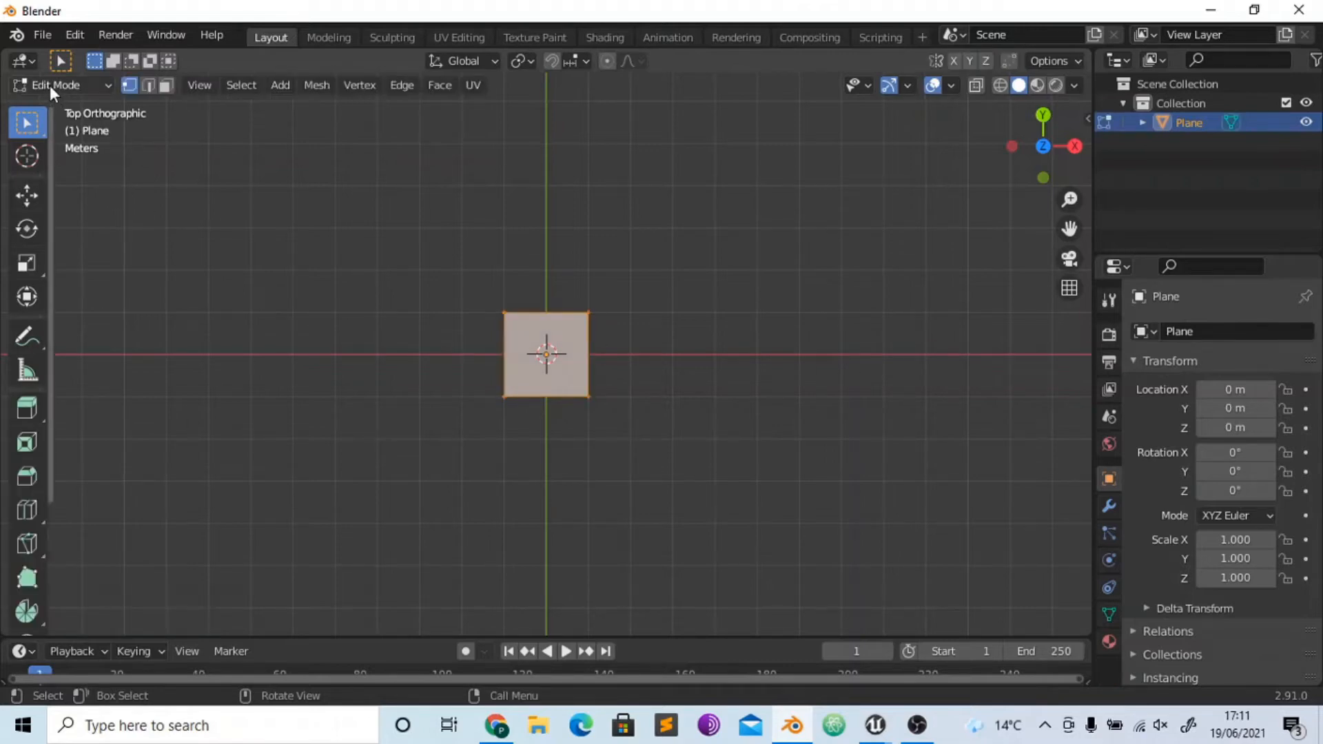
left_click(148, 84)
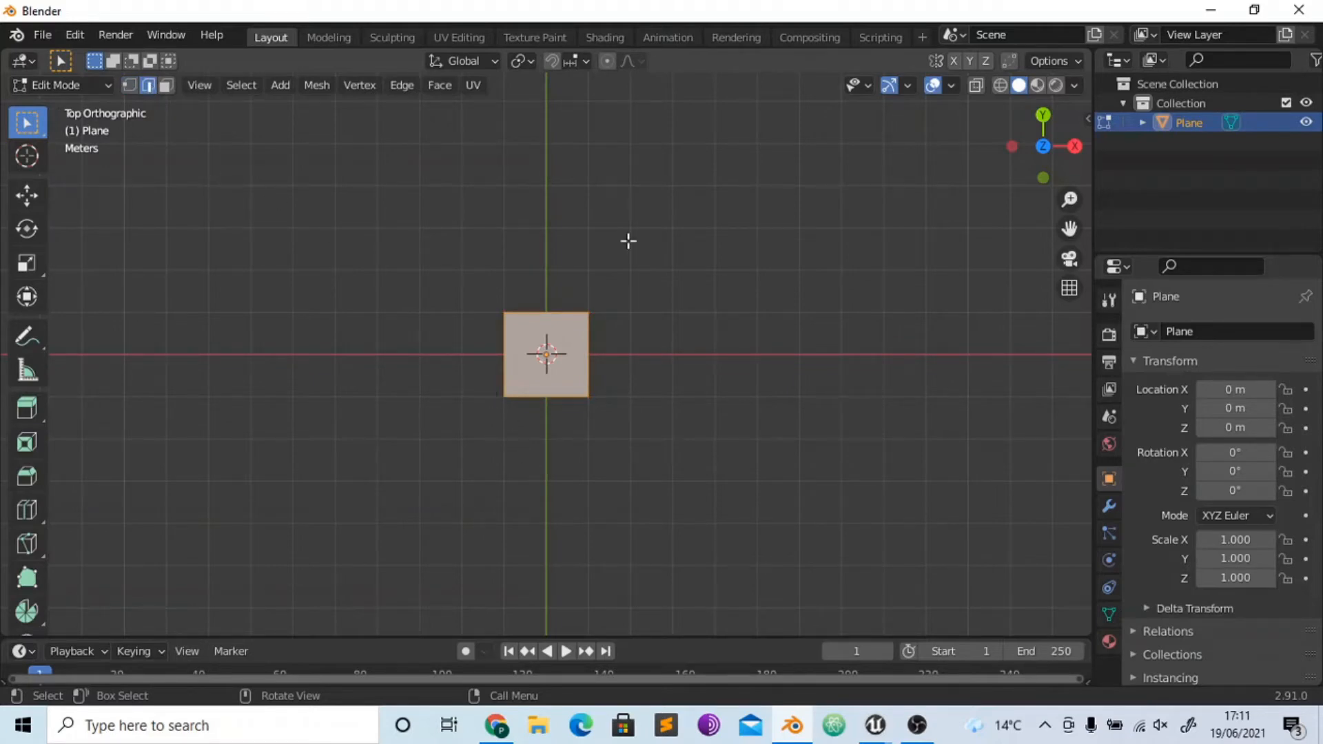
left_click(500, 368)
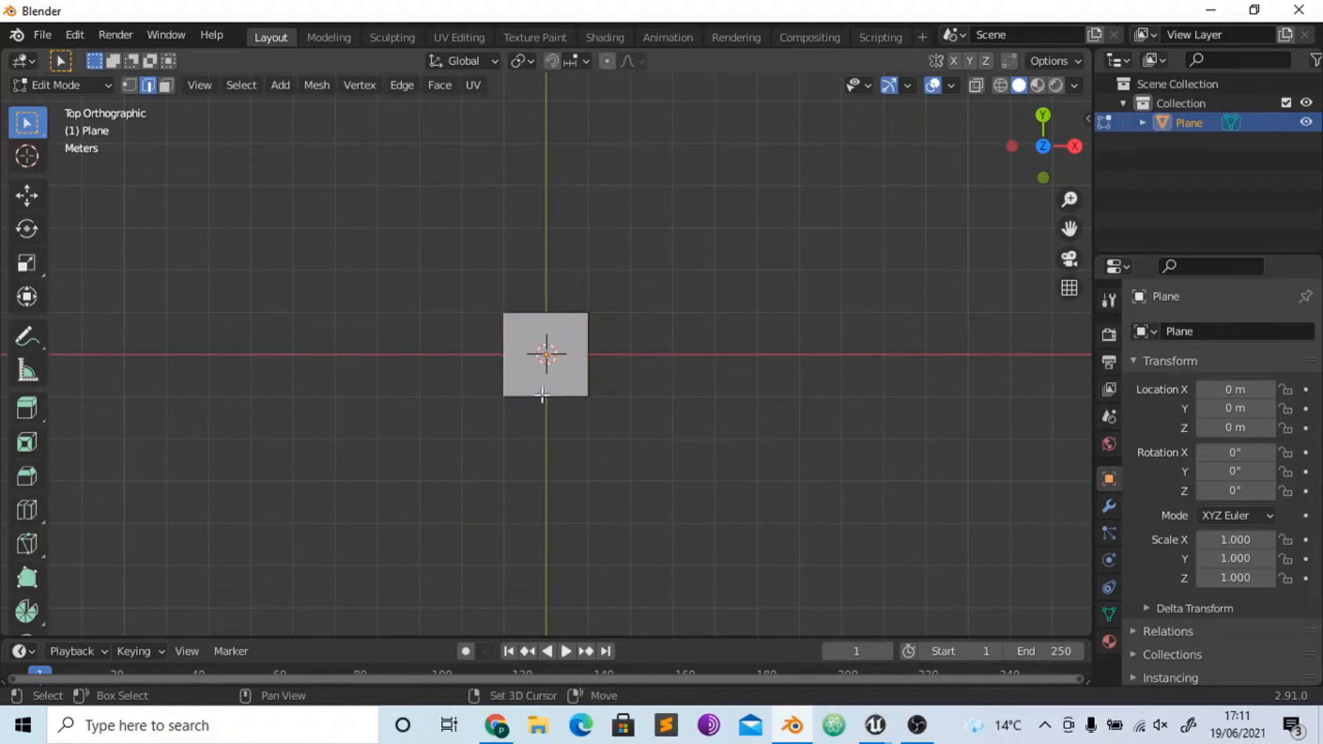
left_click(543, 398, "shift")
left_click(598, 362, "shift")
key("x")
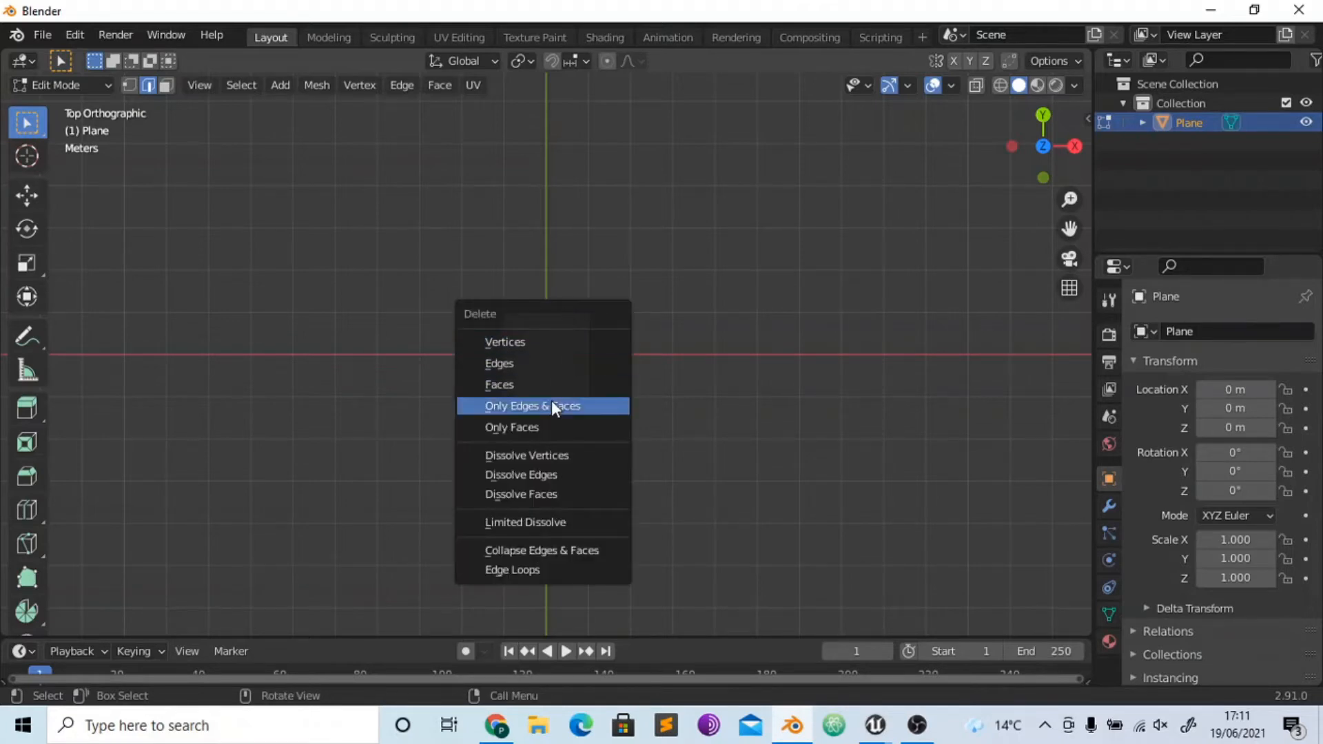
left_click(542, 363)
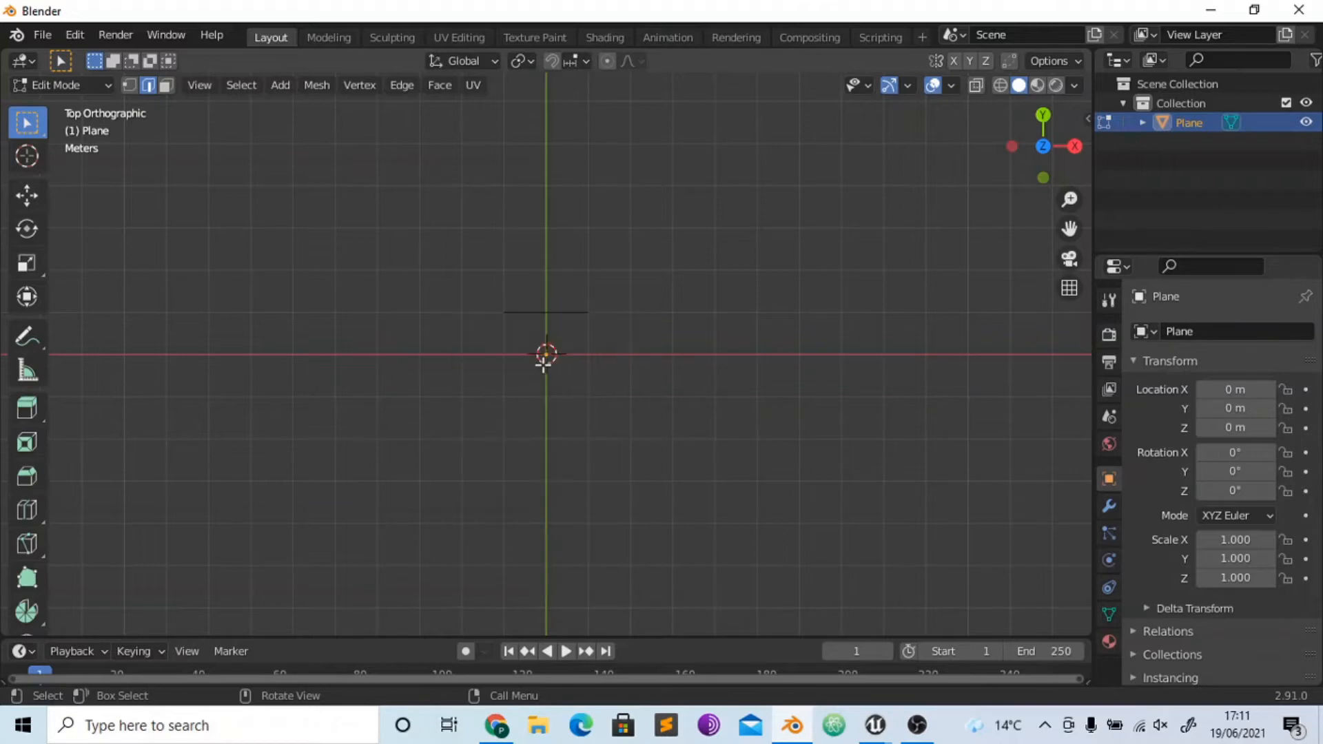
- Shorten the remaining edge by moving its left vertex 1.5 m along the X axis
left_click(527, 312)
key("1")
left_click_drag(464, 290, 546, 357)
key("g")
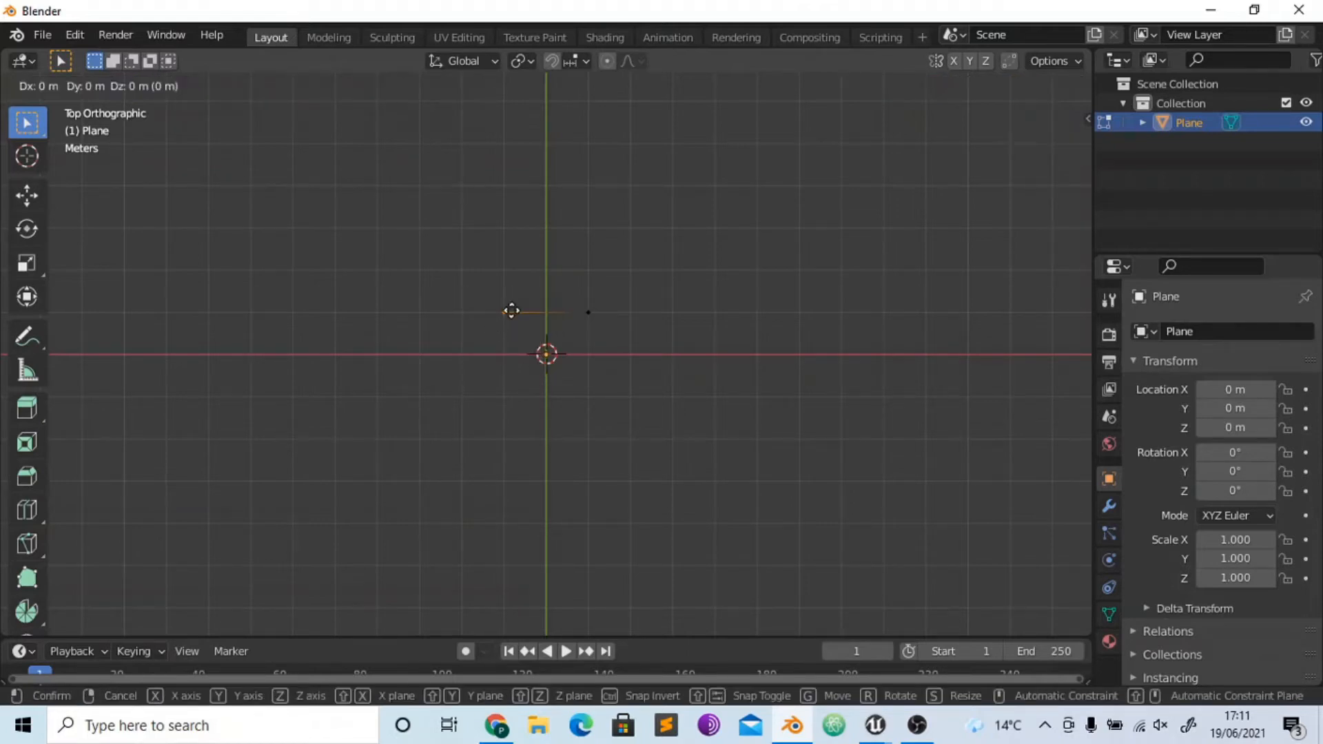
key("x")
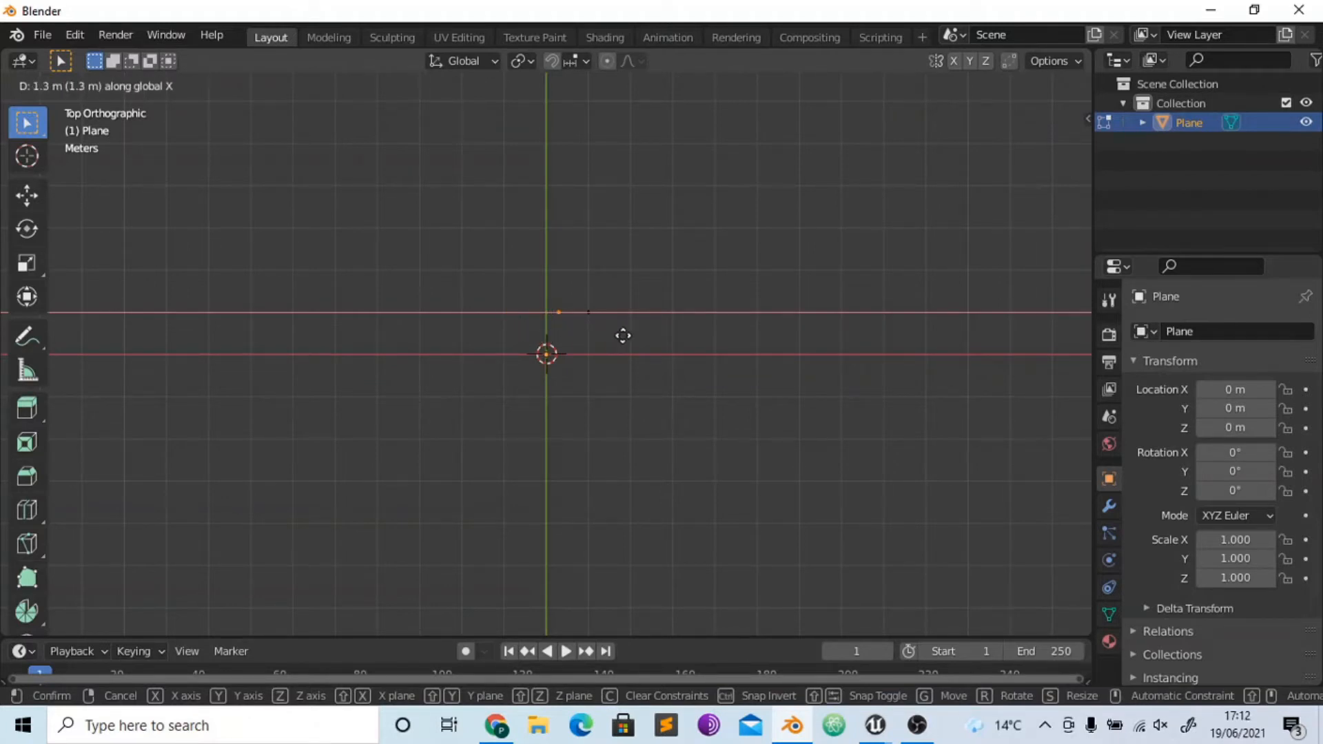
left_click(695, 334)
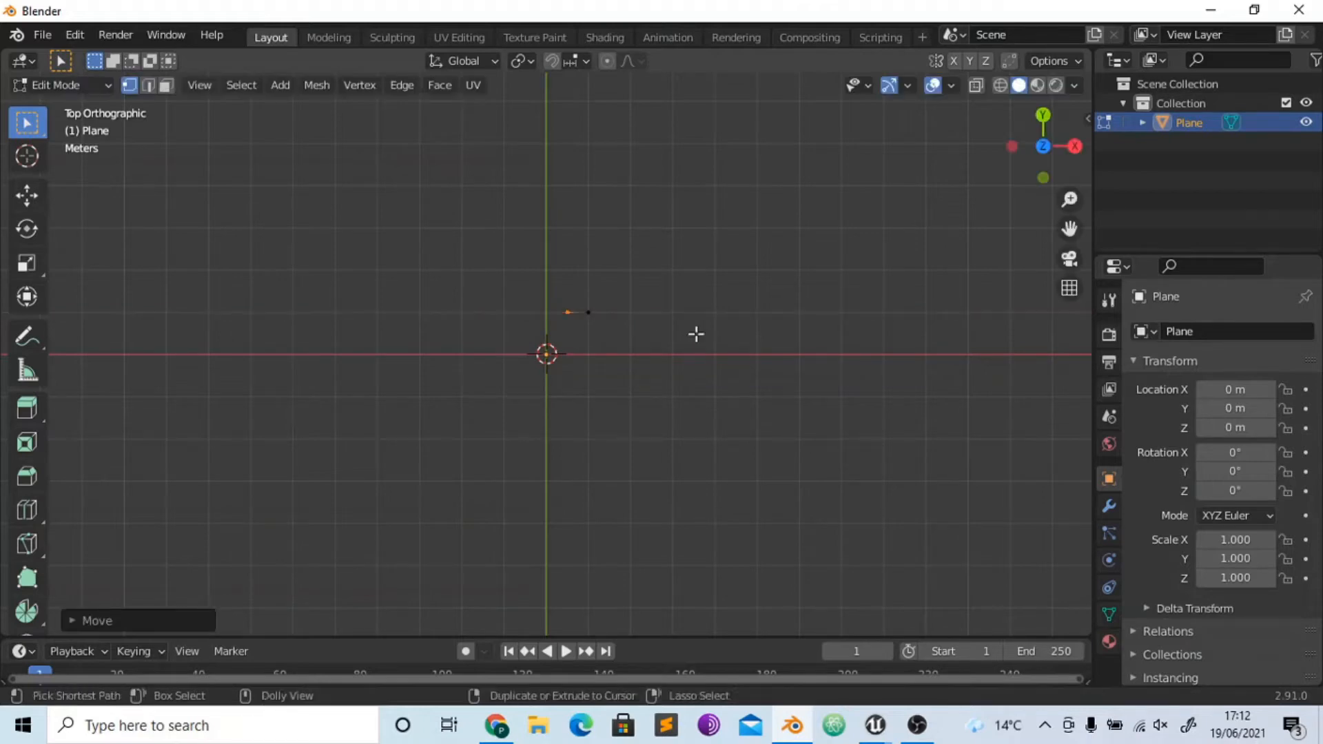
- Add a Screw modifier to the edge to form a ring, with 28 viewport steps
left_click(1111, 508)
left_click(1158, 331)
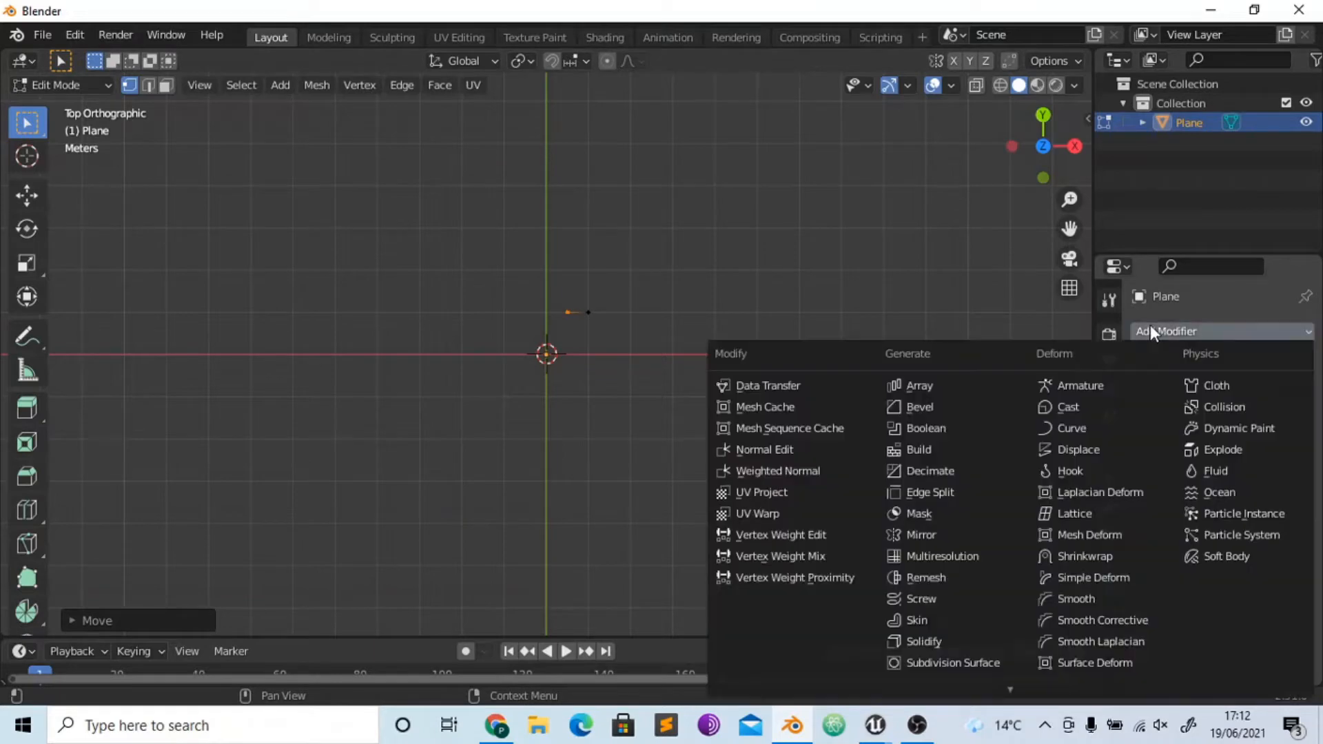
left_click(921, 601)
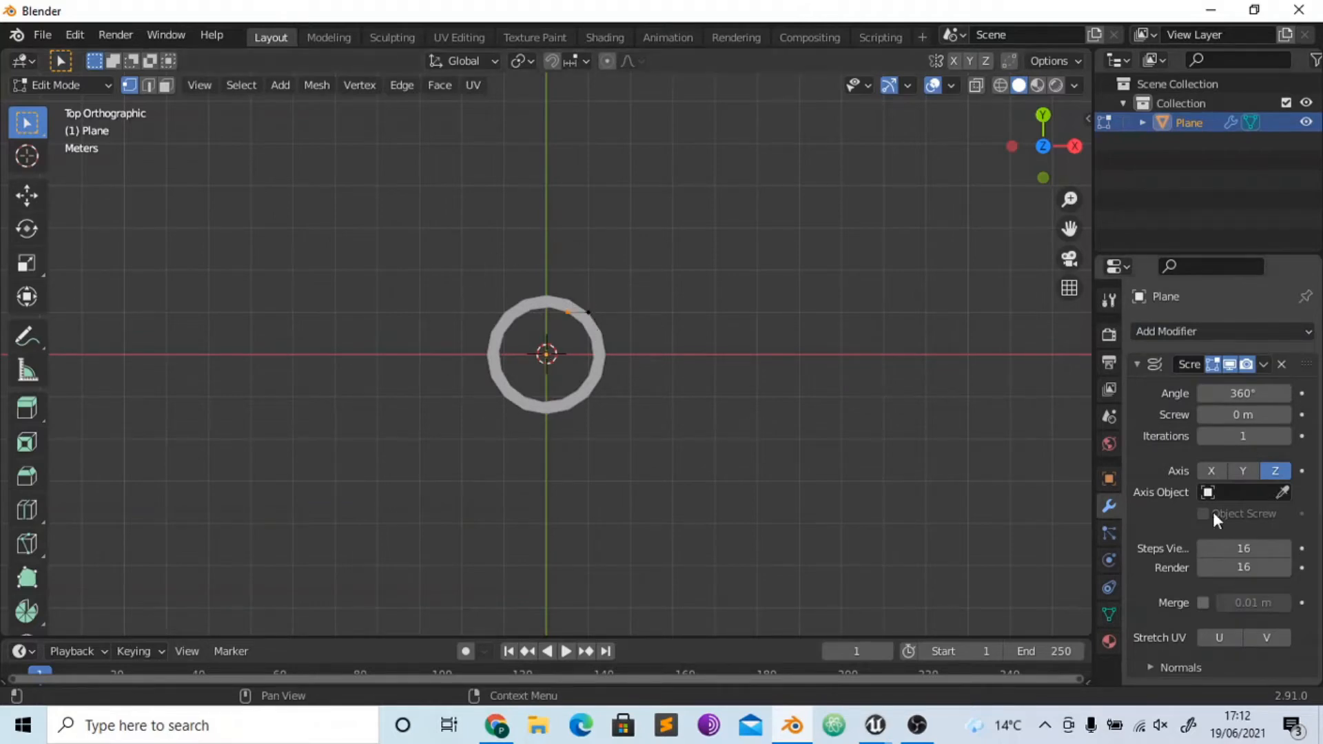
left_click(1253, 554)
type("28")
key("Return")
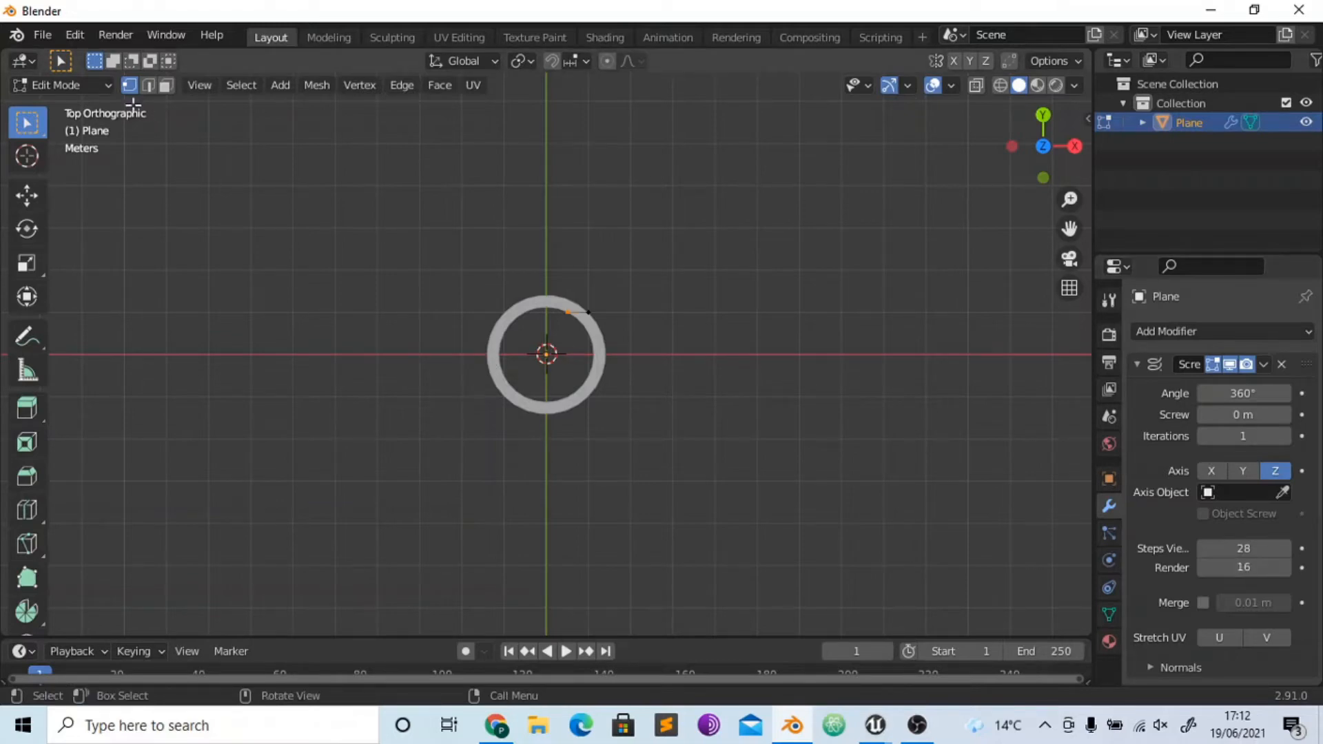
- Return to object mode, add a second plane and scale it down to a small square inside the ring
left_click(90, 85)
left_click(55, 108)
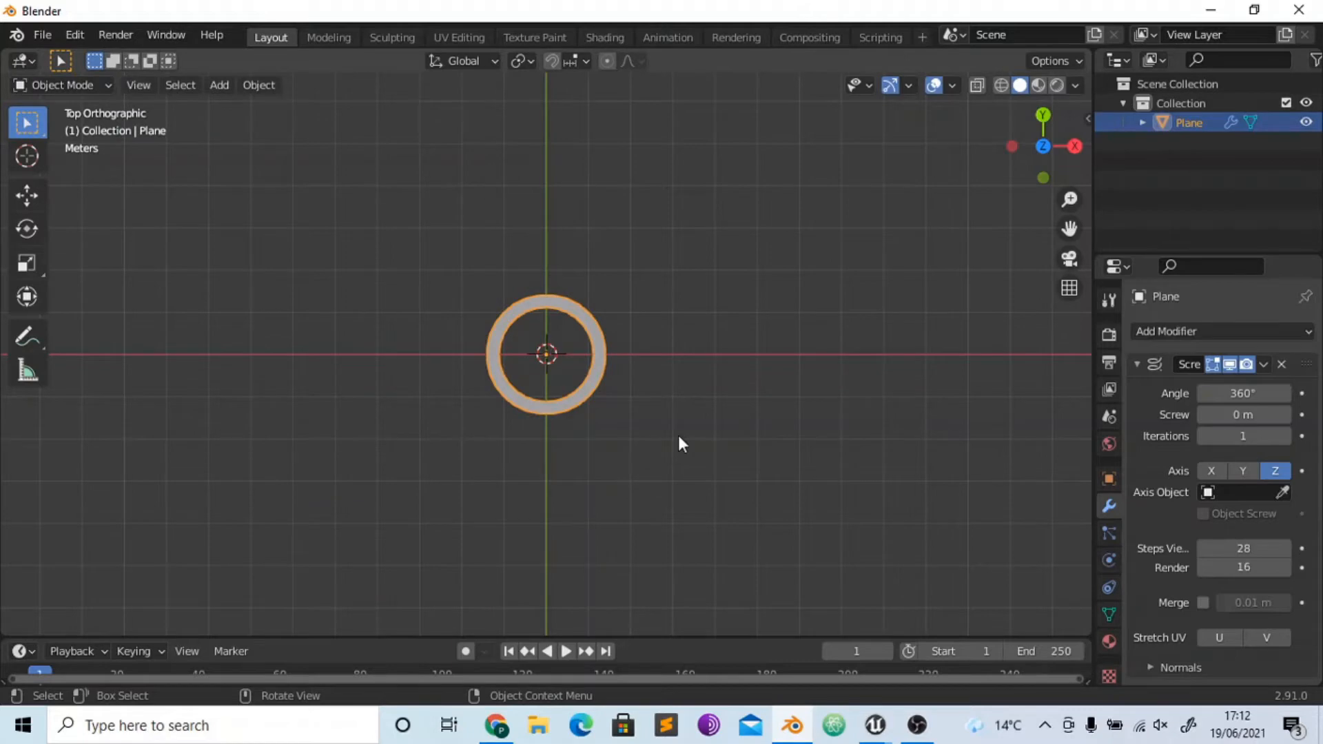
key("shift+a")
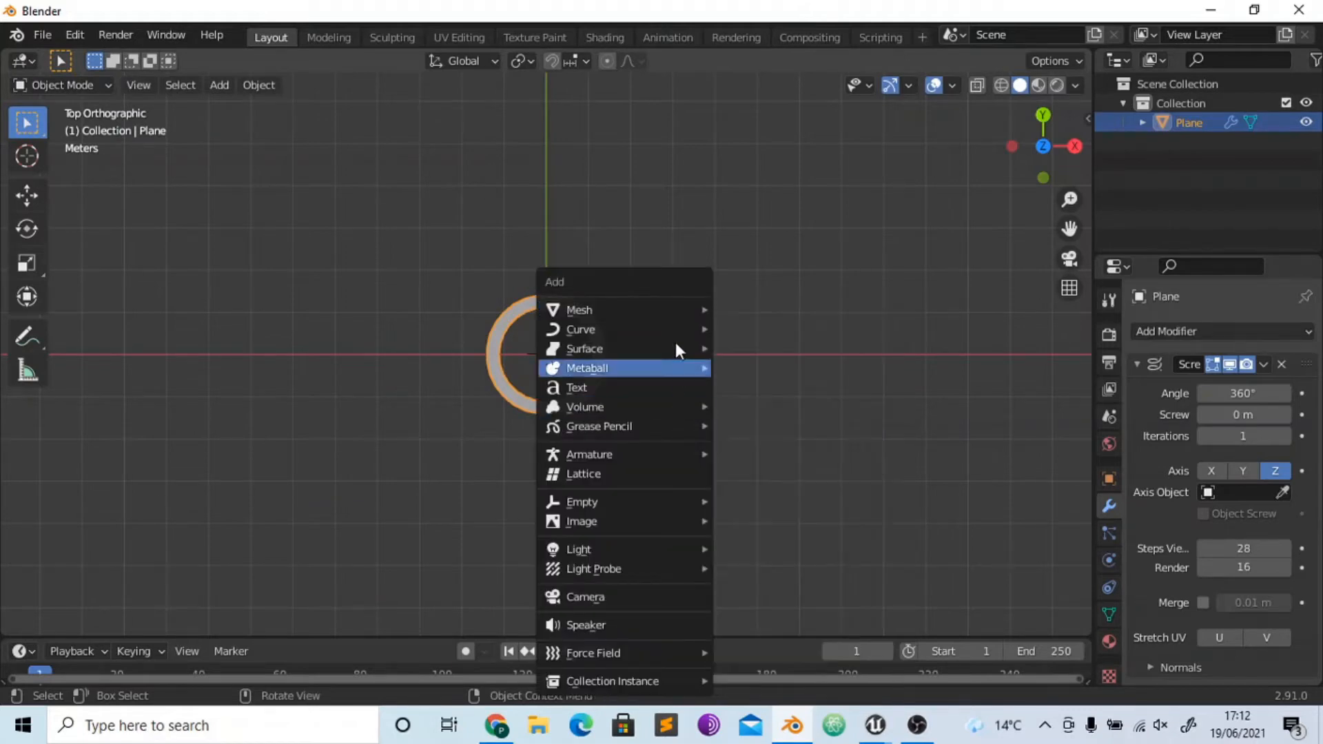
mouse_move(686, 328)
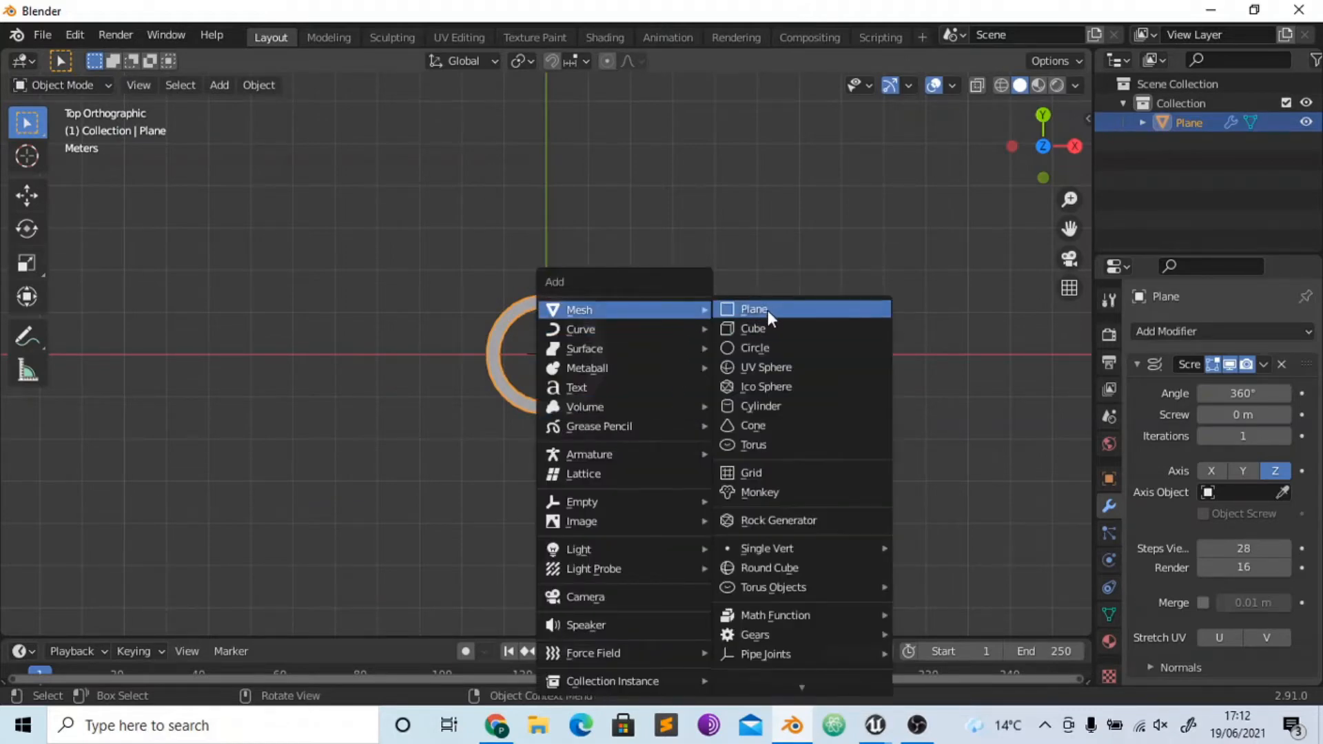
left_click(767, 308)
key("s")
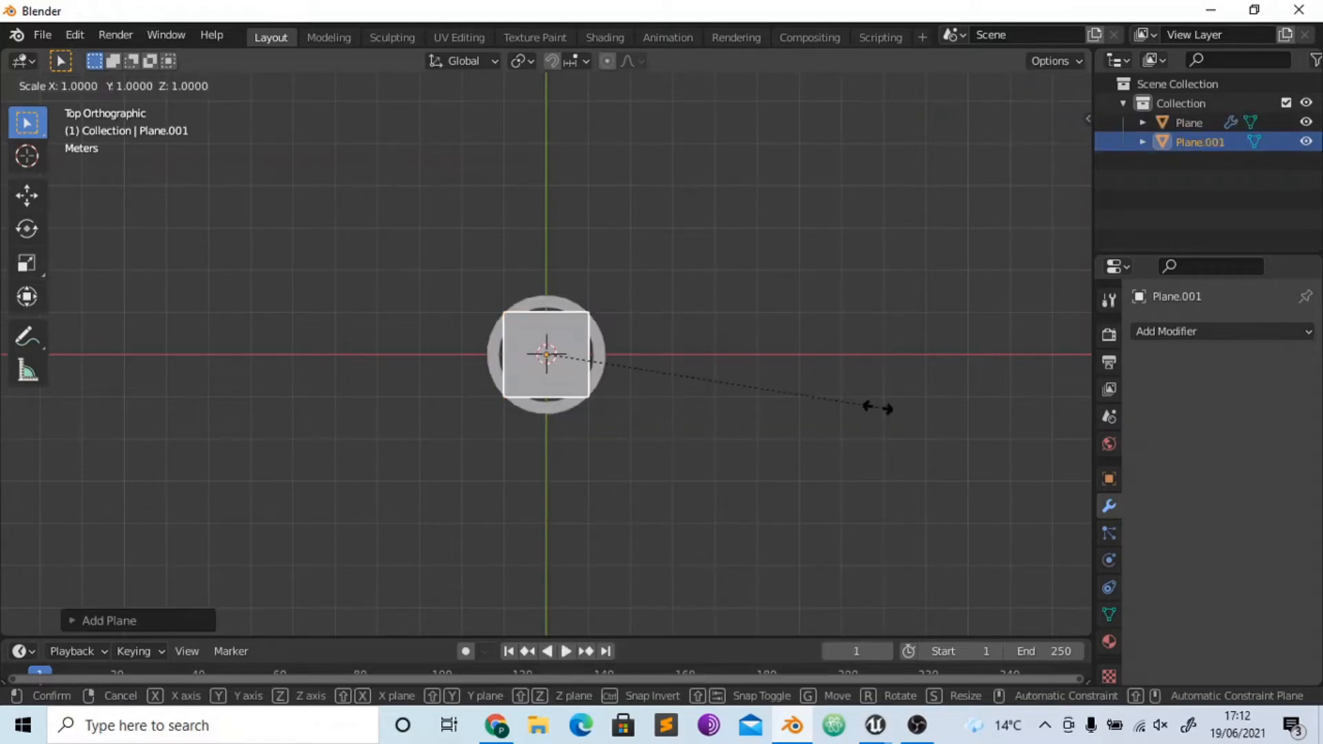
left_click(683, 390)
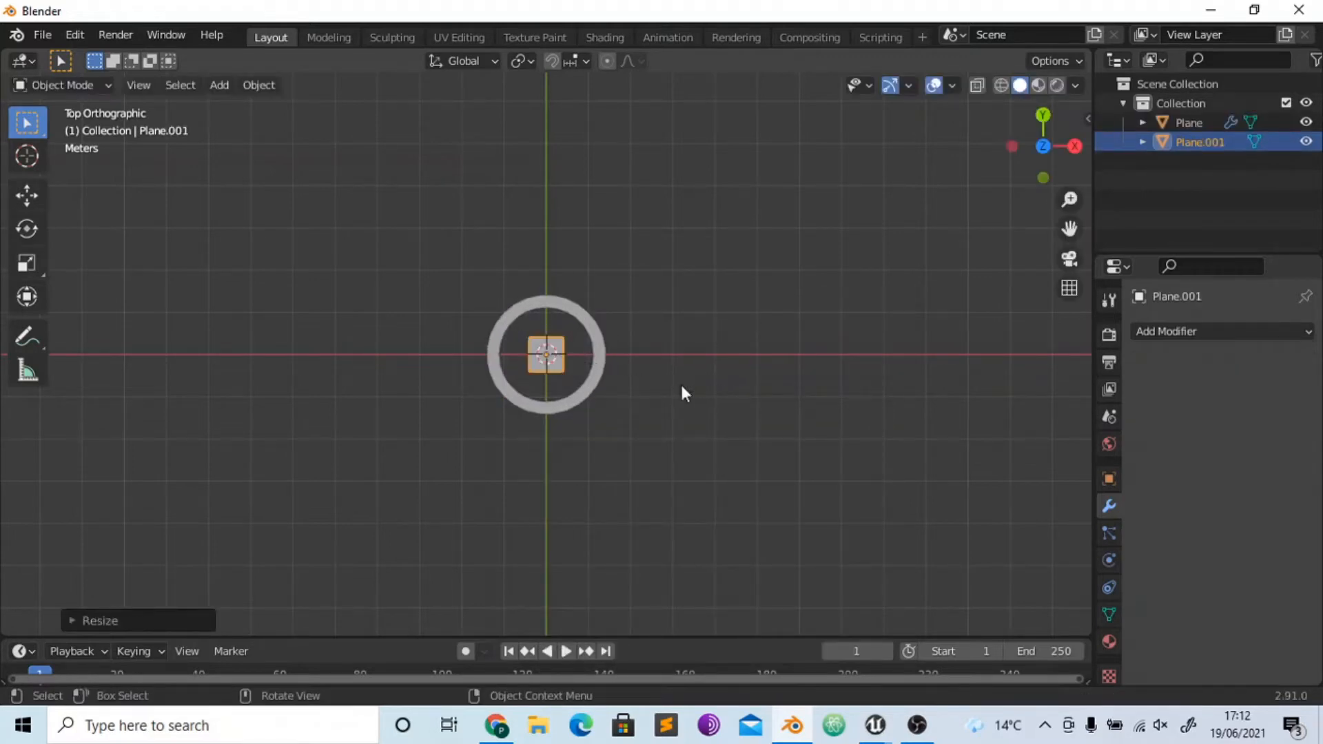
- Move the small square along the Y axis into the upper half of the ring
scroll(682, 393, "up", 2)
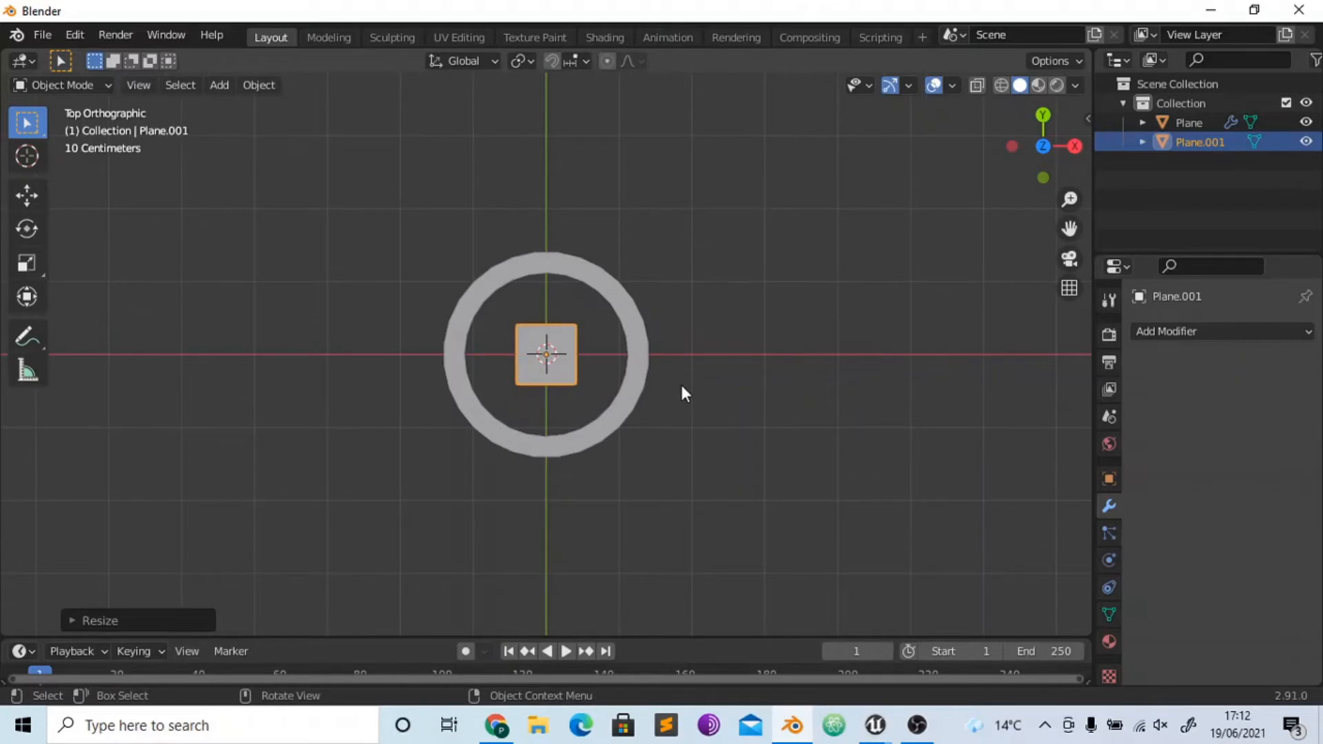
key("g")
key("y")
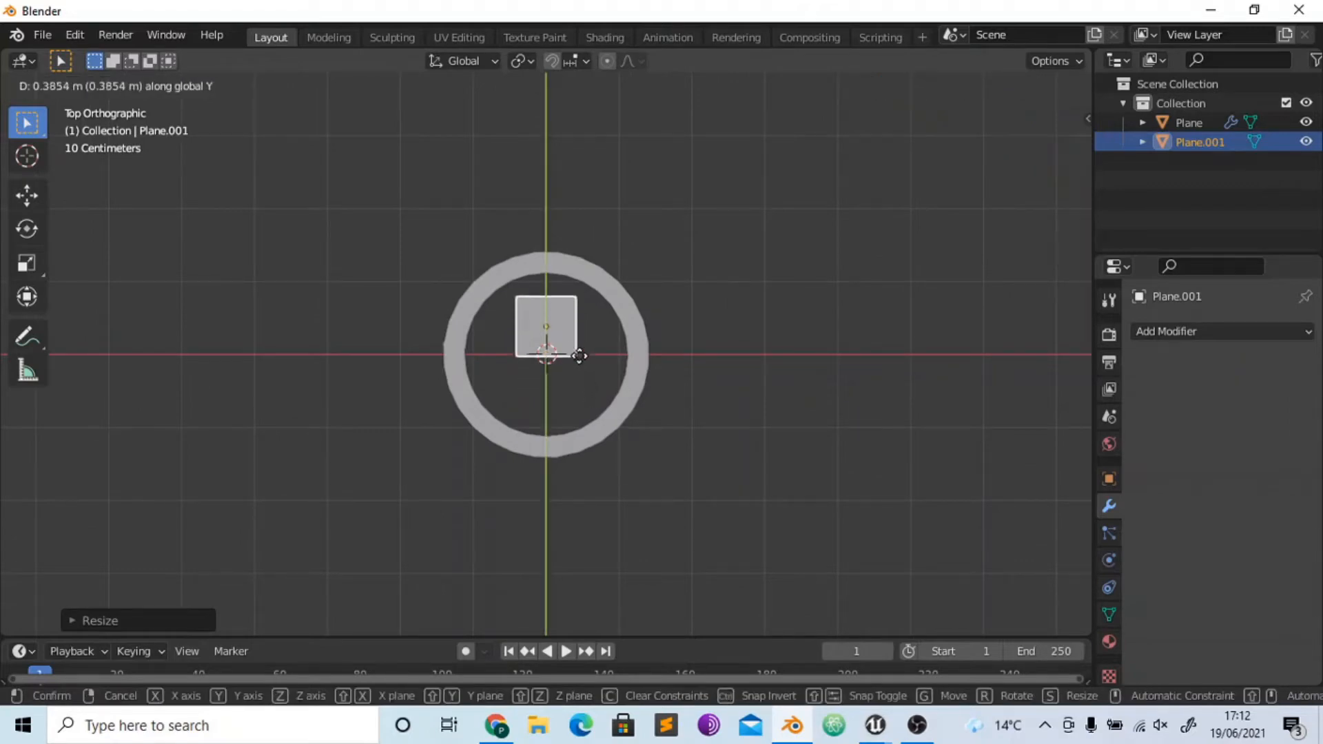
left_click(573, 307)
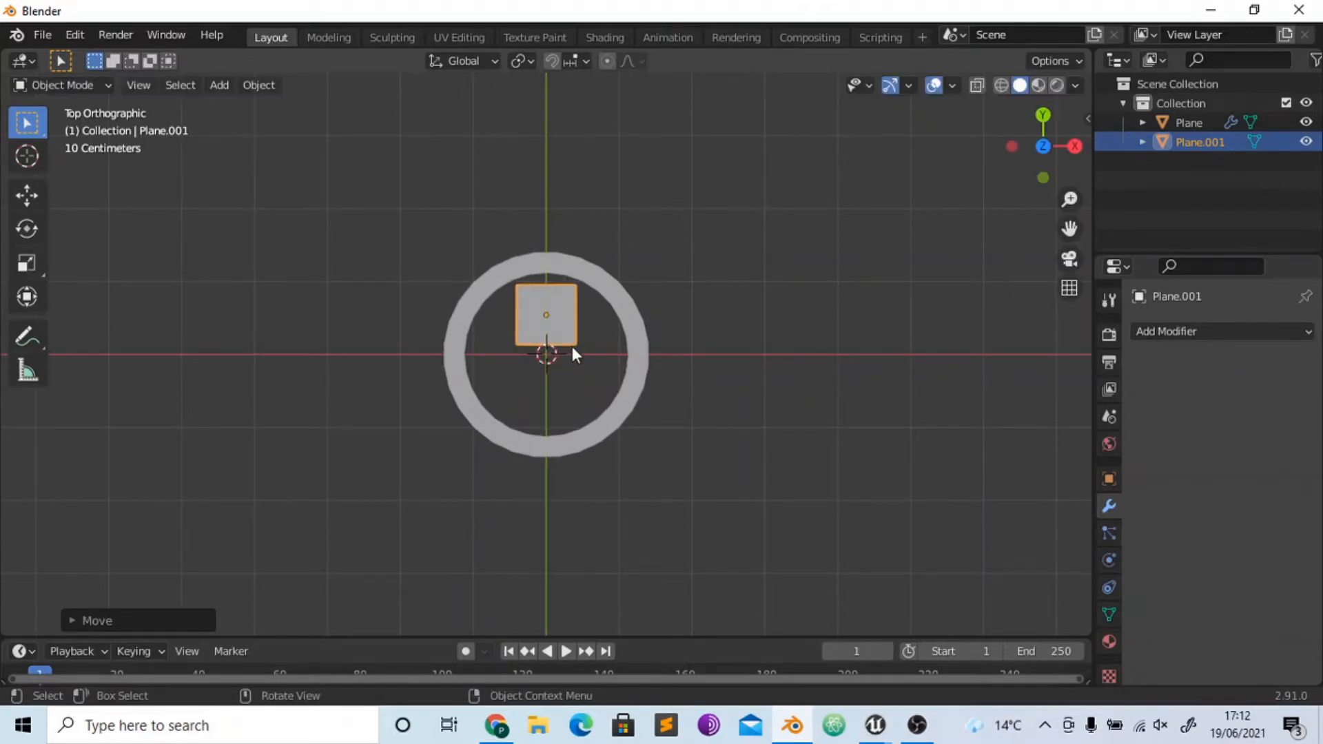
- Scale the small square down along the X axis into a narrow vertical bar
key("s")
key("x")
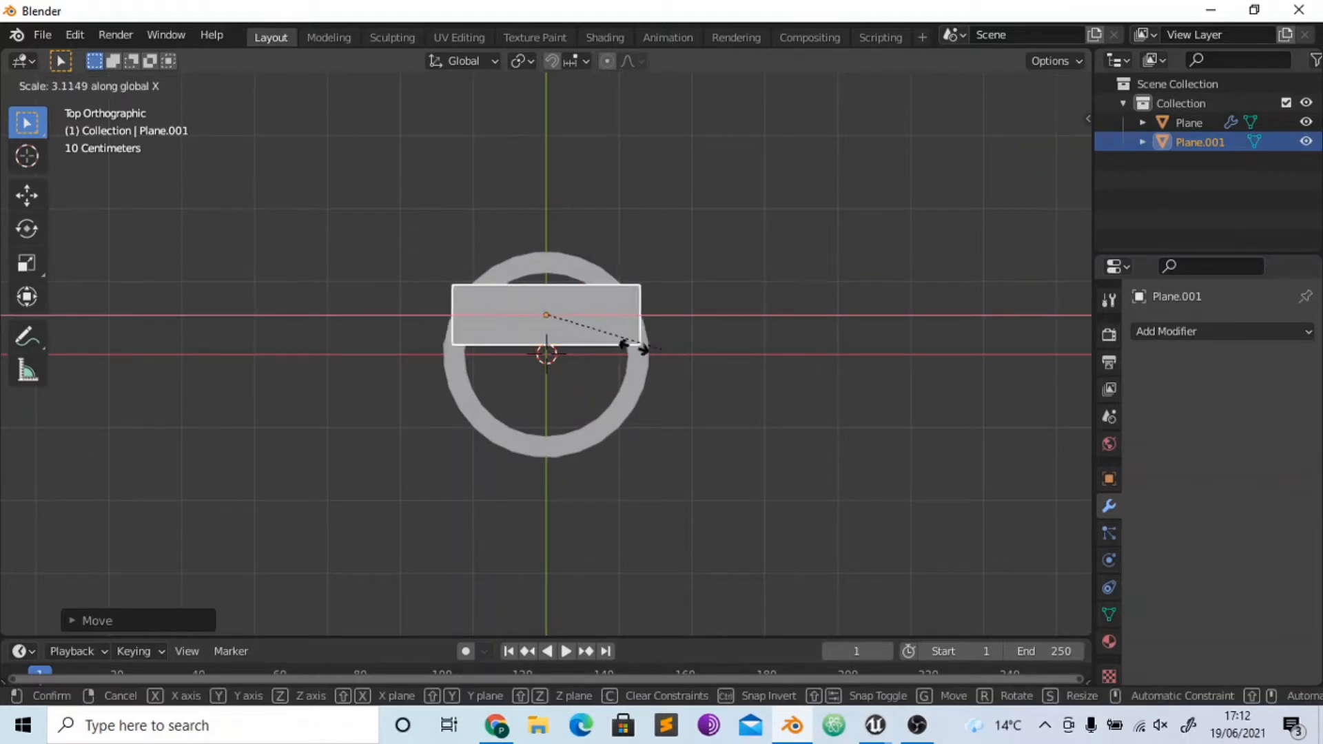
left_click(547, 319)
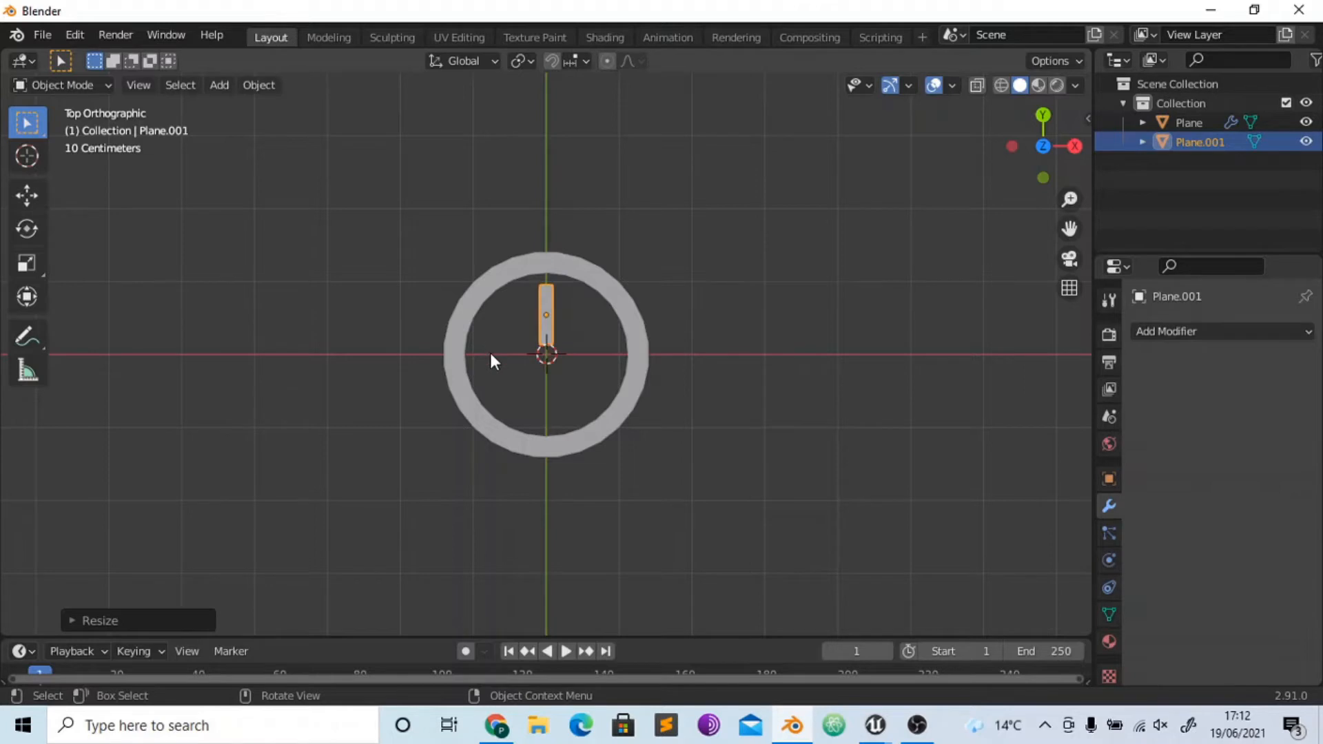
- Add an Array modifier to the bar with a relative X offset factor of 1.8
left_click(1178, 332)
left_click(954, 385)
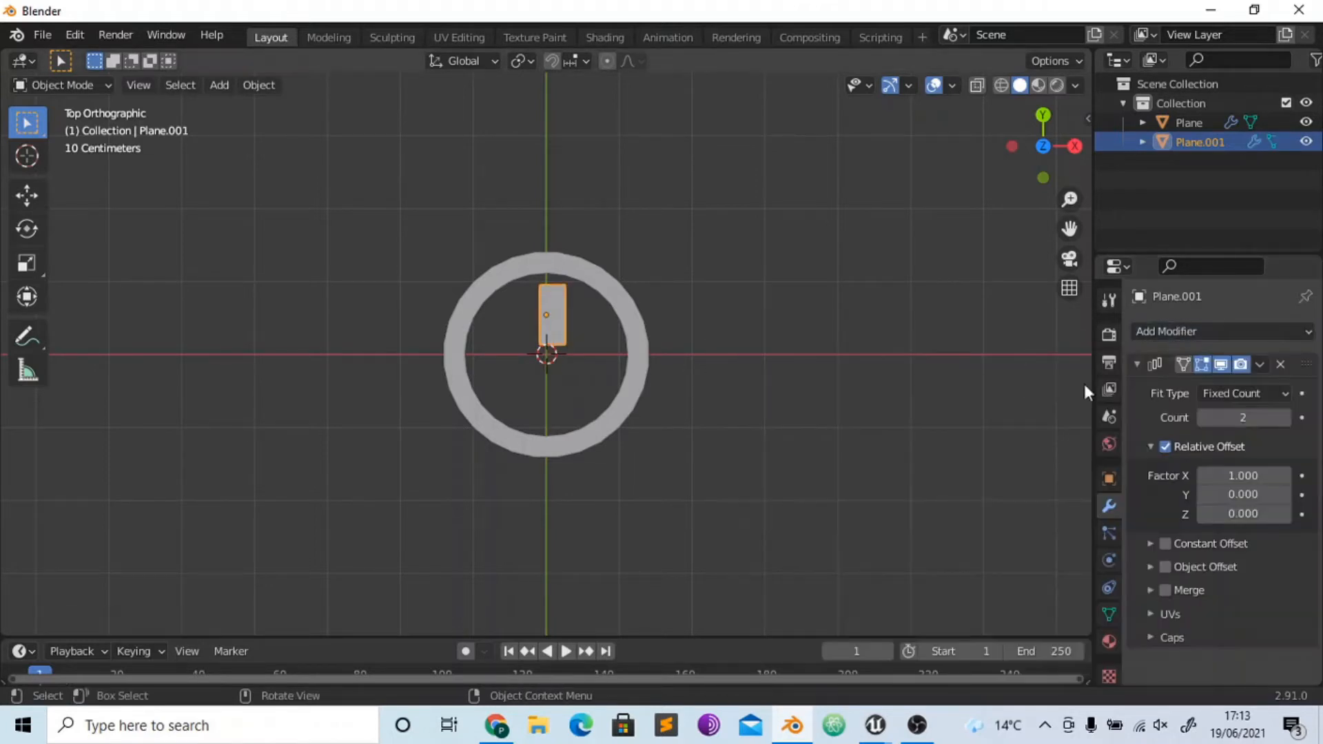
mouse_move(1243, 475)
left_mouse_down()
mouse_move(1275, 476)
mouse_move(1252, 477)
left_mouse_up()
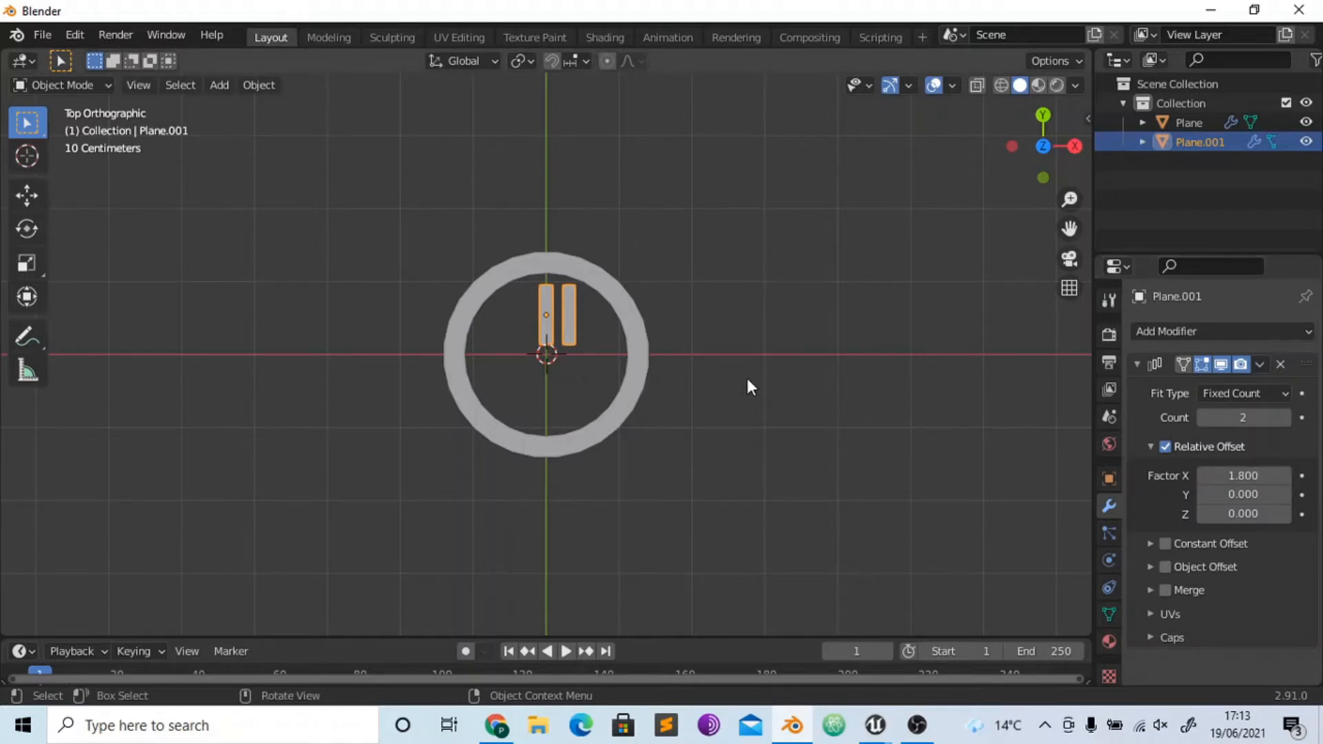
- Add a plain axes empty at the centre of the ring
key("shift+a")
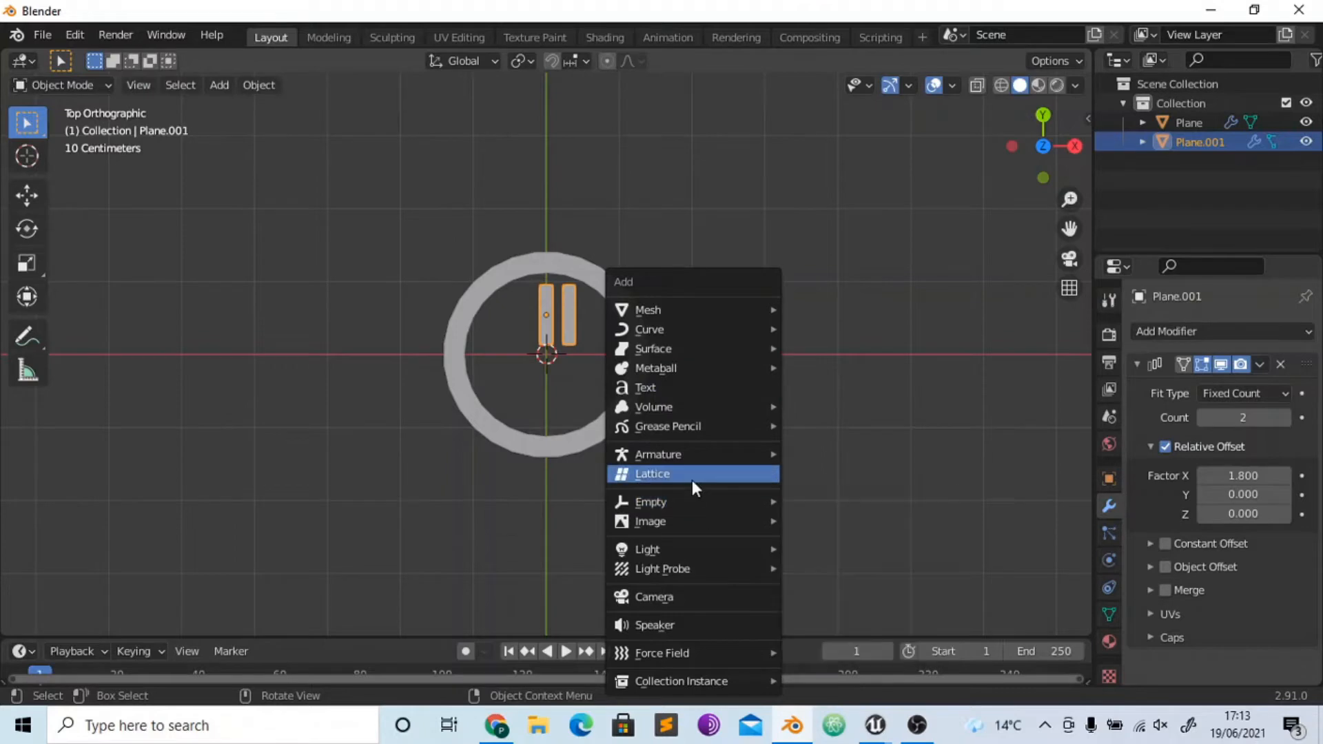
mouse_move(692, 511)
left_click(854, 501)
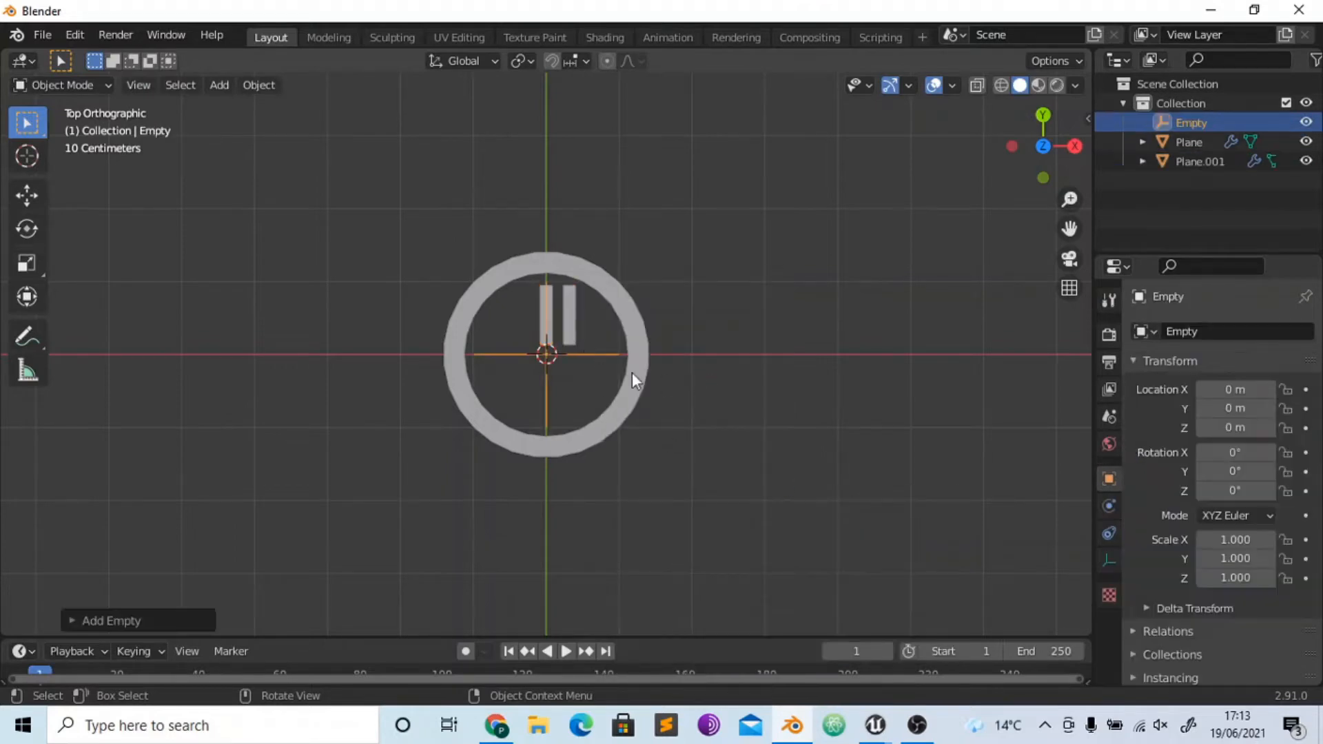
- Switch the bar's Array modifier from relative offset to object offset, with the Empty as the offset object
left_click(567, 310)
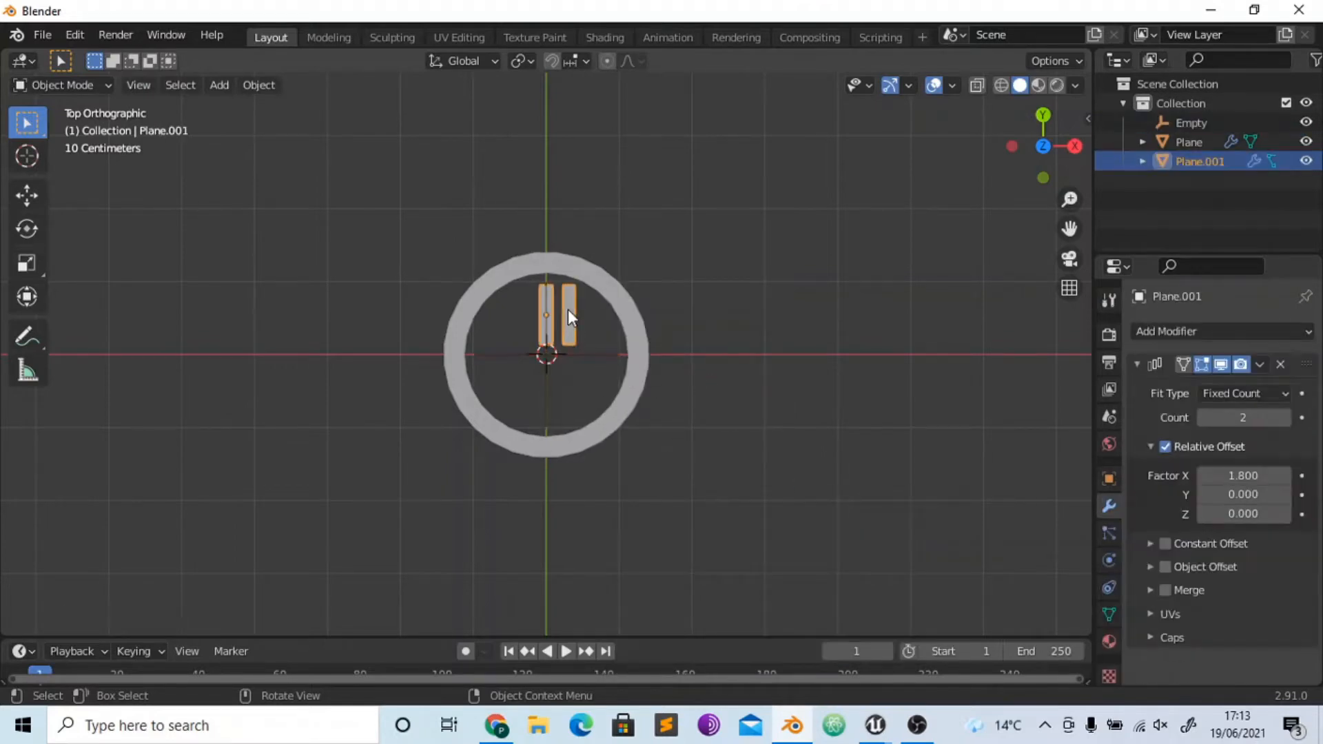
left_click(1165, 446)
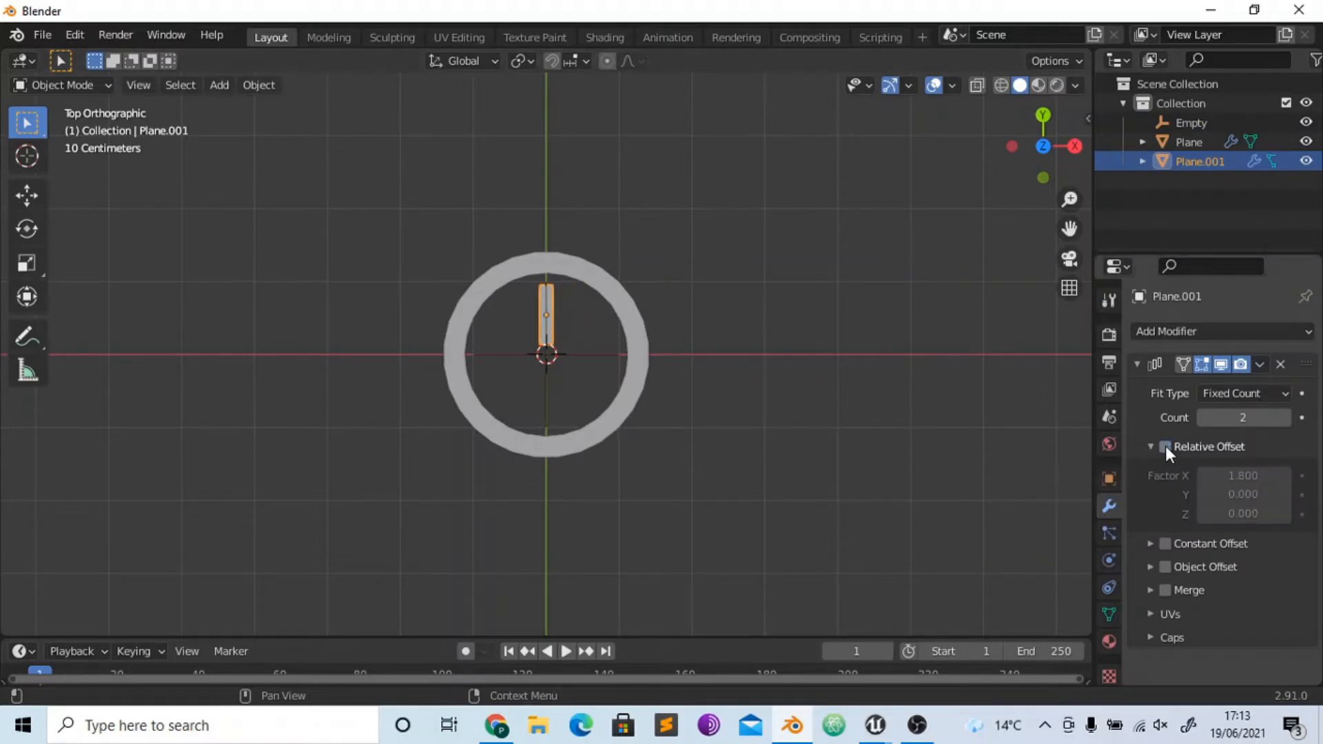
left_click(1151, 446)
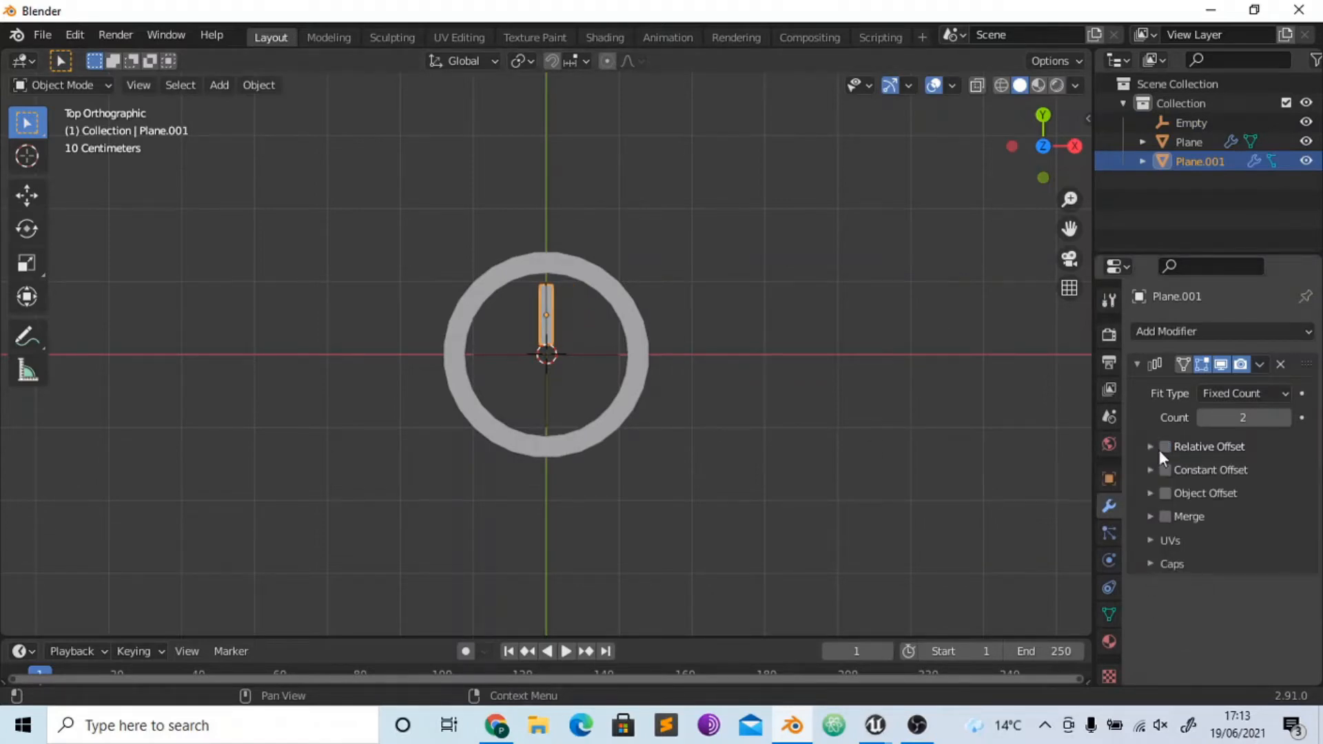
left_click(1165, 494)
left_click(1238, 521)
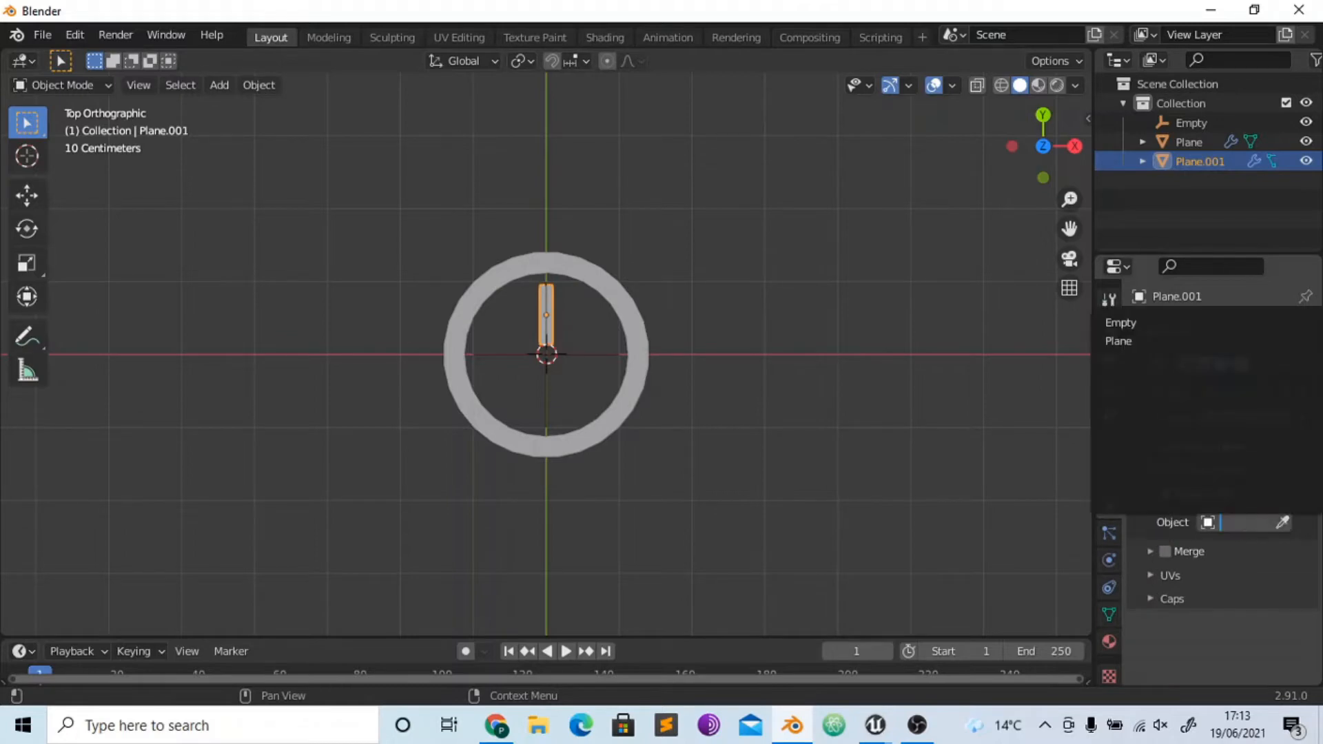
left_click(1134, 323)
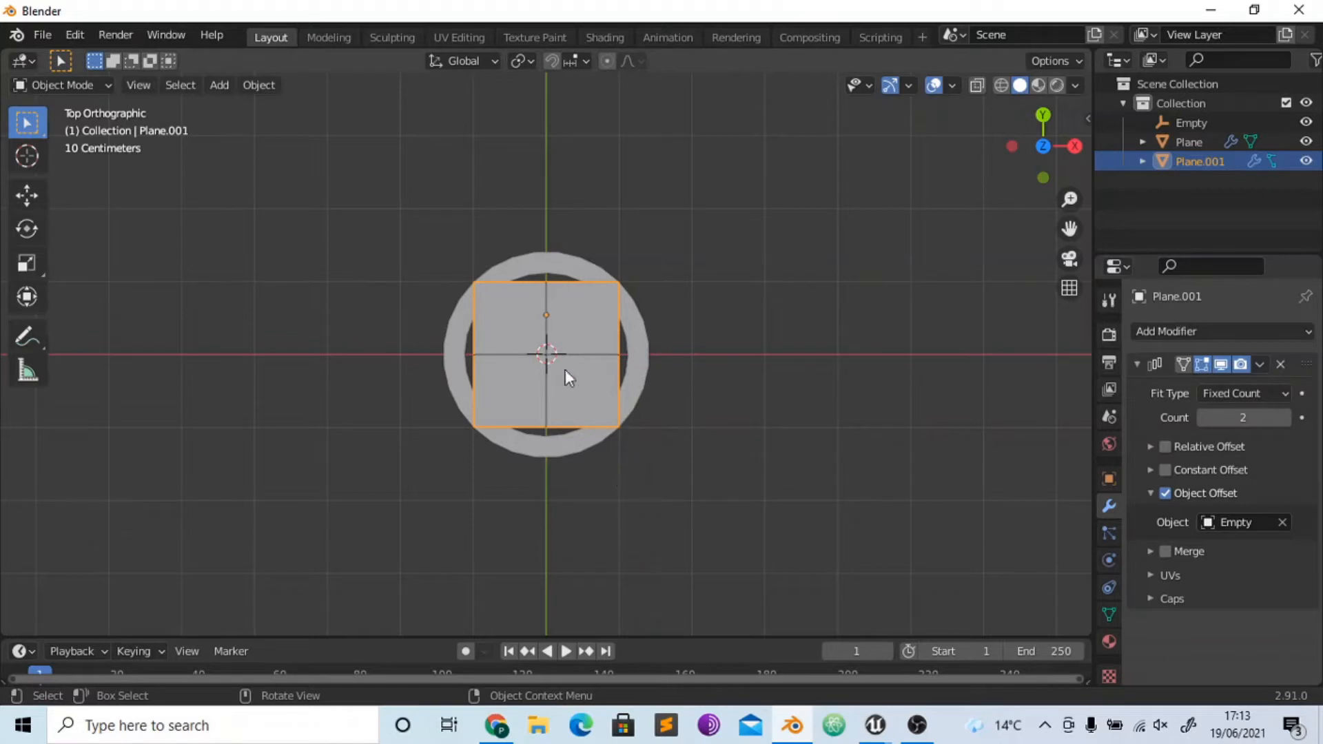
key("g")
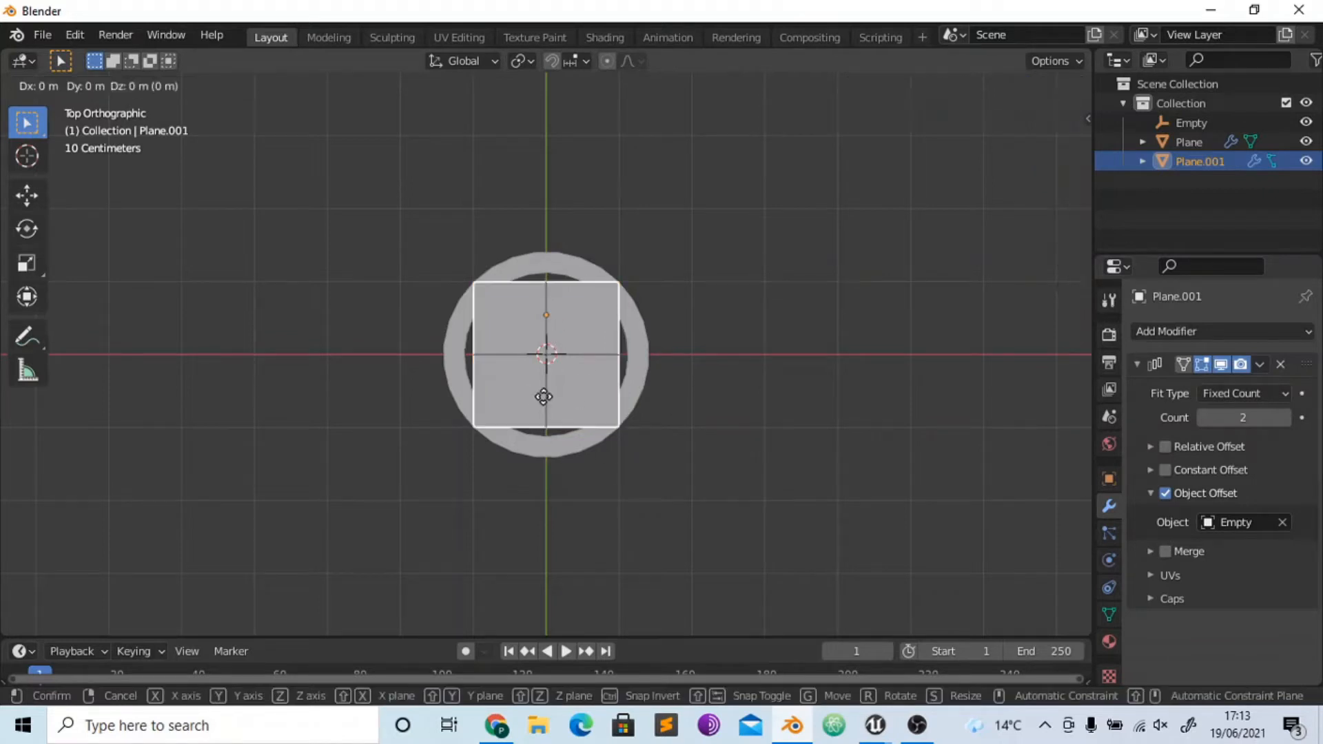
left_click(697, 303)
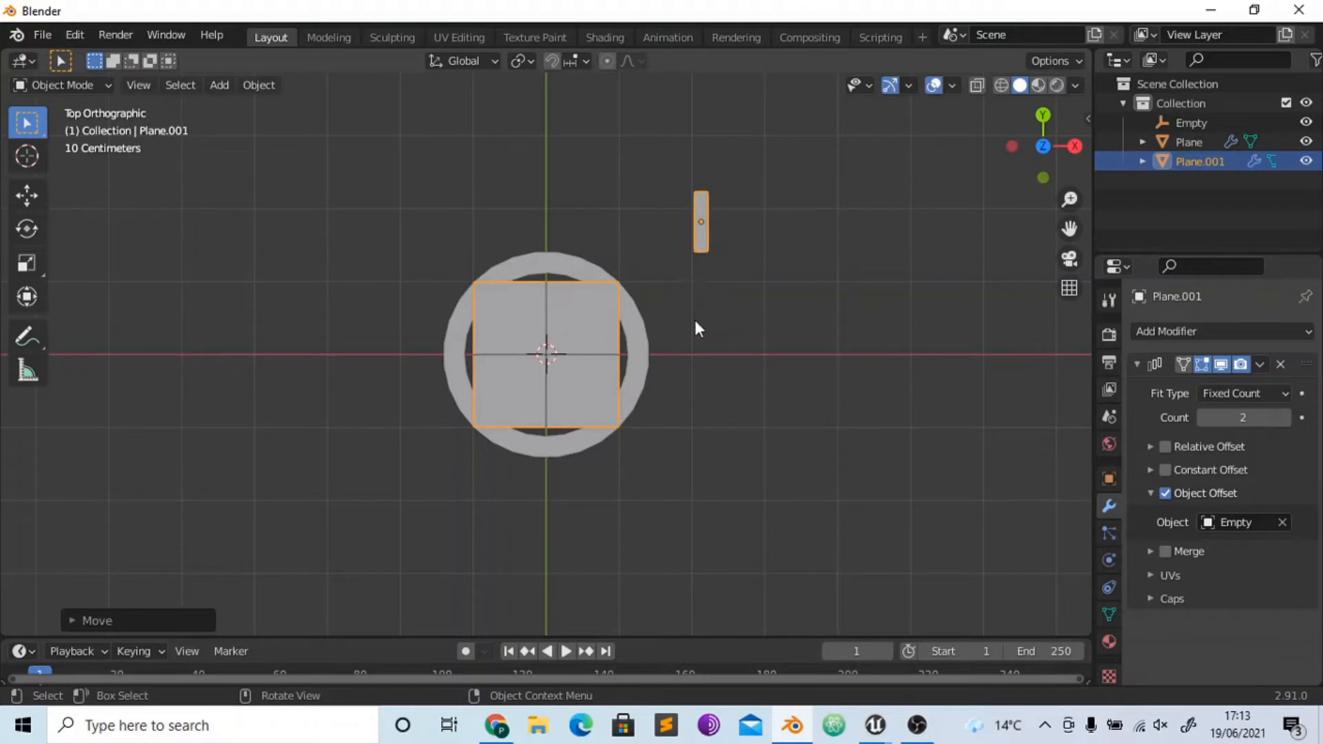
key("ctrl+z")
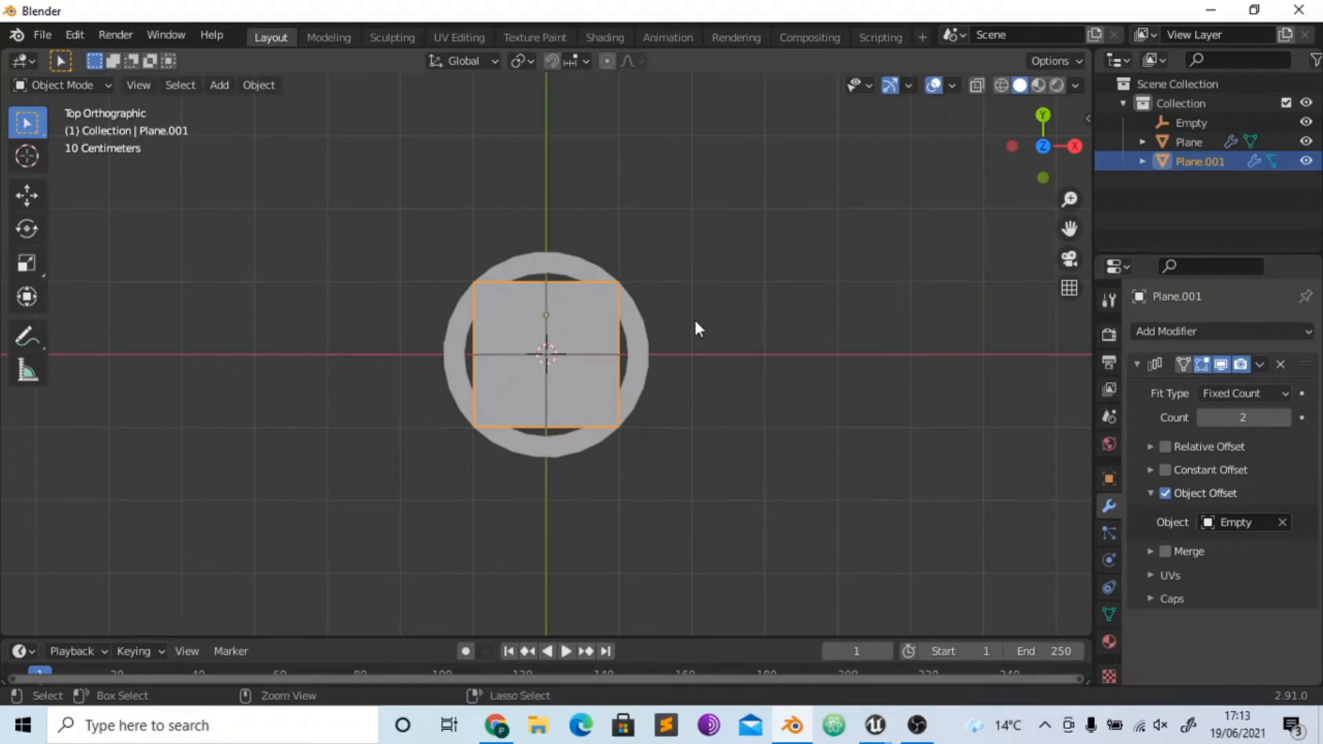
- Reduce the array count to 1 and shorten the bar along the Y axis
left_click(1206, 419)
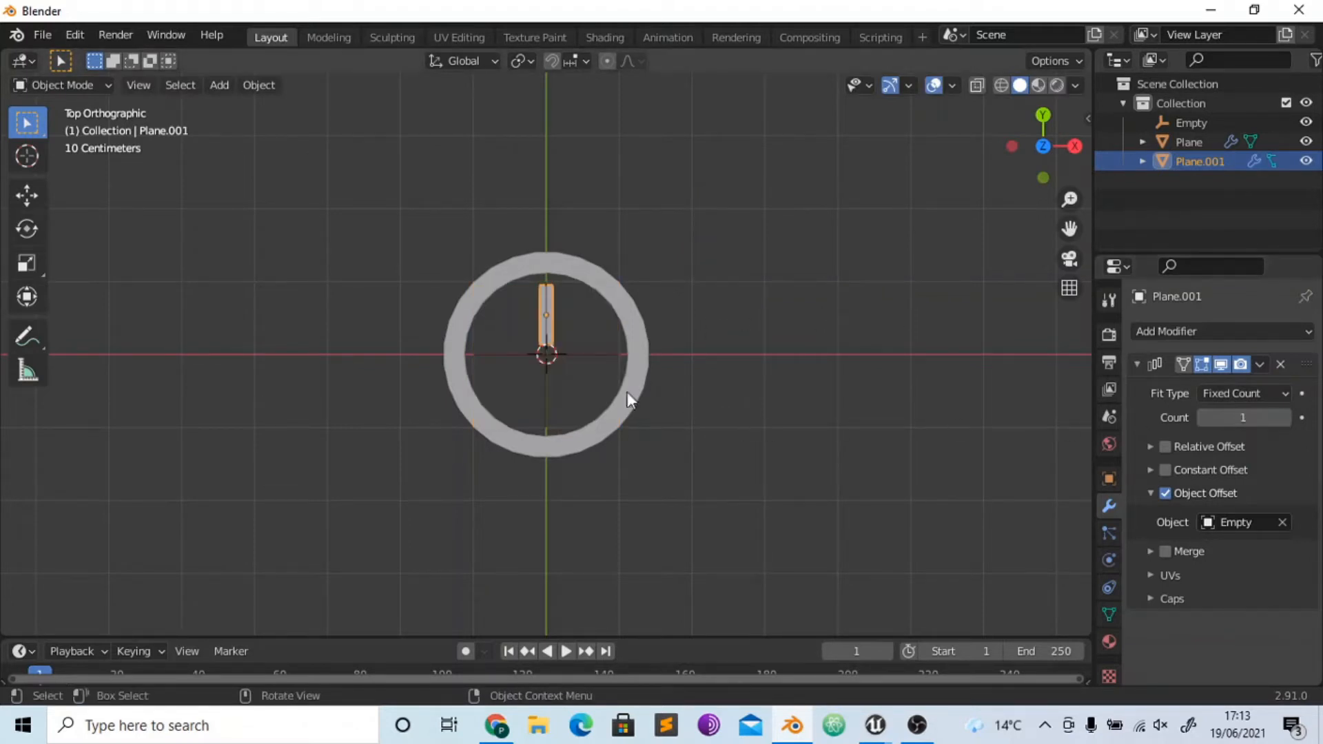
key("s")
key("z")
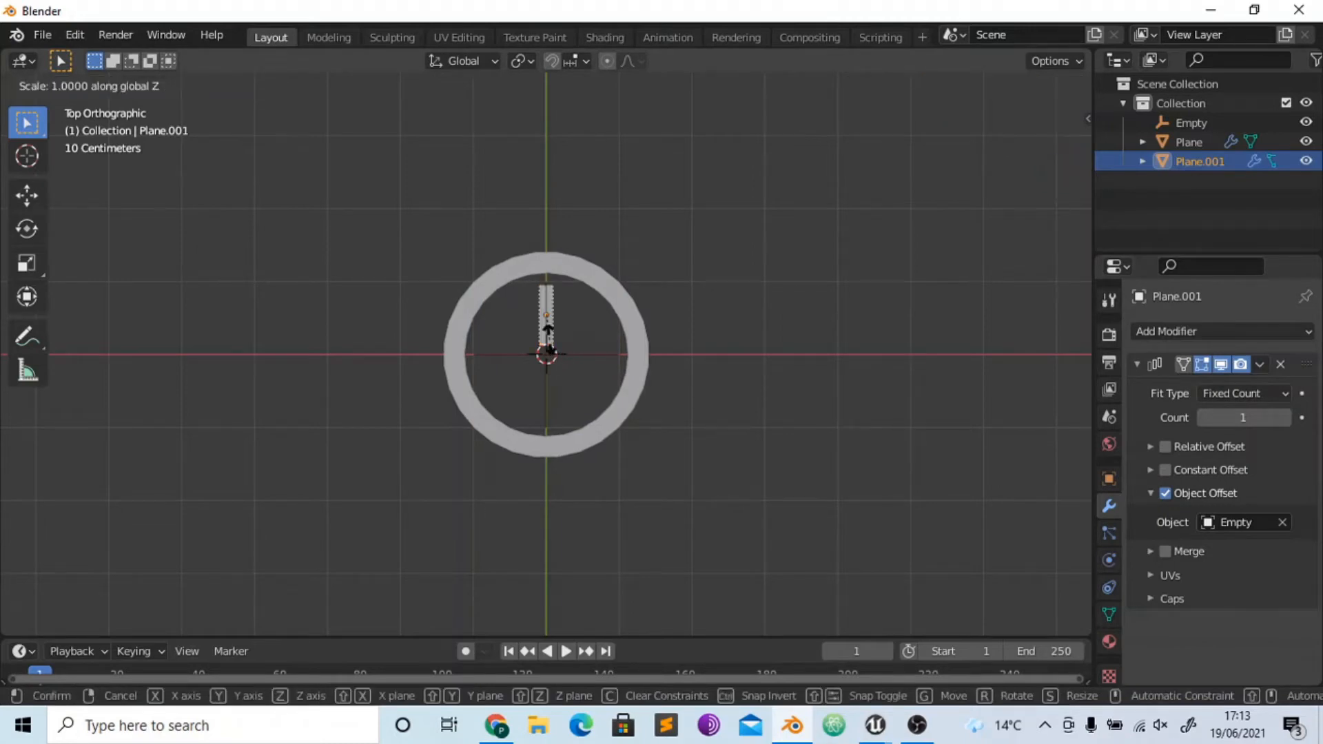
key("y")
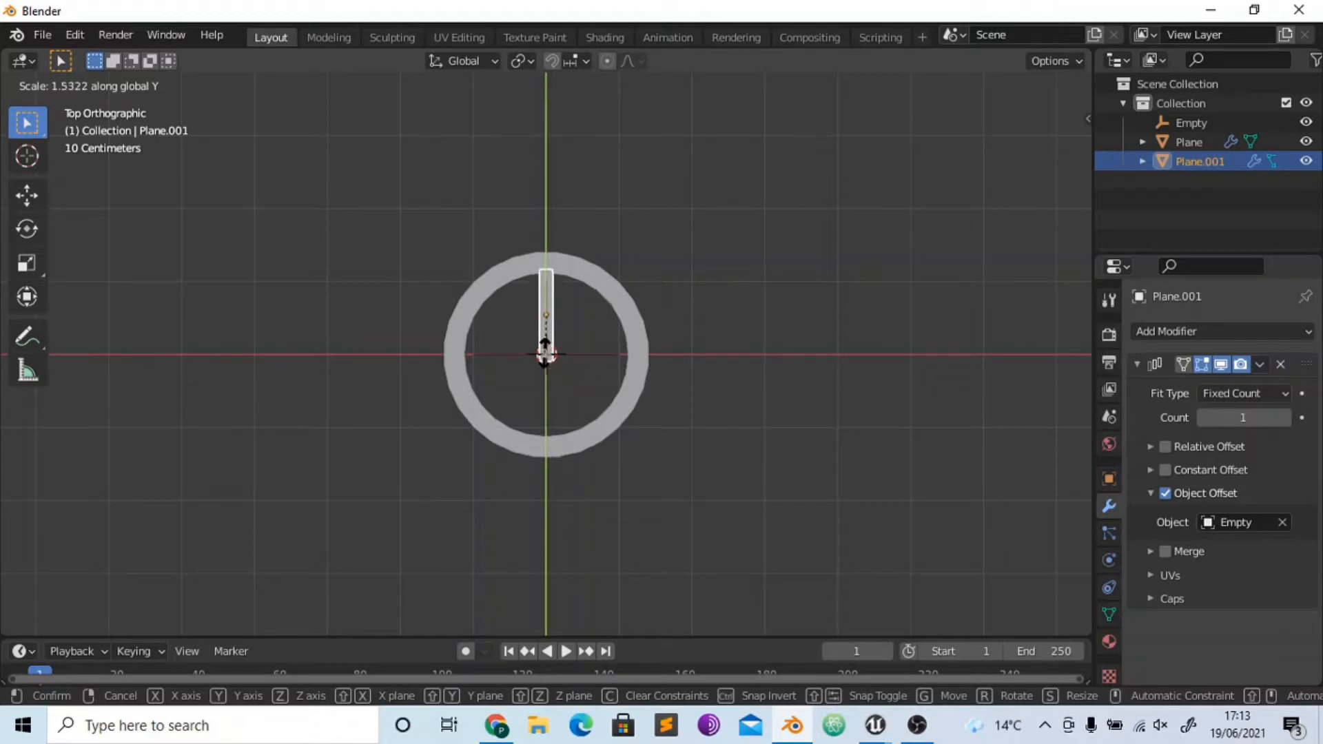
left_click(540, 395)
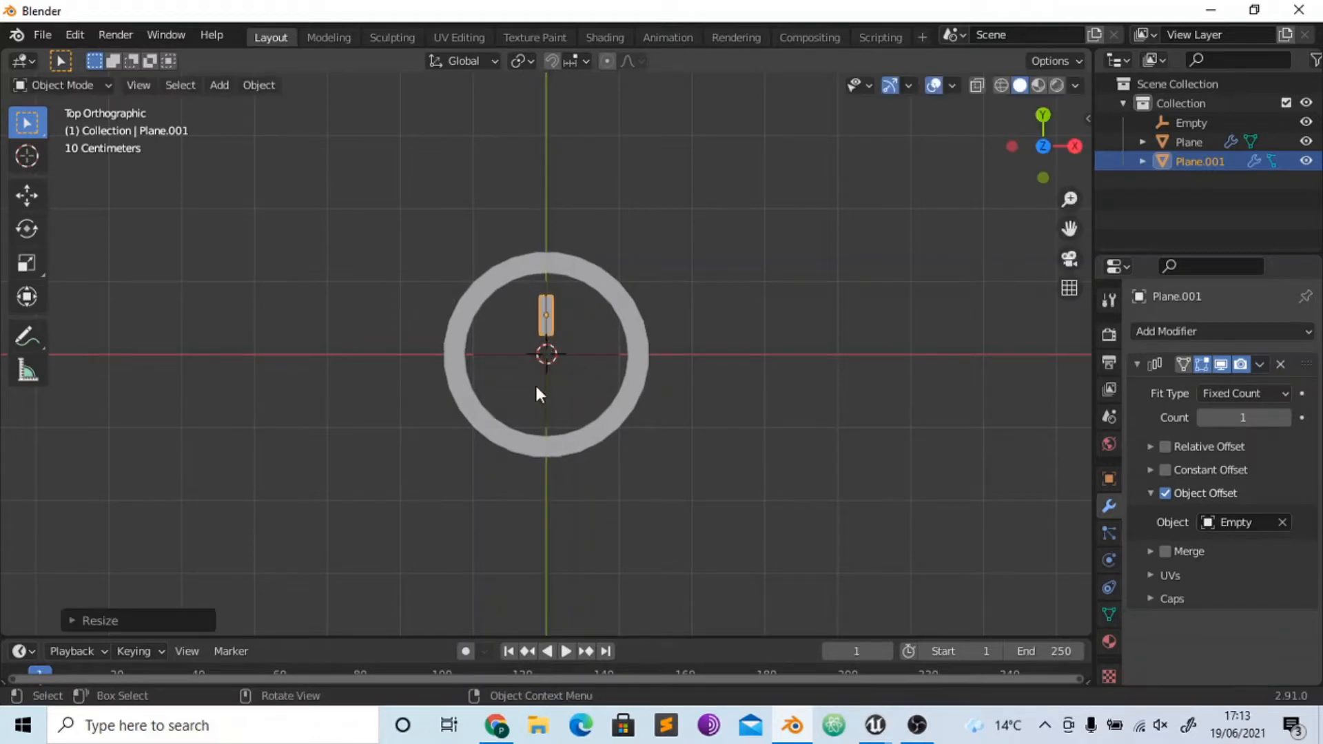
- Move the bar along the Y axis closer to the ring's upper inner edge and apply all its transforms
key("g")
key("y")
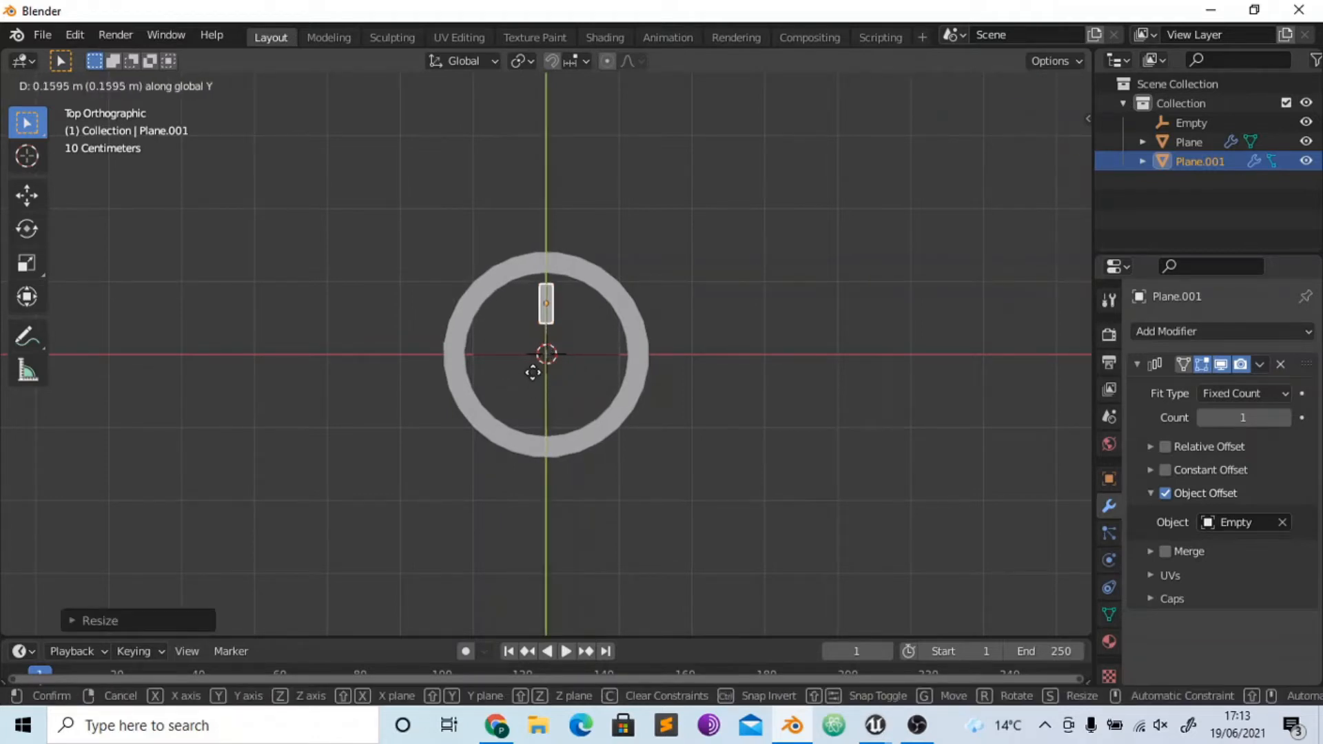
left_click(536, 379)
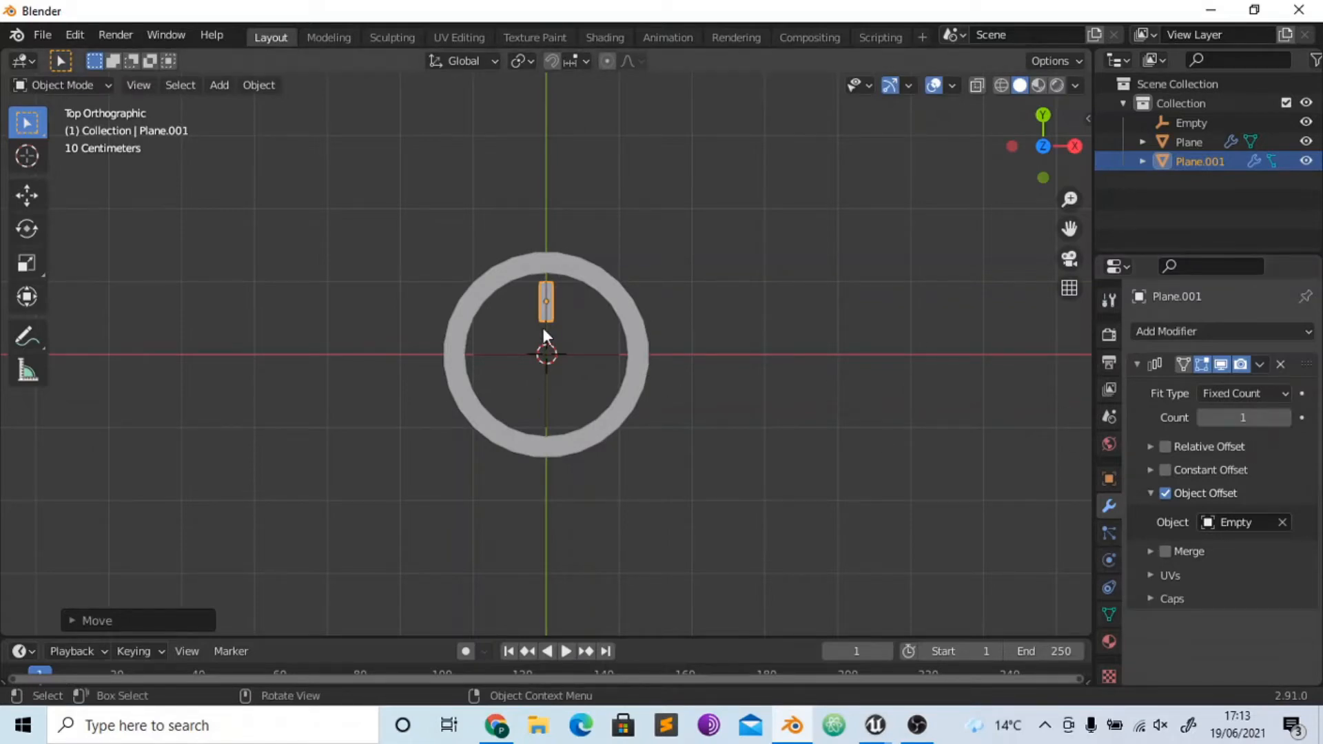
key("ctrl+a")
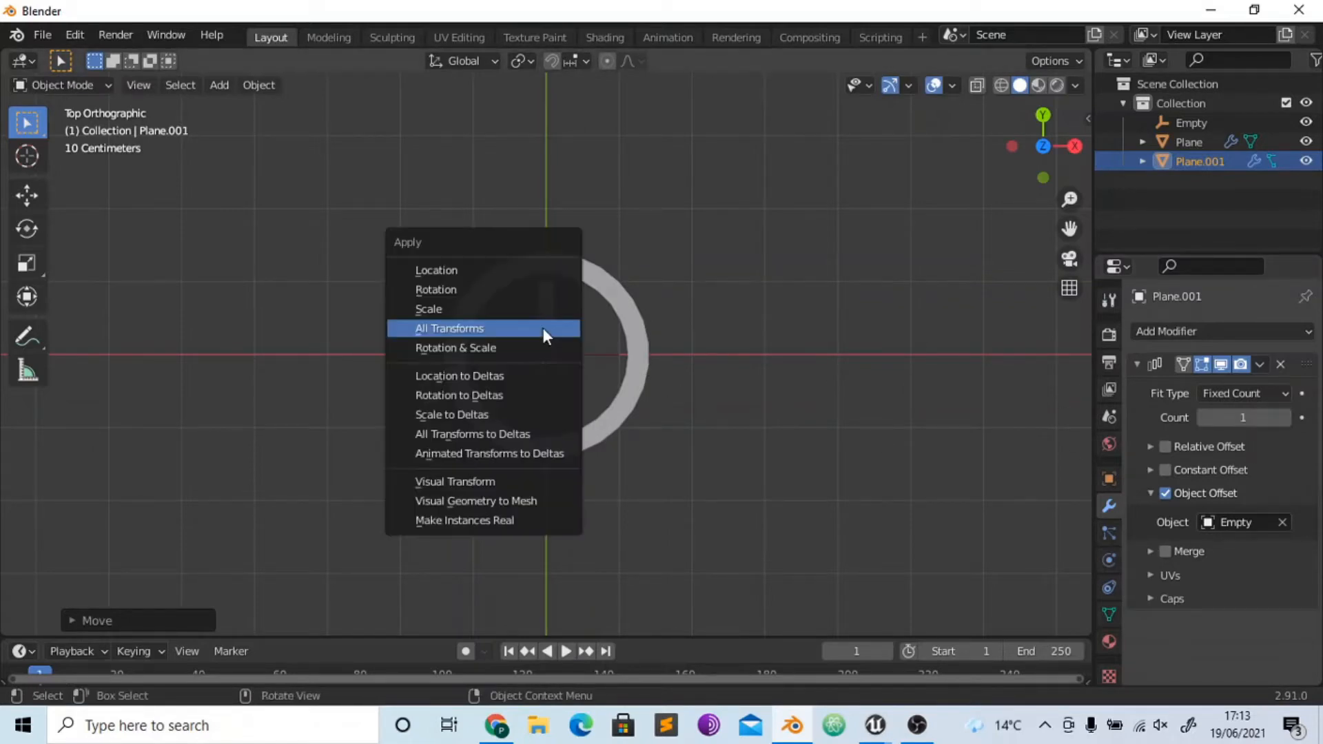
left_click(544, 328)
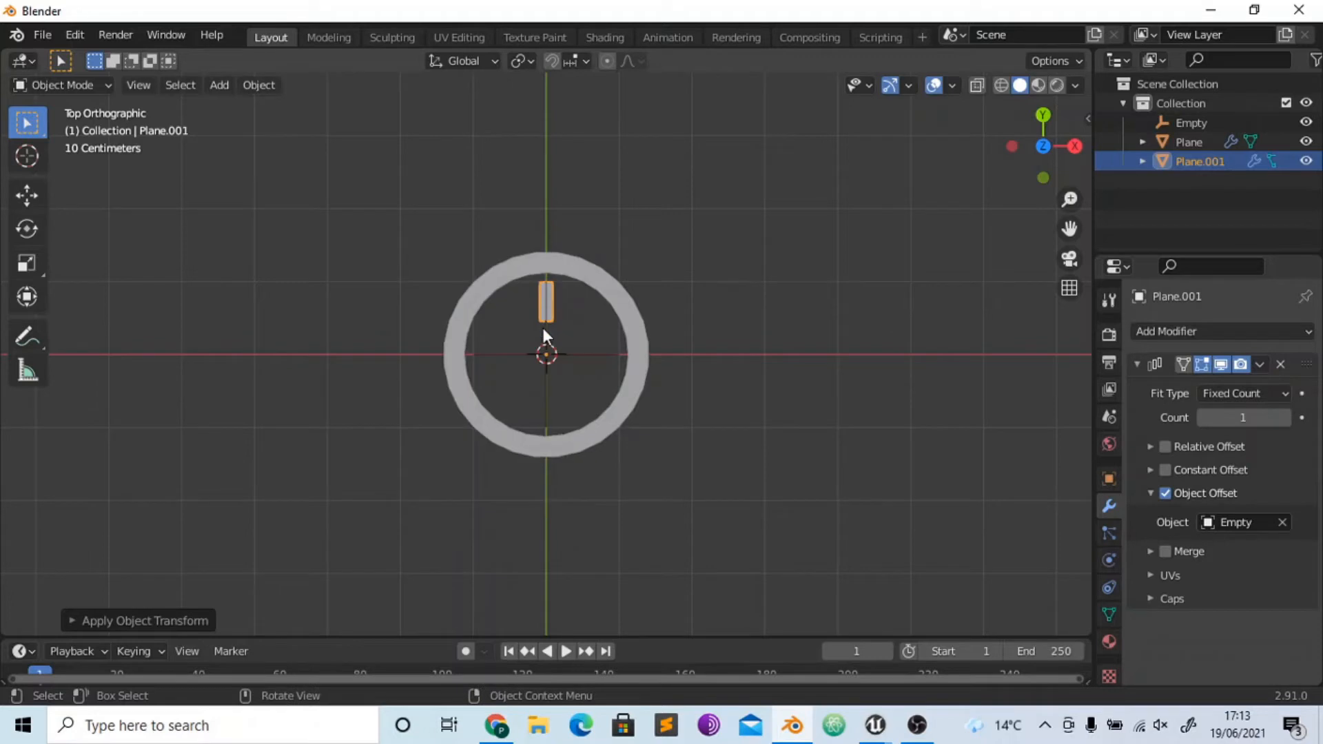
- Raise the array count to 3 and rotate the empty 270° around the Z axis
left_click(1286, 418)
left_click(1286, 417)
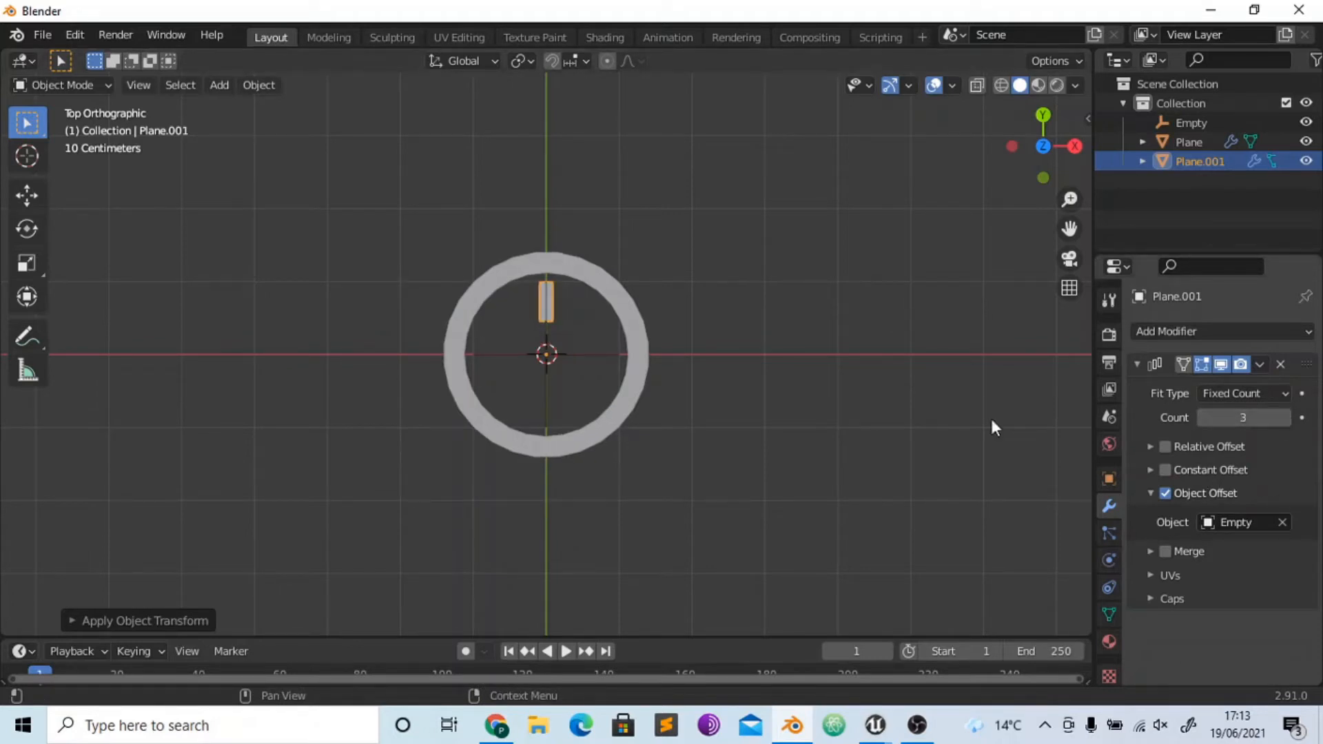
left_click(607, 354)
key("r")
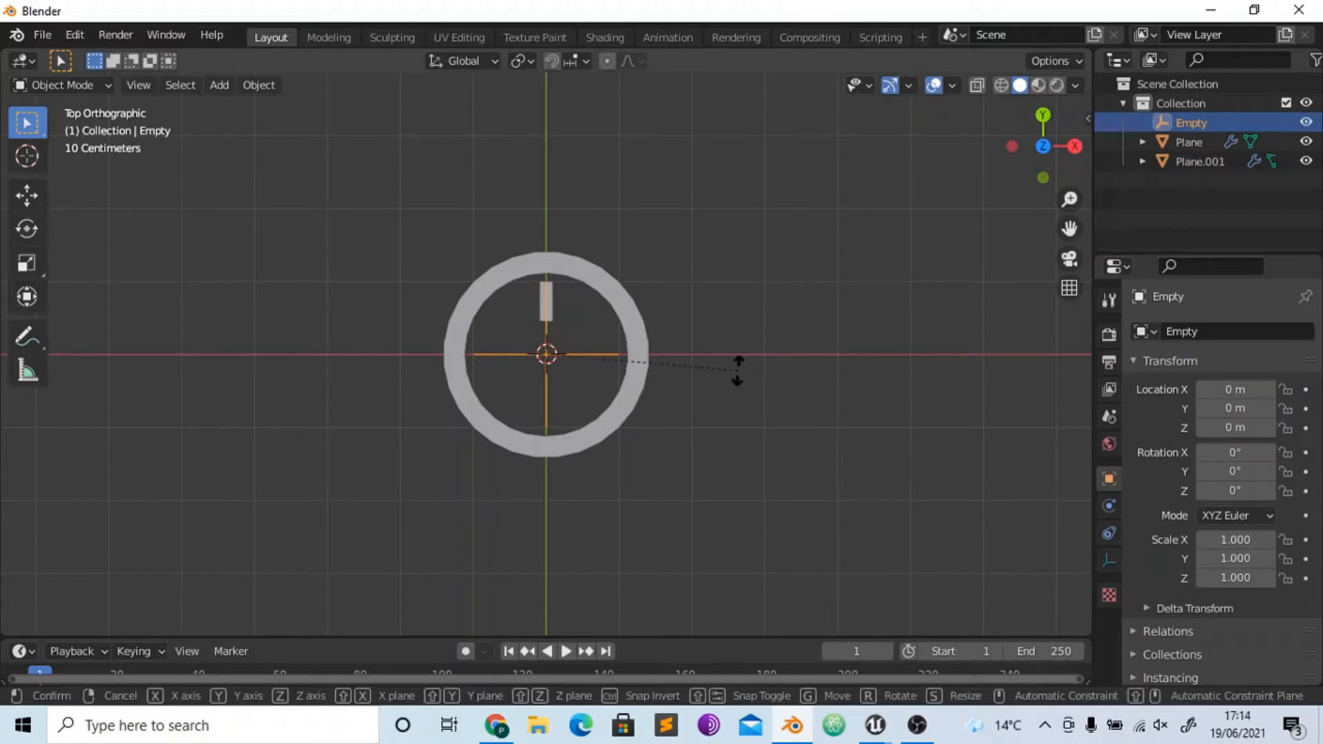
type("z270")
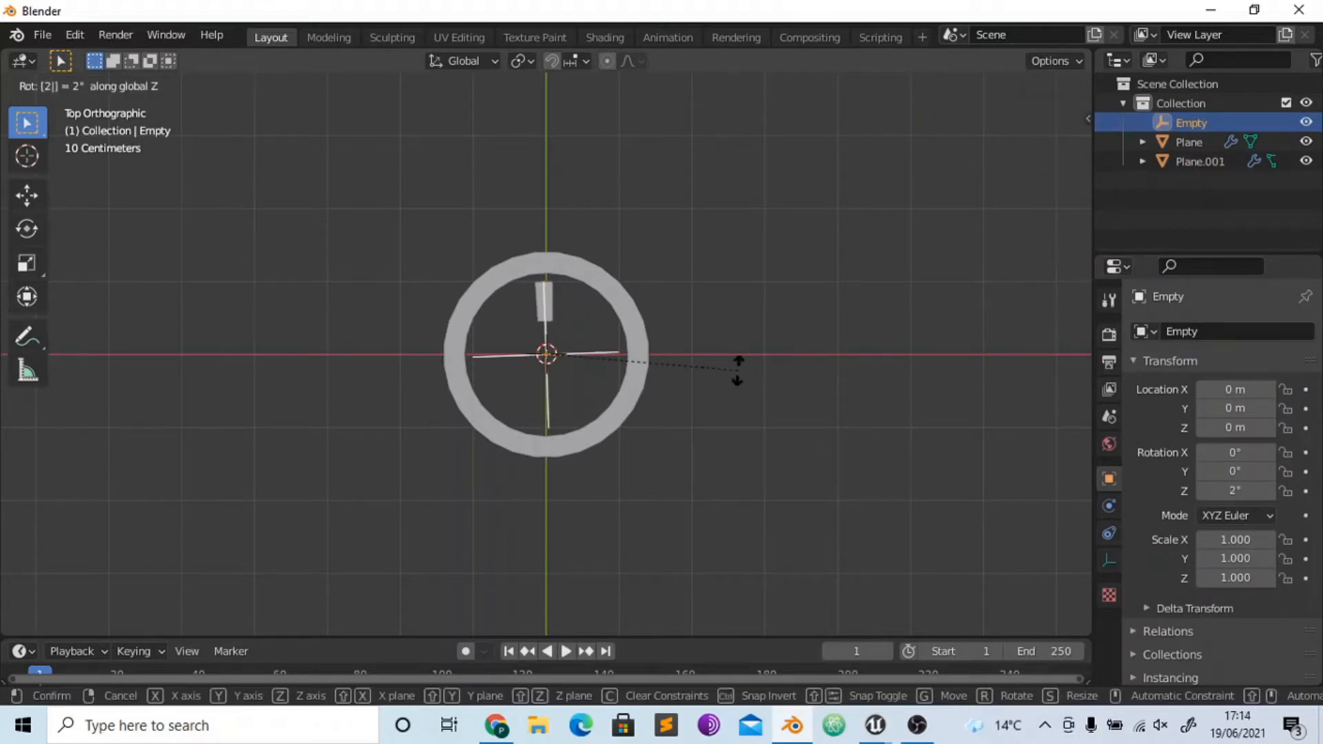
key("Return")
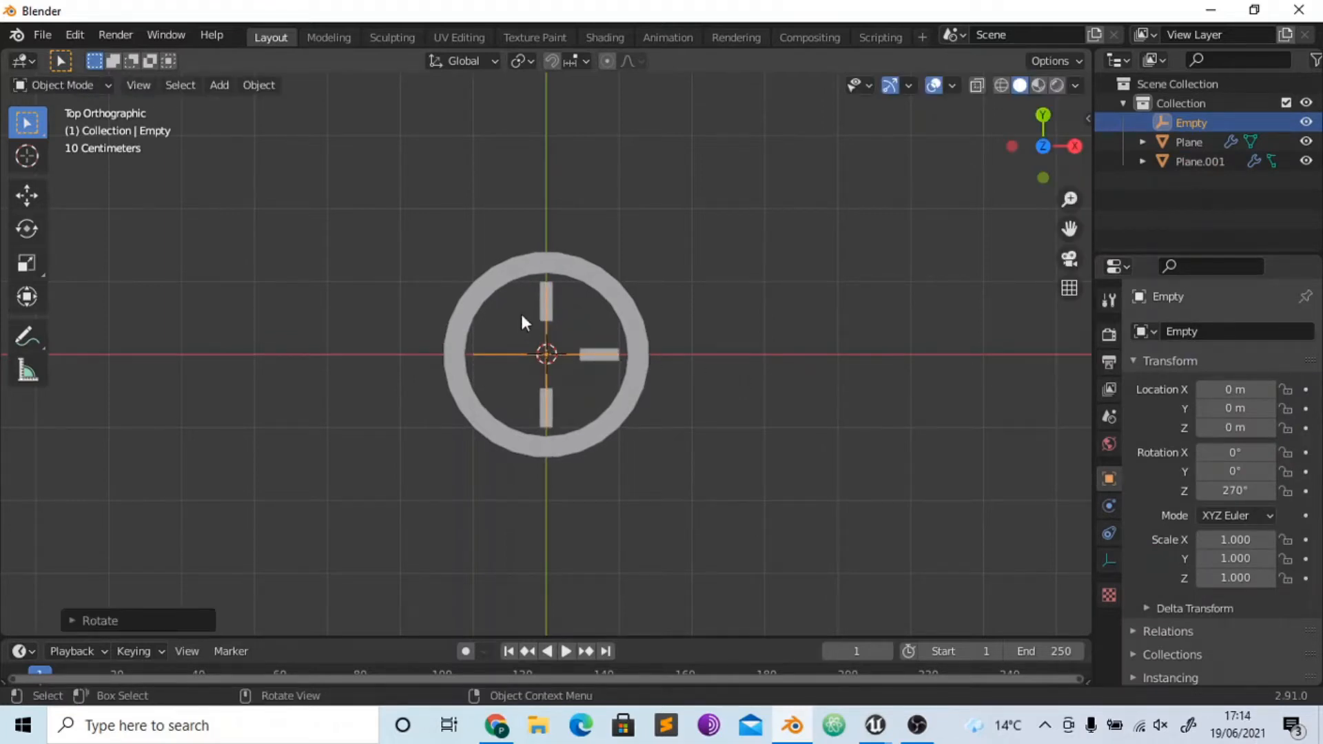
- Set the bar's array count to 4 and deselect it
left_click(547, 309)
left_click(1261, 418)
type("4")
key("Return")
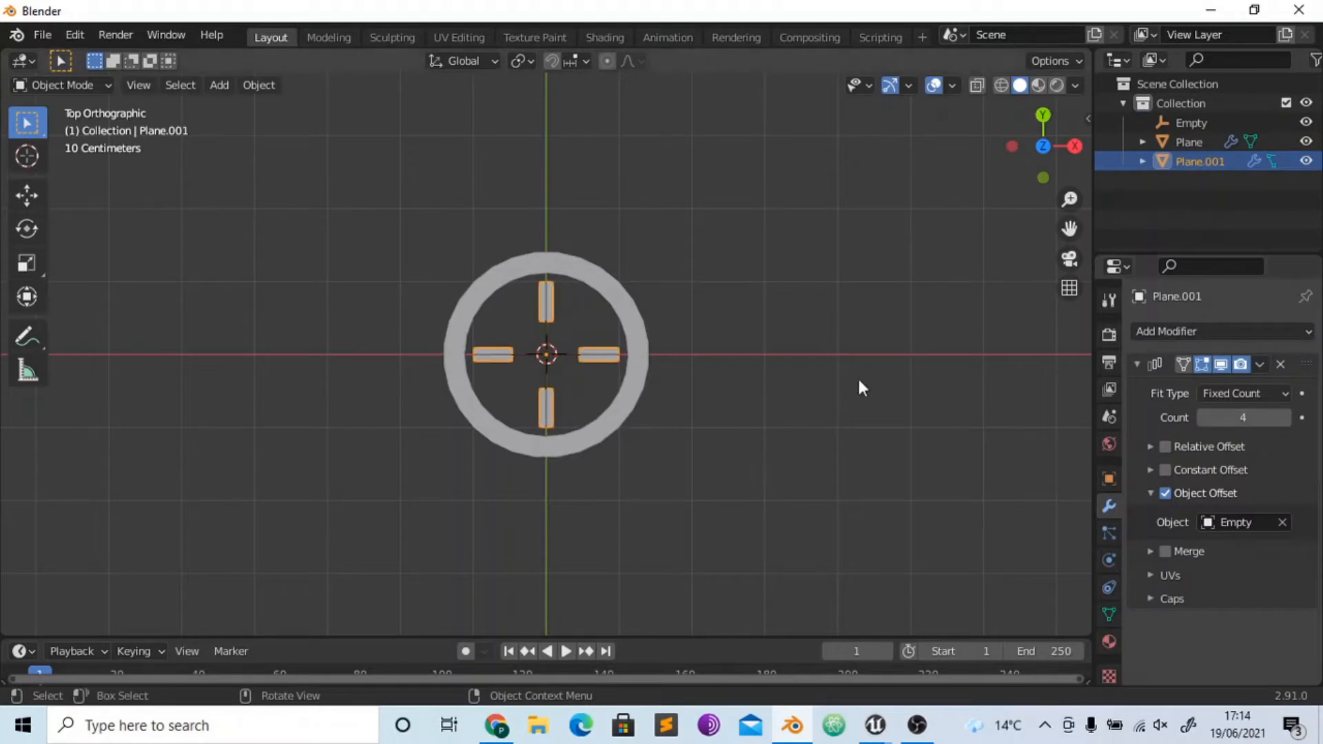
left_click(859, 382)
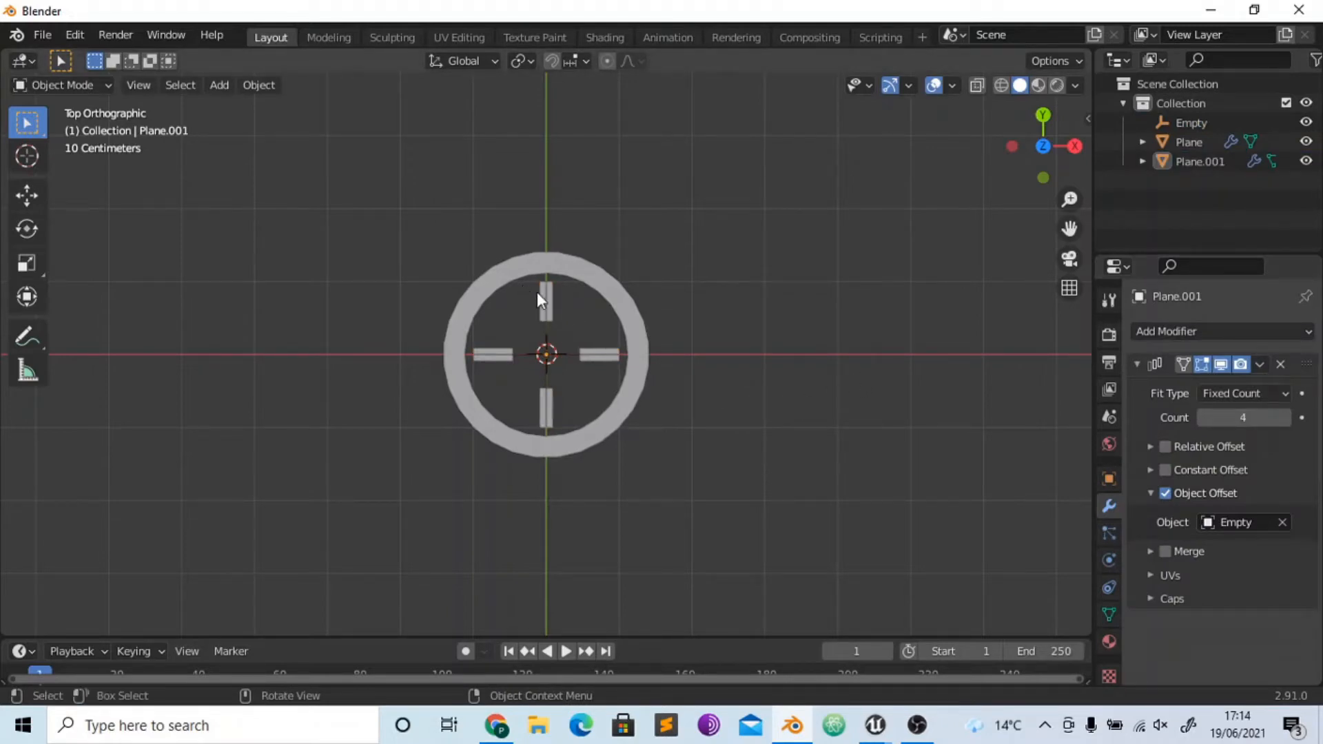
- Duplicate the arrayed bars, move the copy along the Y axis to just above the ring, and apply all its transforms
left_click(612, 355)
key("shift+d")
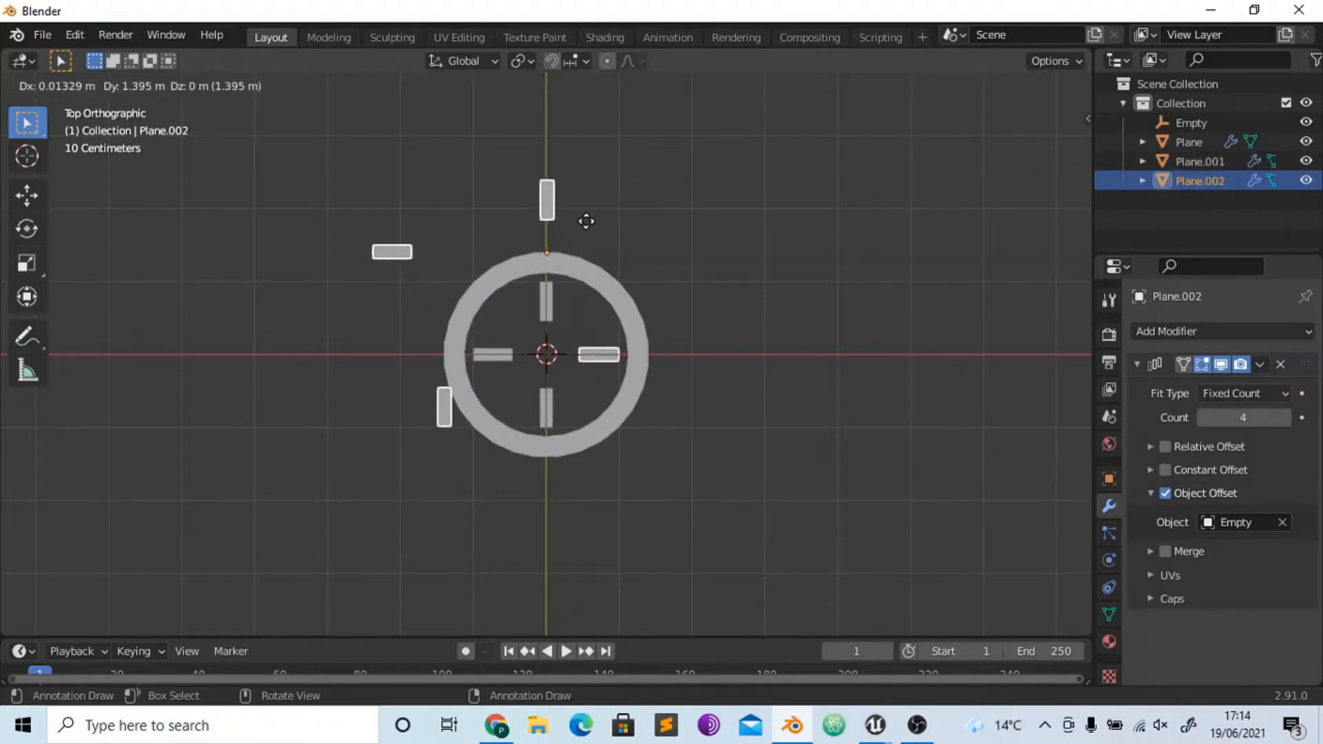
key("y")
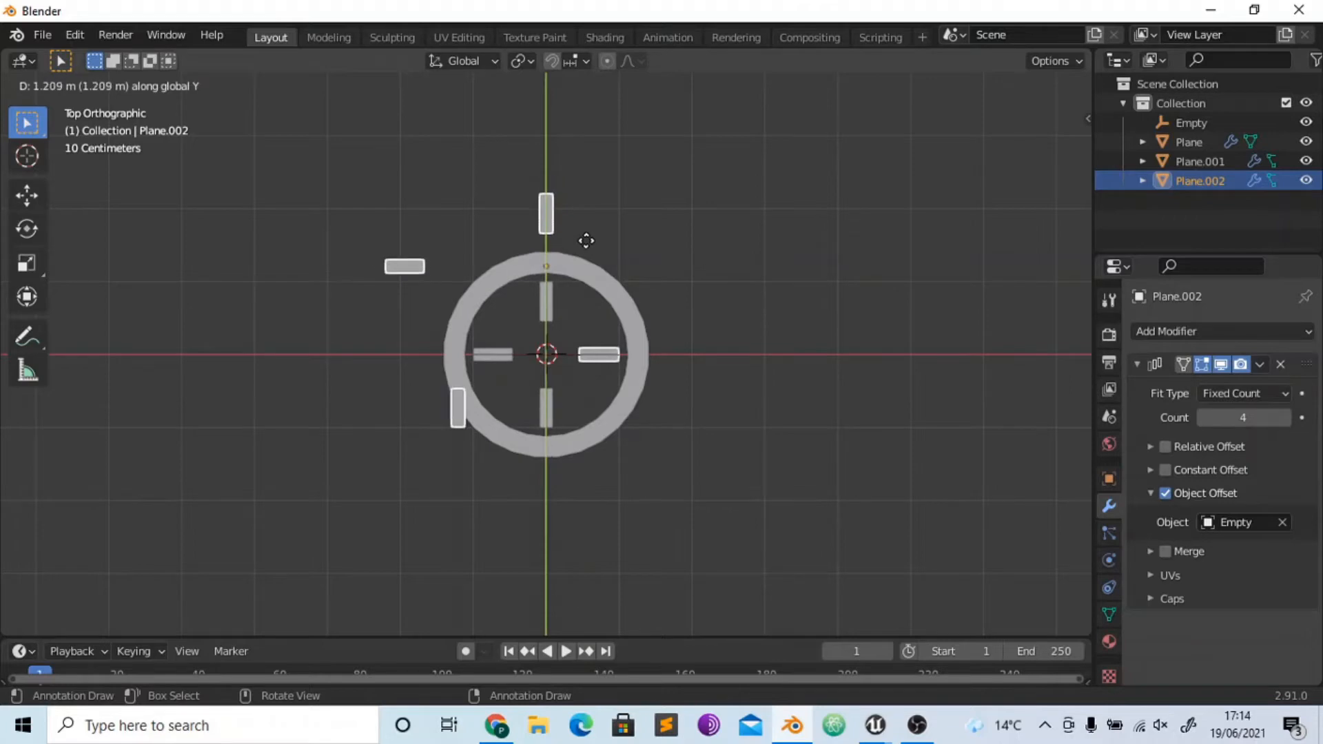
left_click(585, 242)
key("ctrl+a")
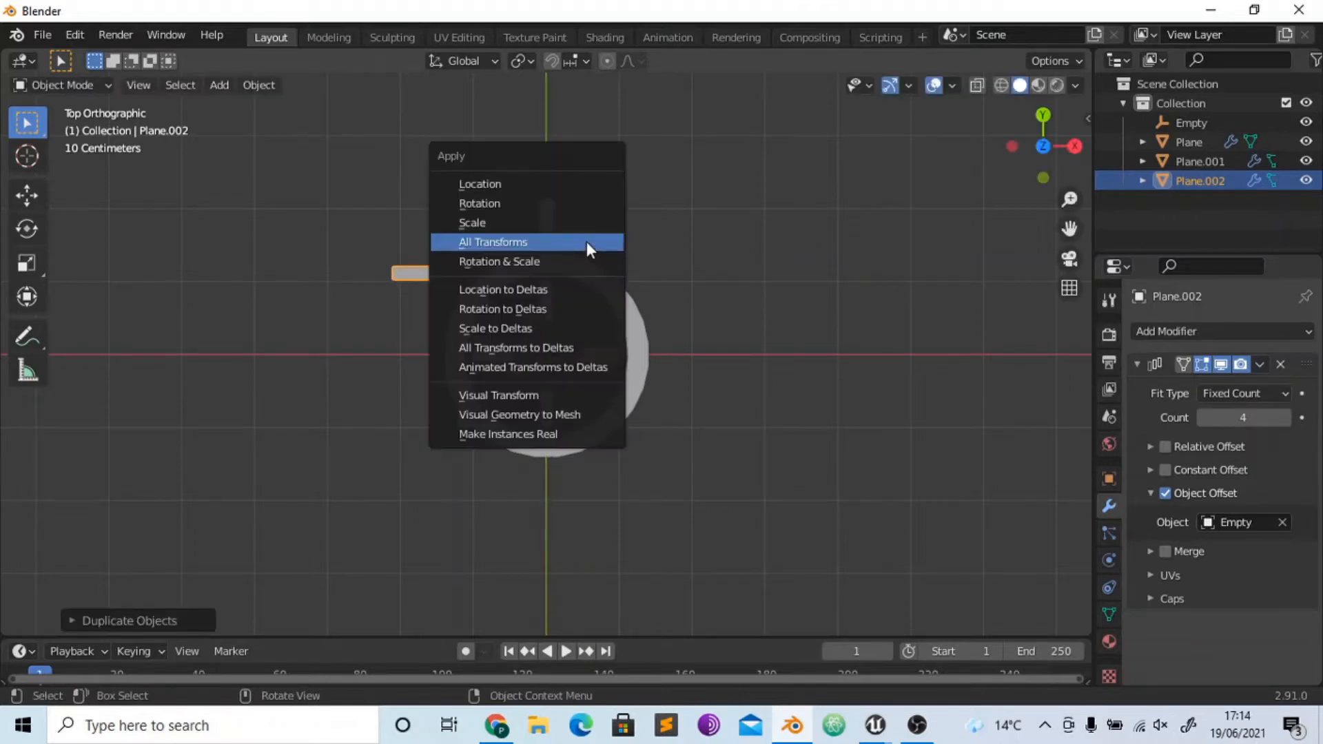
left_click(586, 241)
left_click(742, 508)
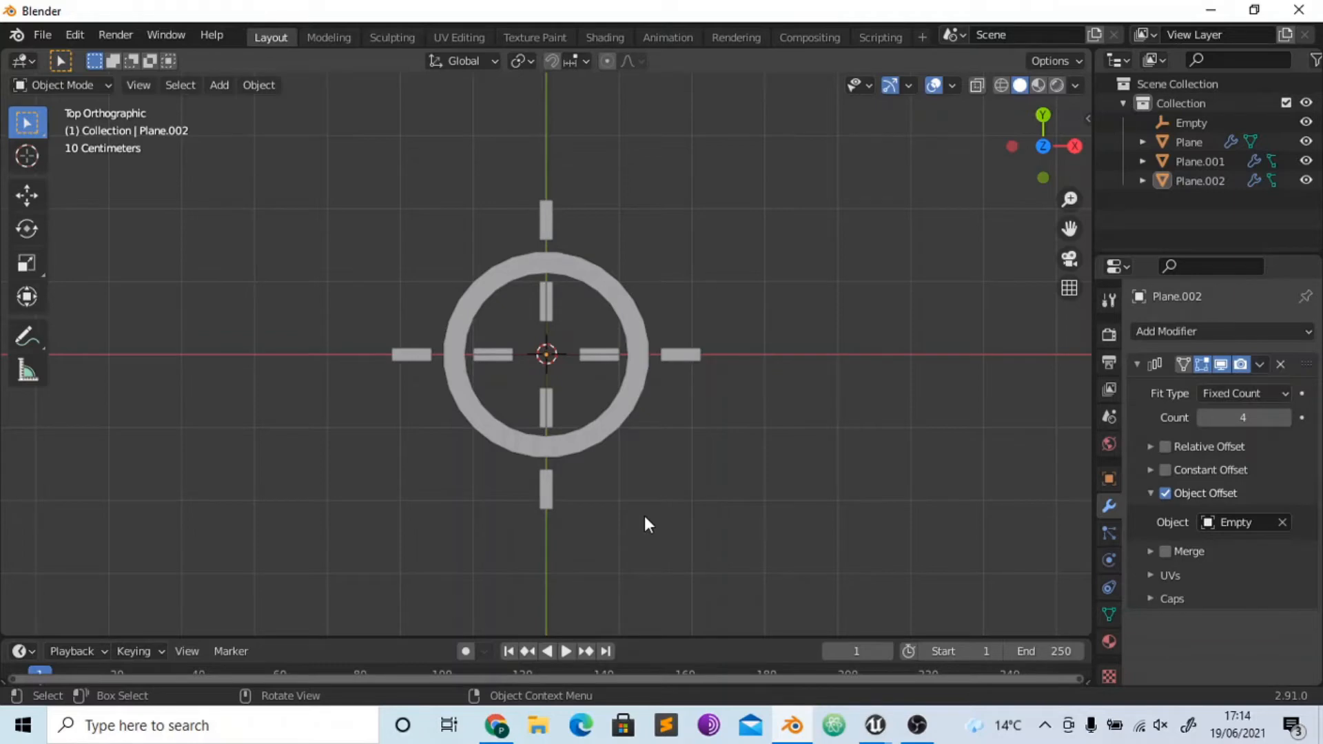
- Apply the Array modifier on the outer bars
left_click(557, 204)
left_click(1261, 363)
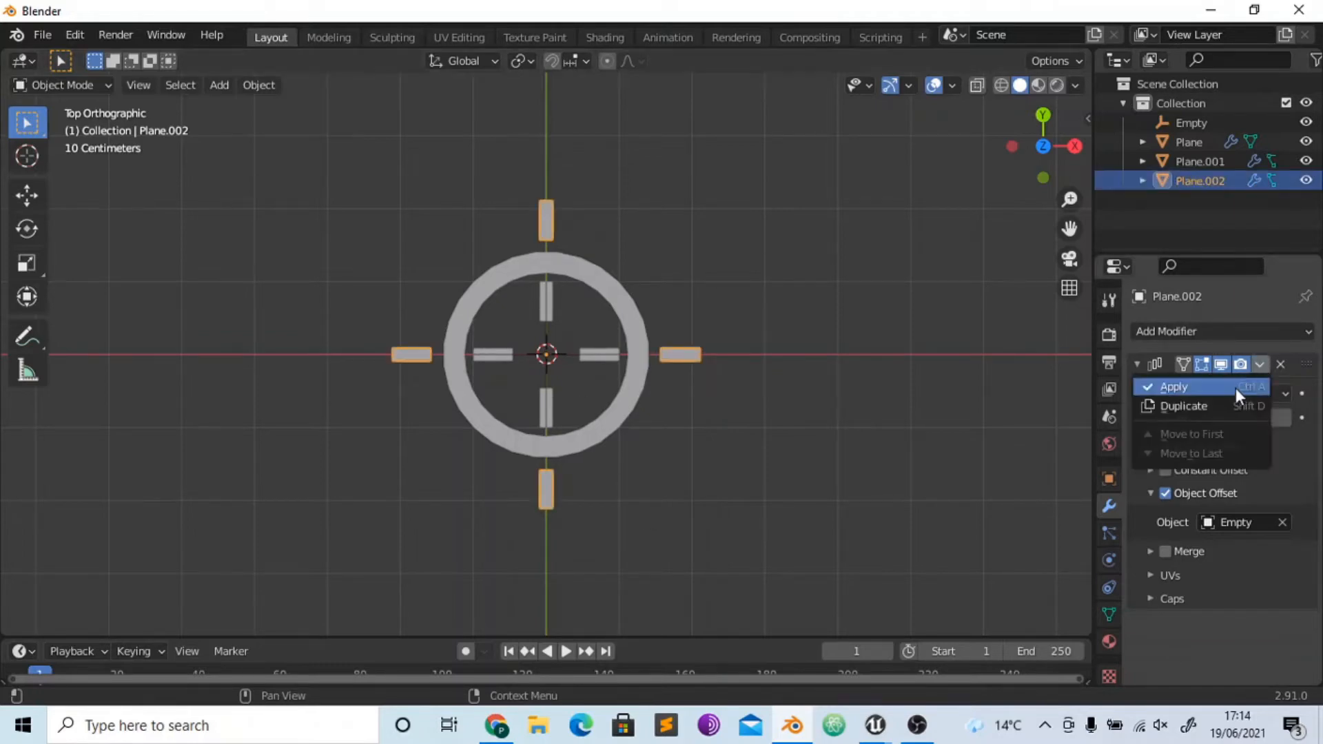
left_click(1237, 389)
- Apply the ring's Screw modifier and the inner bars' Array modifier
left_click(619, 354)
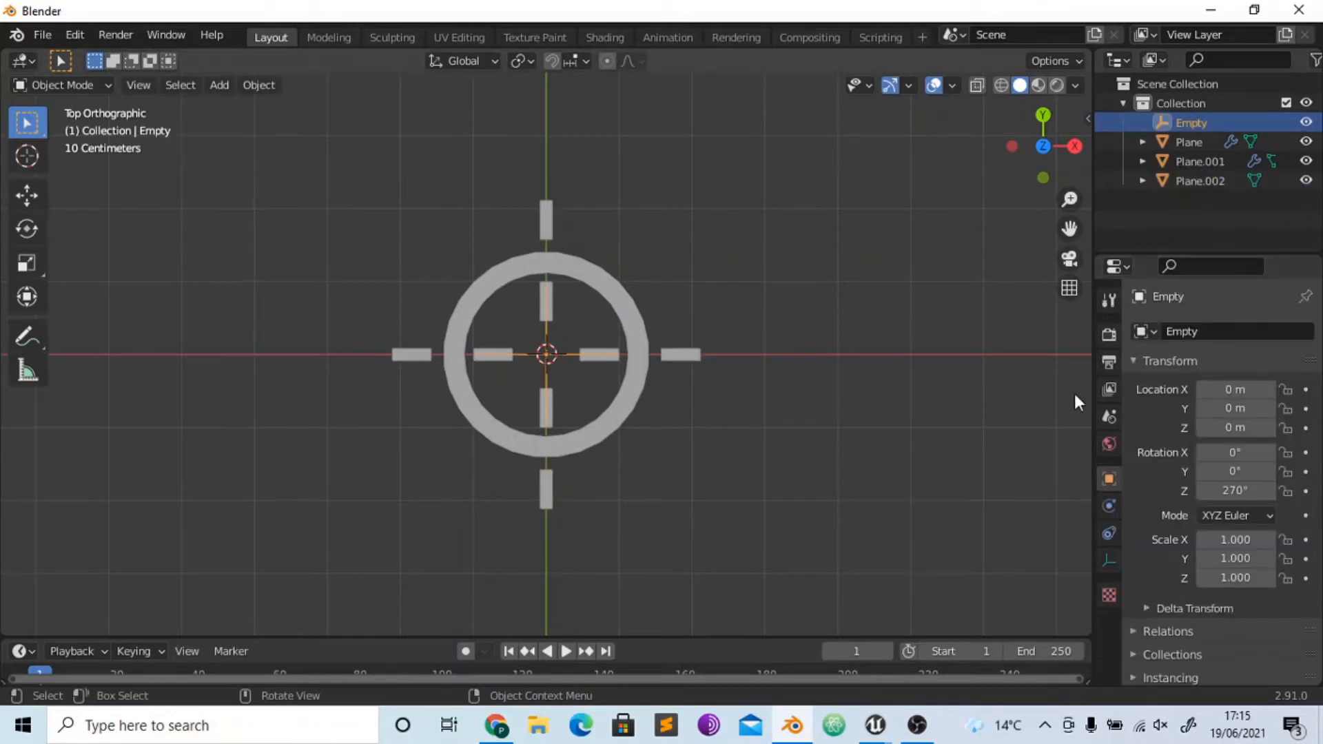
left_click(637, 324)
left_click(1260, 362)
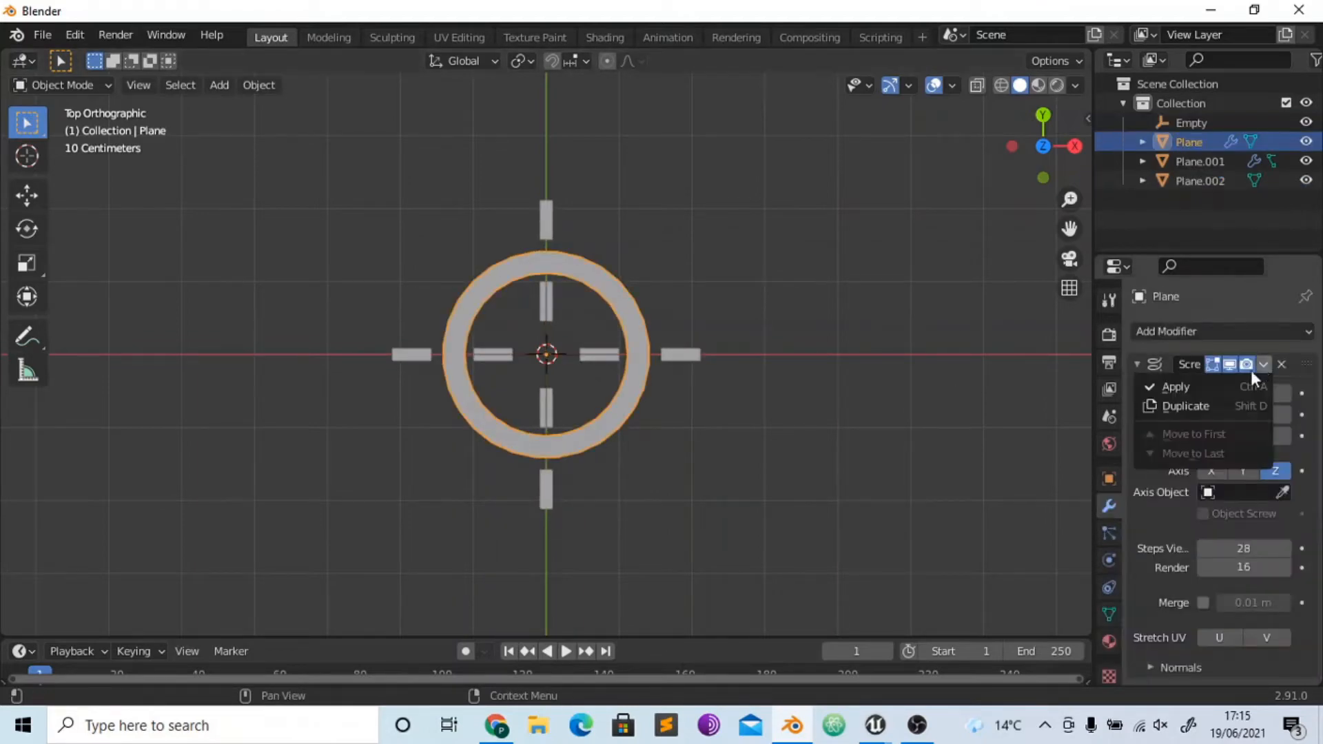
left_click(1175, 386)
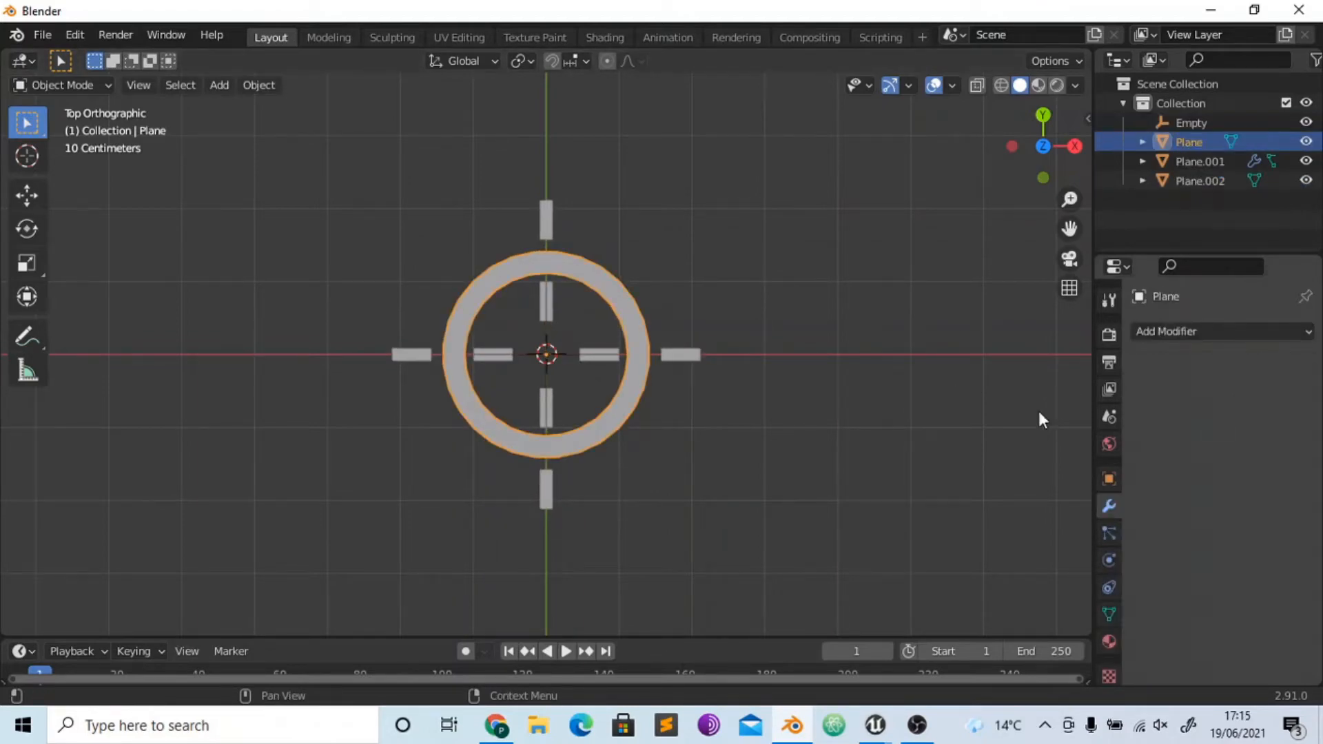
left_click(552, 292)
left_click(1260, 364)
left_click(1247, 388)
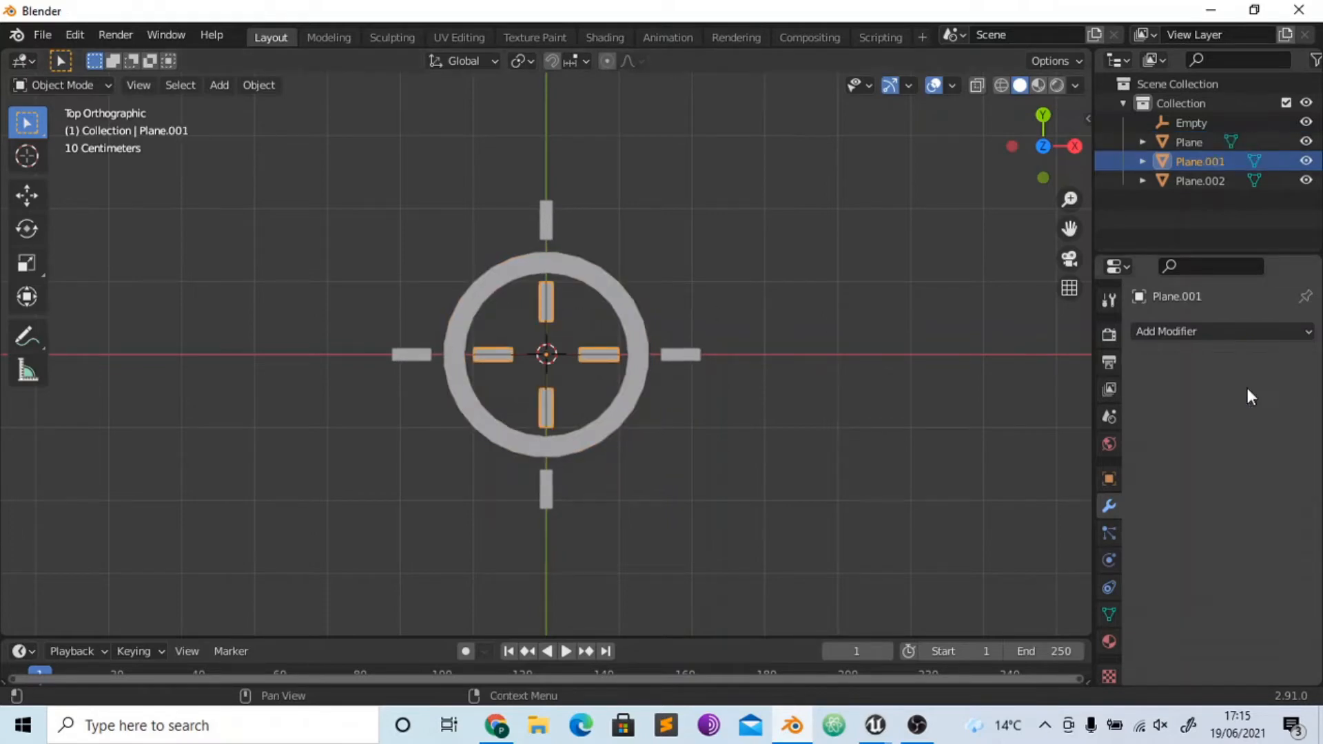
- Delete the empty at the centre of the ring
left_click(608, 331)
left_click(567, 355)
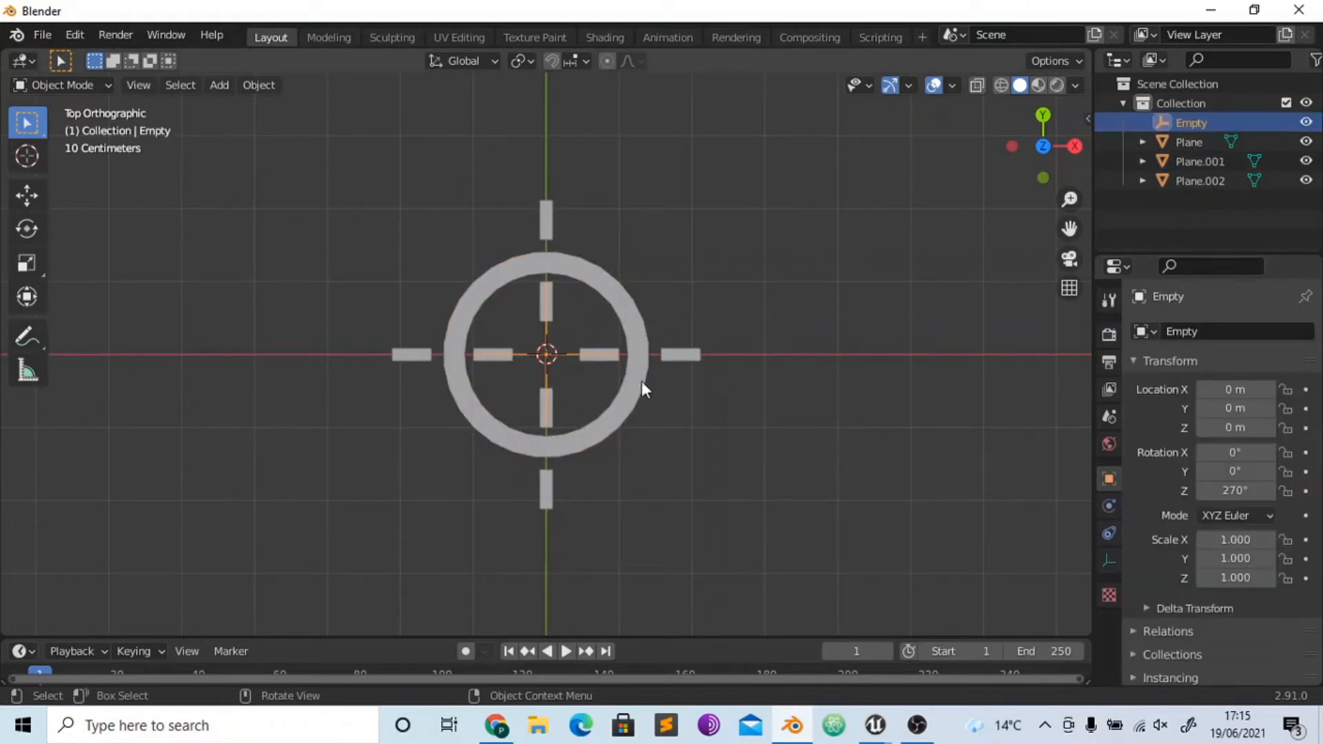
key("Delete")
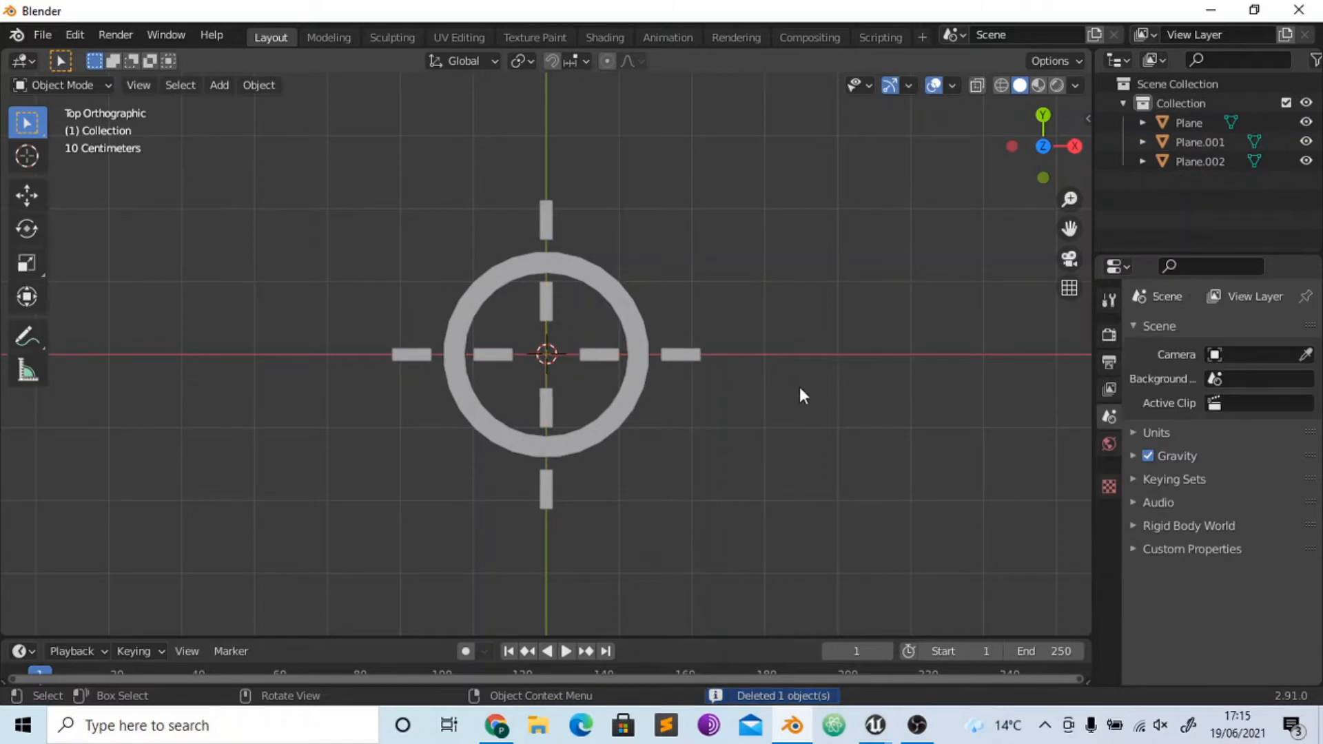
- Join the outer bars, the ring and the inner bars into a single object and deselect it
left_click(677, 348)
left_click(631, 391, "shift")
left_click(603, 354, "shift")
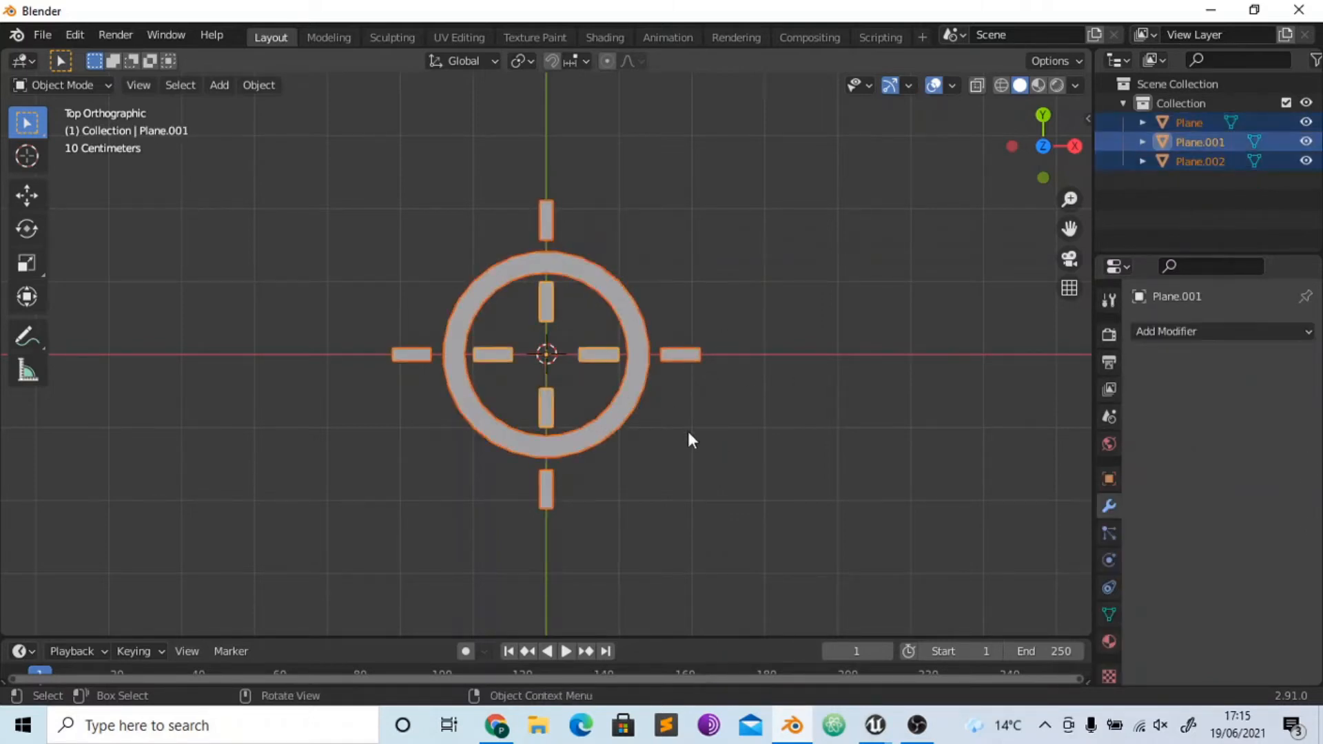
key("ctrl+j")
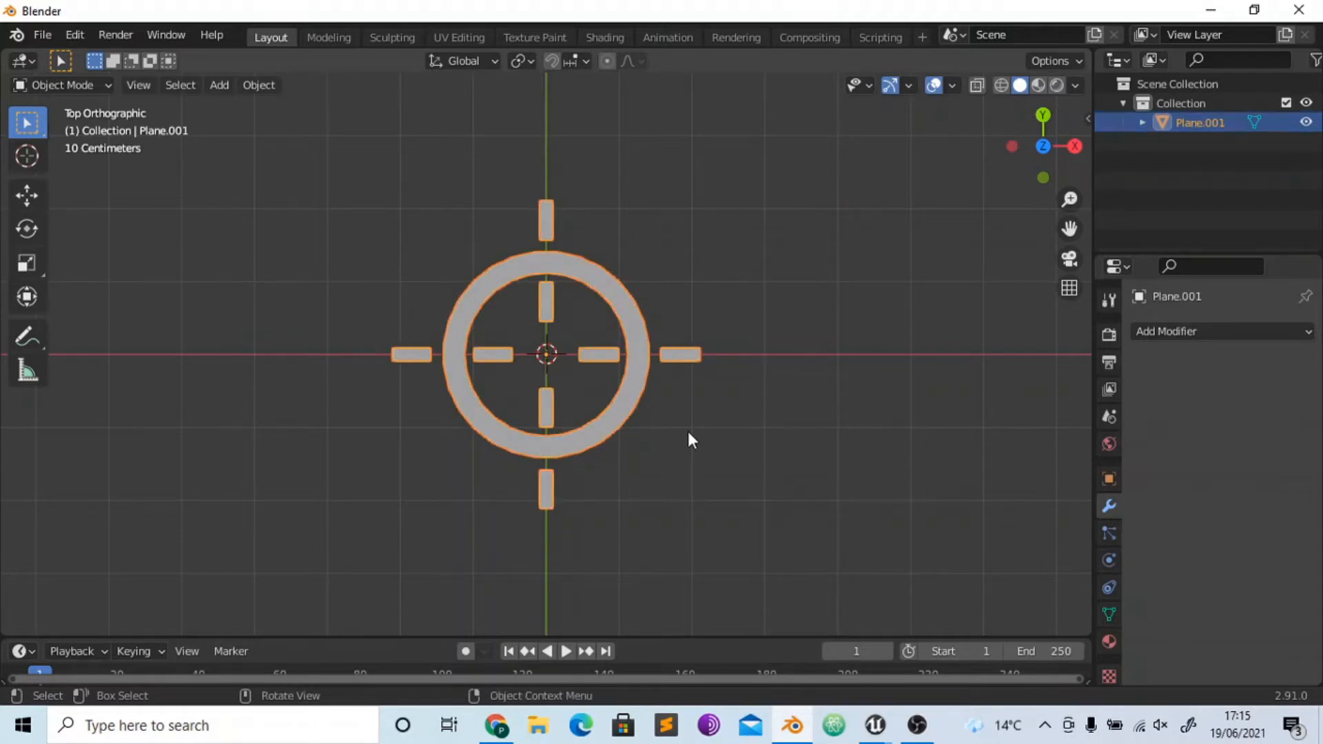
left_click(733, 485)
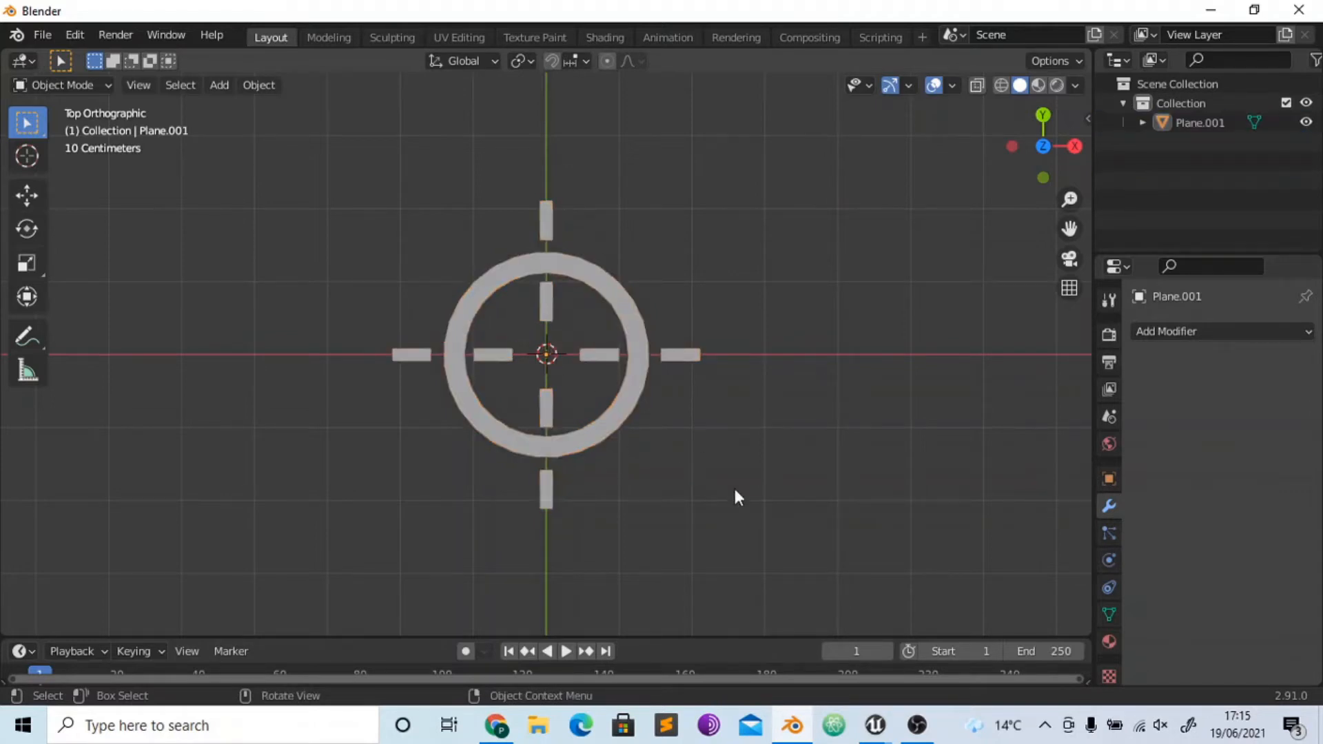
- Try moving the joined crosshair off the origin and undo the move
left_click(637, 404)
key("g")
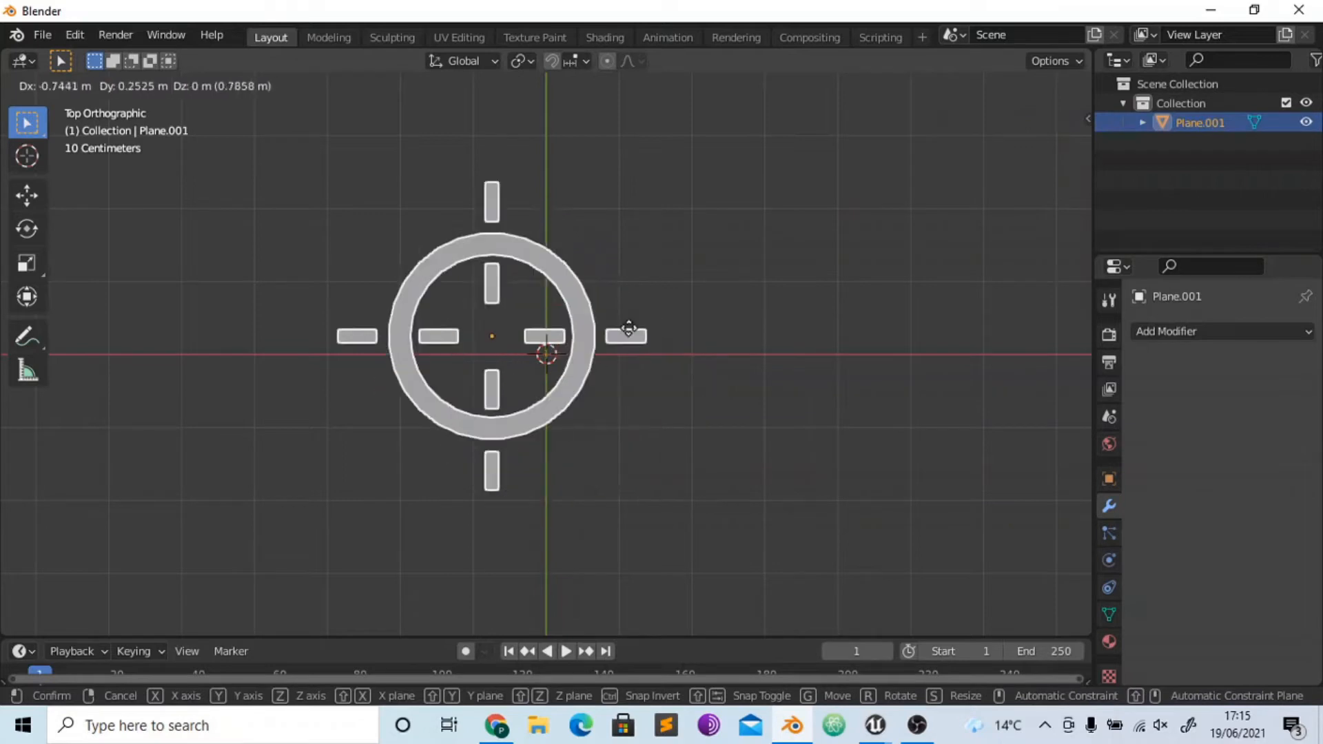
left_click(645, 337)
key("ctrl+z")
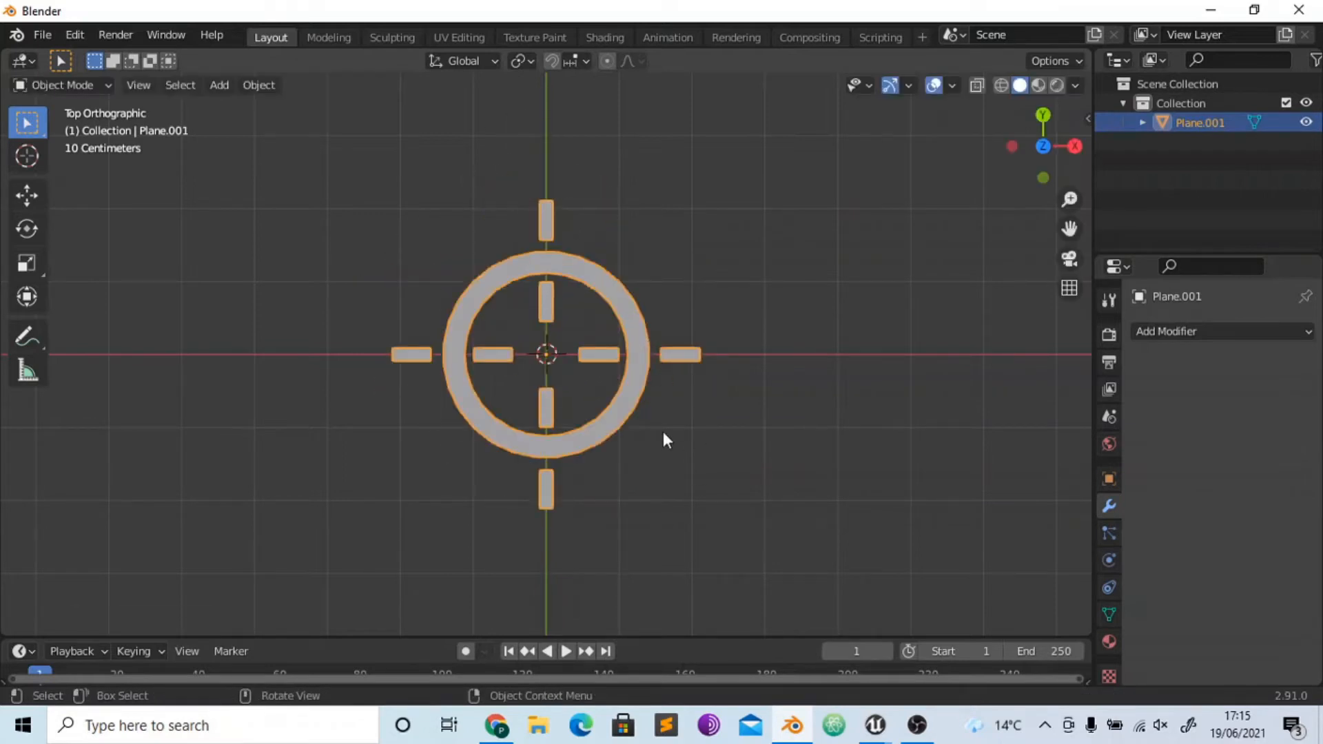
- Add a new material to the joined crosshair and set its surface shader to Emission
left_click(1109, 642)
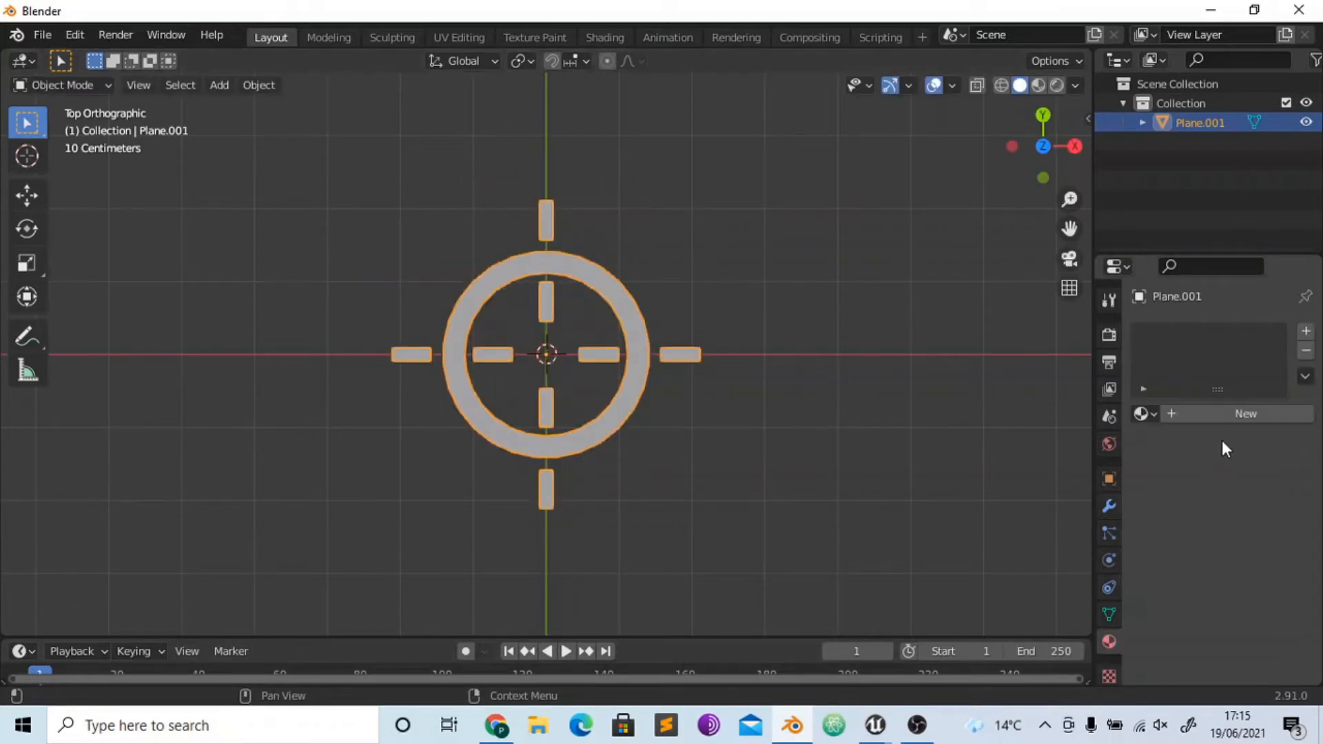
left_click(1224, 414)
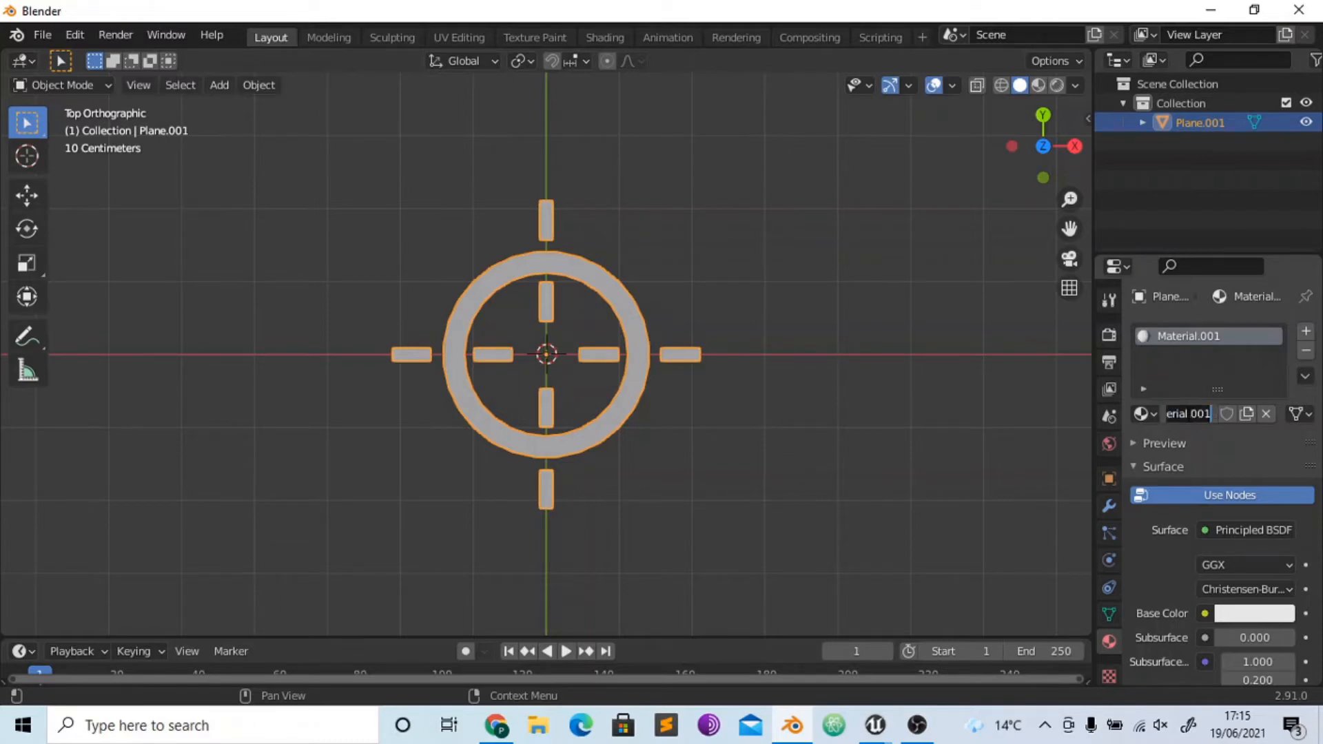
left_click(1238, 530)
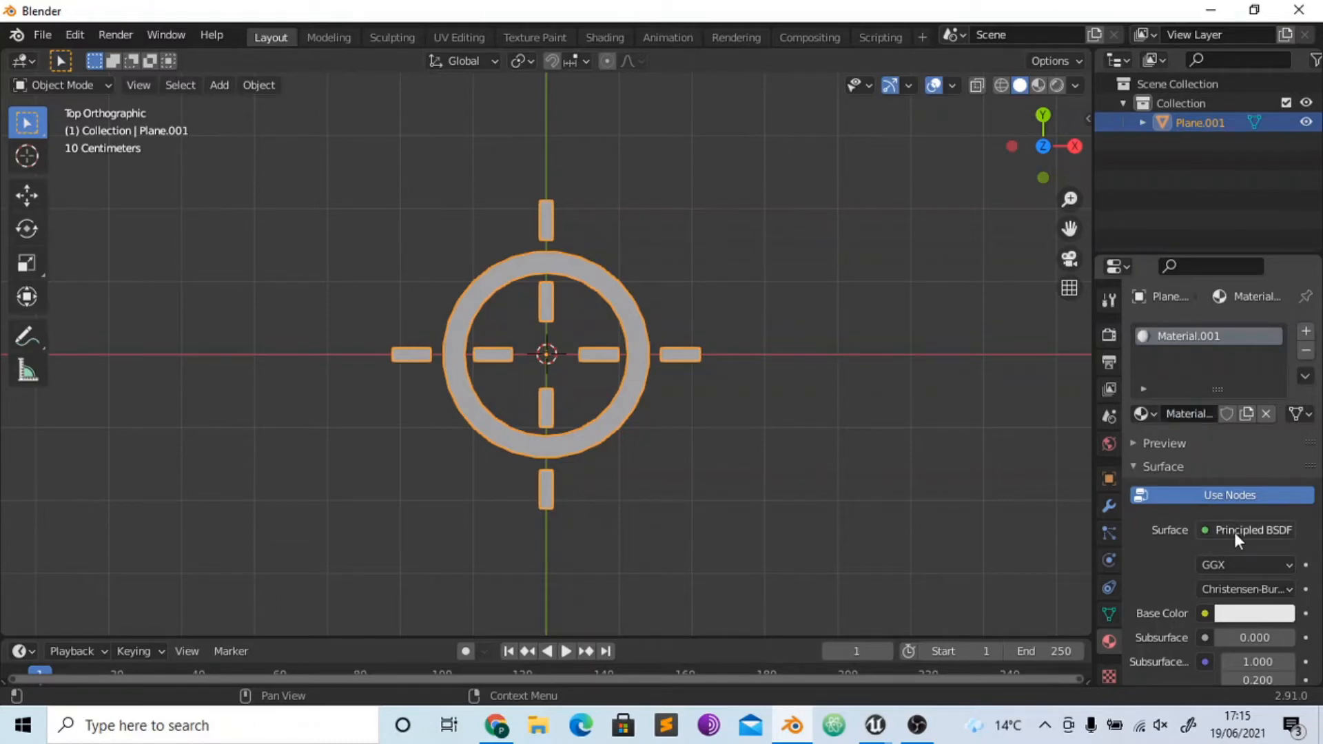
left_click(1236, 531)
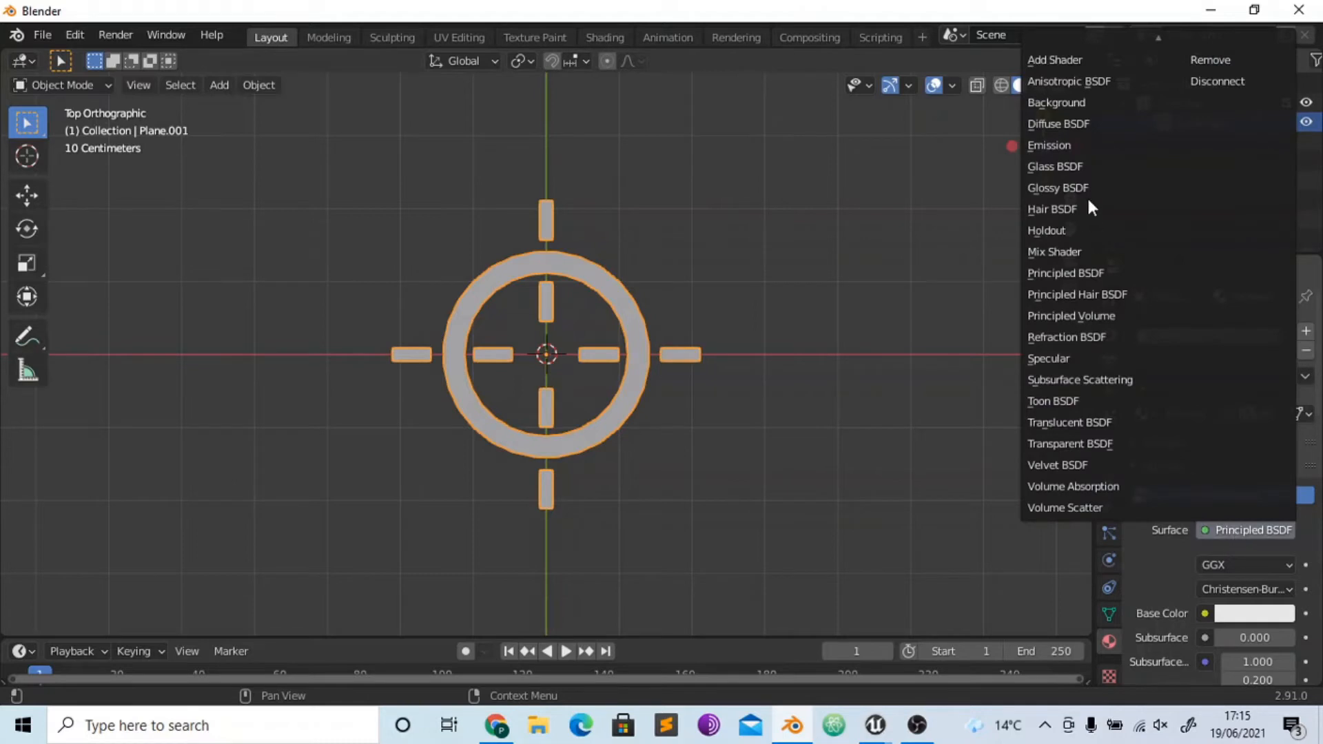
left_click(1056, 145)
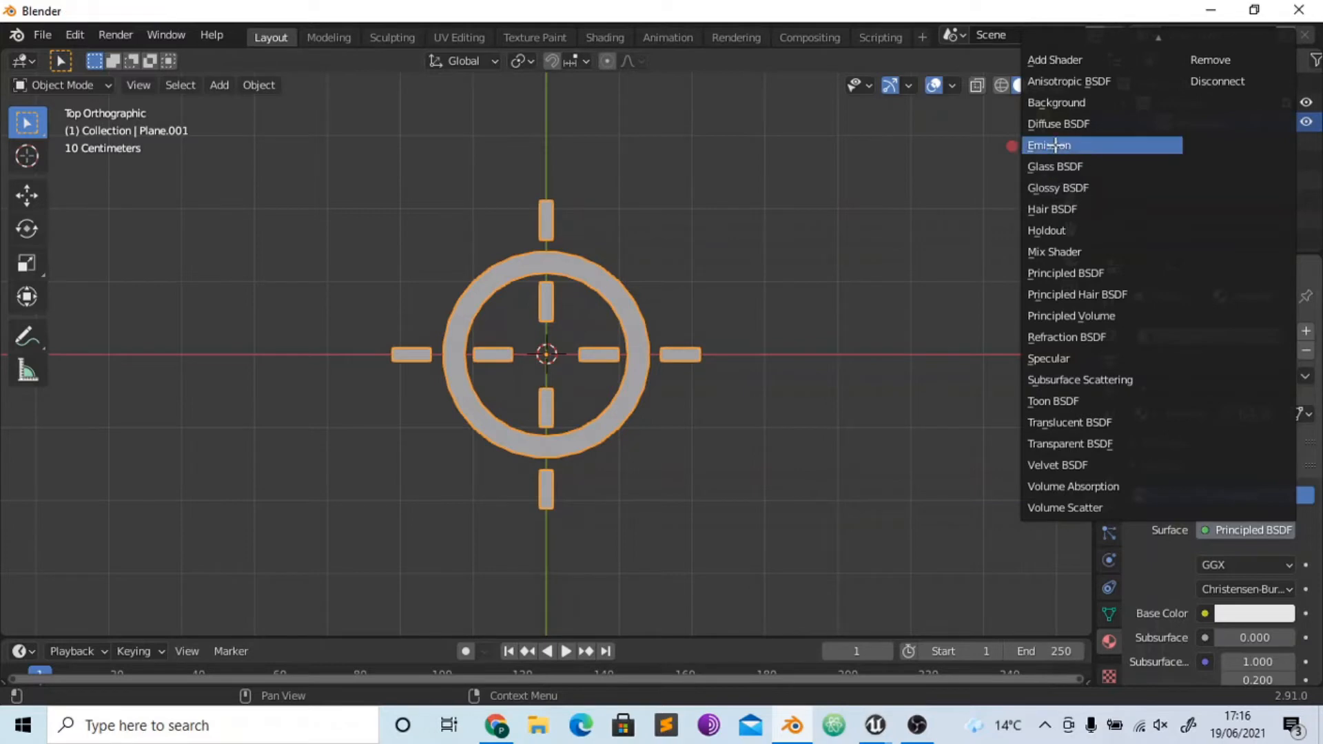
left_click(1055, 145)
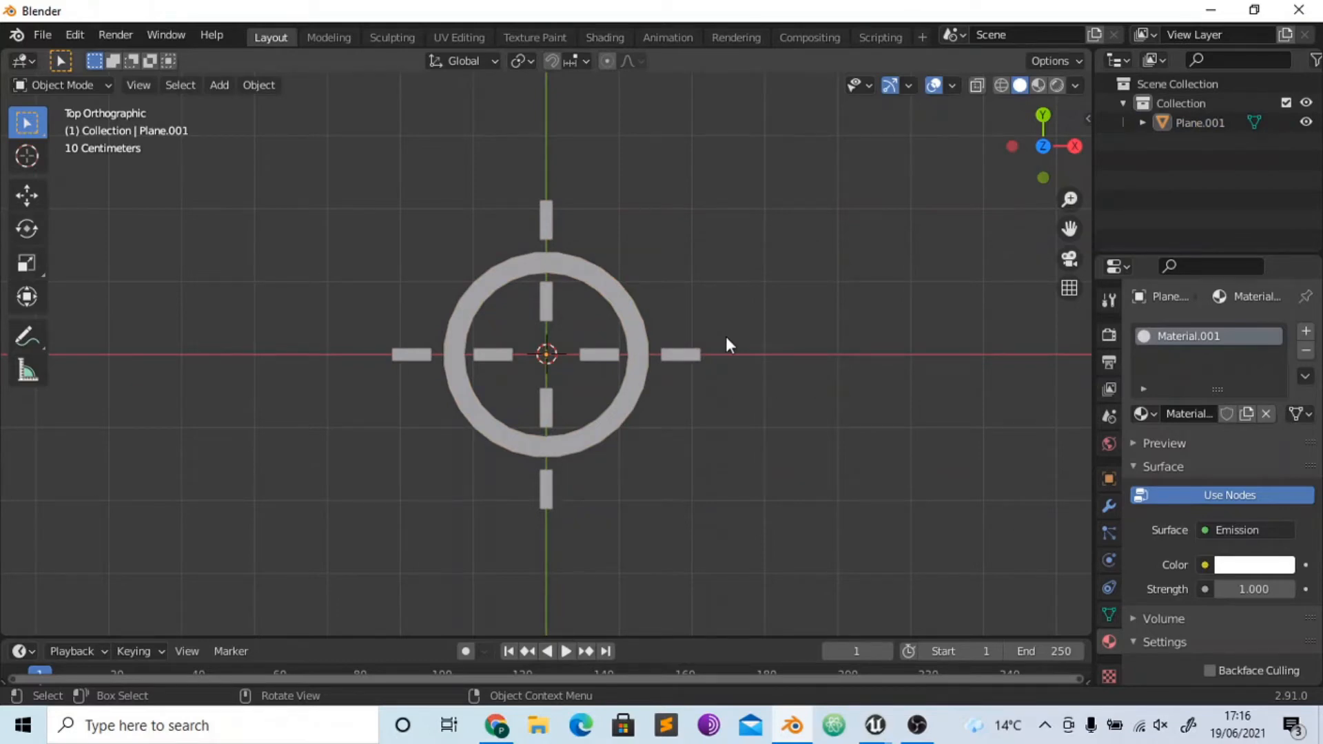
- In the UV Editing workspace, select all of the crosshair's faces and unwrap them with Smart UV Project at its default settings
left_click(464, 39)
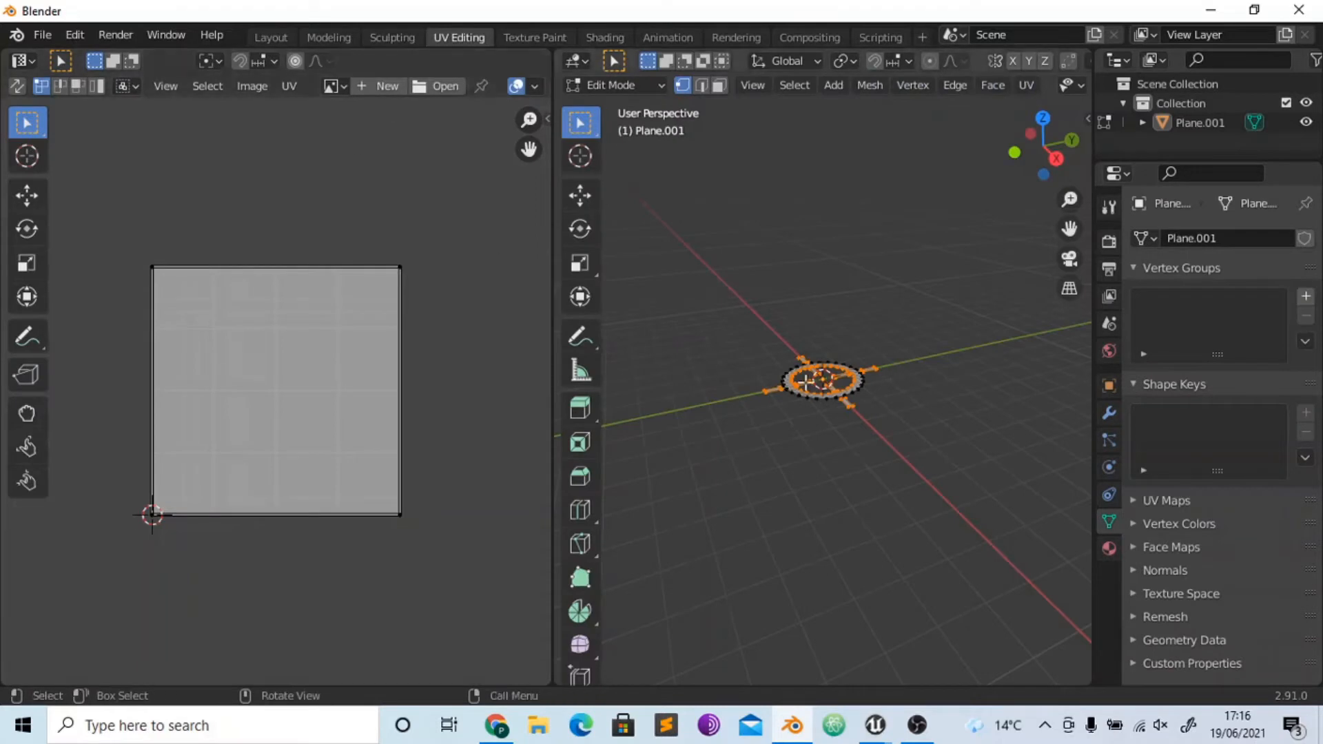
left_click_drag(1031, 144, 896, 328)
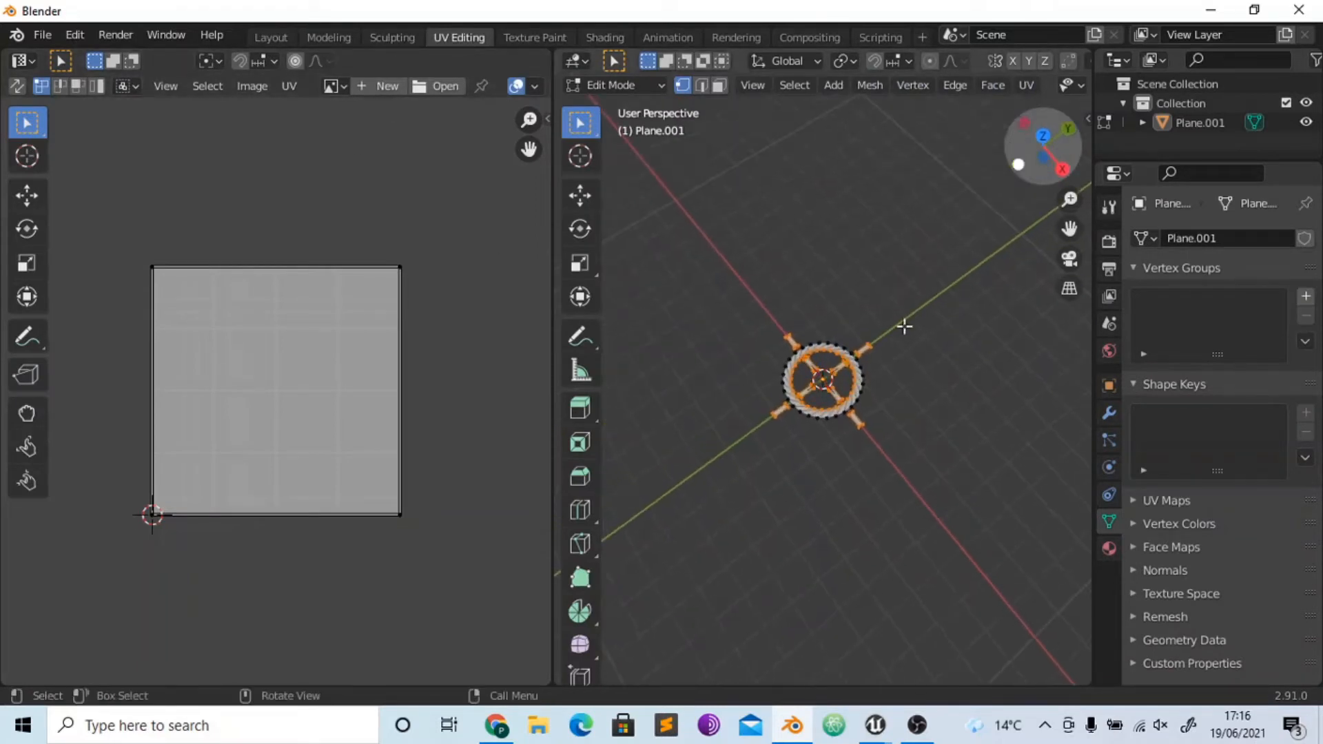
key("a")
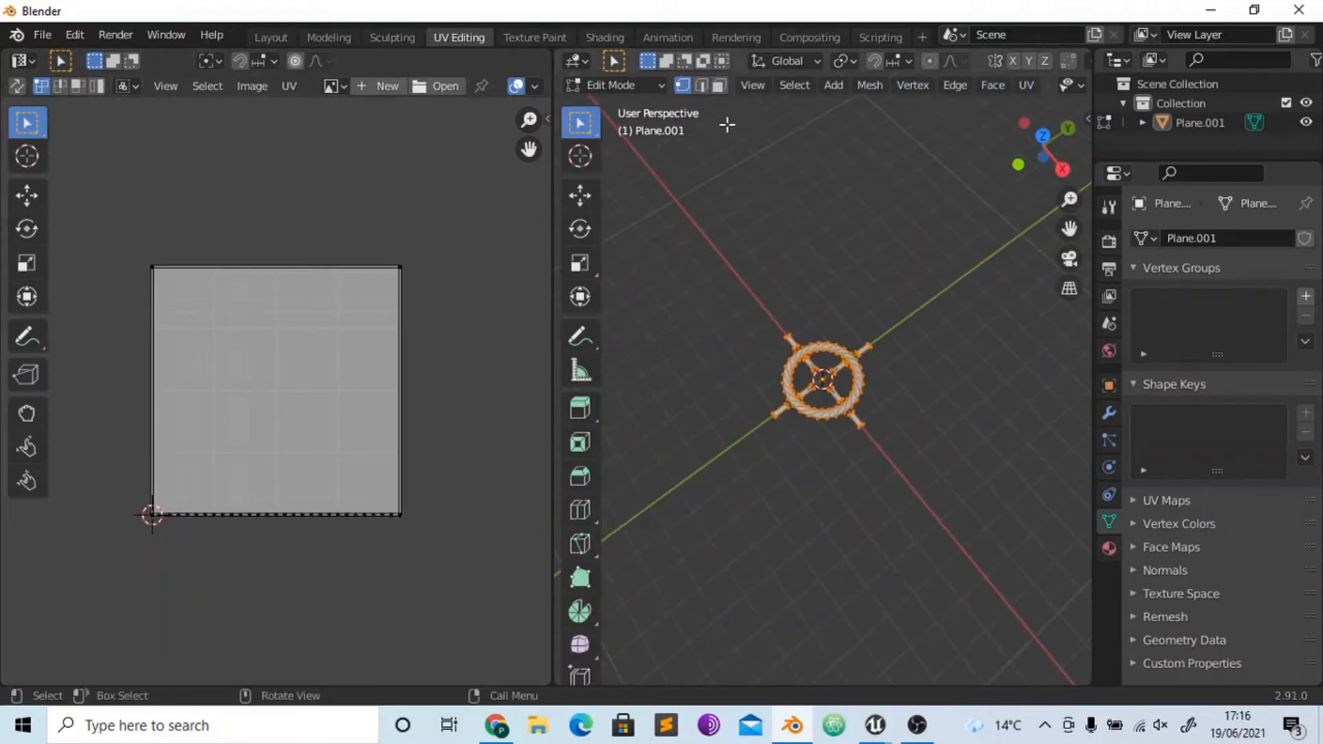
left_click(719, 85)
left_click(1032, 90)
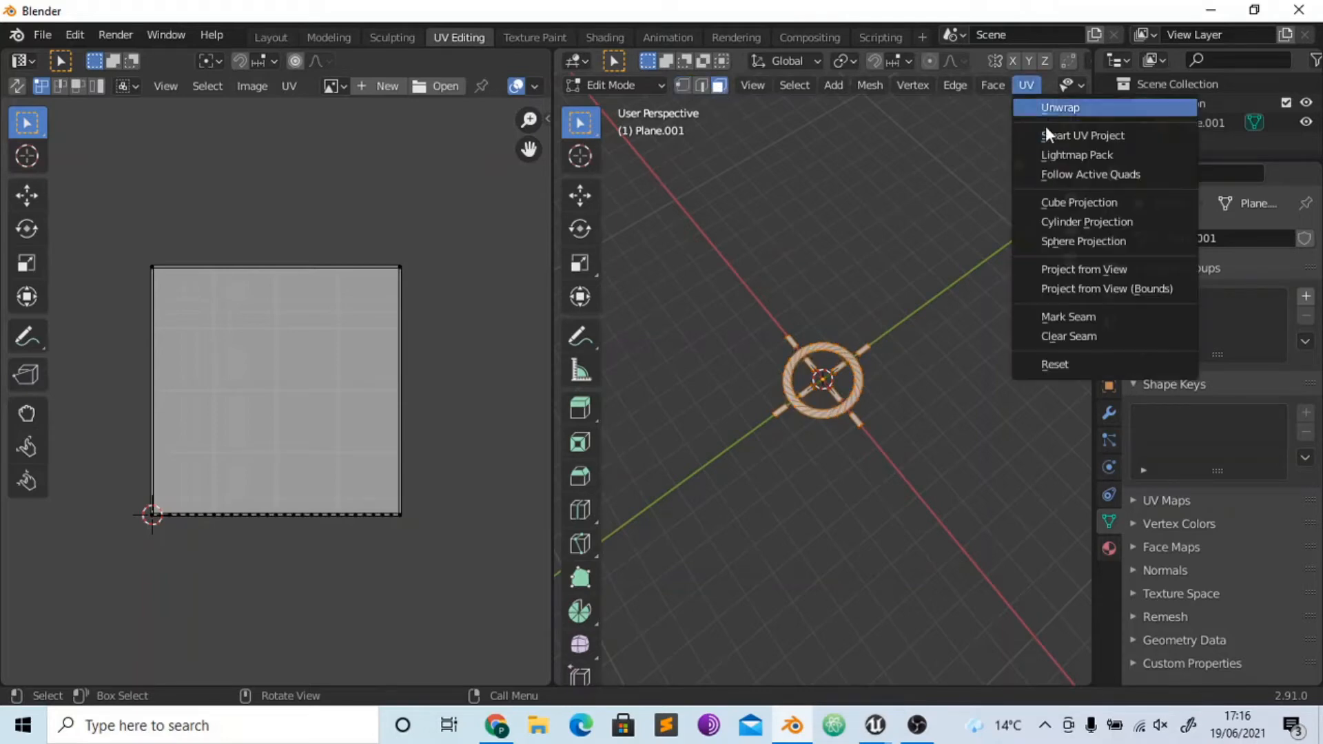
left_click(1048, 138)
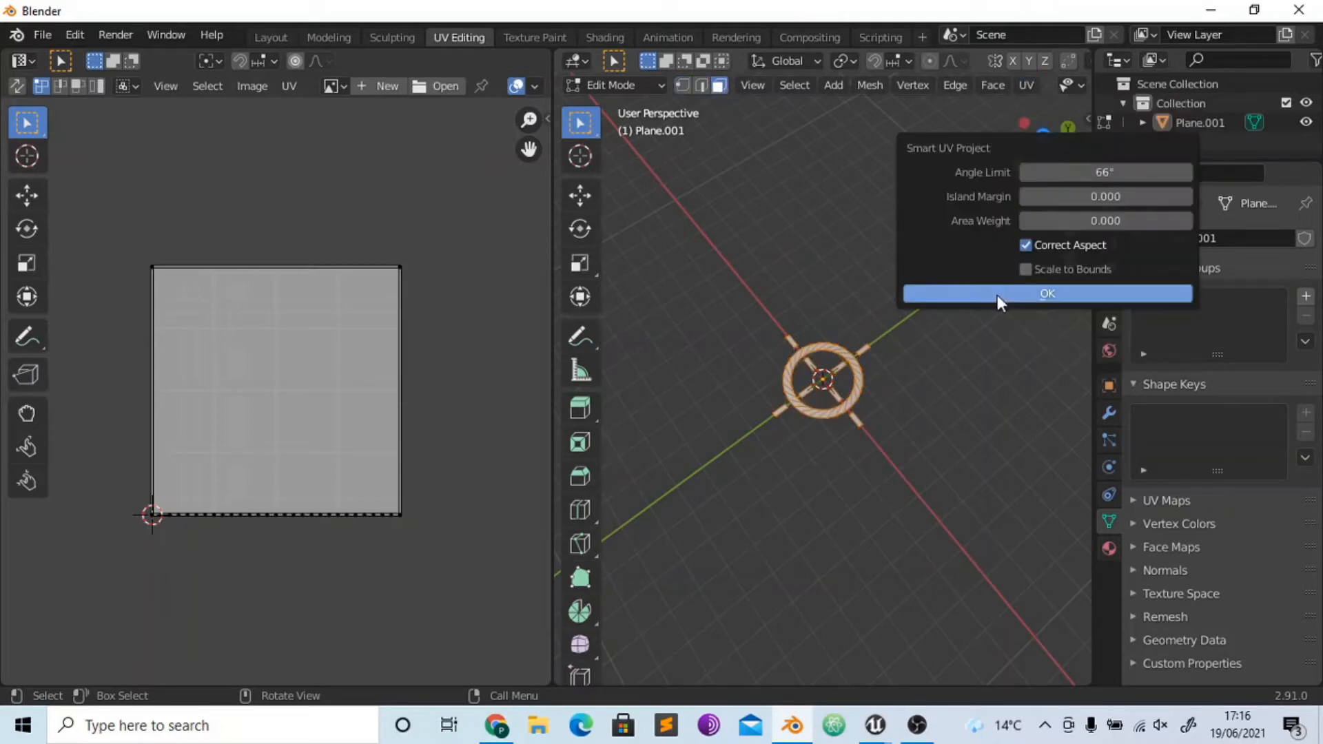
left_click(998, 295)
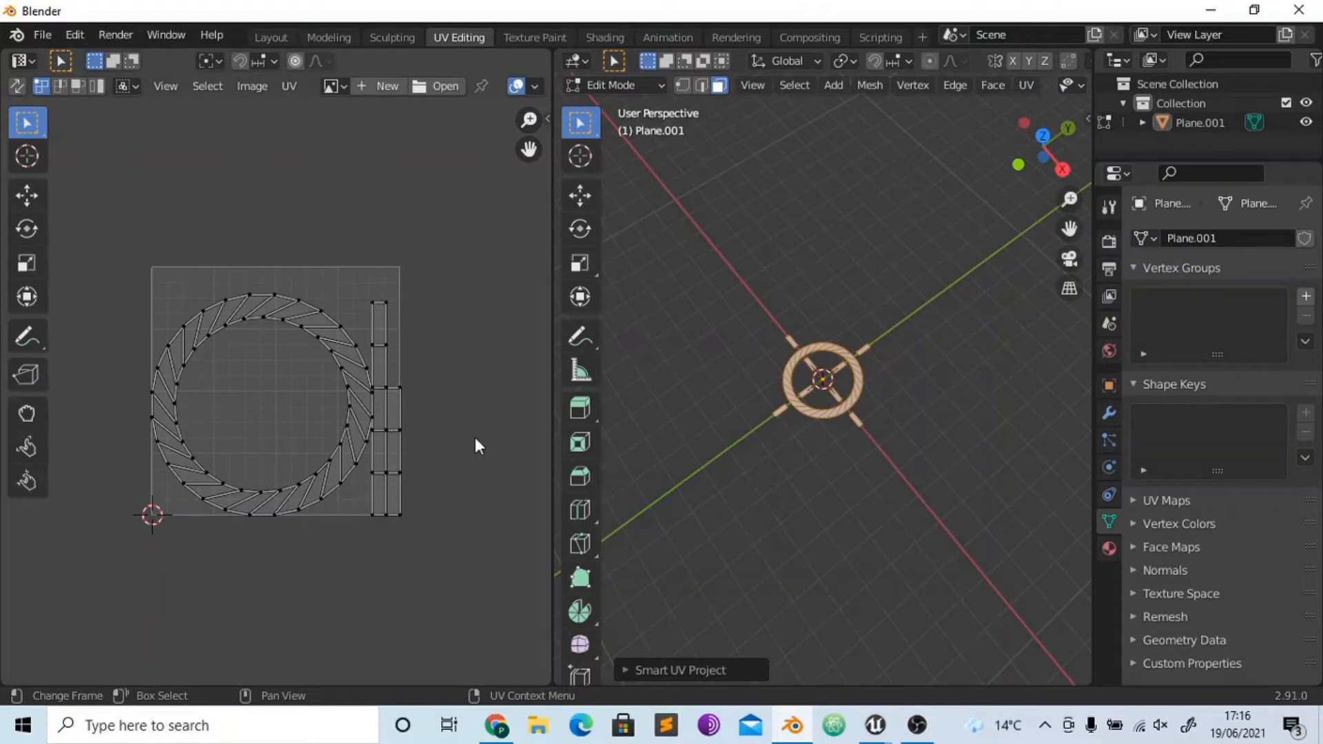
- Select the four inner bar faces and unwrap them separately with Unwrap
scroll(827, 376, "up", 1)
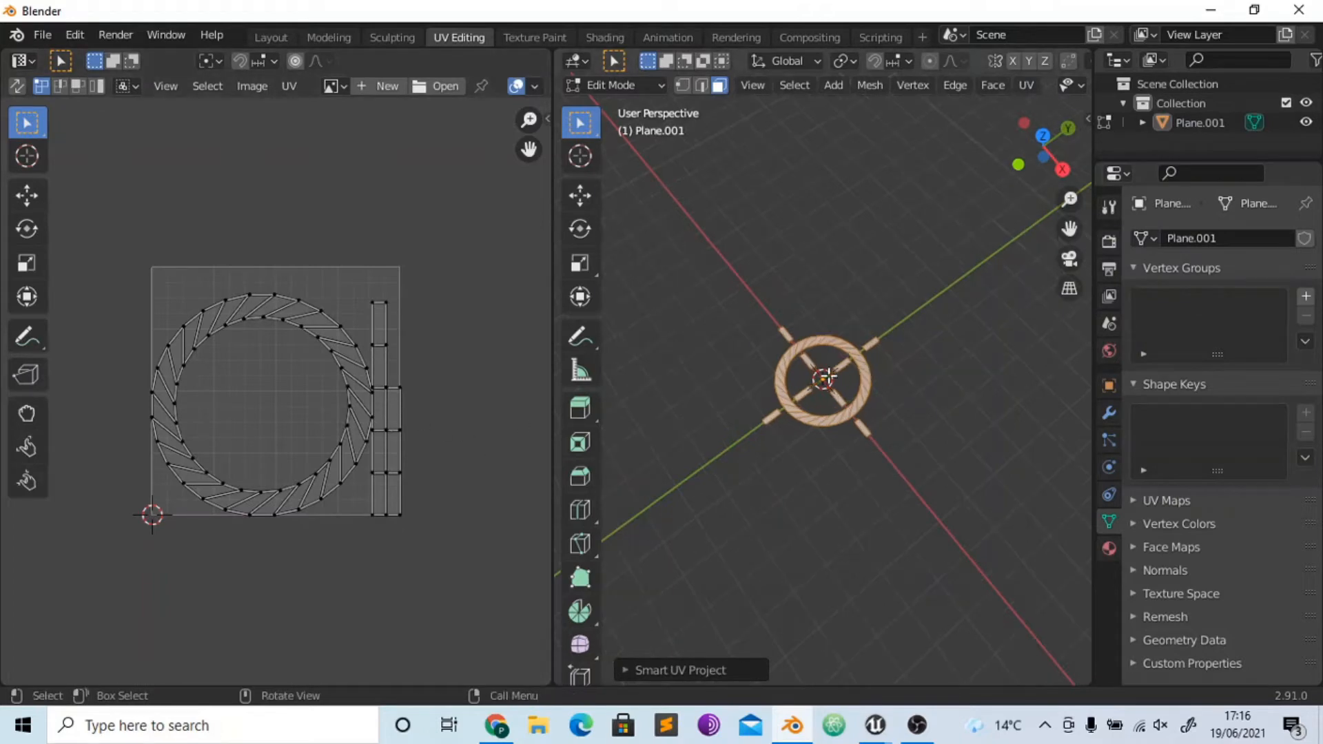
scroll(825, 378, "up", 4)
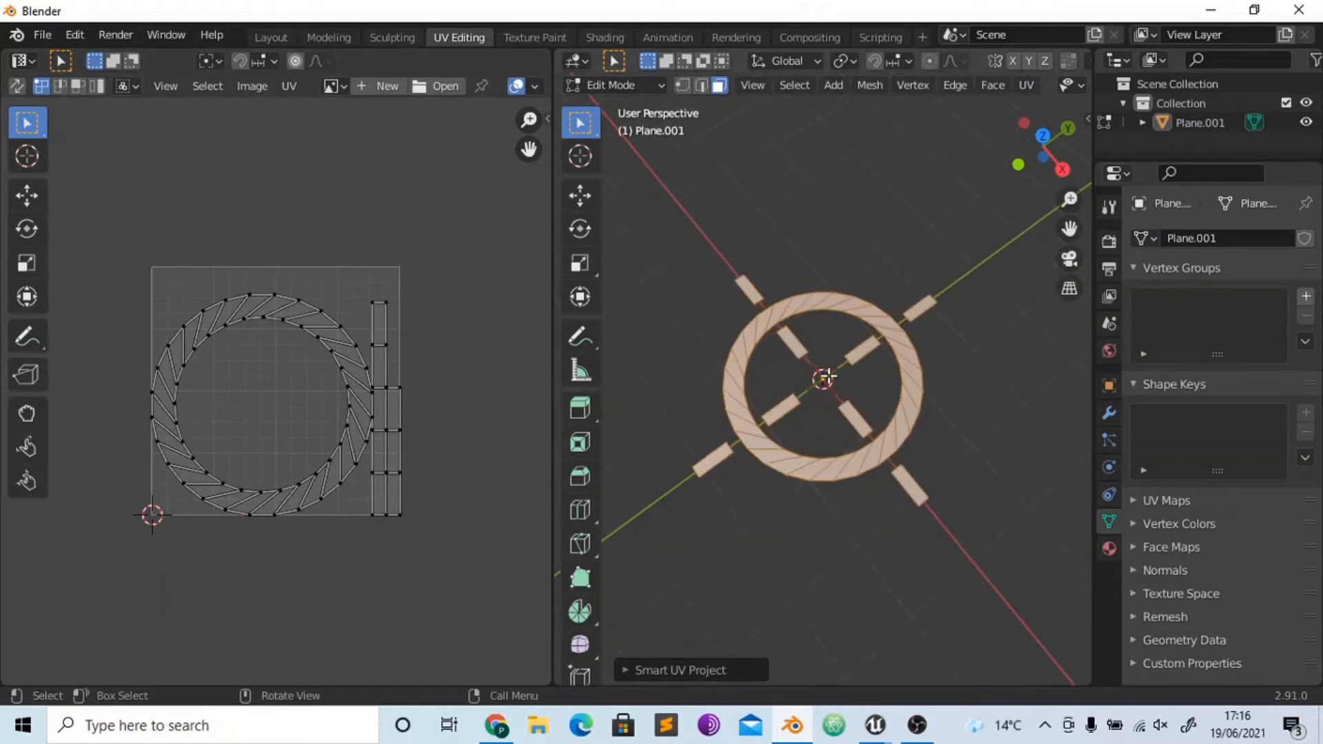
left_click(788, 336)
left_click(872, 342, "shift")
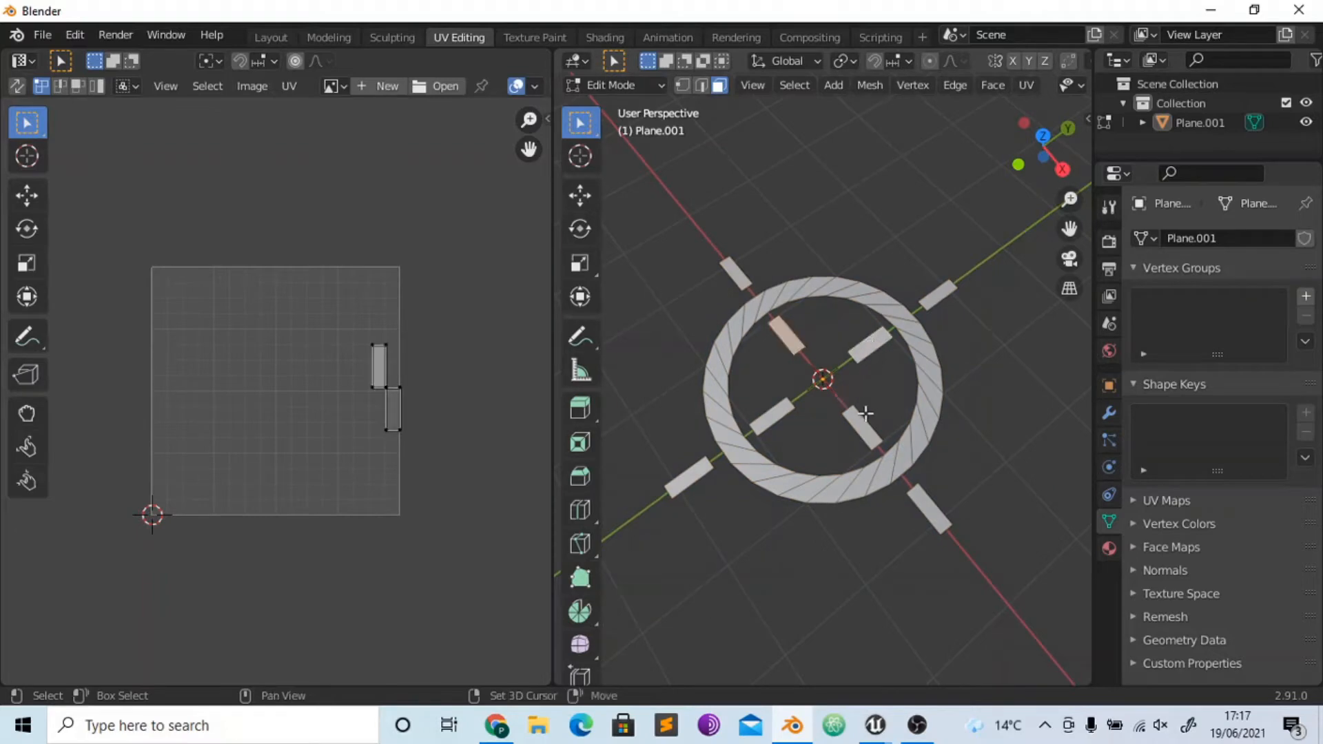
left_click(864, 418, "shift")
left_click(771, 414, "shift")
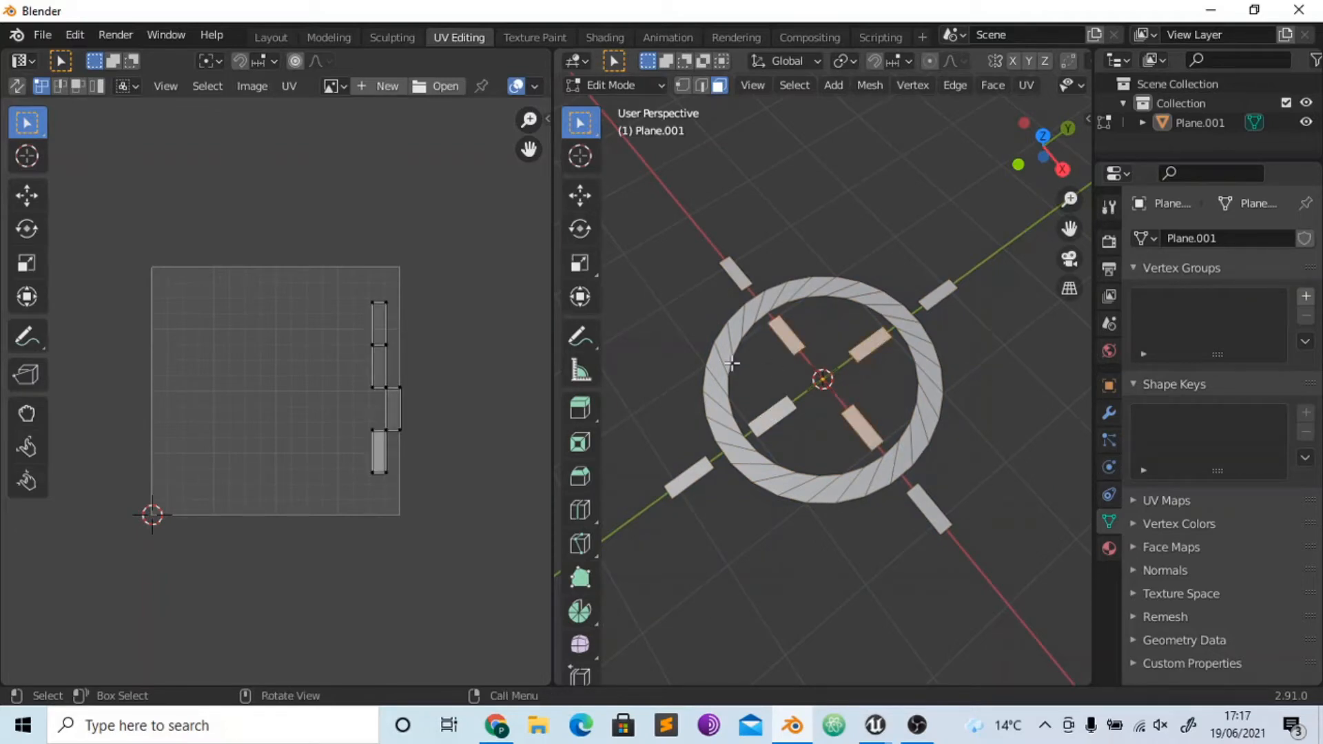
left_click(768, 415)
left_click(791, 348, "shift")
left_click(872, 342, "shift")
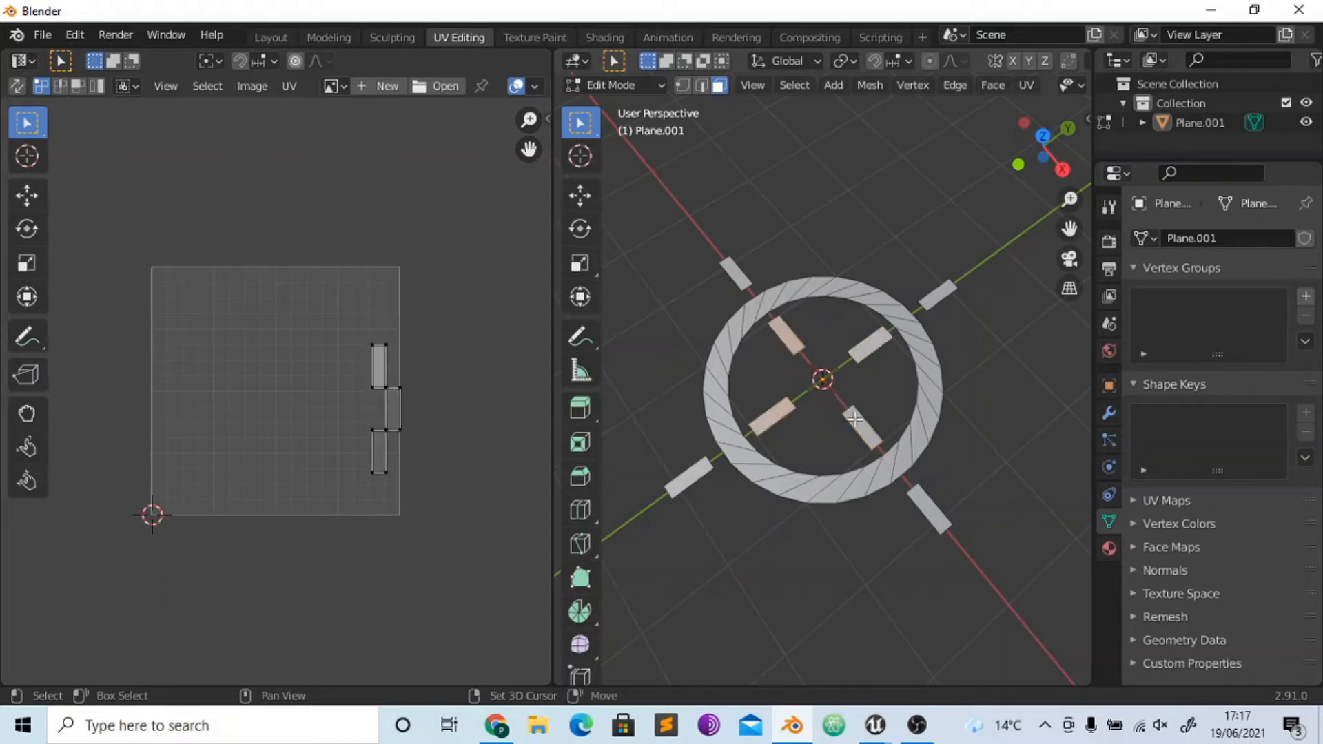
left_click(861, 427, "shift")
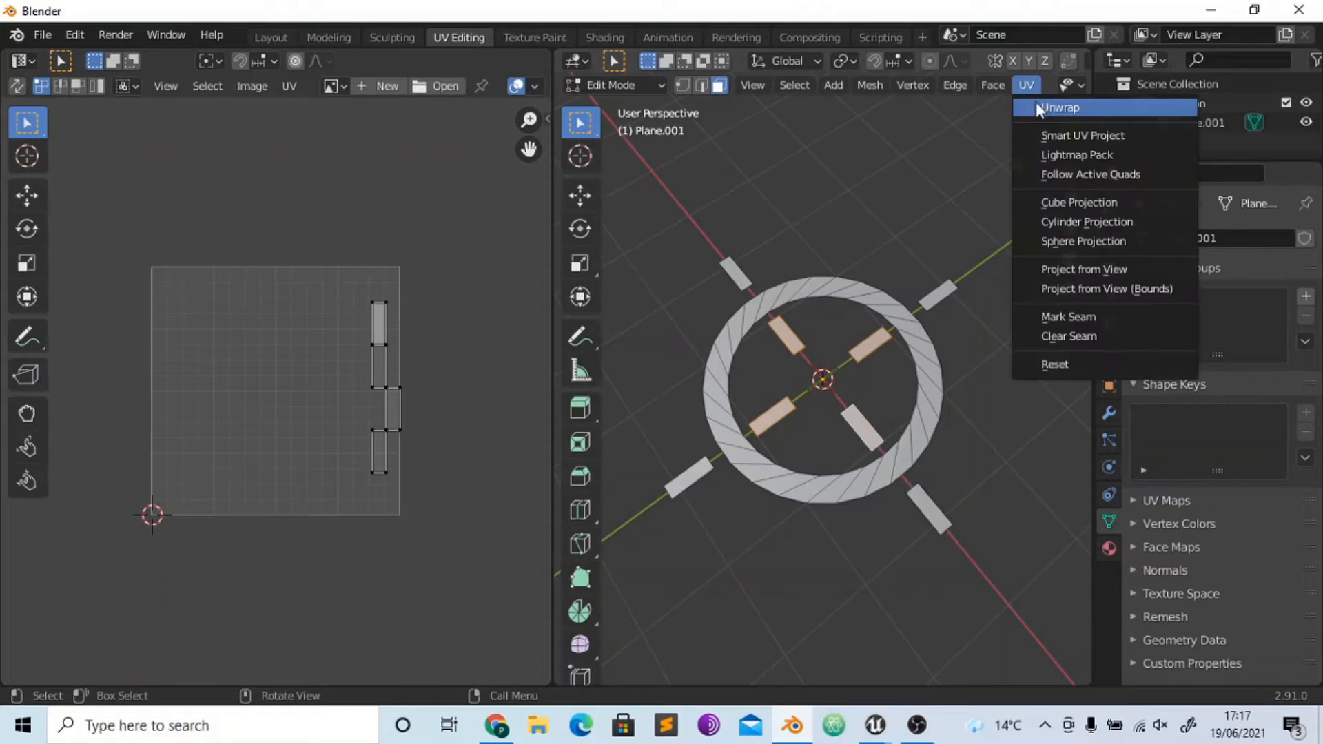
left_click(1036, 104)
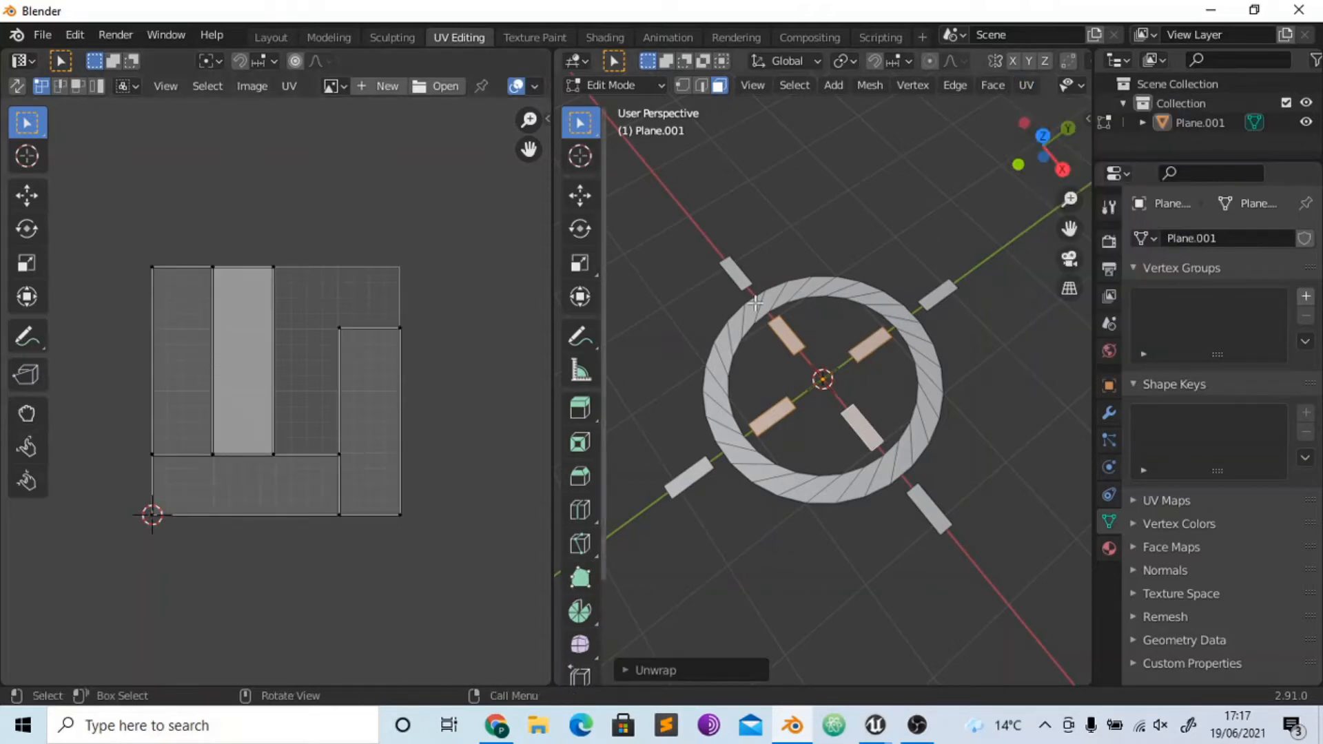
- Undo the separate unwrap of the inner bars and clear the face selection
left_click(1029, 86)
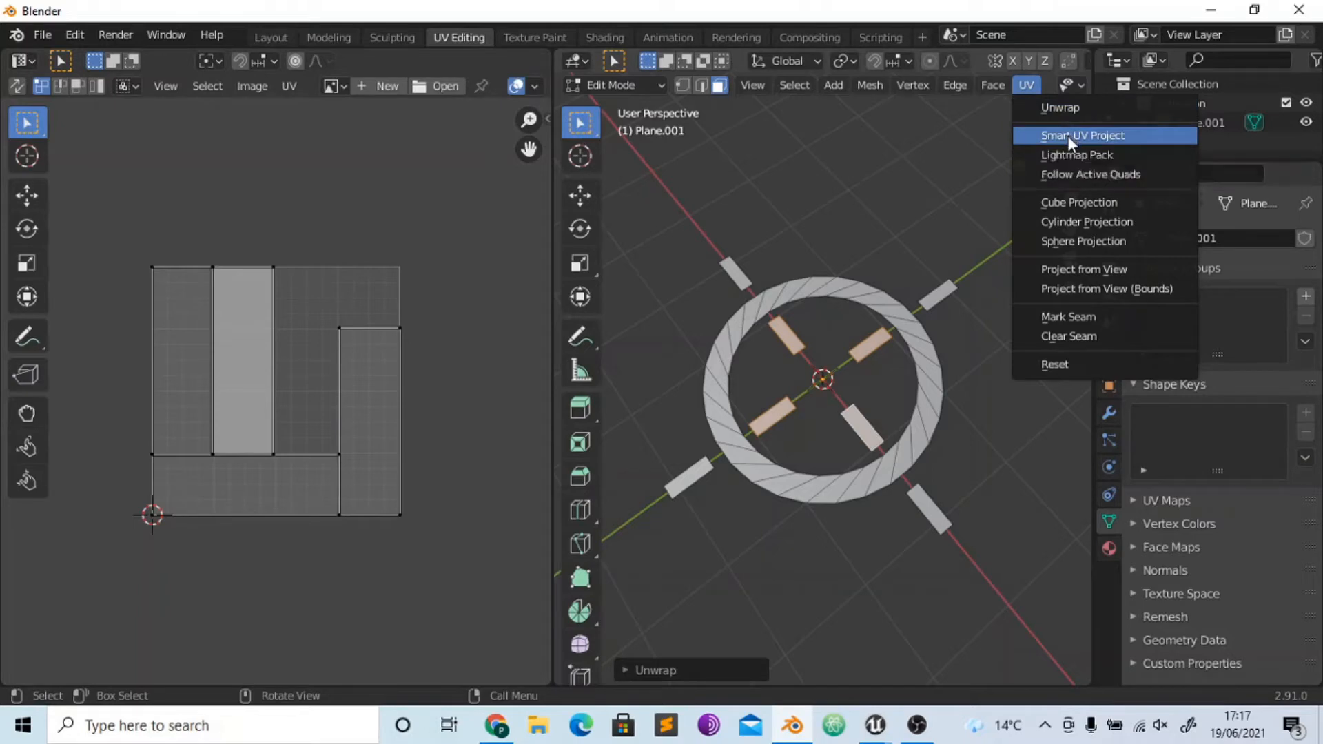
left_click(1068, 135)
left_click(1028, 84)
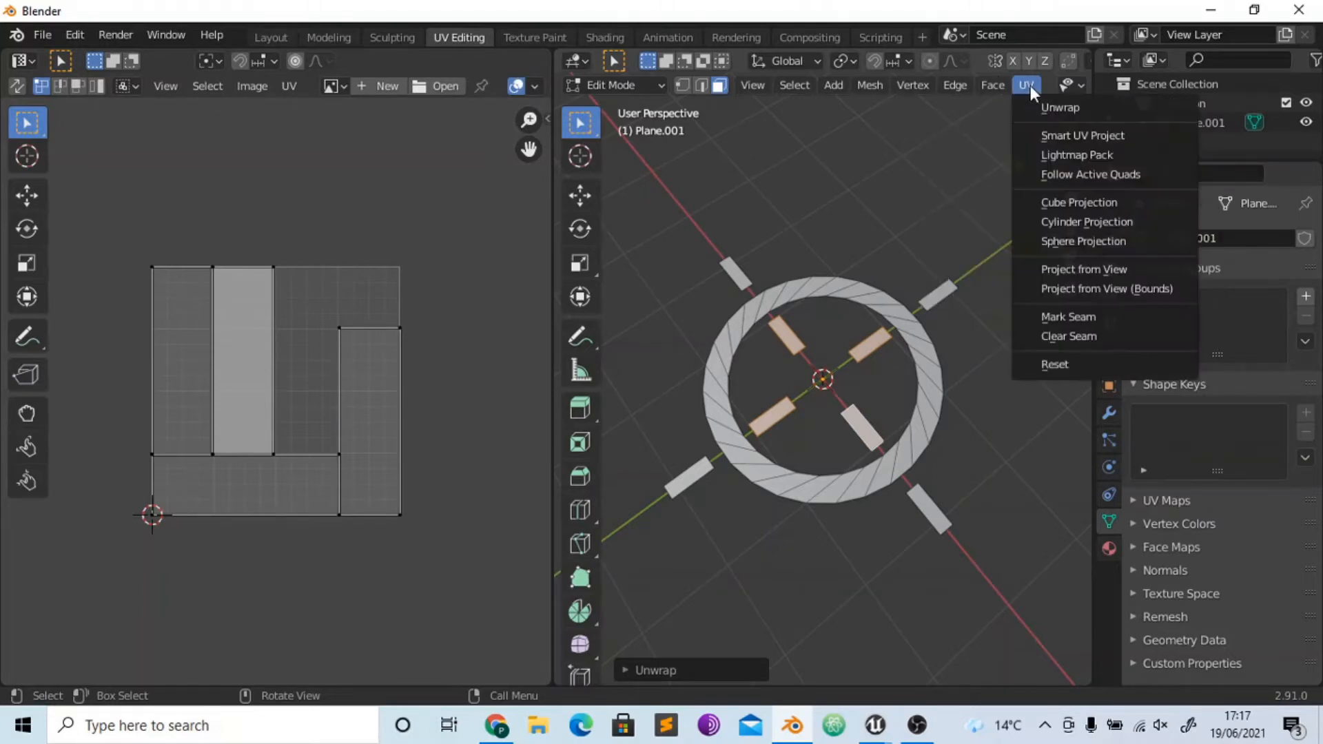
key("ctrl+z")
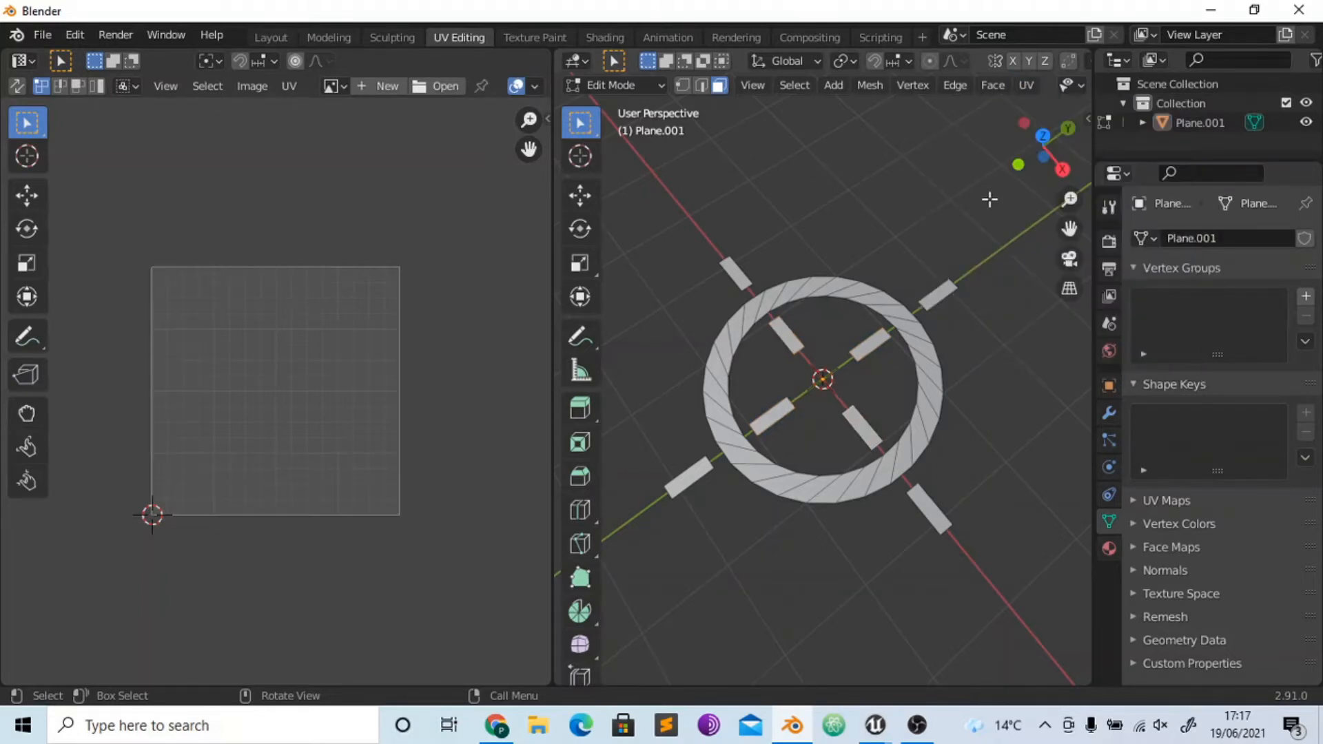
- From the top orthographic view, select all of the crosshair's faces and unwrap them with Project from View
key("KP_7")
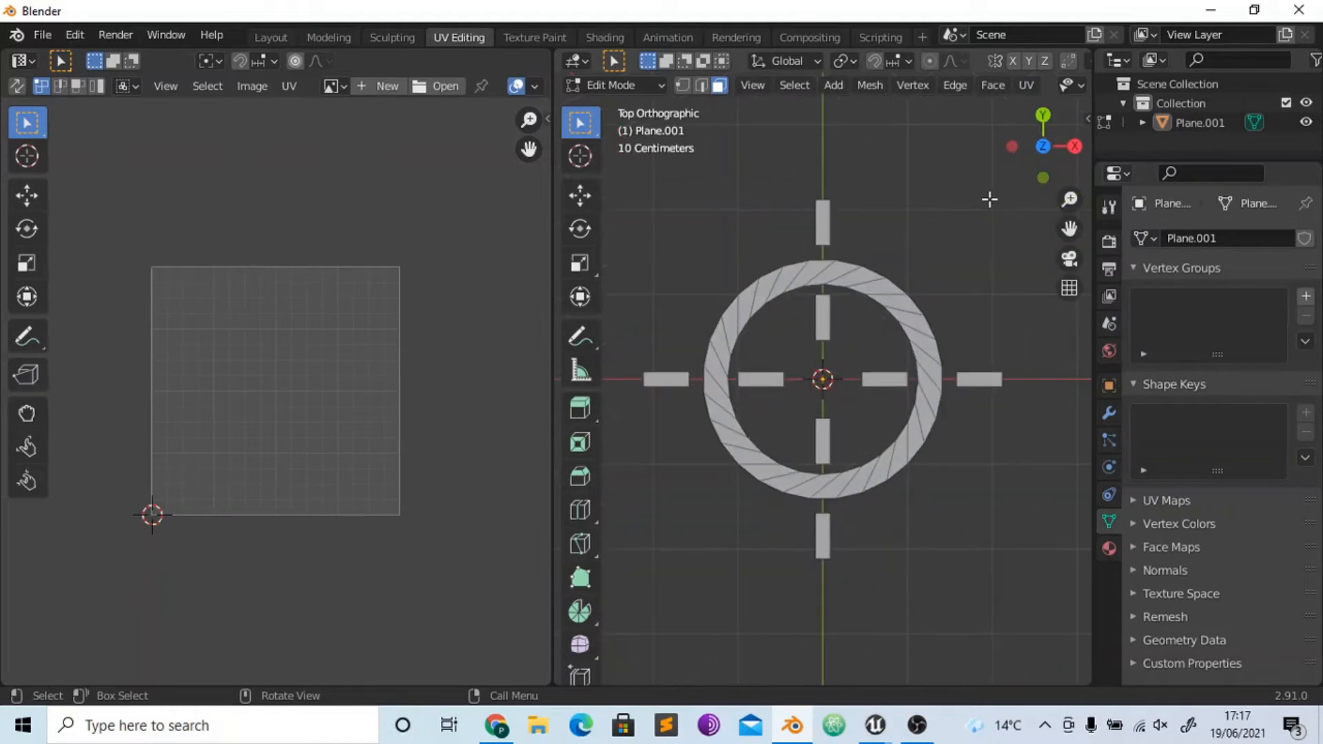
left_click(1025, 86)
left_click(1088, 268)
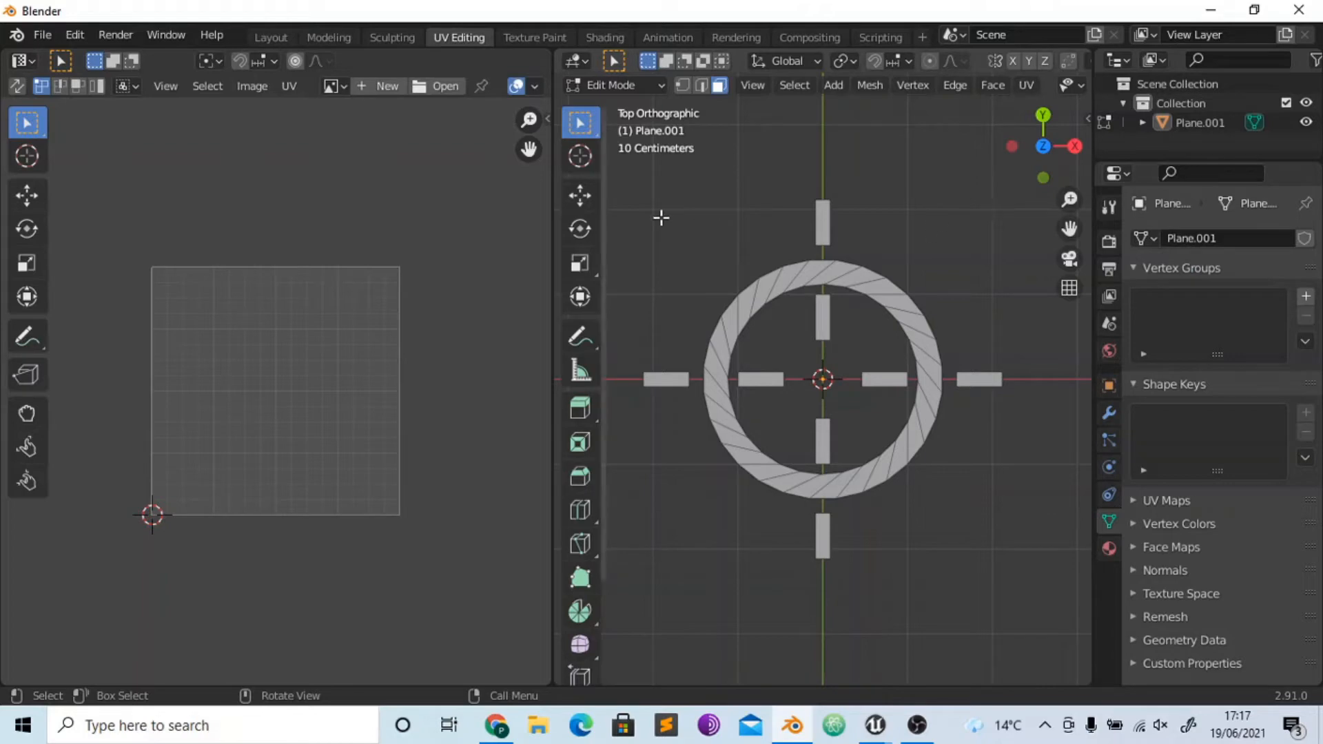
key("a")
left_click(1027, 85)
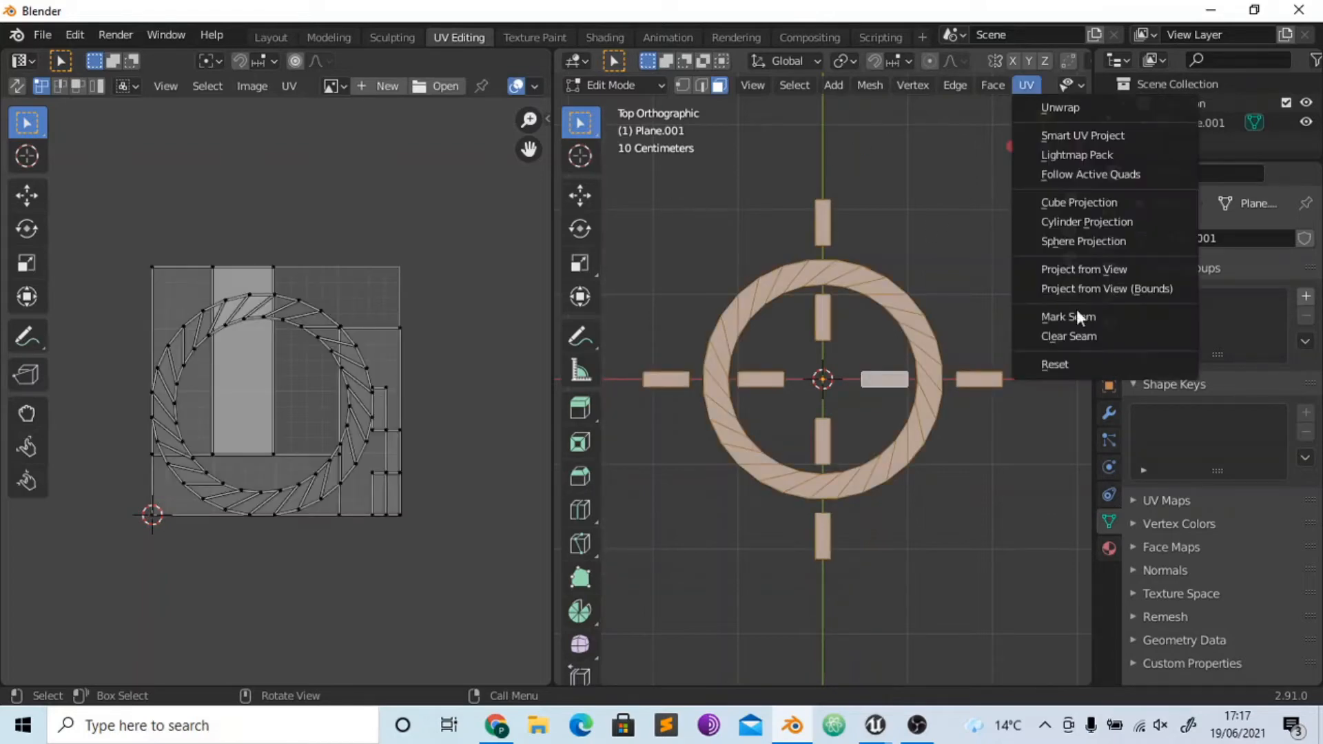
left_click(1069, 267)
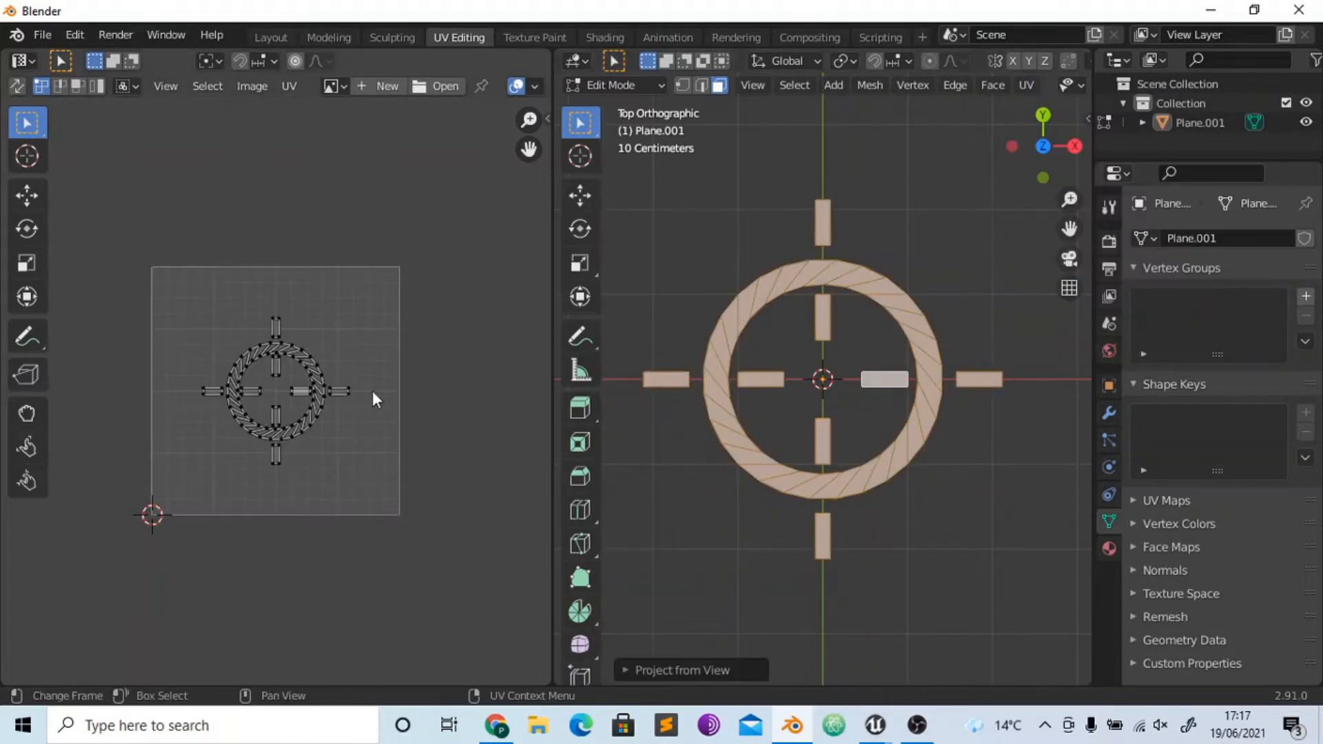
- Select the whole projected UV layout and scale it up about 1.64 times so it nearly fills the UV square
left_click_drag(175, 310, 376, 472)
key("s")
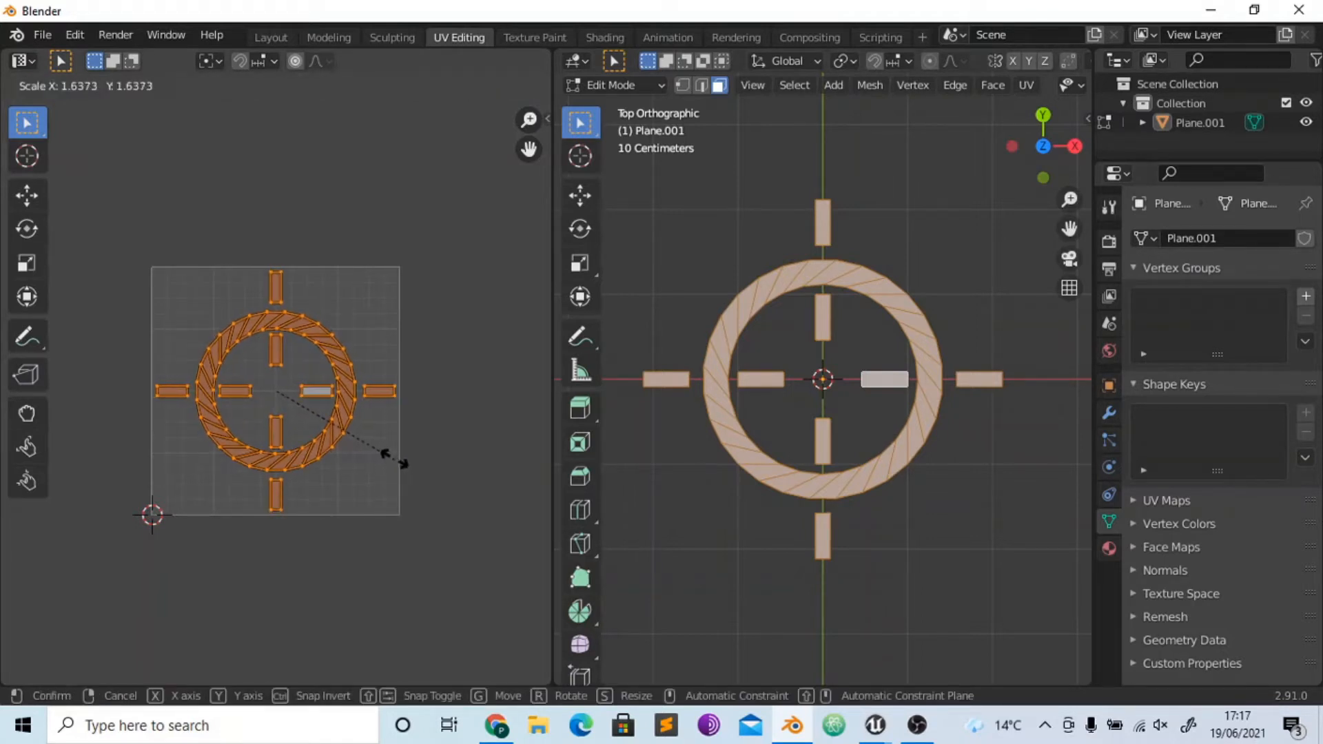
left_click(386, 457)
left_click(511, 468)
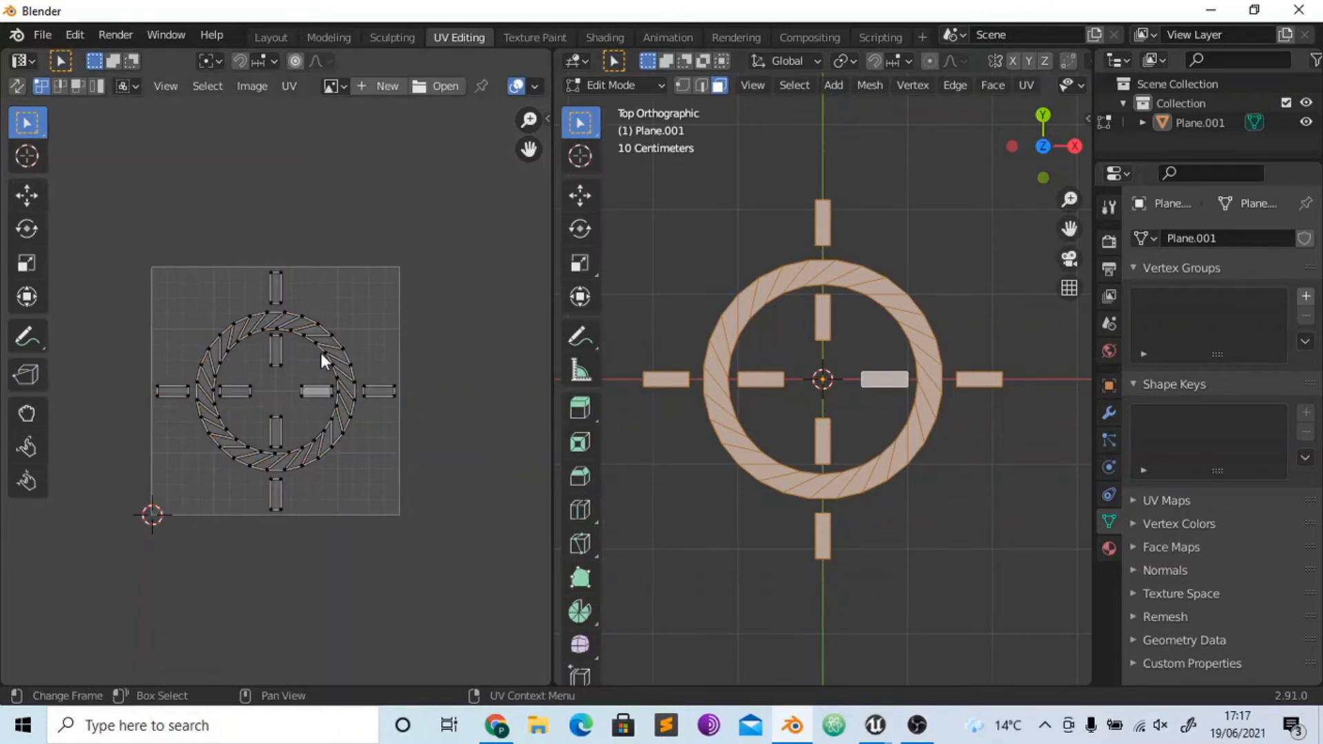
- In the Texture Paint workspace, start a new image and name it Inner
left_click(537, 37)
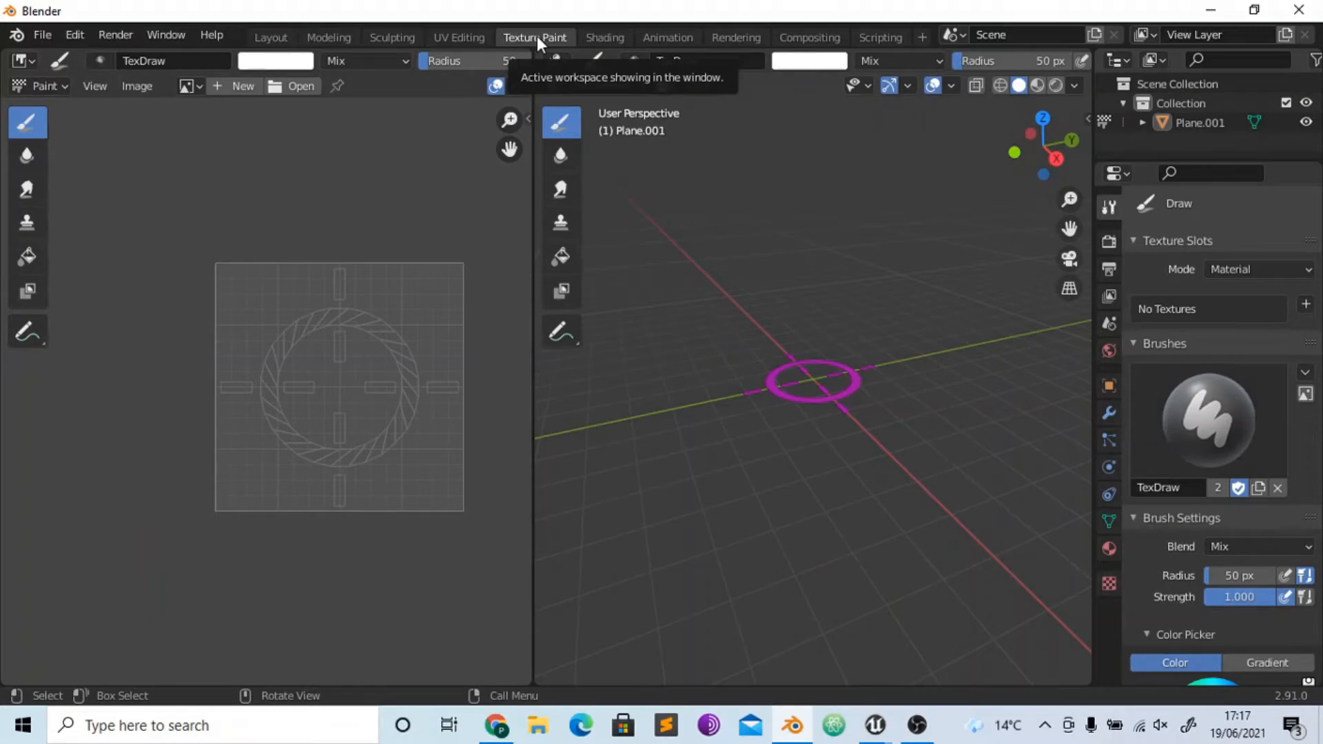
left_click(229, 88)
type("In")
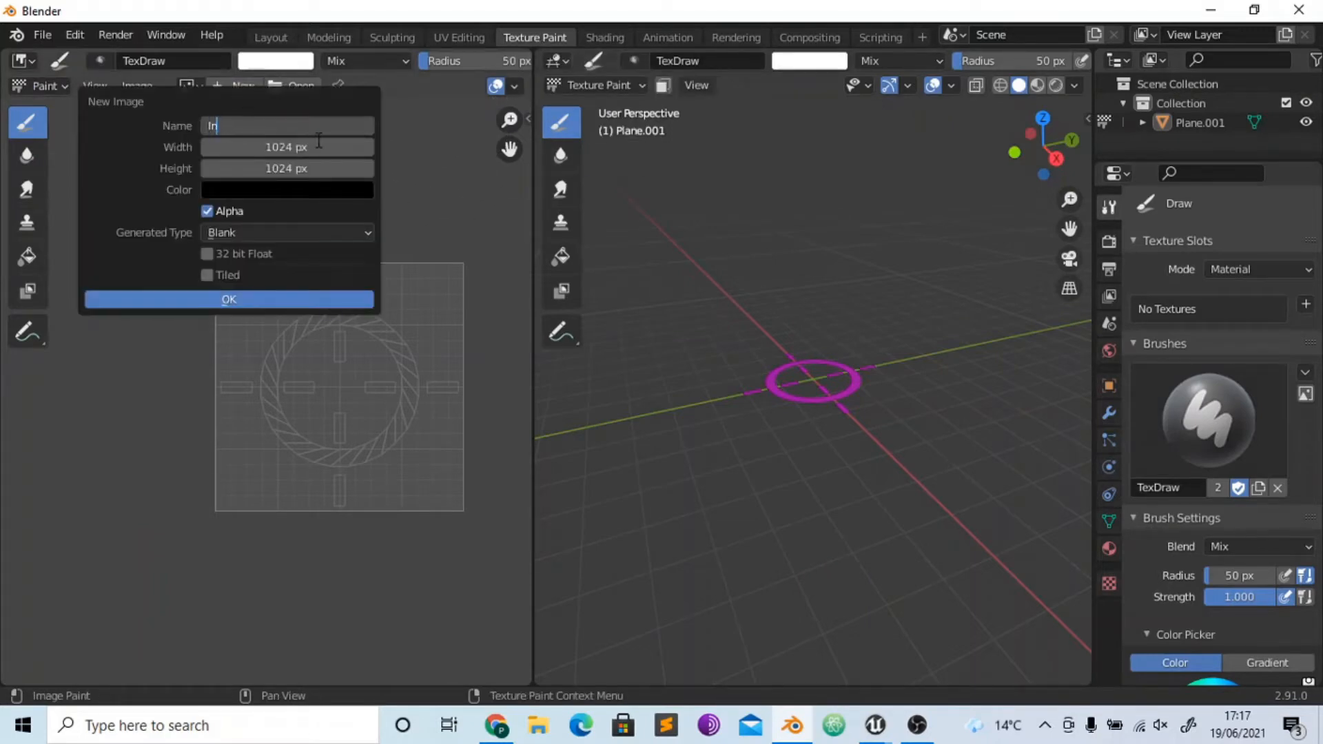
type("nerRing")
key("BackSpace")
key("BackSpace")
key("BackSpace")
key("BackSpace")
left_click(318, 141)
left_click(317, 146)
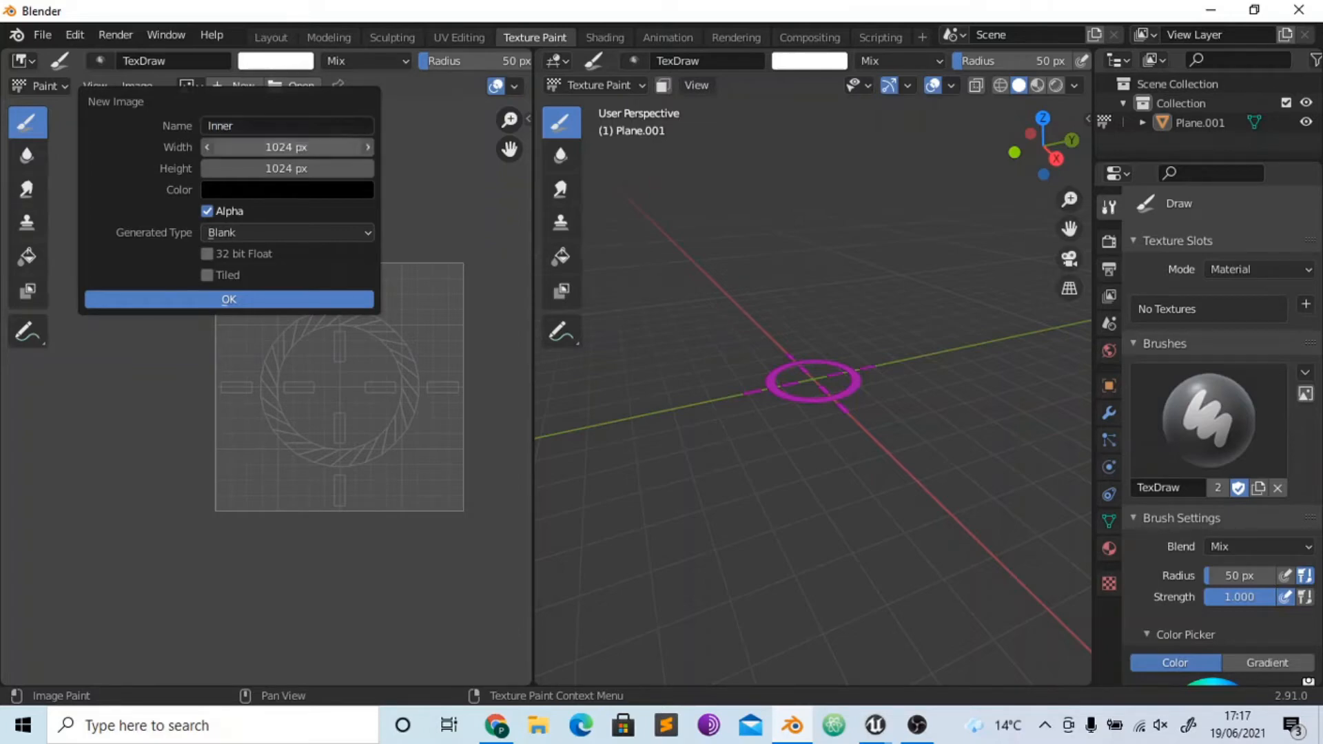
- Set the new image's width and height to 512 px each and create it
left_click(322, 151)
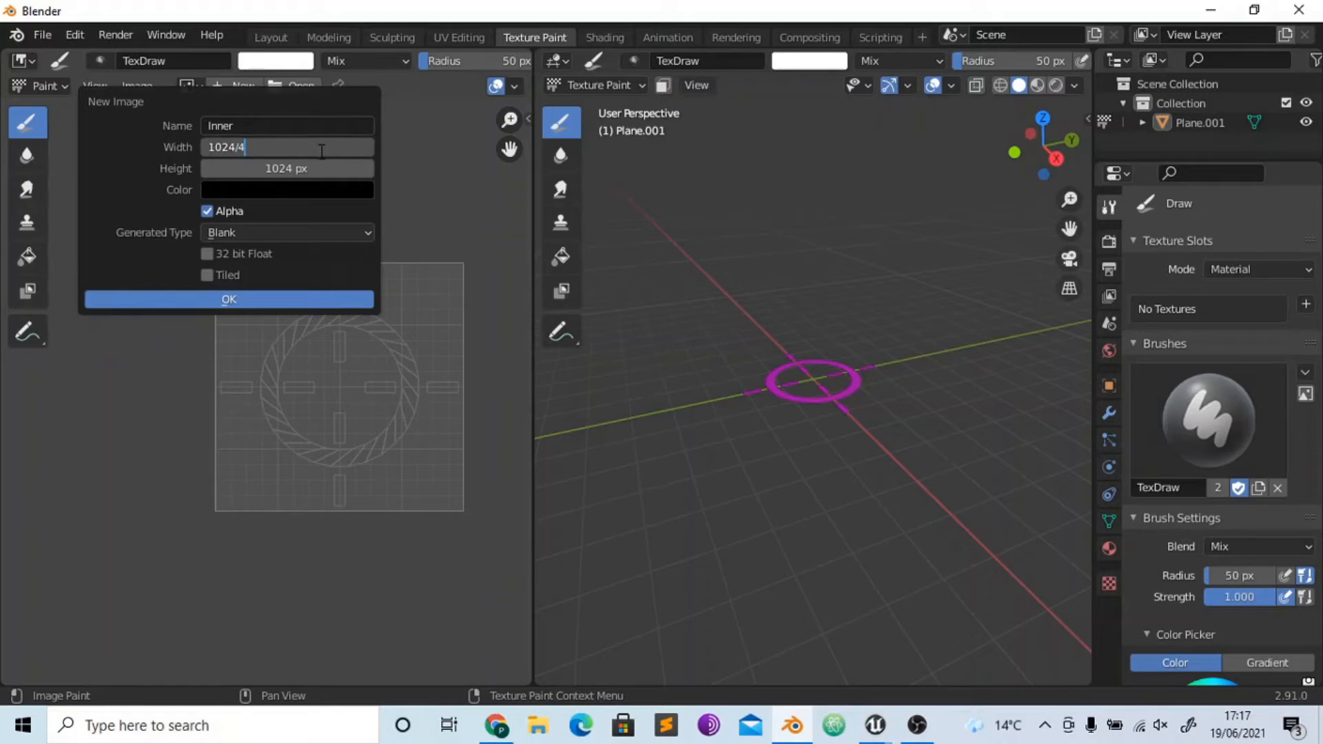
type("/2")
key("Return")
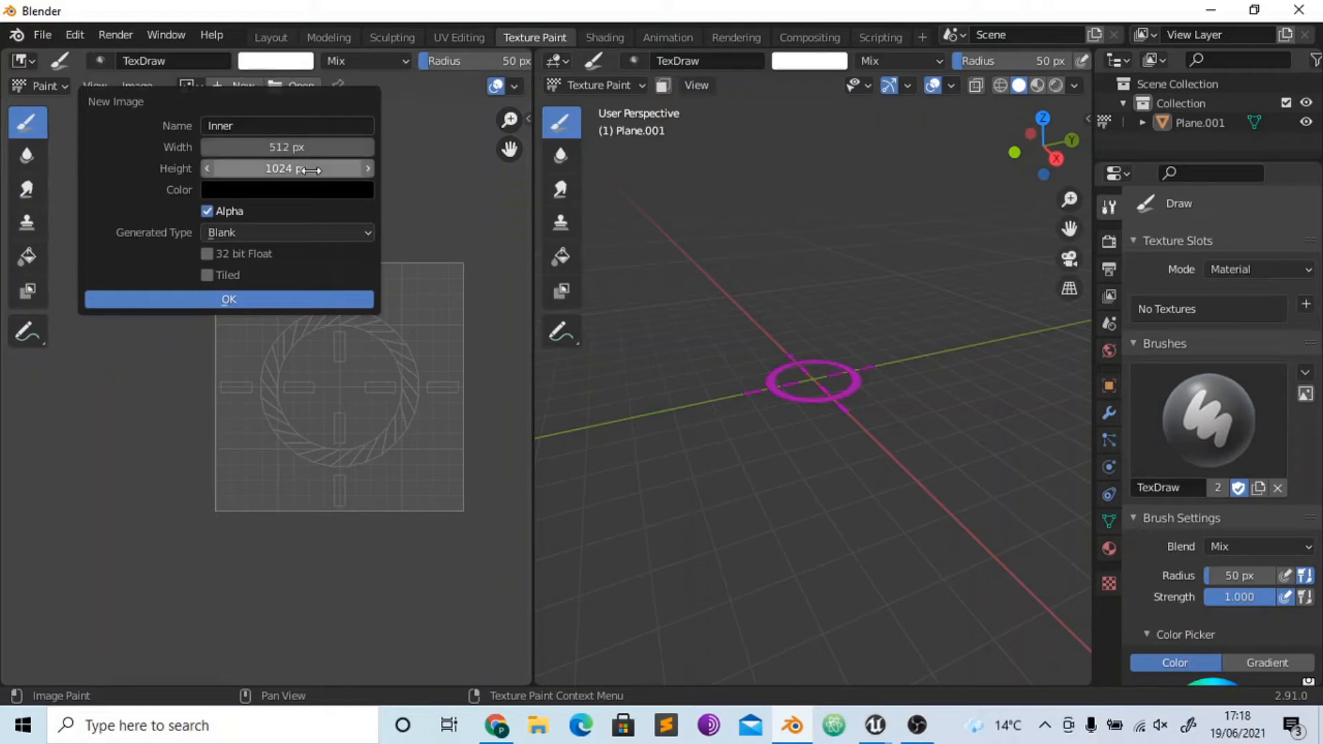
left_click(330, 172)
type("/2")
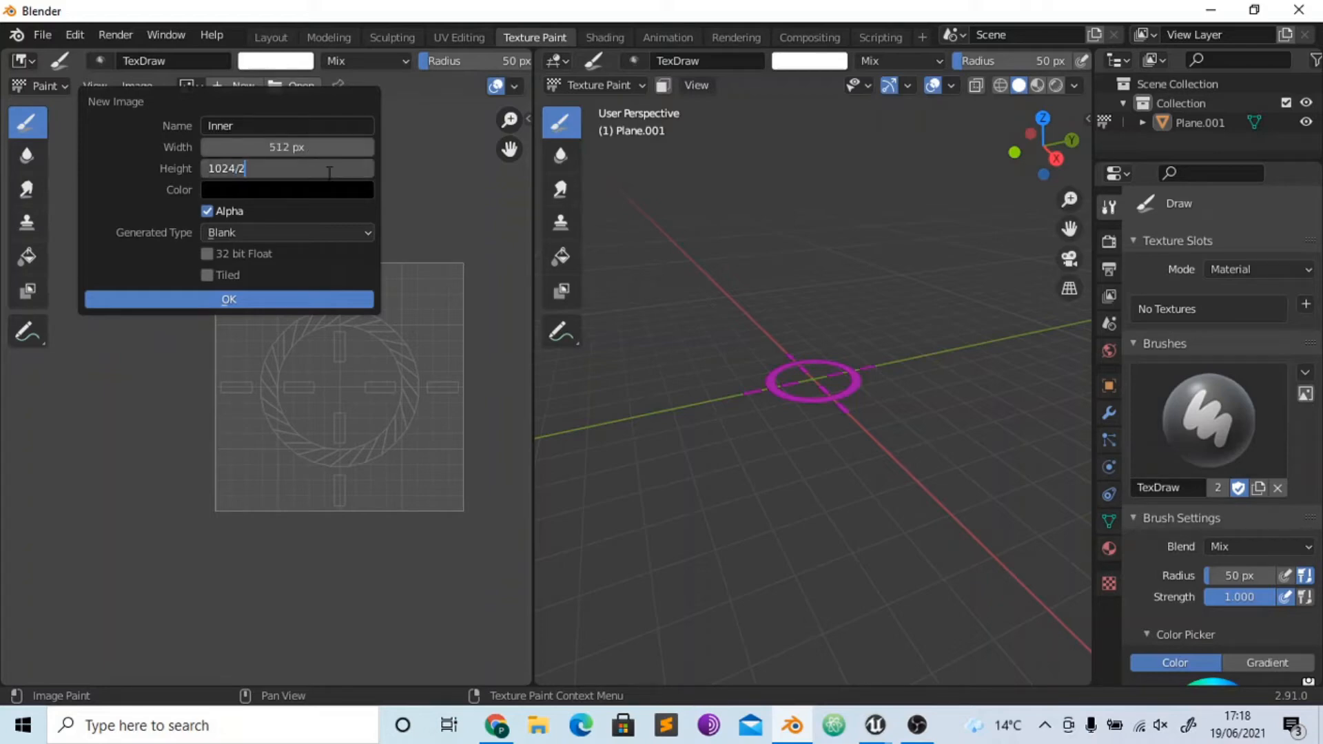
key("Return")
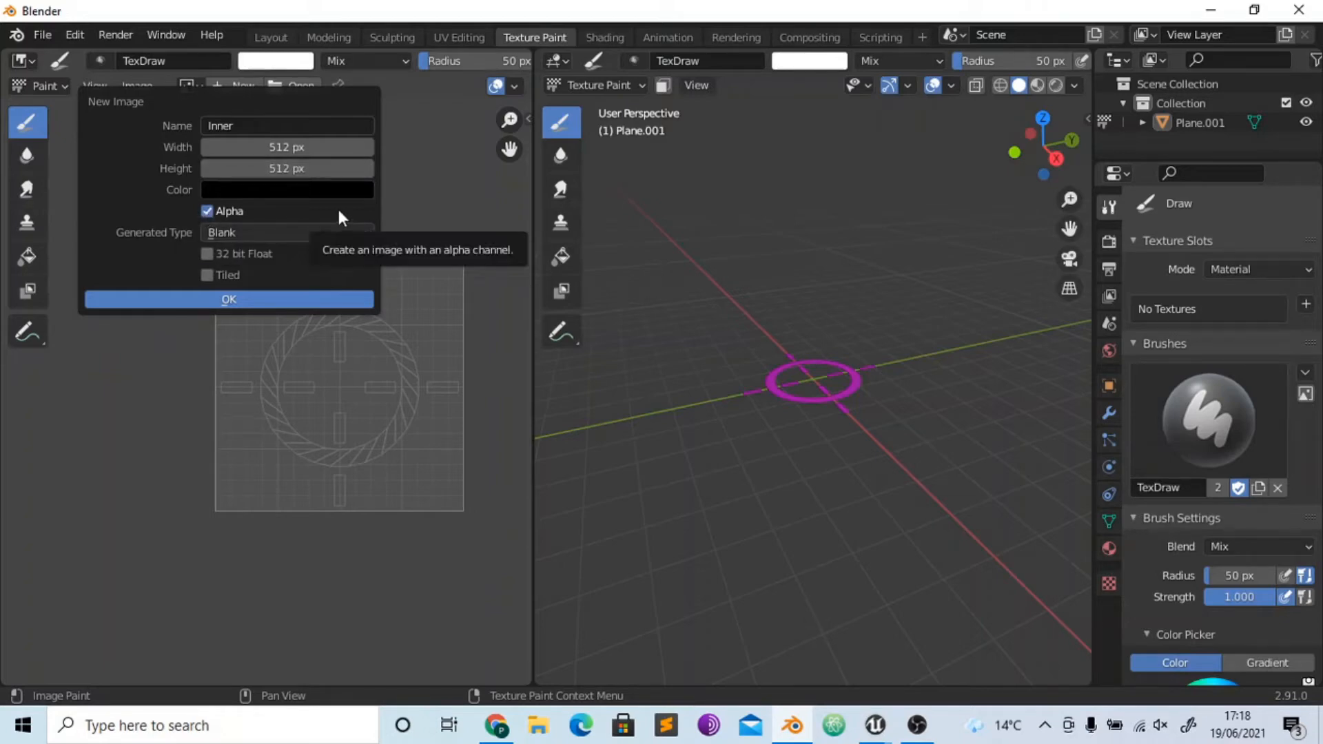
left_click(226, 300)
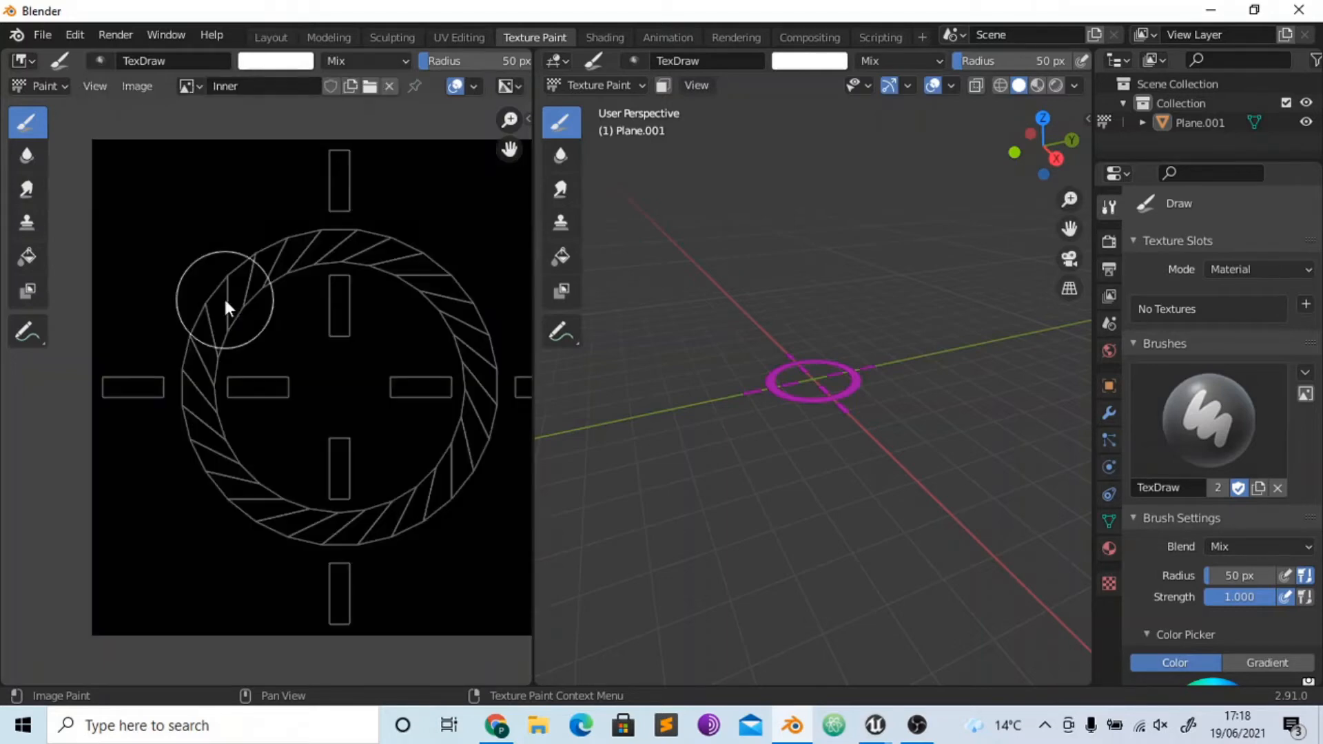
- Turn on face selection masking for painting on the crosshair in the 3D viewport
left_click(661, 85)
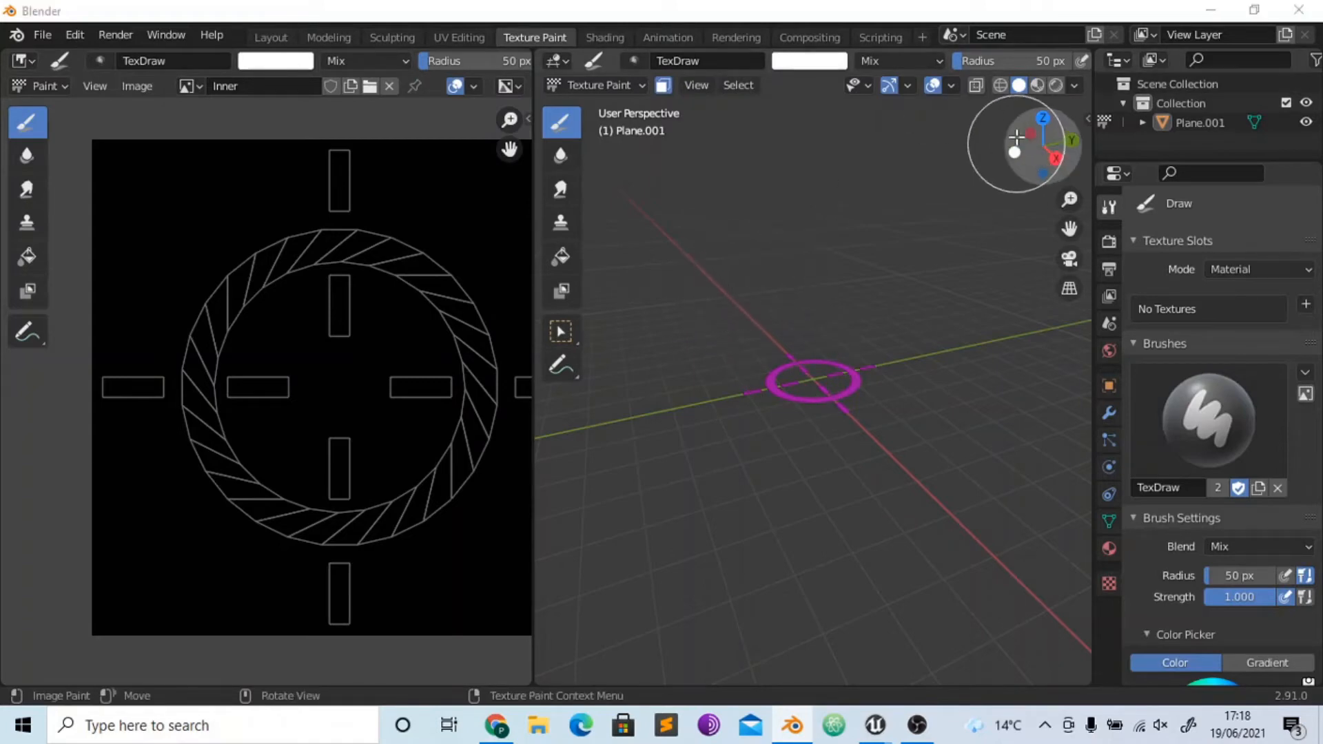
left_click_drag(1016, 138, 848, 124)
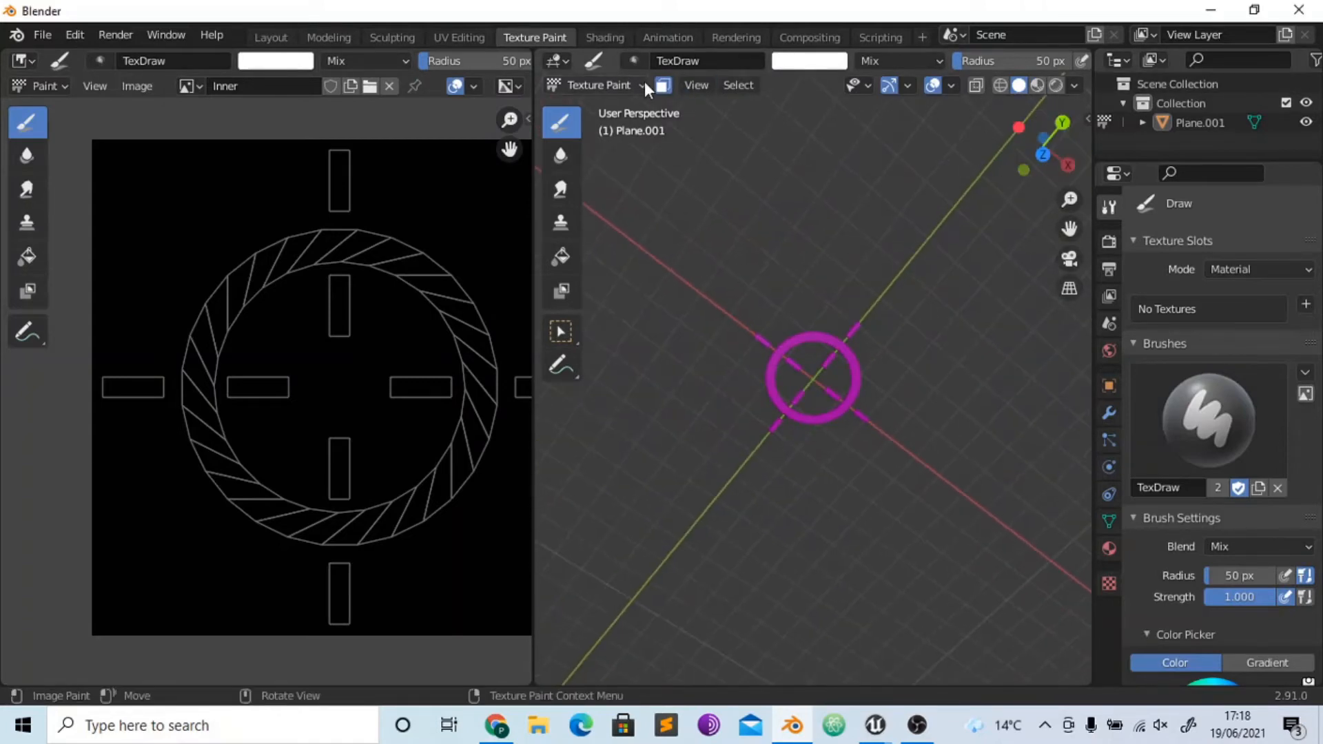
left_click(663, 86)
left_click(664, 86)
- In the UV Editing workspace, select only the four inner bar faces of the crosshair
left_click(450, 35)
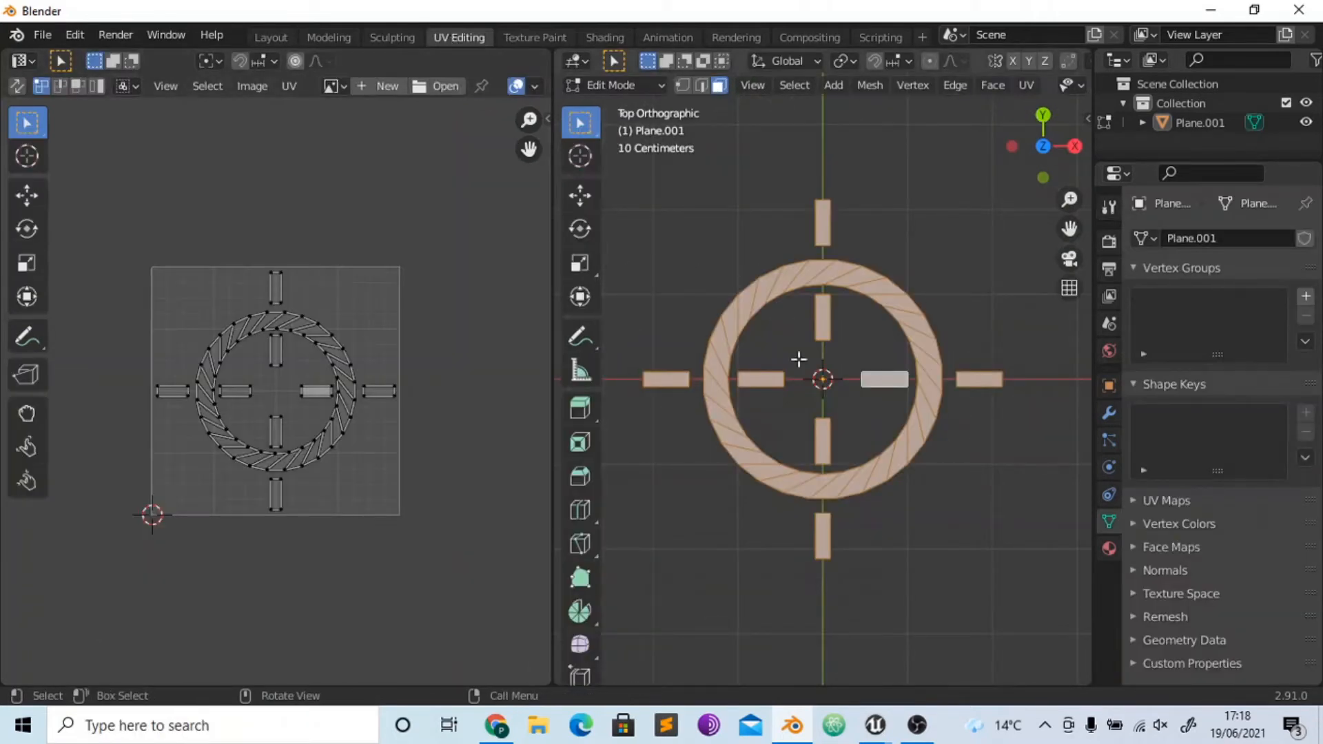
left_click(777, 378)
left_click(811, 331, "shift")
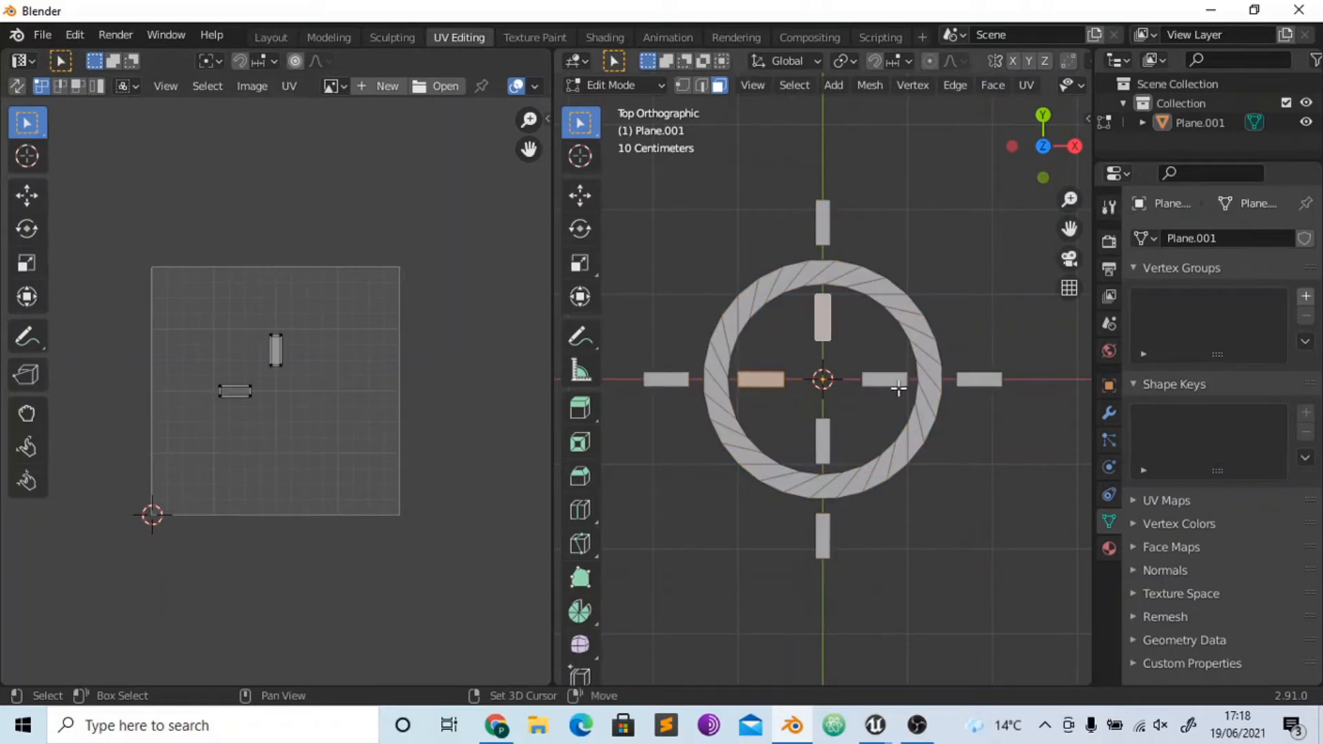
left_click(899, 382, "shift")
left_click(817, 442, "shift")
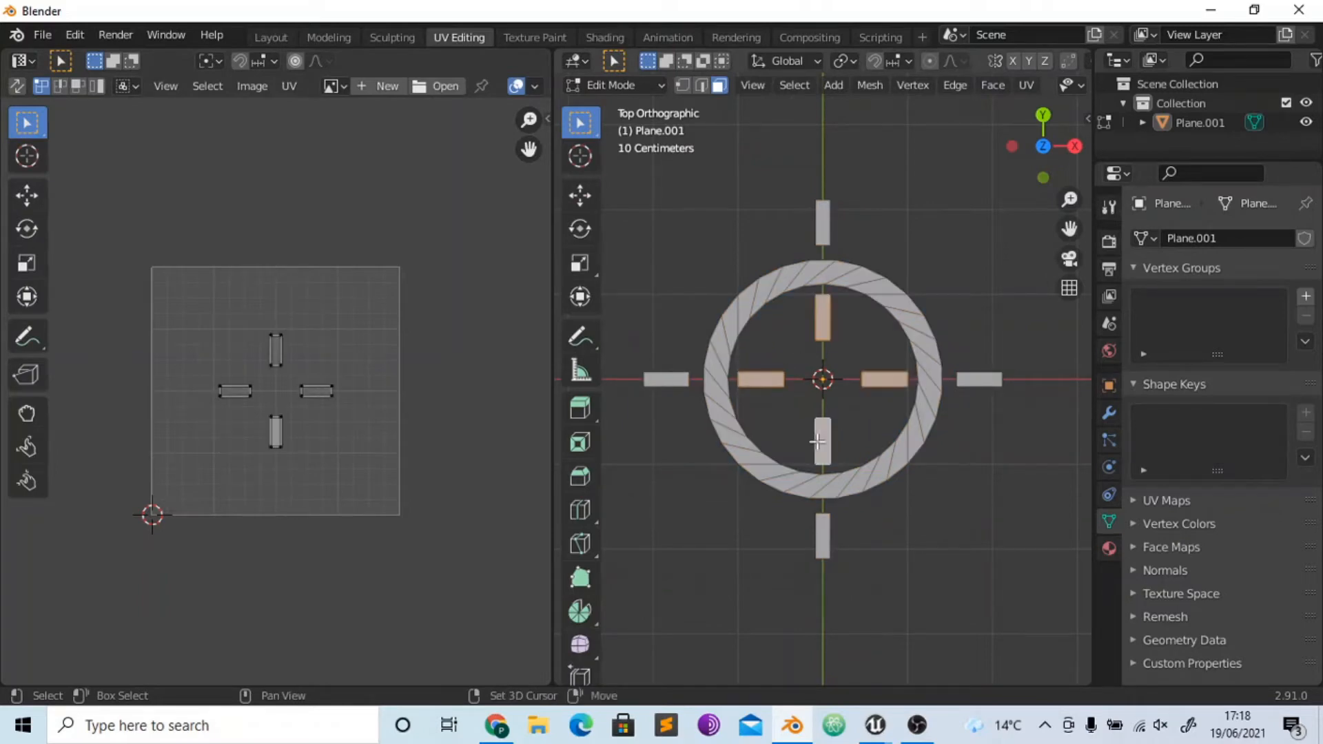
- Back in the Texture Paint workspace, set the texture slot mode to Single Image and assign the Inner image
left_click(538, 37)
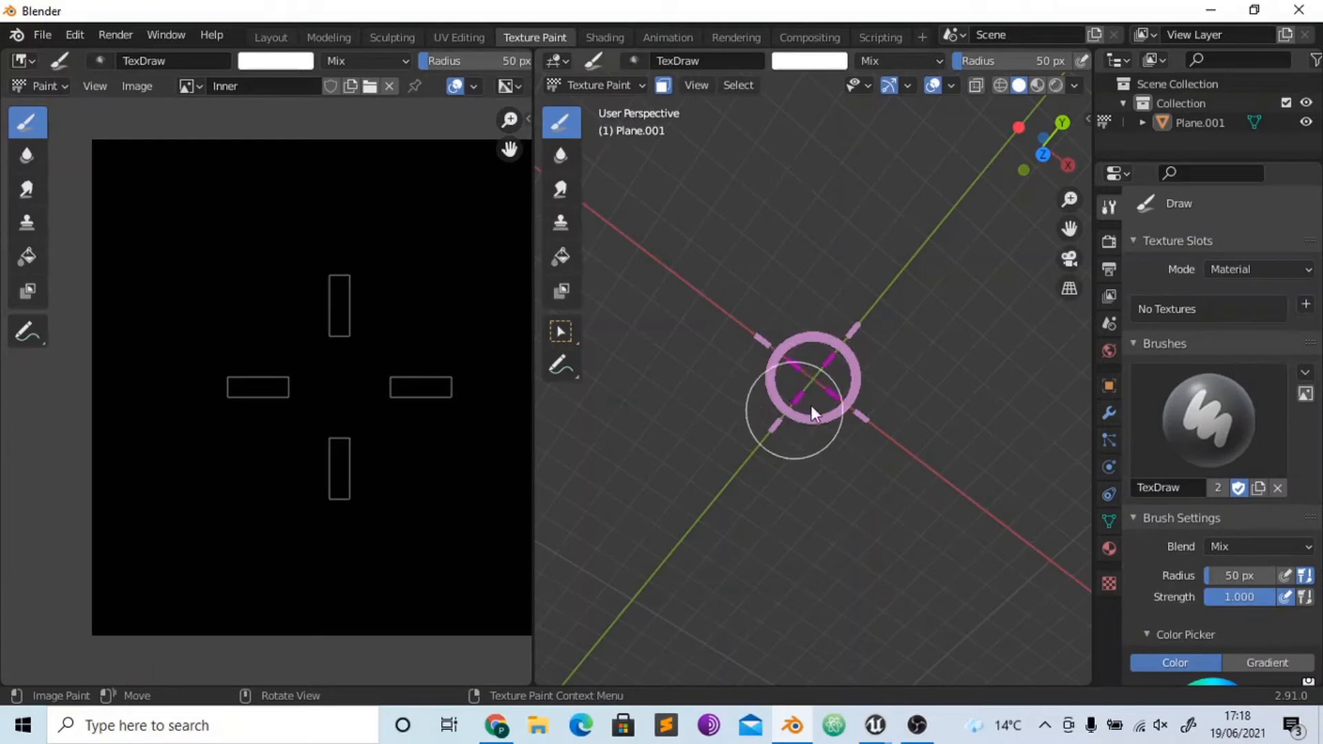
left_click(803, 369)
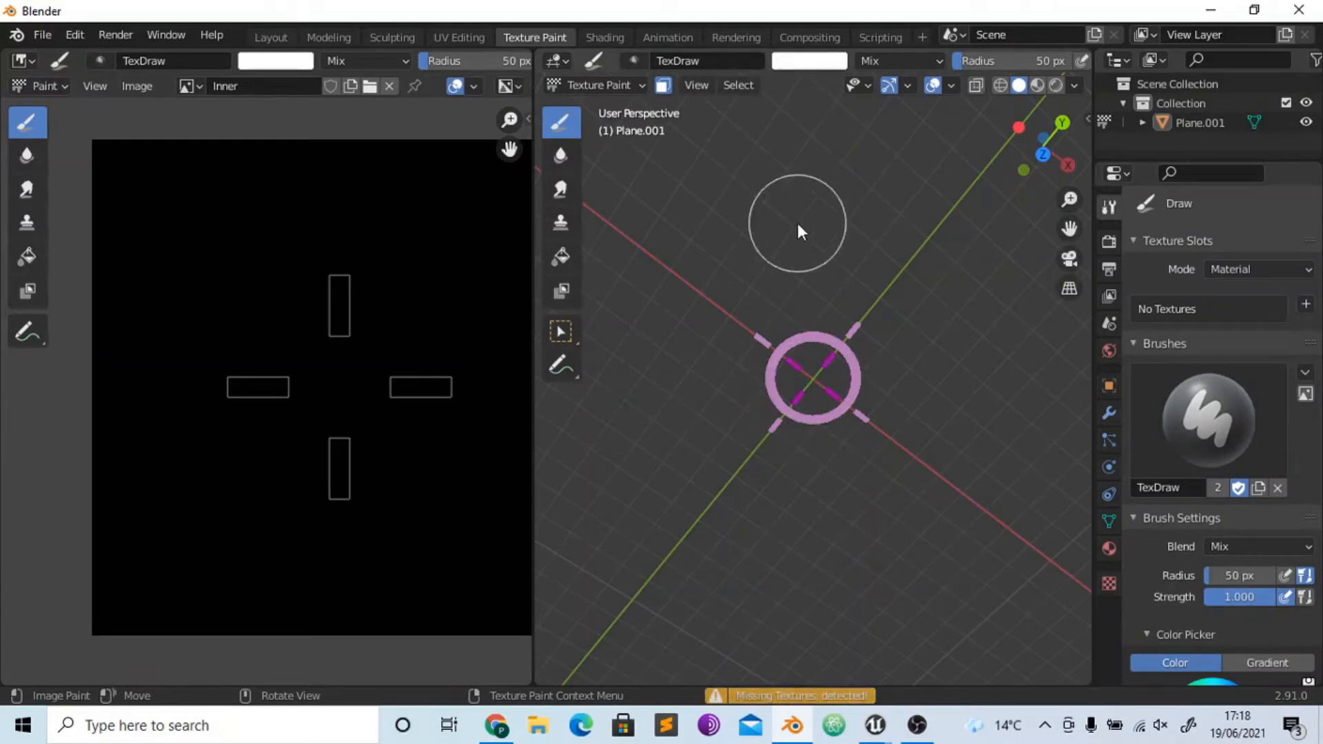
left_click(1259, 270)
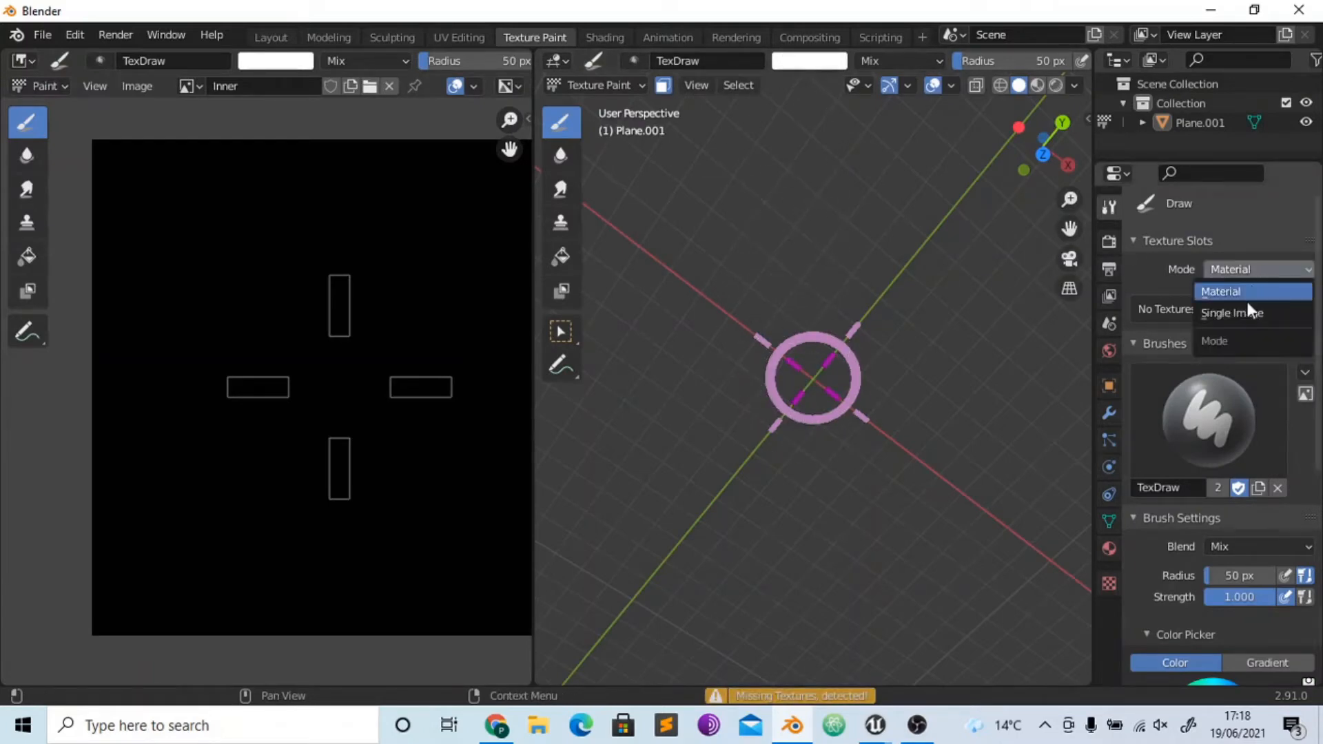
left_click(1242, 311)
left_click(1144, 304)
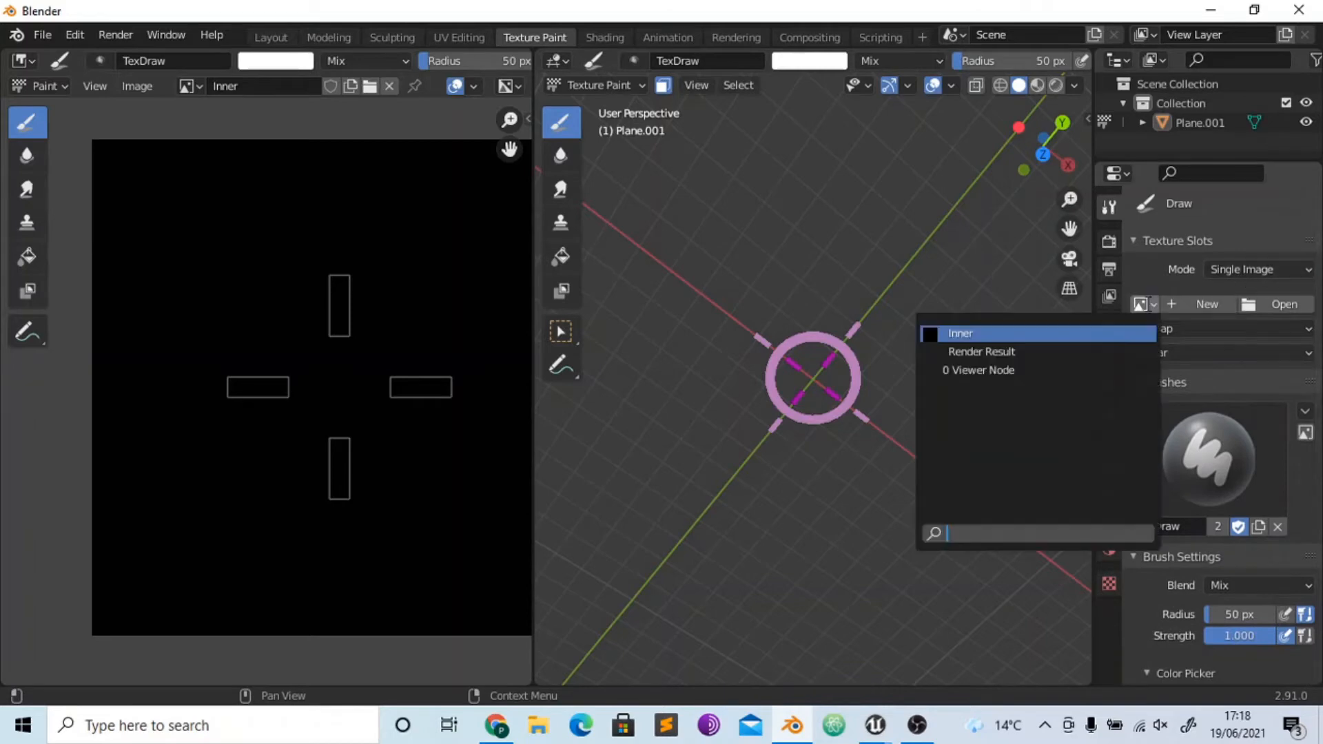
left_click(1064, 334)
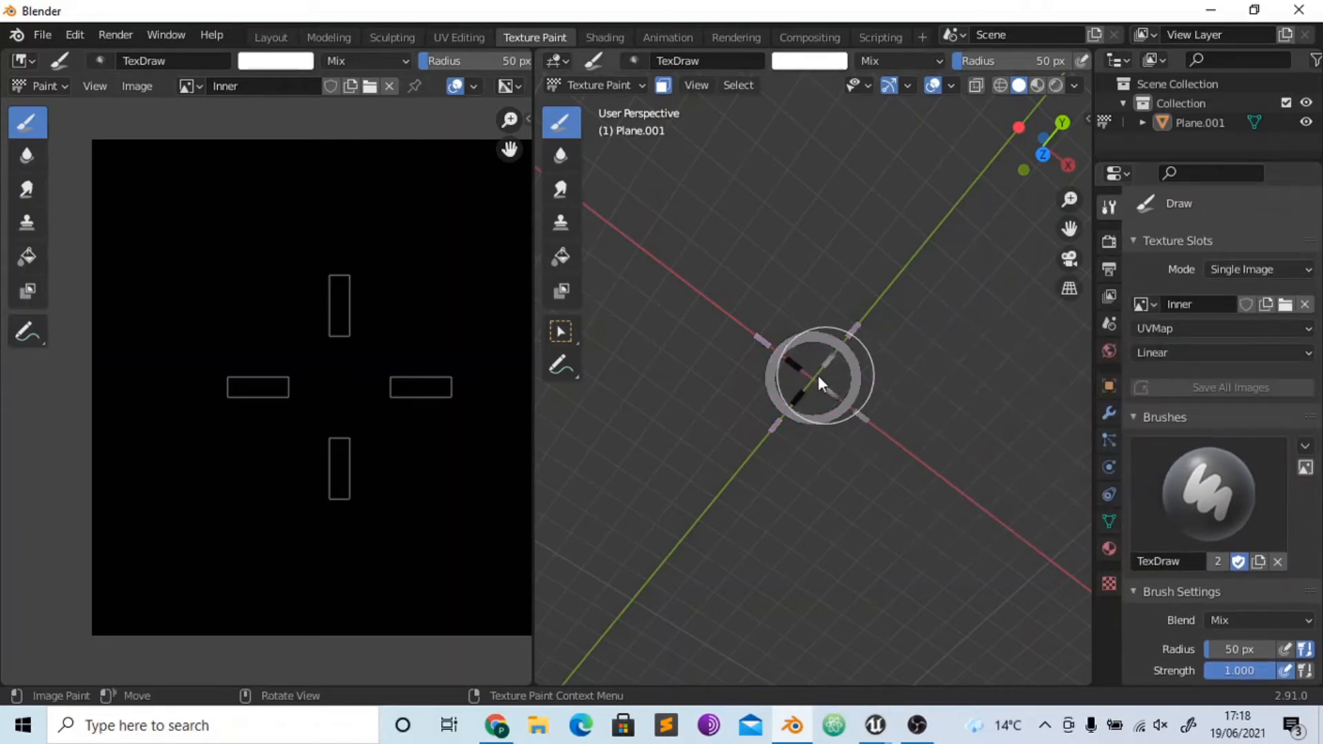
- Paint the four inner bars white on the model and switch to the Fill tool
mouse_move(789, 391)
left_mouse_down()
mouse_move(809, 344)
mouse_move(834, 395)
left_mouse_up()
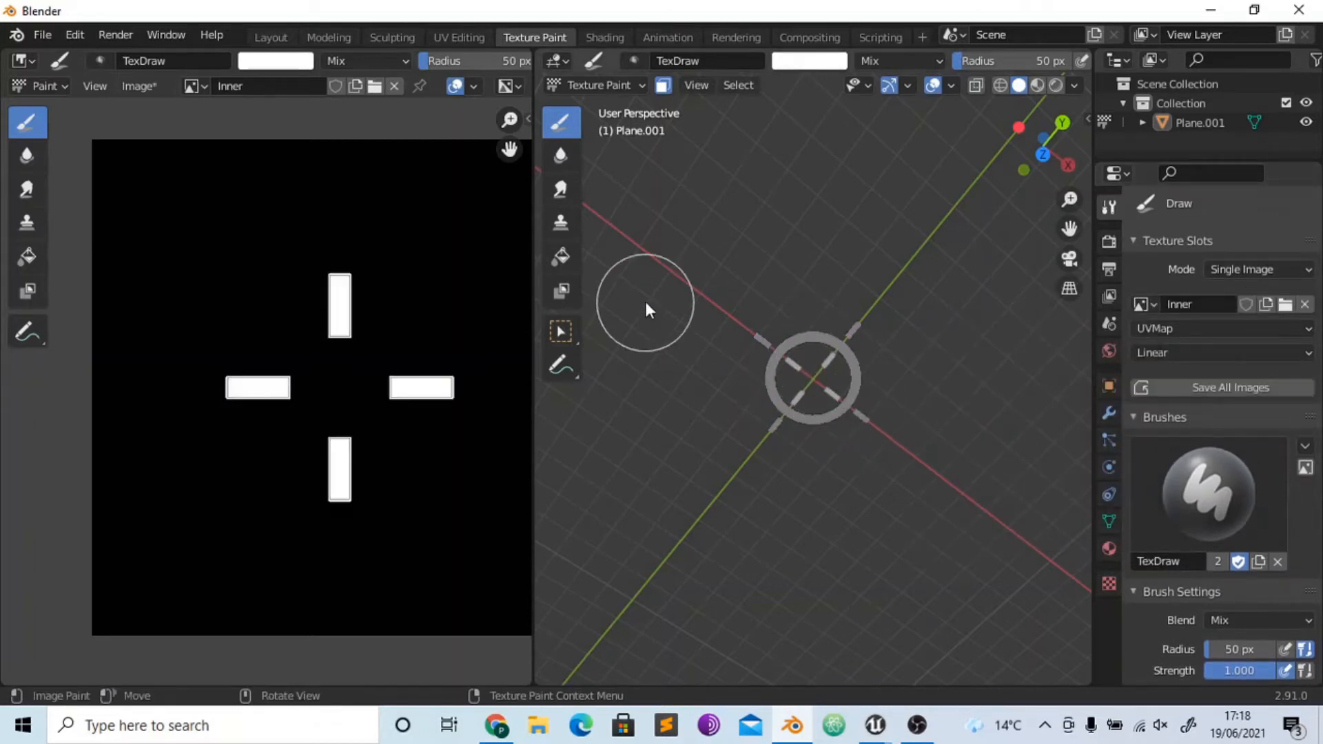
left_click(563, 259)
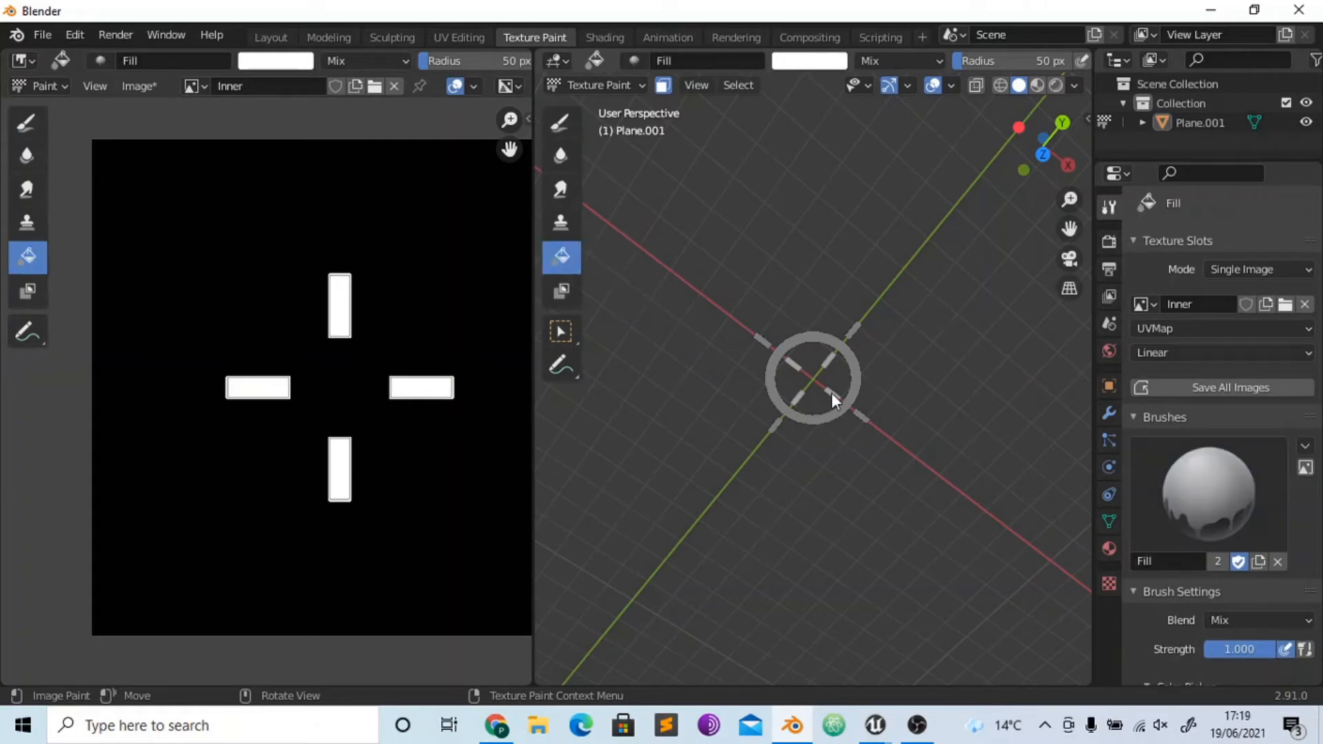
left_click(395, 86)
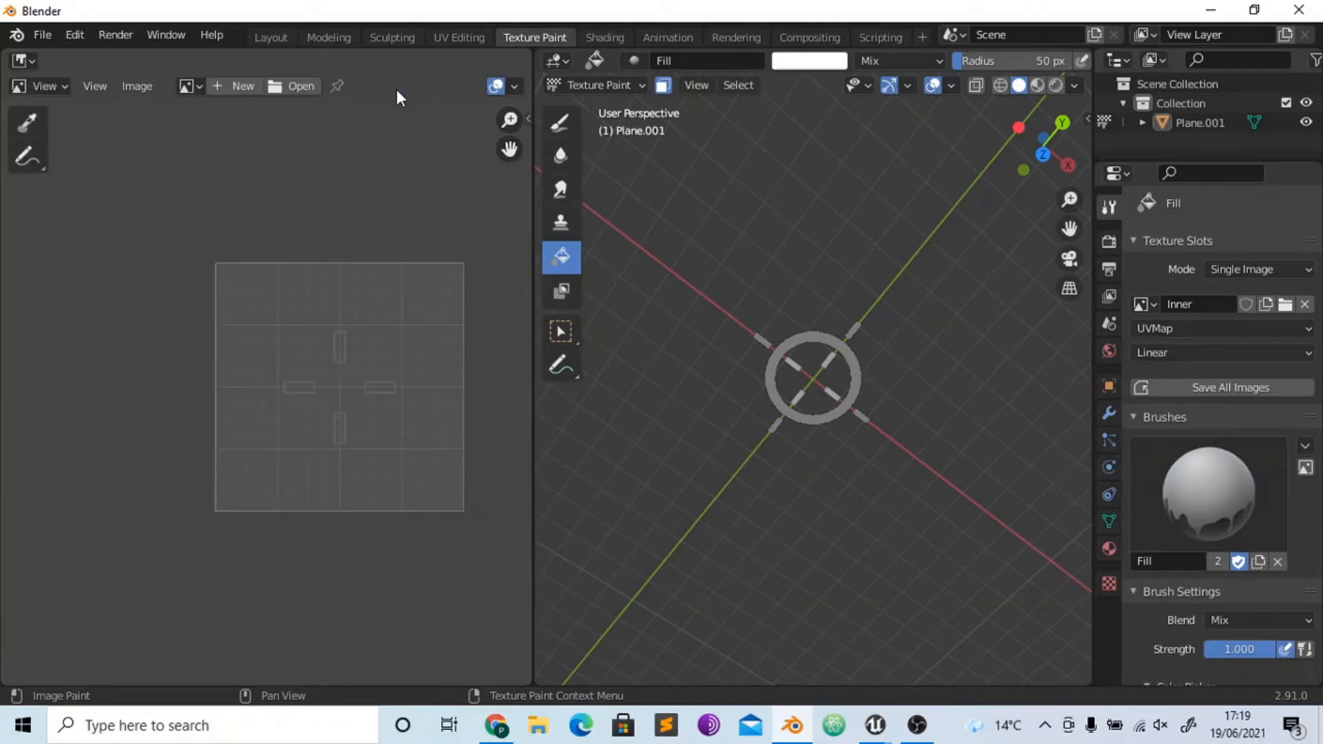
left_click(245, 84)
left_click(283, 117)
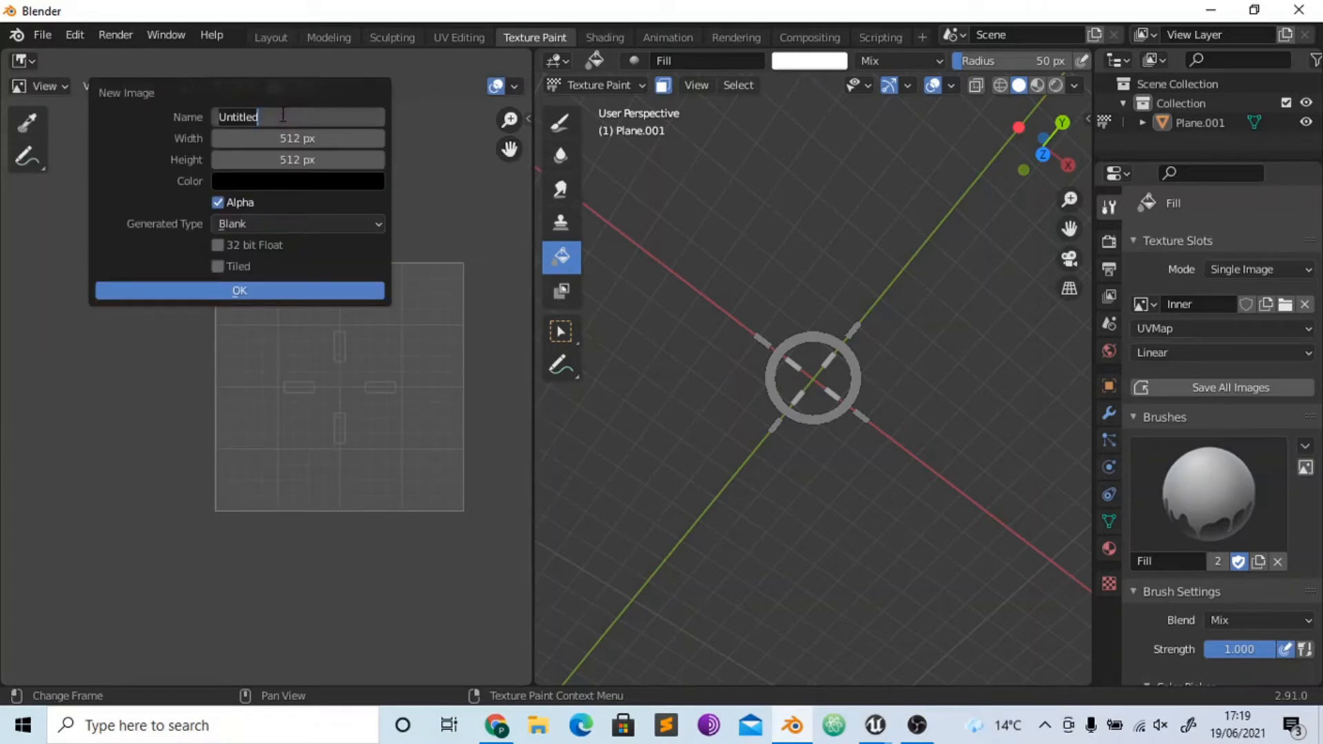
type("Ring")
key("Return")
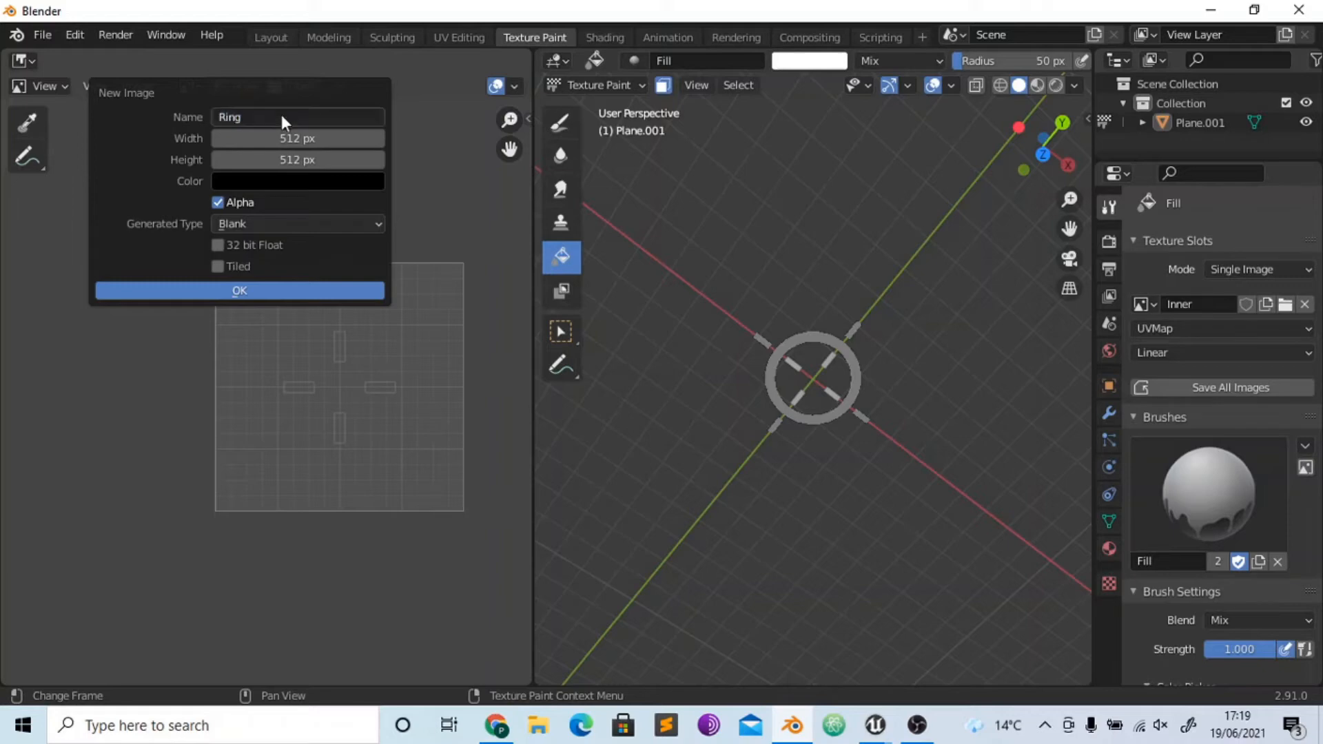
- Select only the ring's faces in the UV Editing workspace, and undo the white fill of the ring on the Inner image in Texture Paint
left_click(438, 34)
left_click(771, 289)
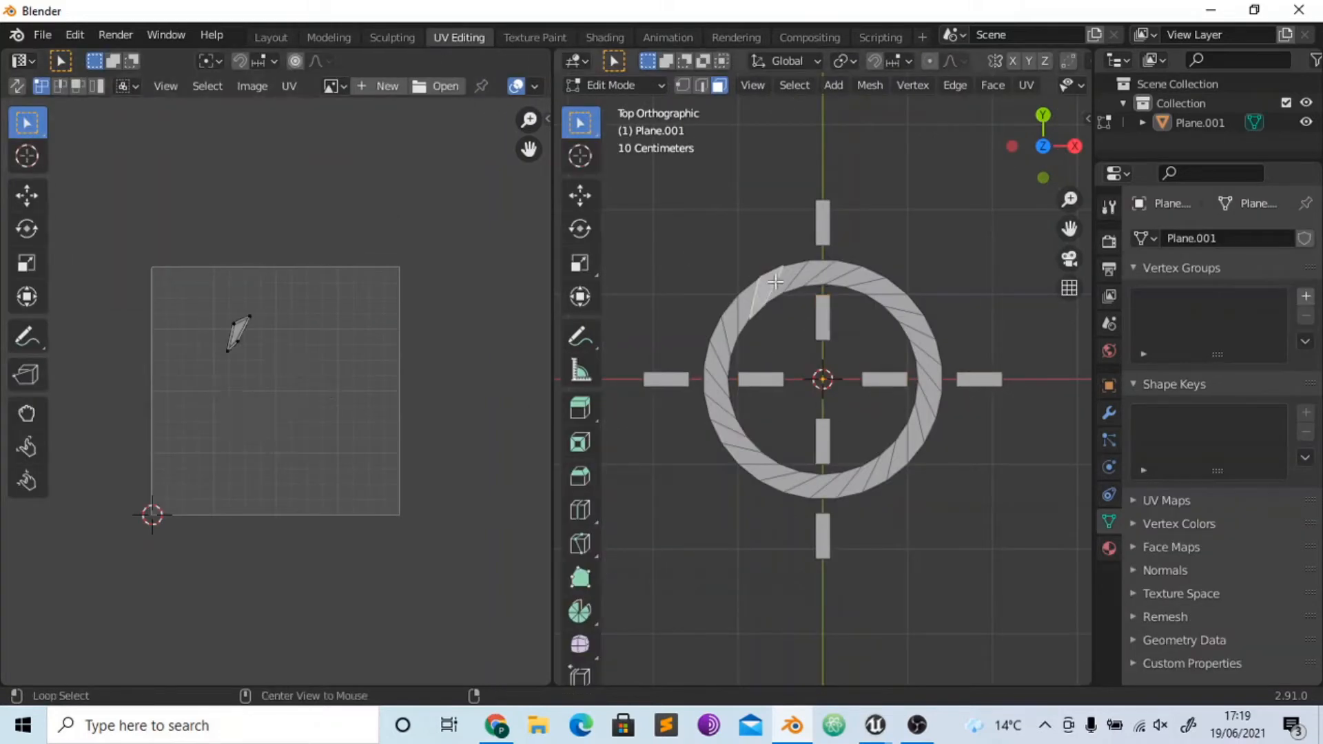
left_click(771, 289, "alt")
left_click(544, 38)
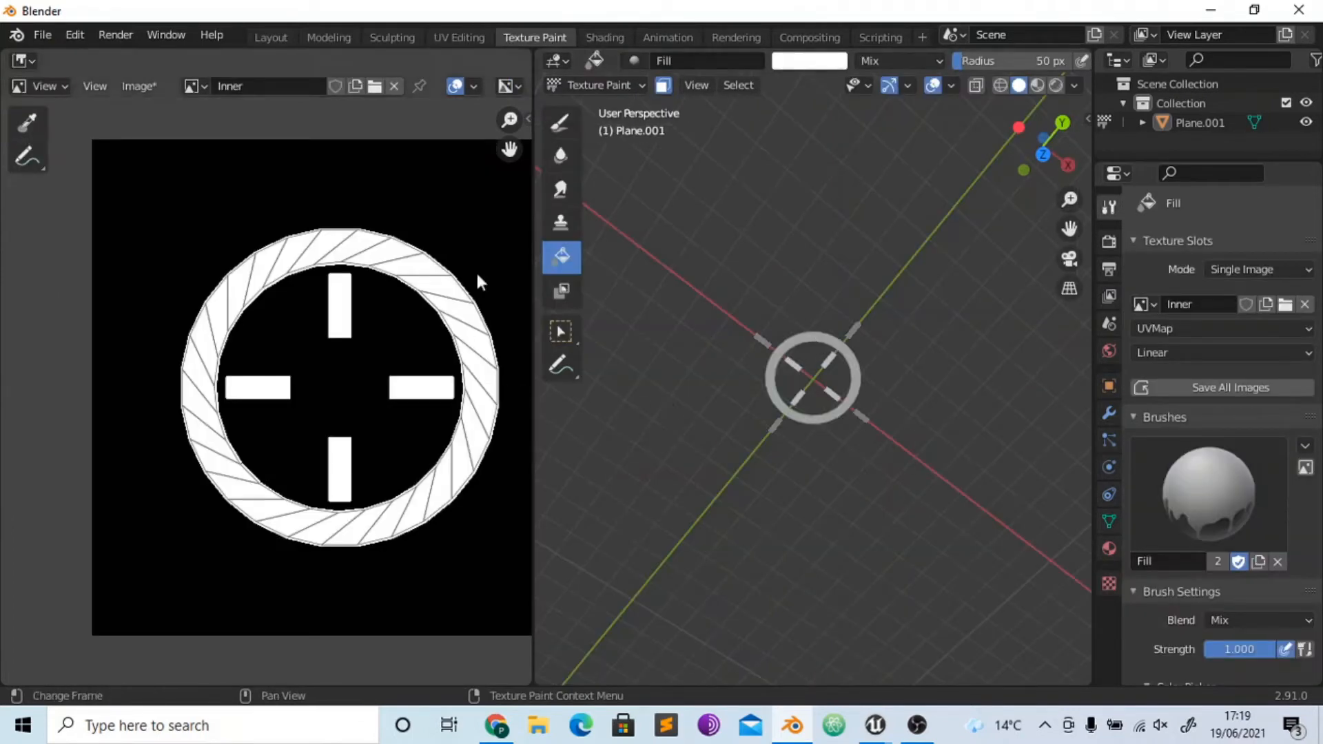
key("ctrl+z")
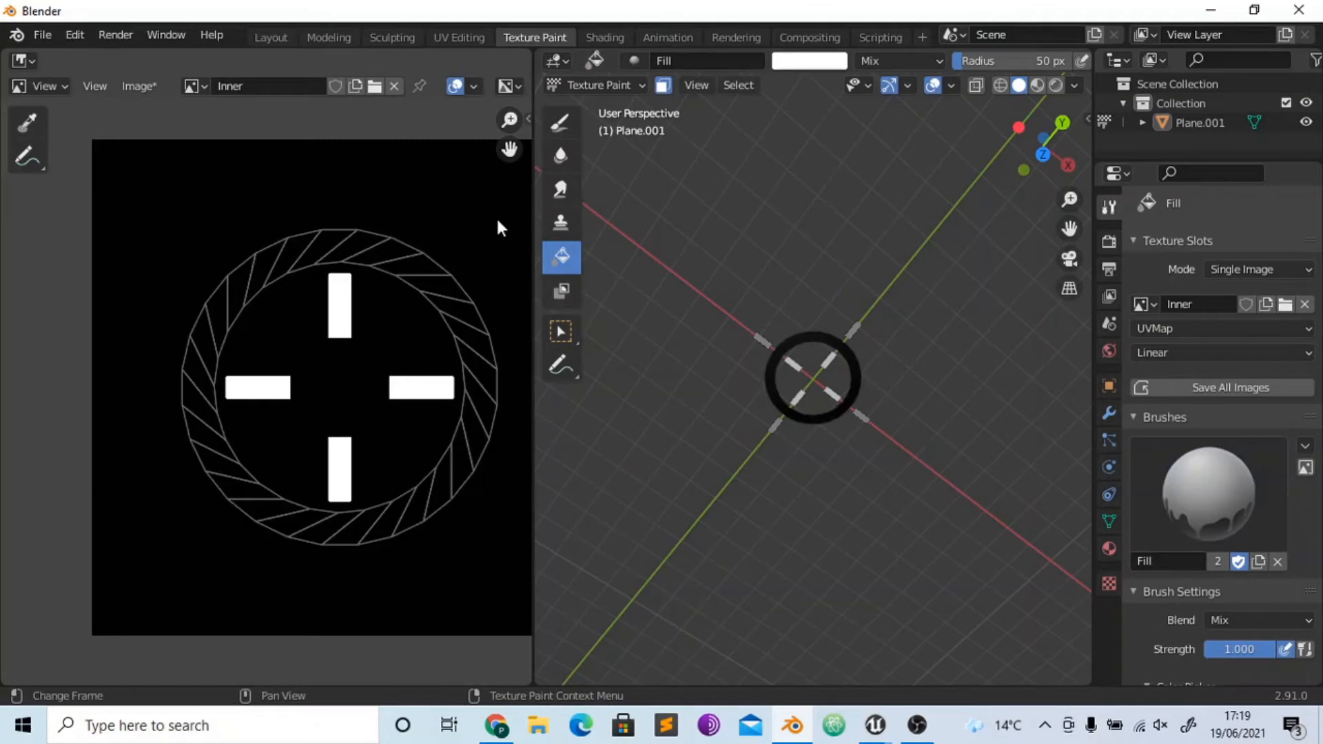
- Unlink the Inner image from the image editor and create a new blank image named Ring
left_click(195, 86)
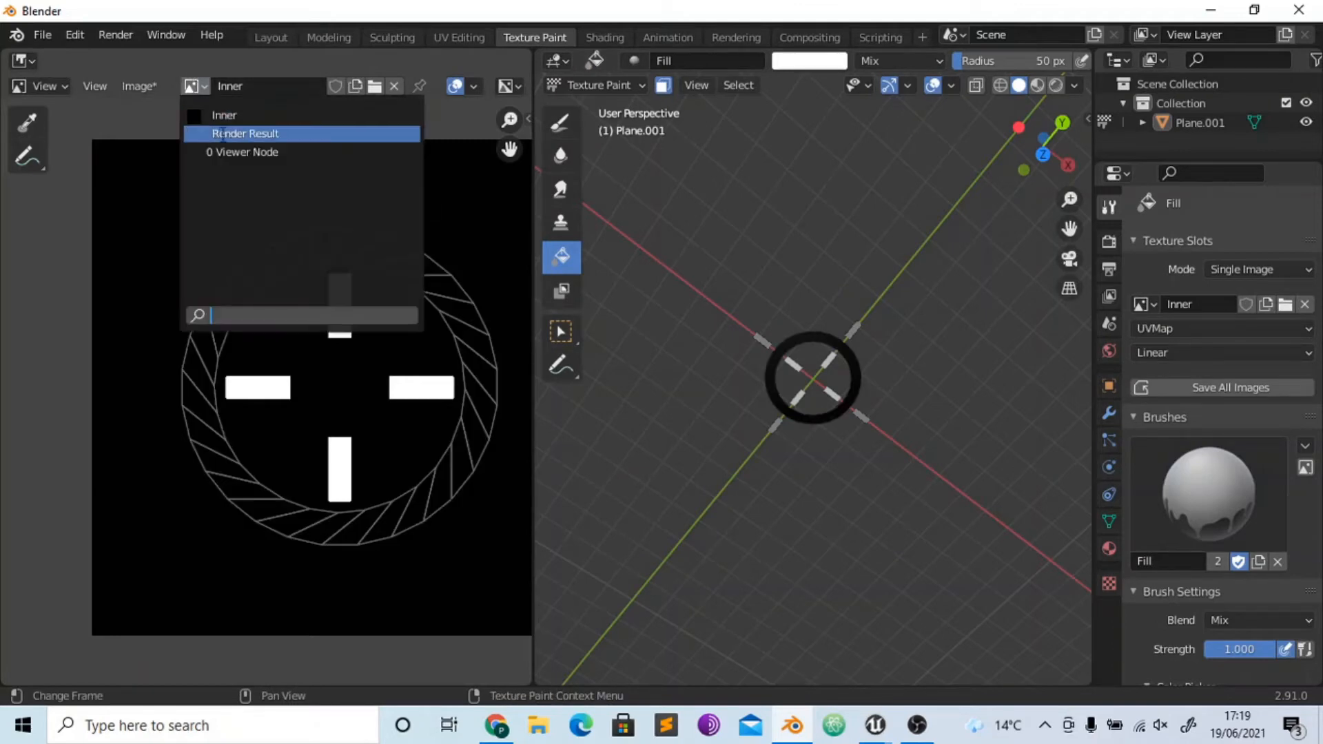
left_click(393, 85)
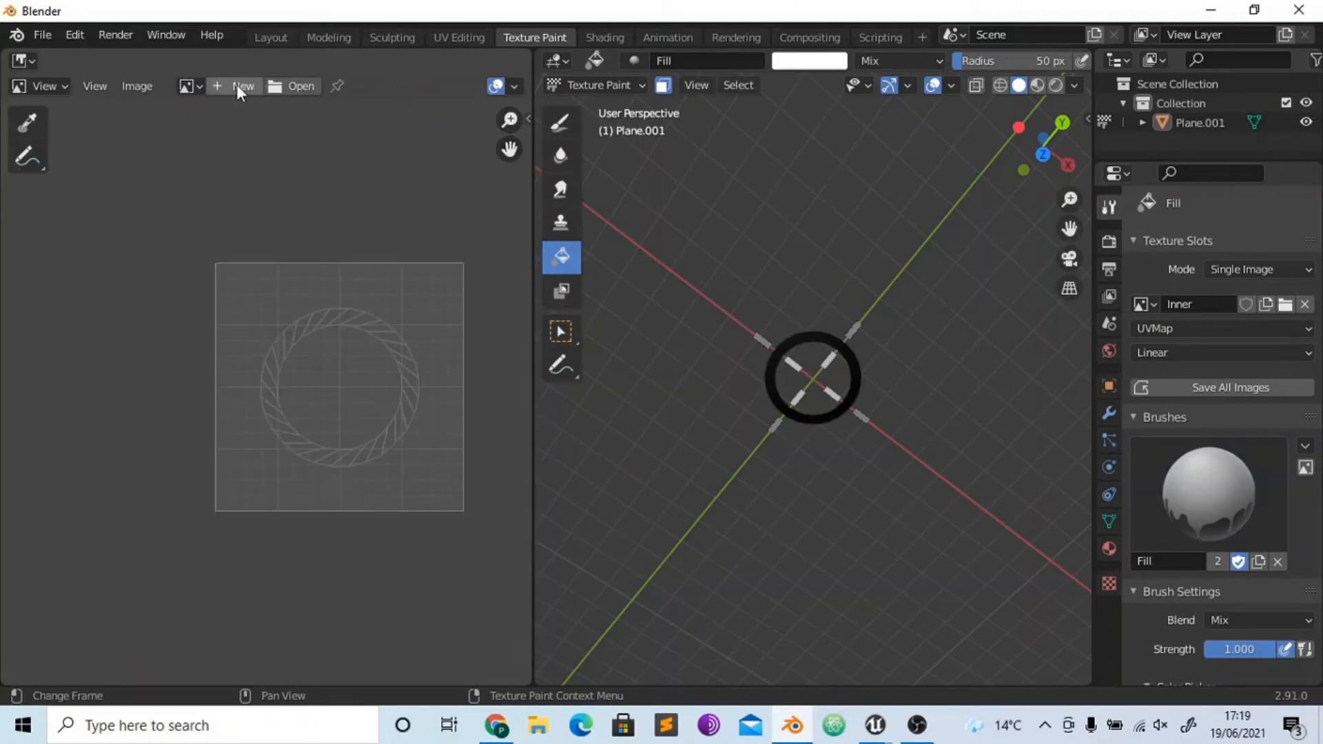
left_click(237, 85)
left_click(280, 120)
type("Ring")
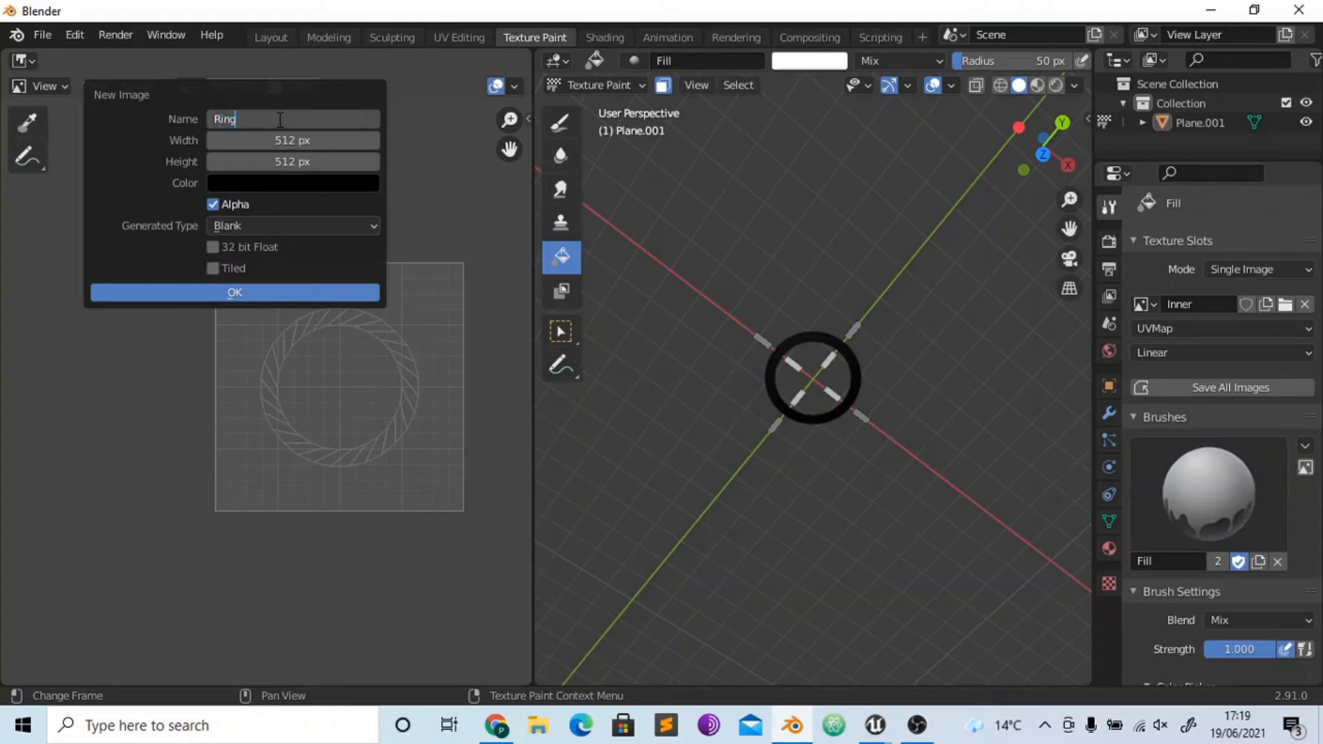
left_click(226, 293)
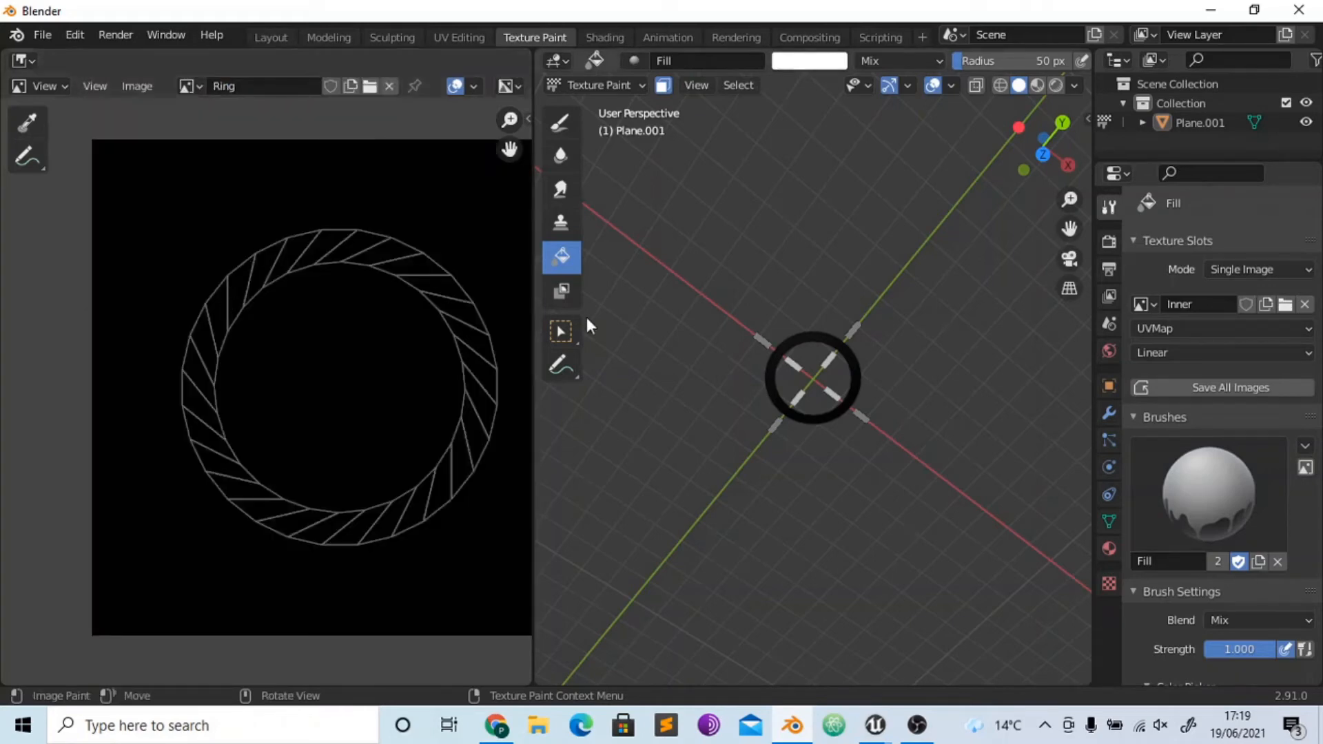
- Fill the ring white on the model and create another blank image named Outer
left_click(848, 424)
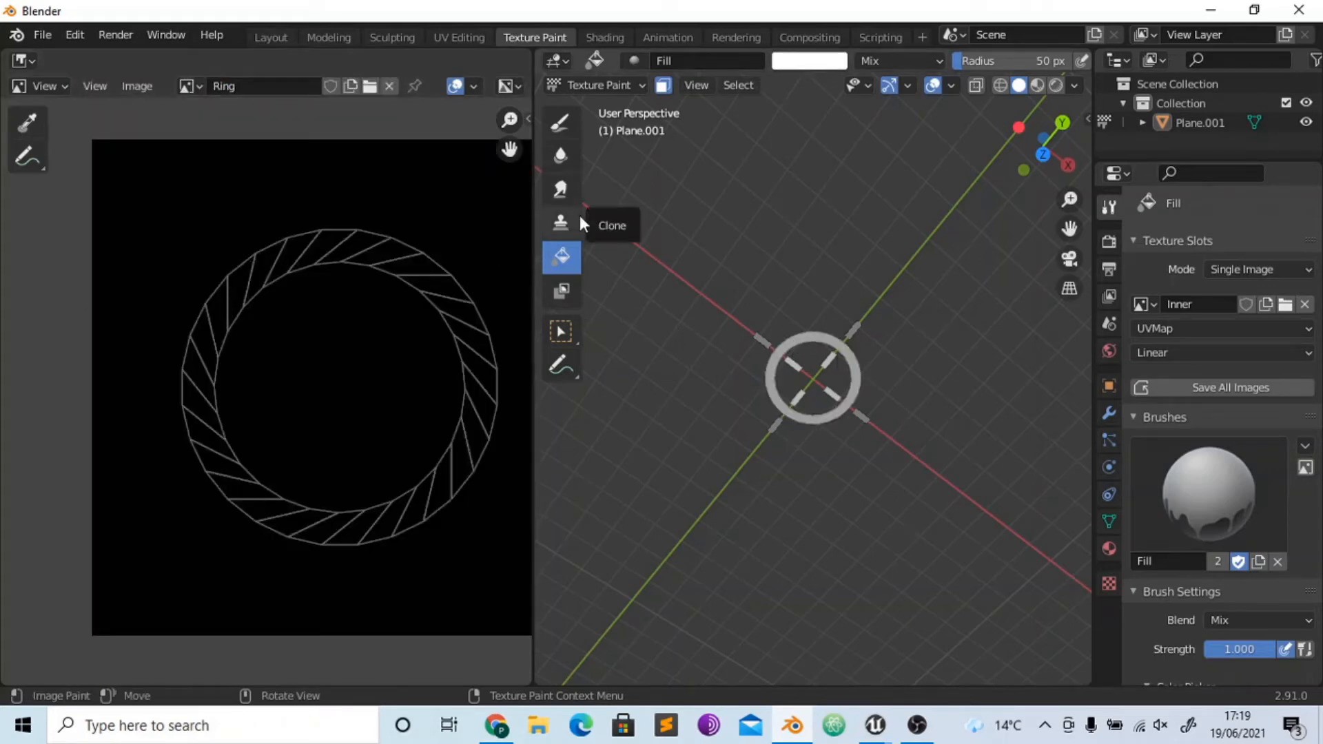
left_click(392, 86)
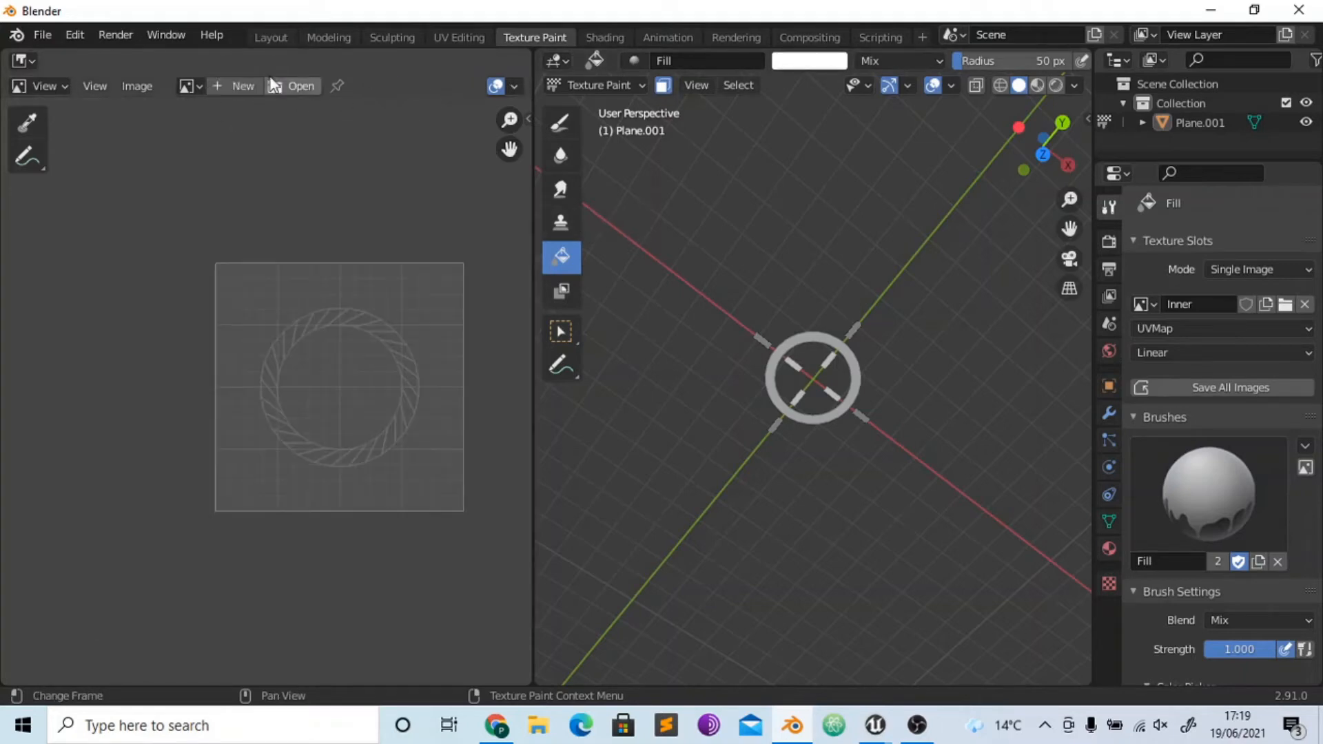
left_click(239, 85)
left_click(254, 114)
type("Outer")
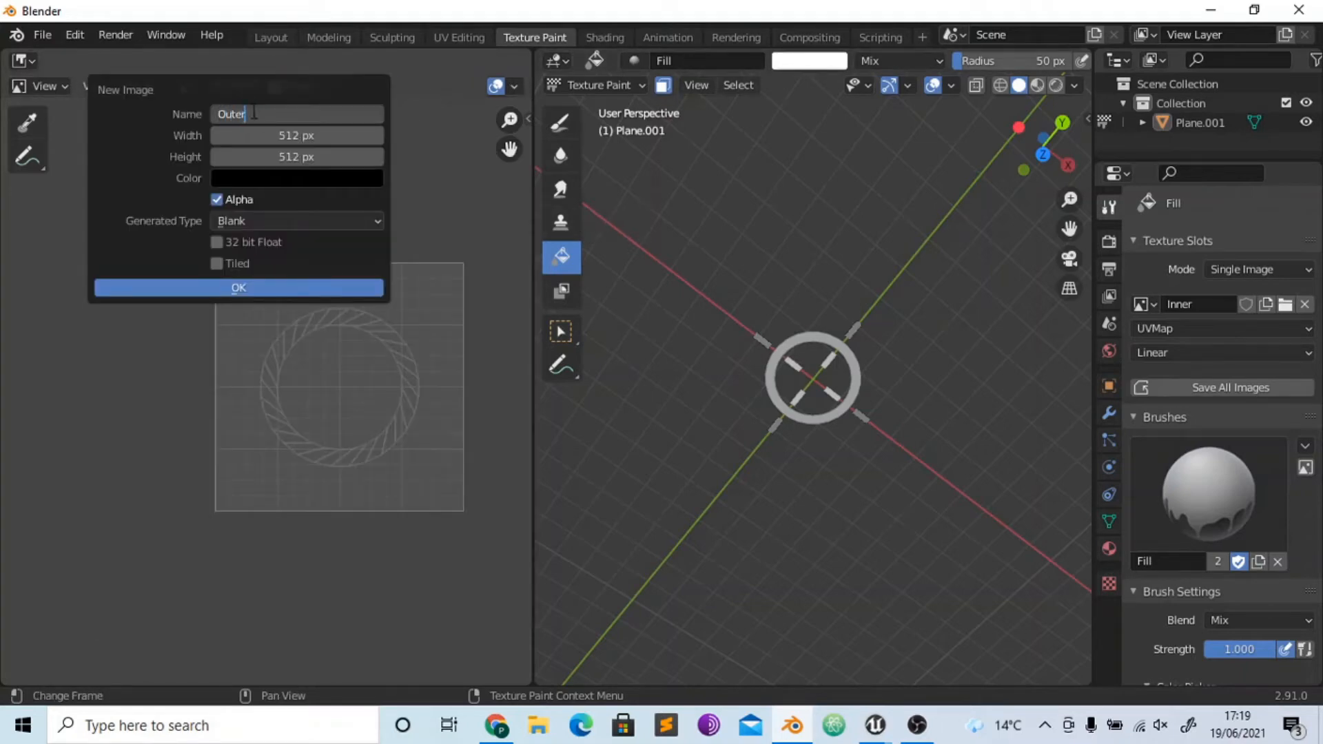
key("Return")
left_click(238, 286)
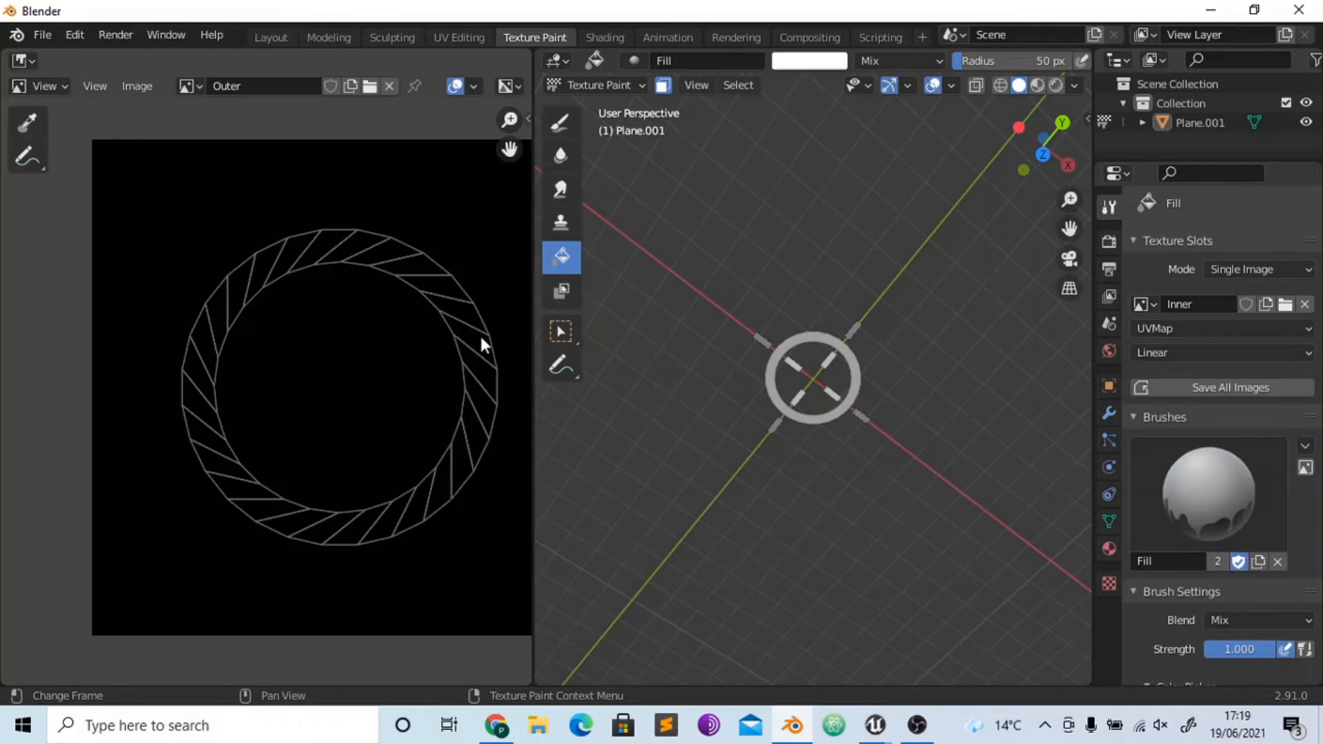
- In the UV Editing workspace, select only the four outer bar faces of the crosshair
left_click(457, 37)
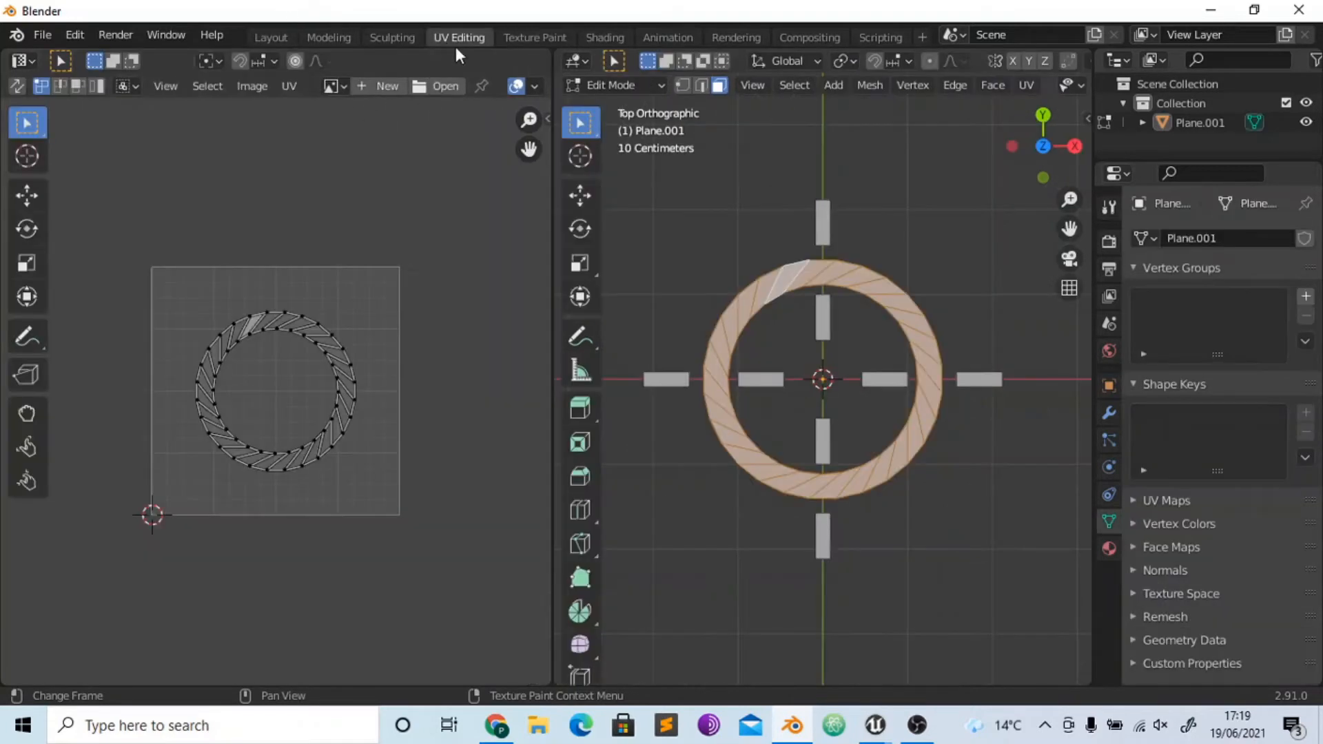
left_click(673, 266)
left_click(827, 219)
left_click(979, 380, "shift")
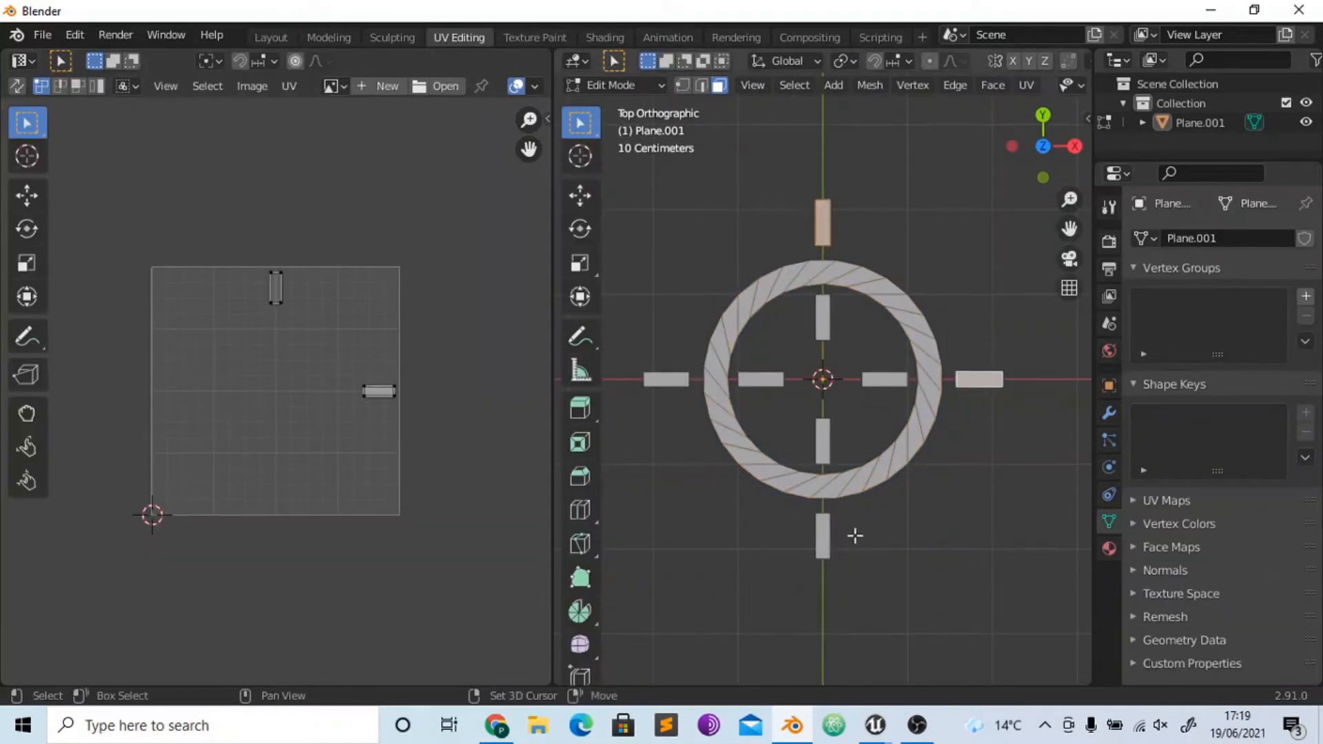
left_click(823, 535, "shift")
left_click(666, 379, "shift")
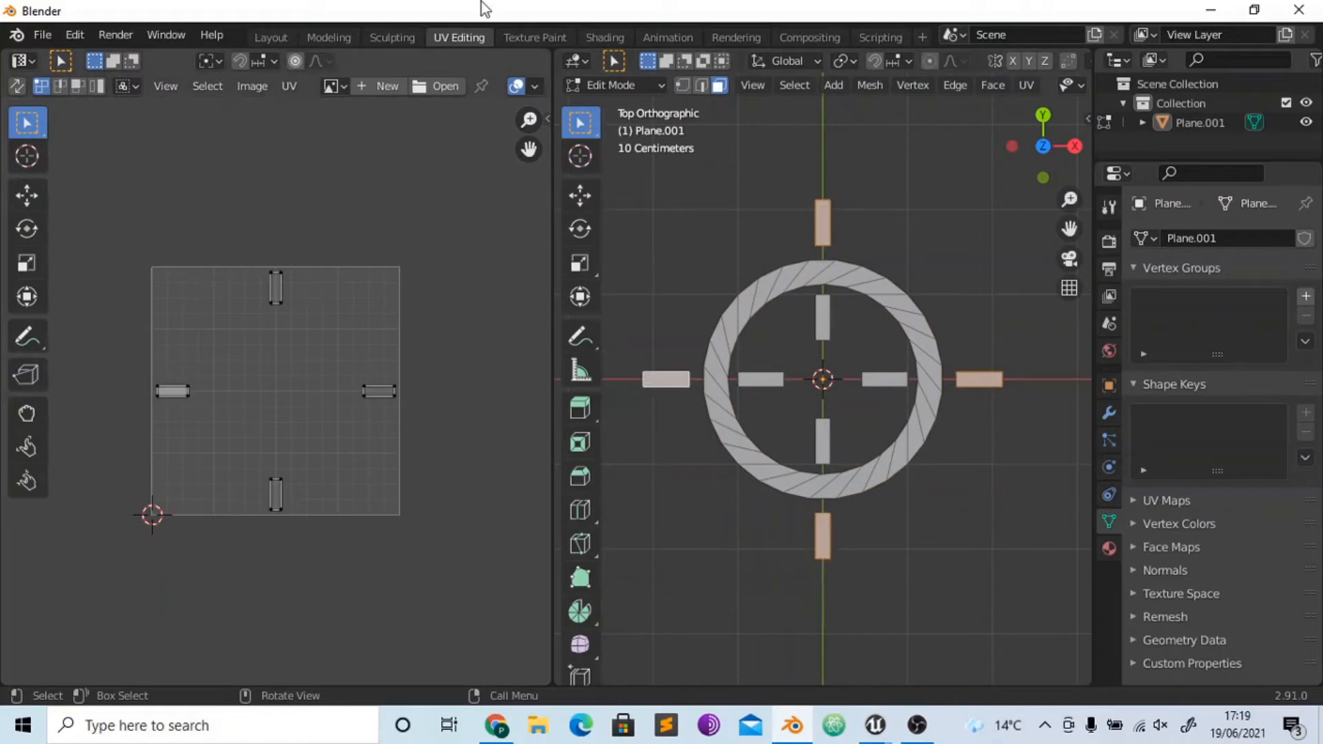
- Try filling the outer bars white in Texture Paint, undo that fill, and display the Outer image in the image editor
left_click(535, 37)
left_click(857, 330)
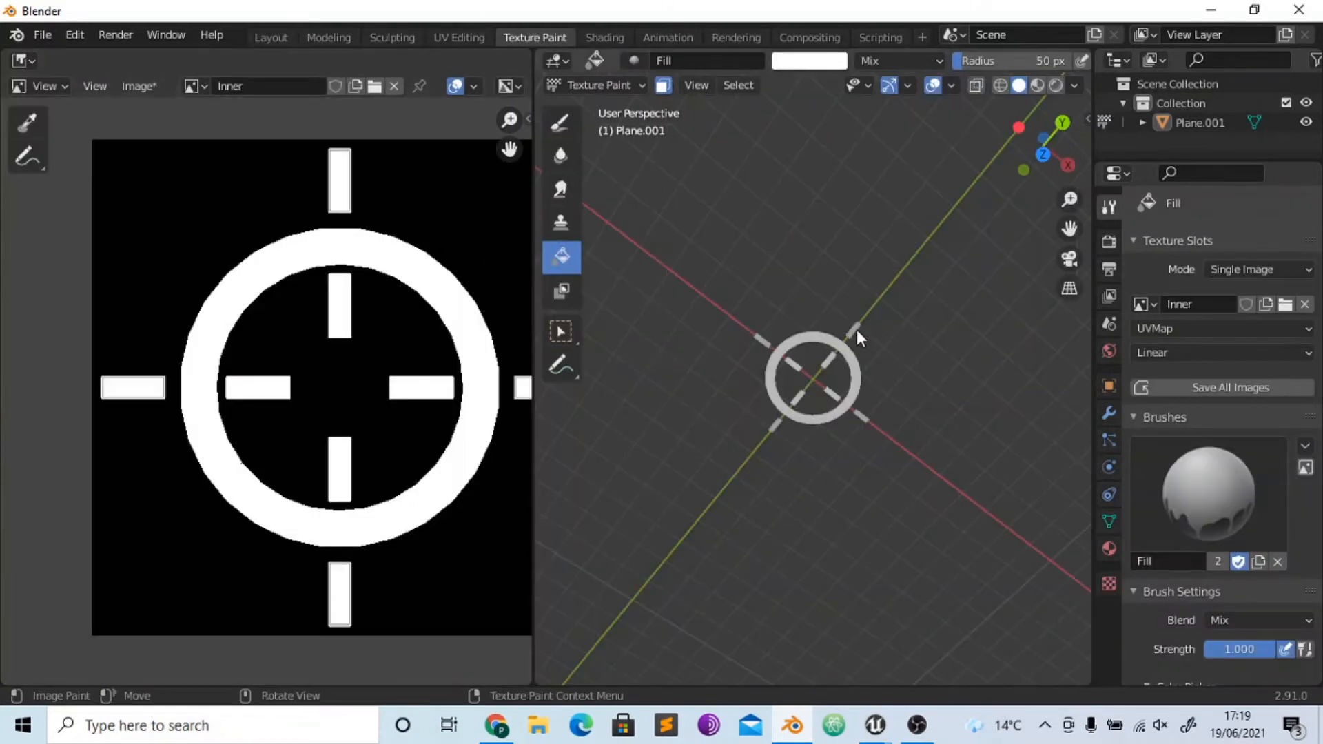
key("ctrl+z")
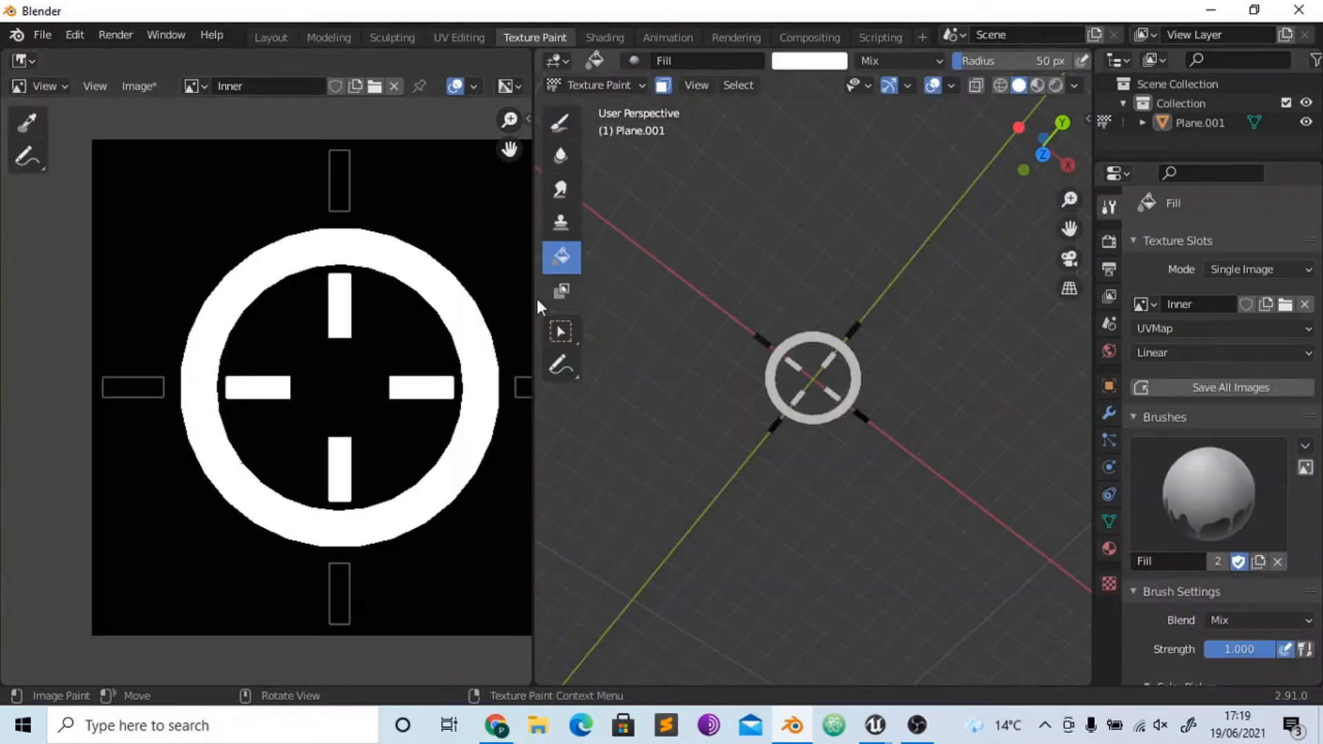
left_click(191, 86)
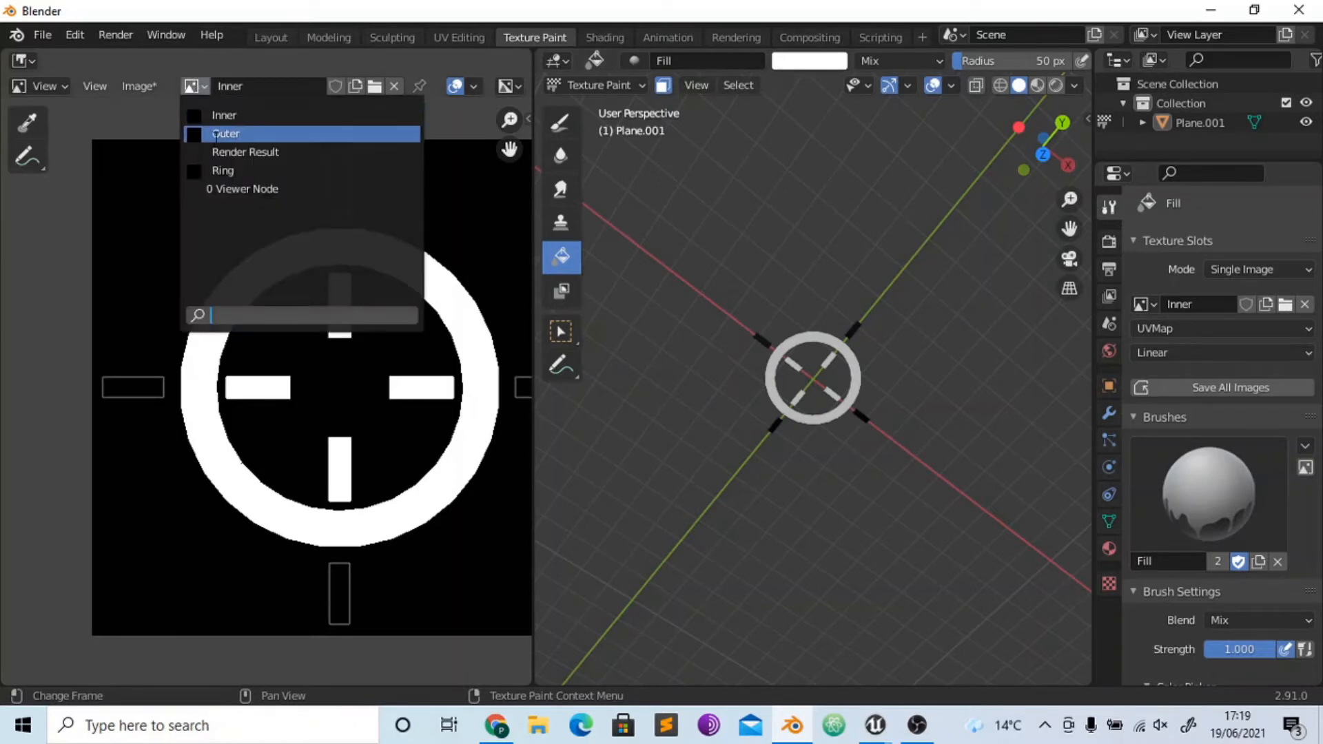
left_click(215, 134)
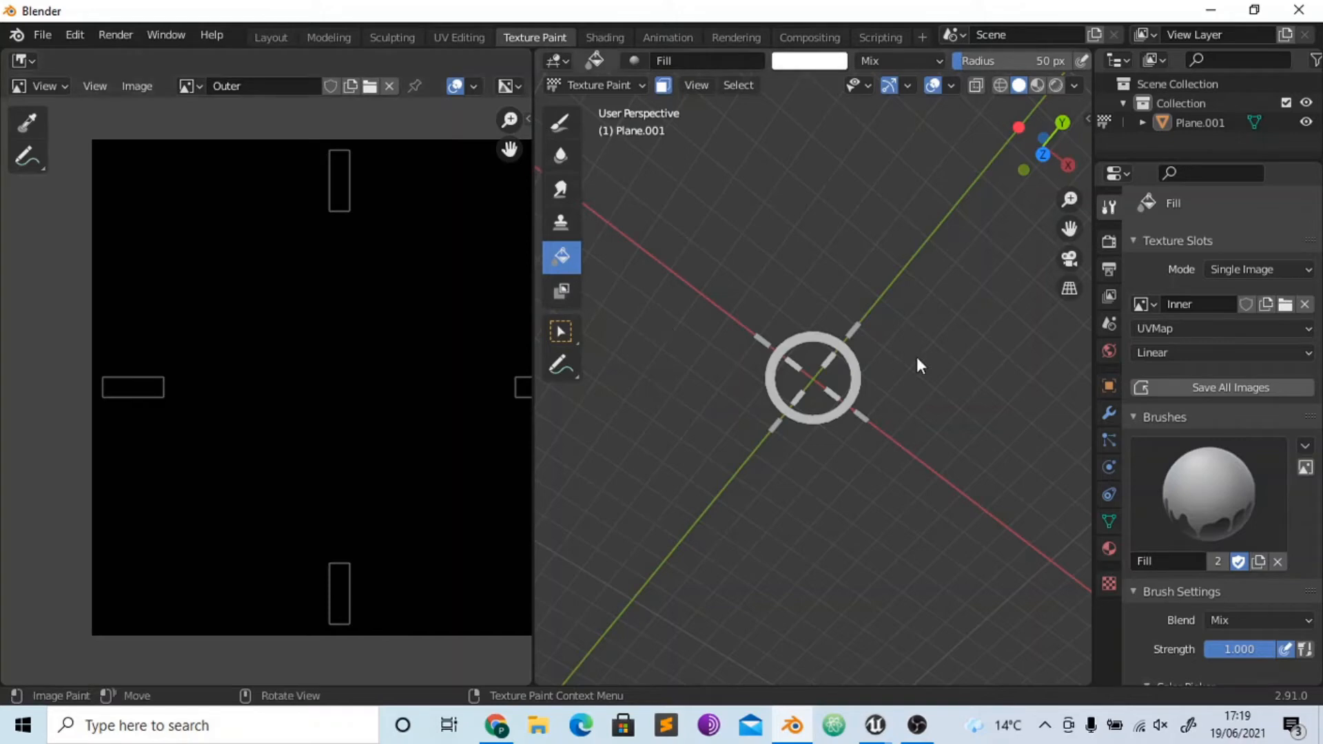
- Undo the outer bar selection, the creation of the Outer image and the white fill of the ring
key("Tab")
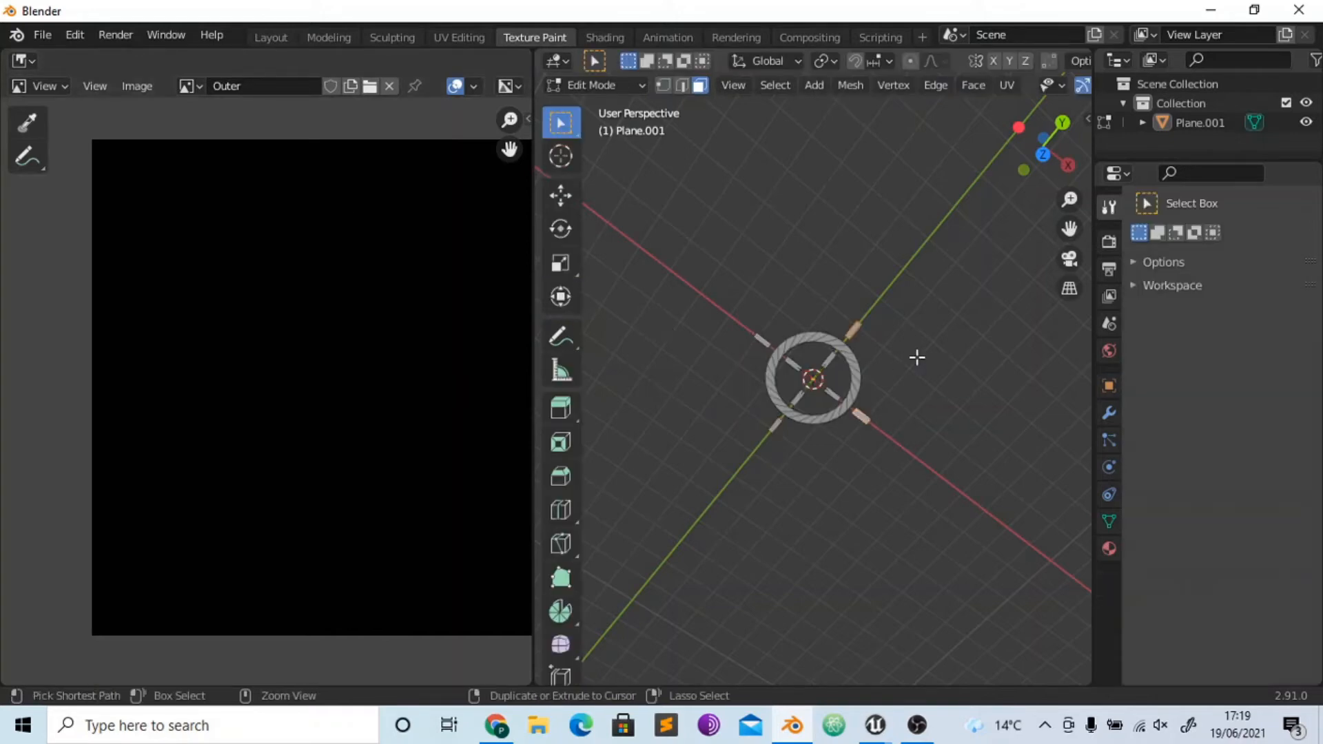
key("ctrl+z")
key("ctrl+z")
key("ctrl+z")
key("Tab")
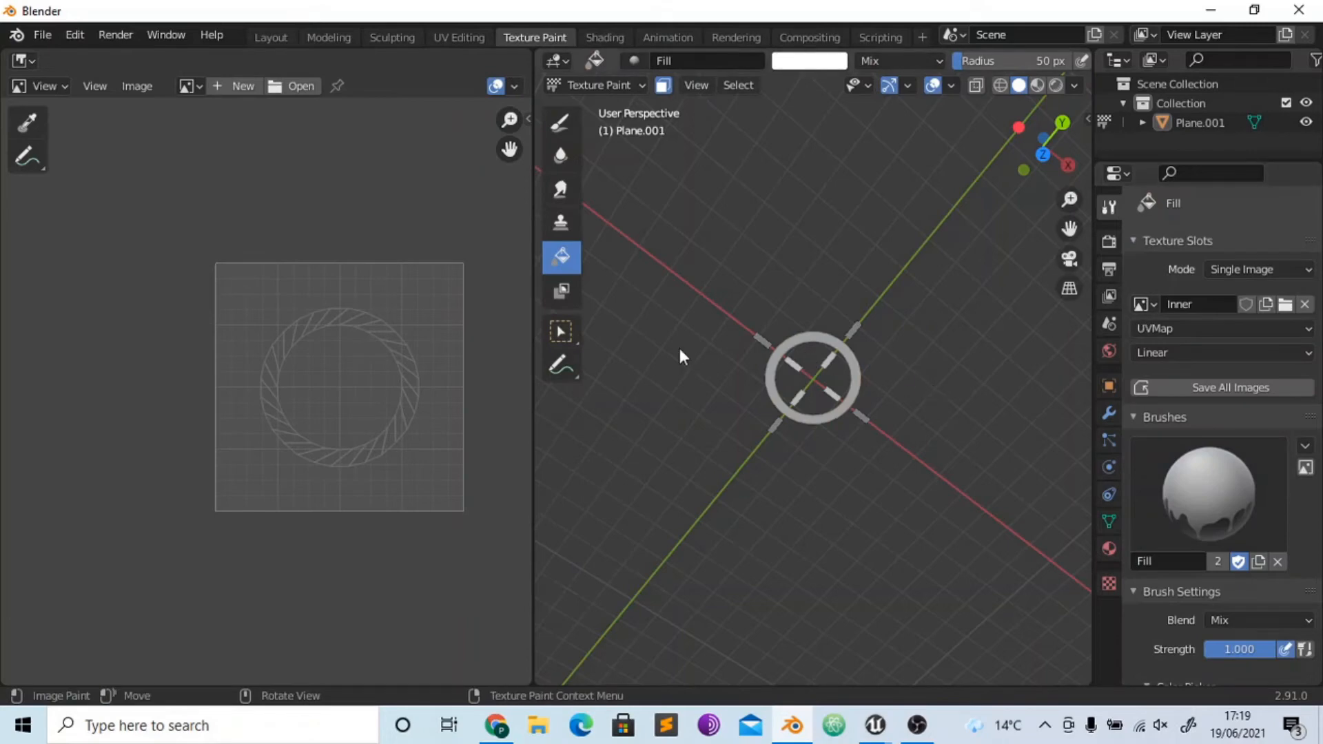
key("ctrl+z")
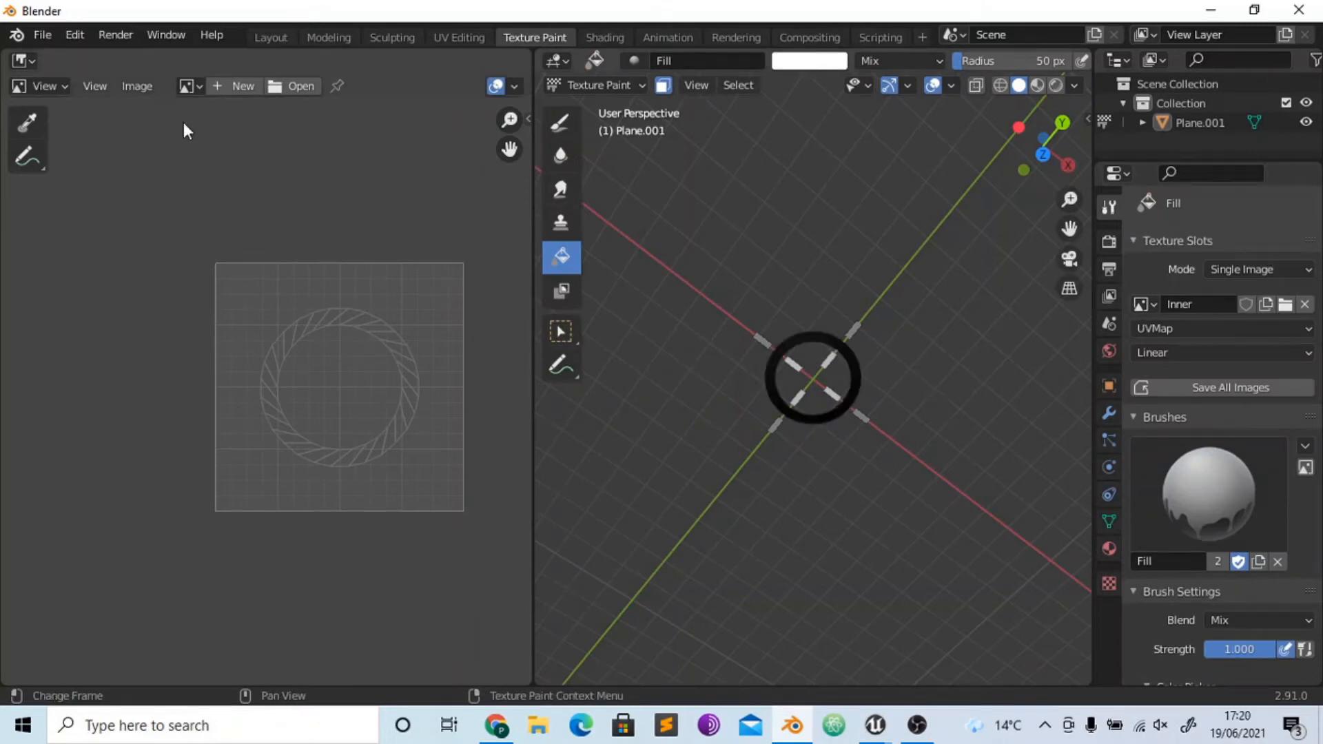
- Display the Inner image in the image editor to check which parts are painted
left_click(186, 85)
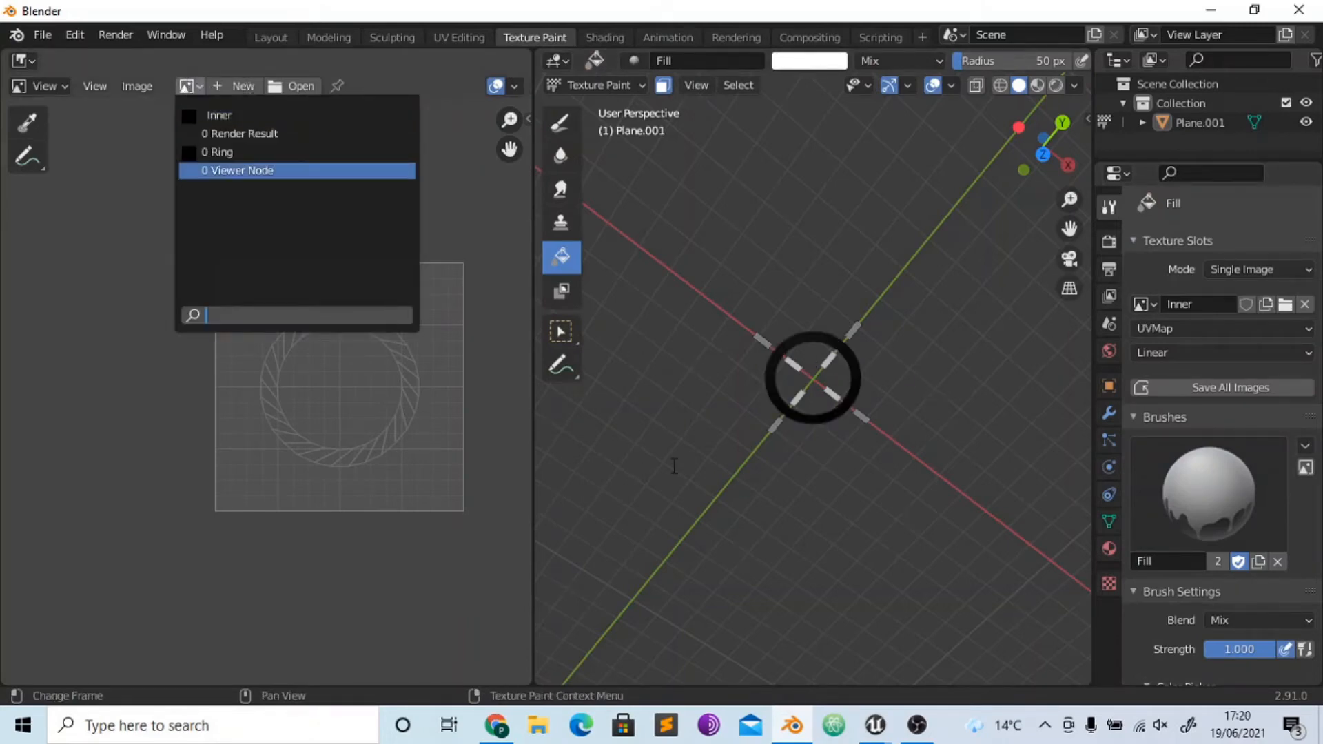
left_click(763, 398)
key("ctrl+z")
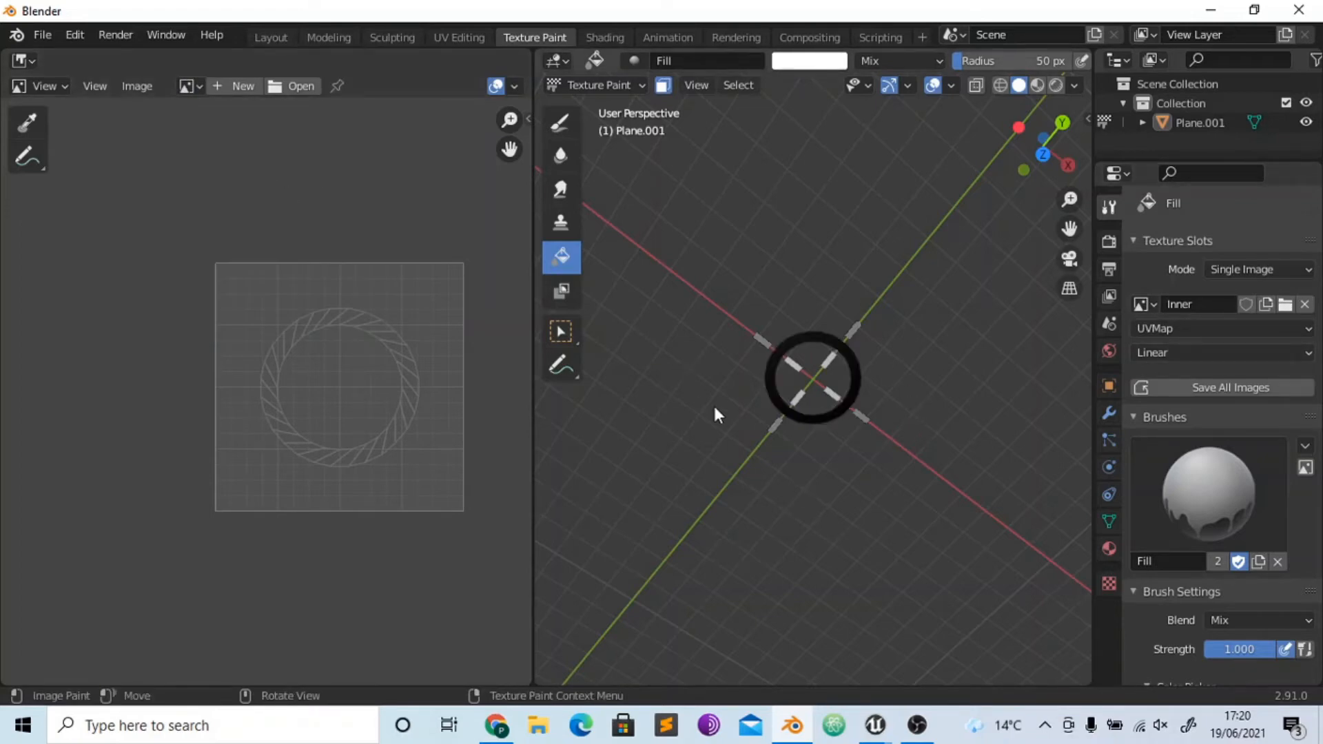
left_click(188, 90)
left_click(210, 113)
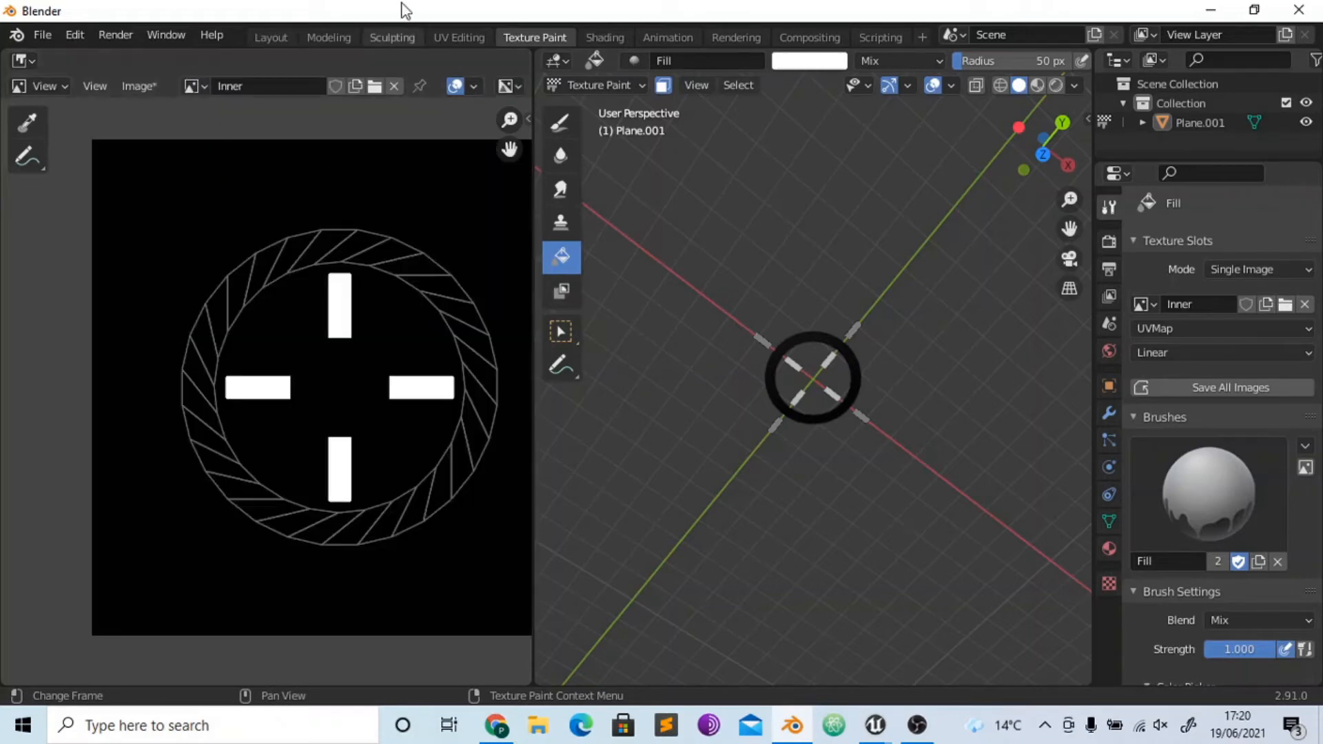
- Unlink the displayed Inner image and create a fresh blank image with the name Ring
left_click(394, 86)
left_click(221, 85)
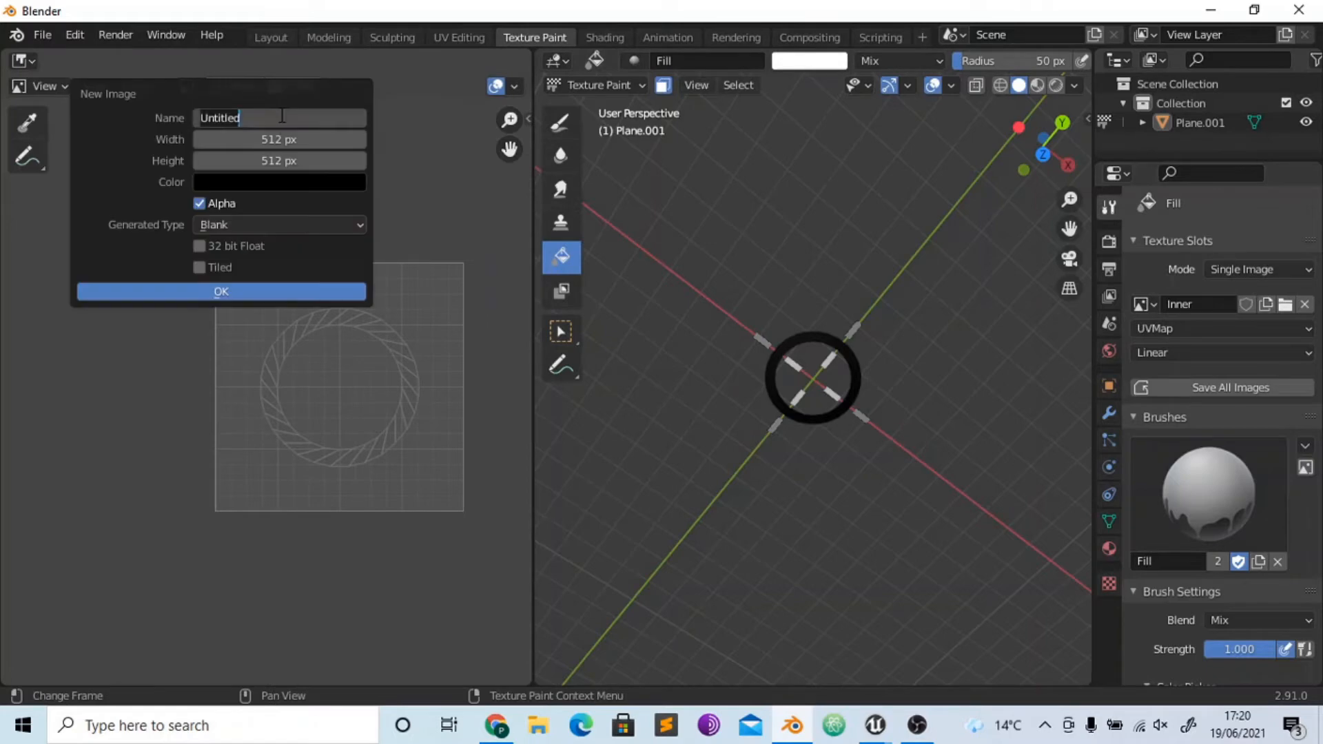
type("Ring")
key("Return")
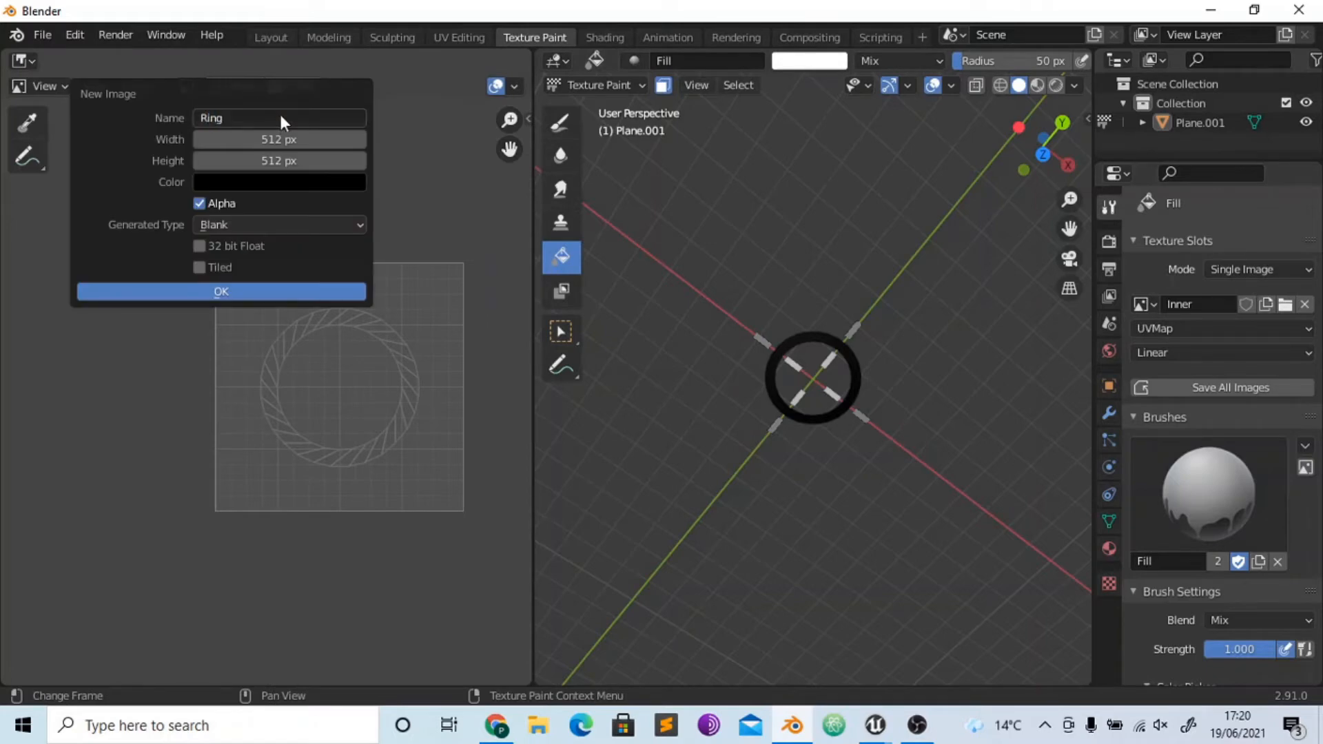
left_click(221, 289)
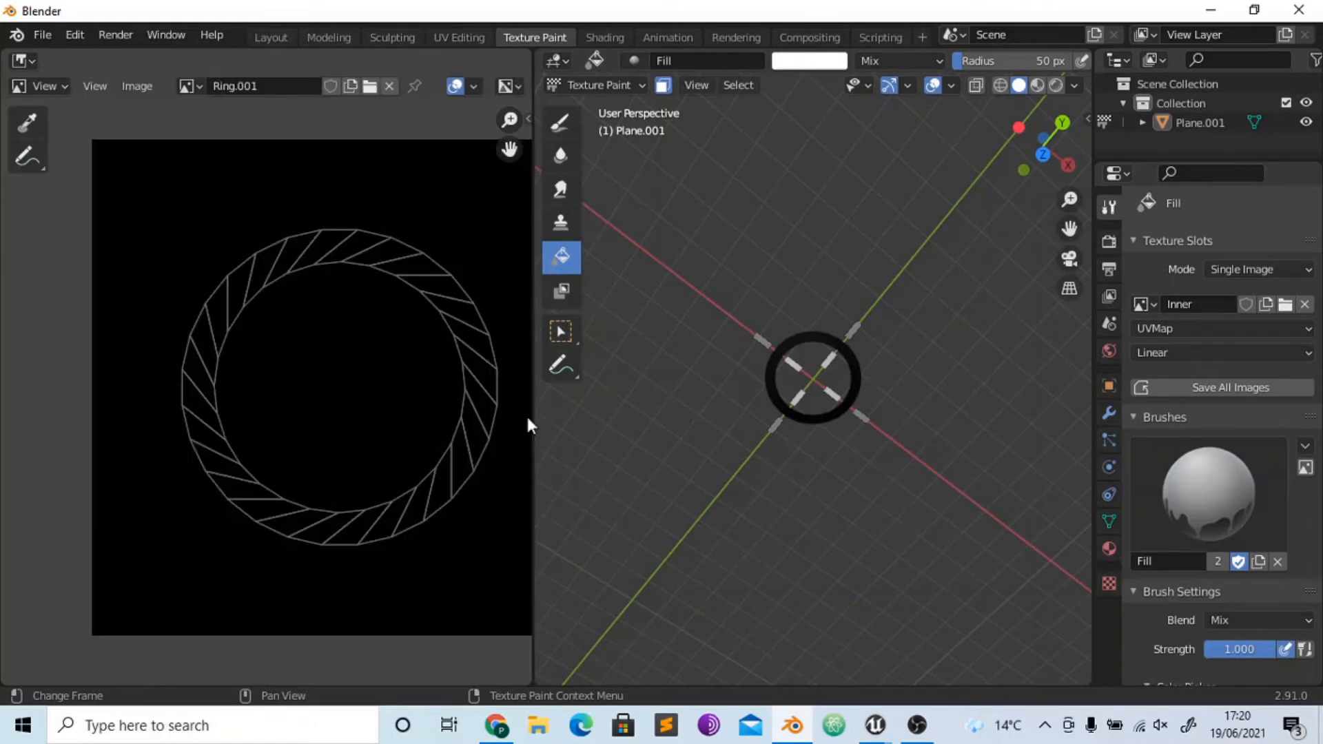
- Assign the Ring image to the texture slot and fill the ring white on the model
left_click(1142, 302)
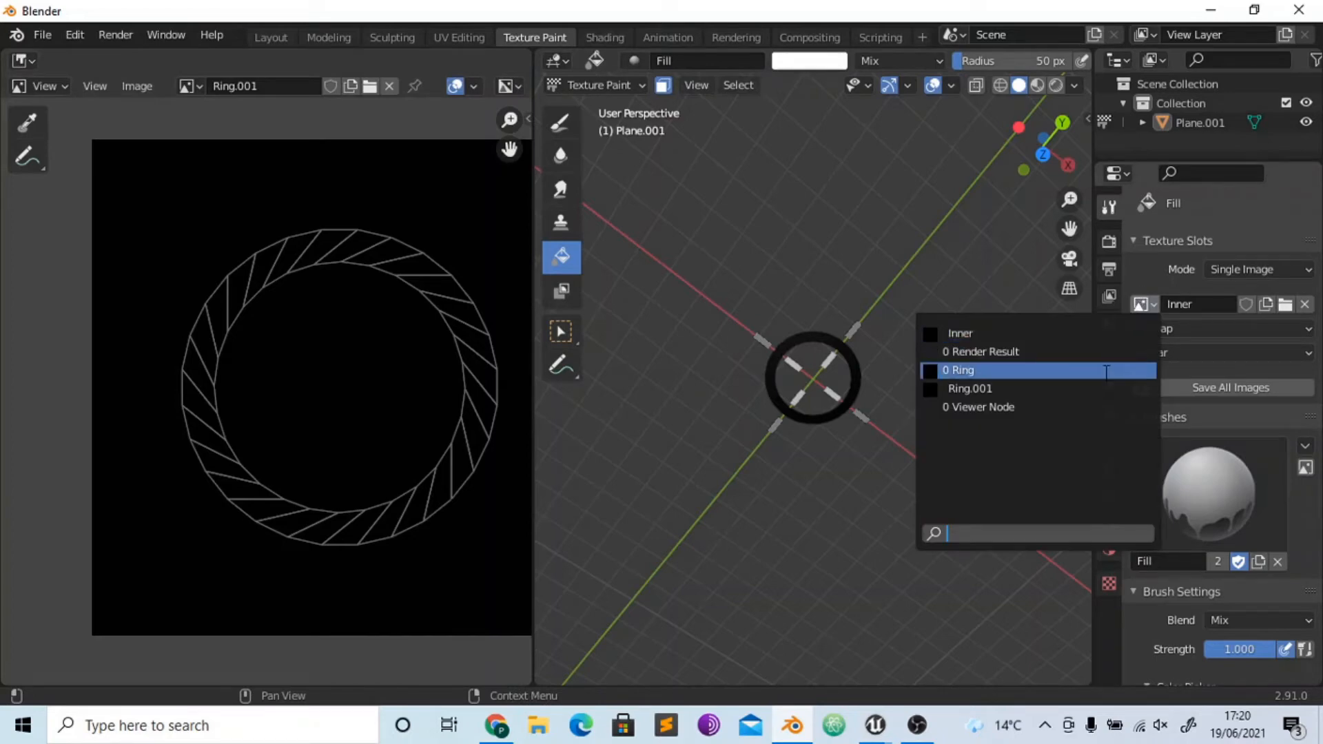
left_click(1107, 372)
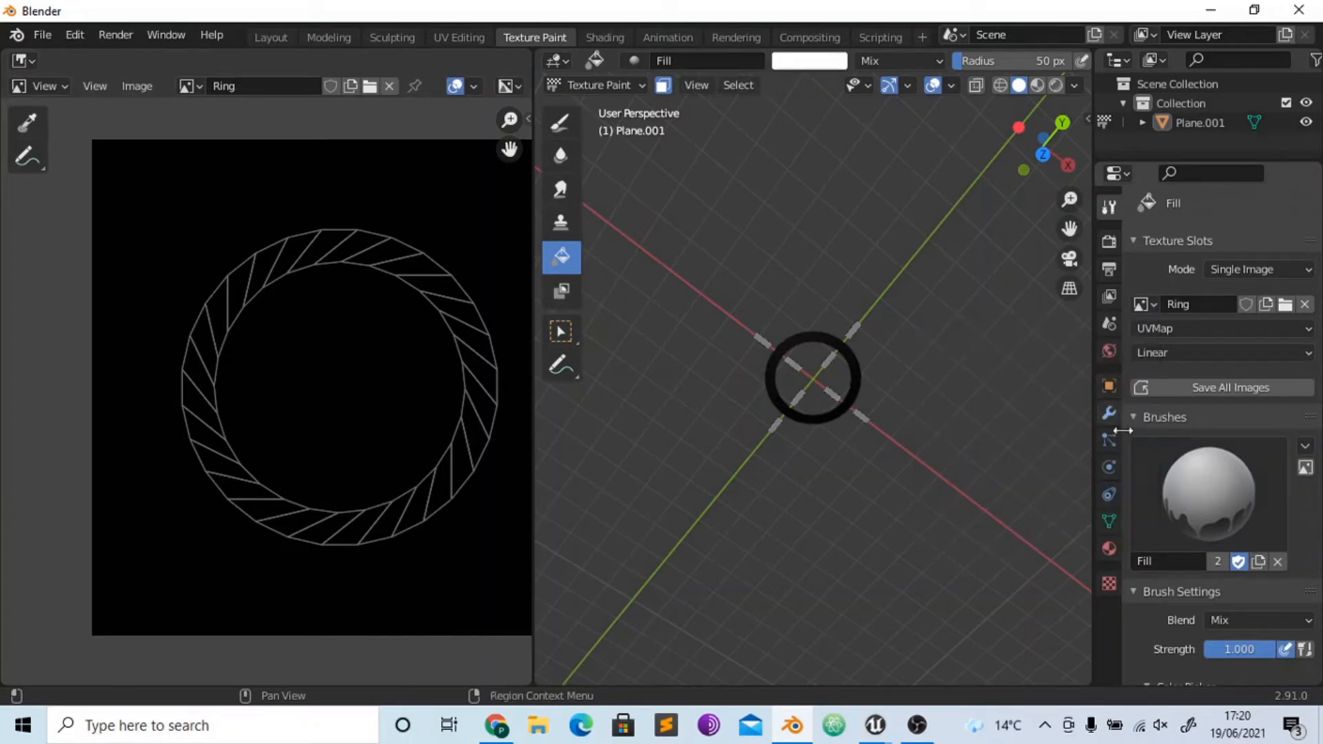
left_click(863, 363)
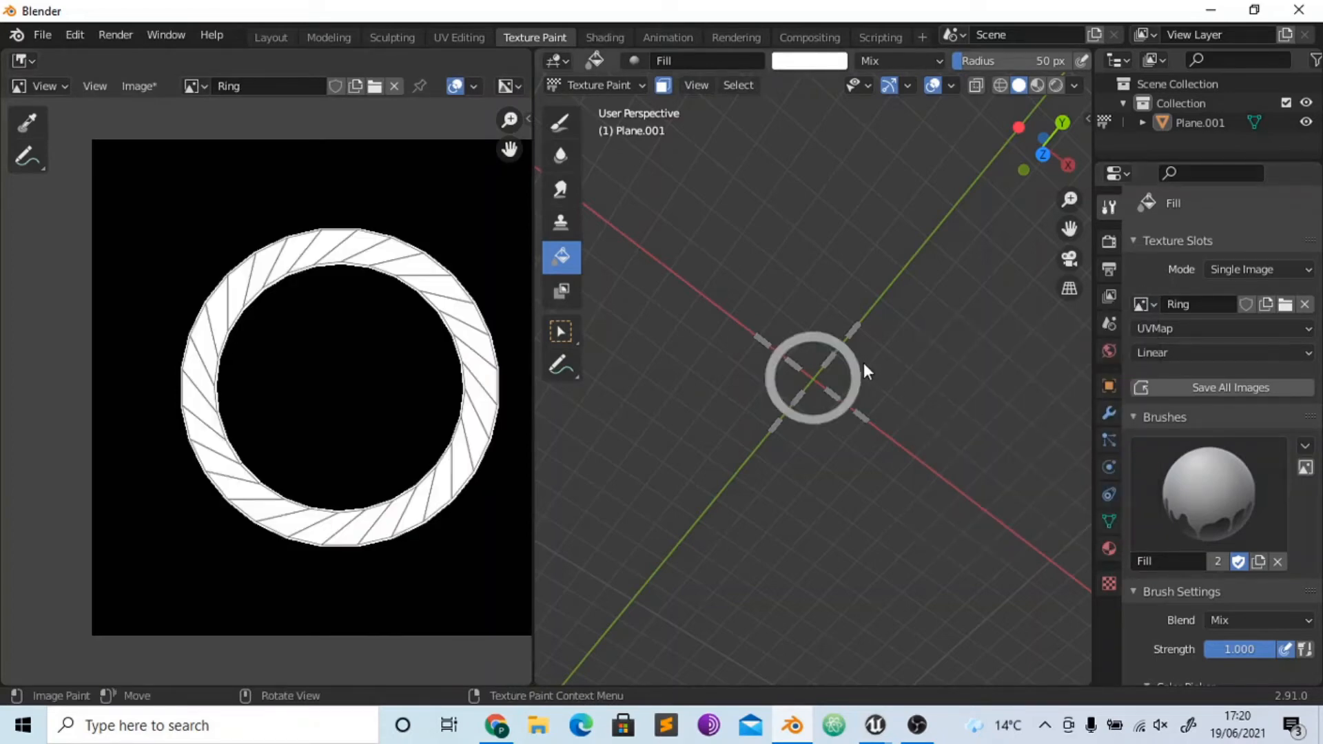
- In the UV Editing workspace, select the top and right outer bar faces of the crosshair
left_click(452, 34)
left_click(823, 222)
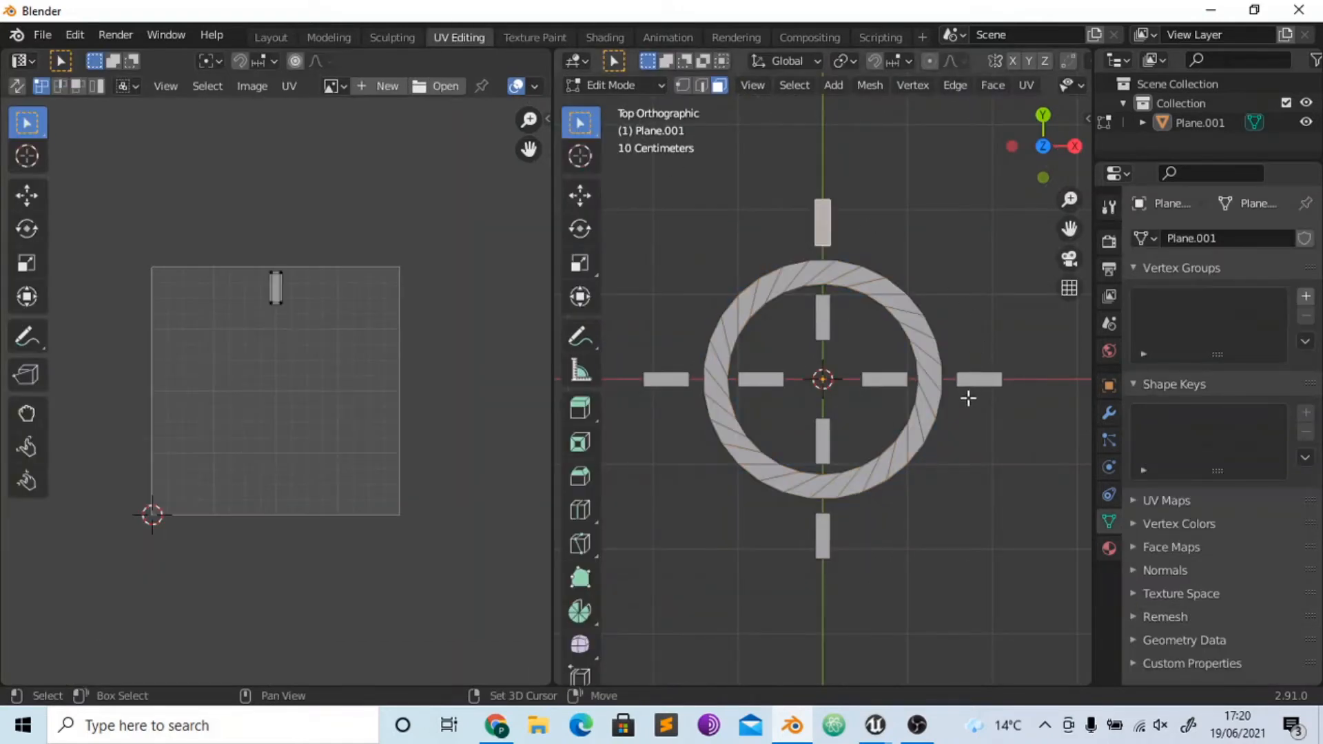
left_click(973, 381, "shift")
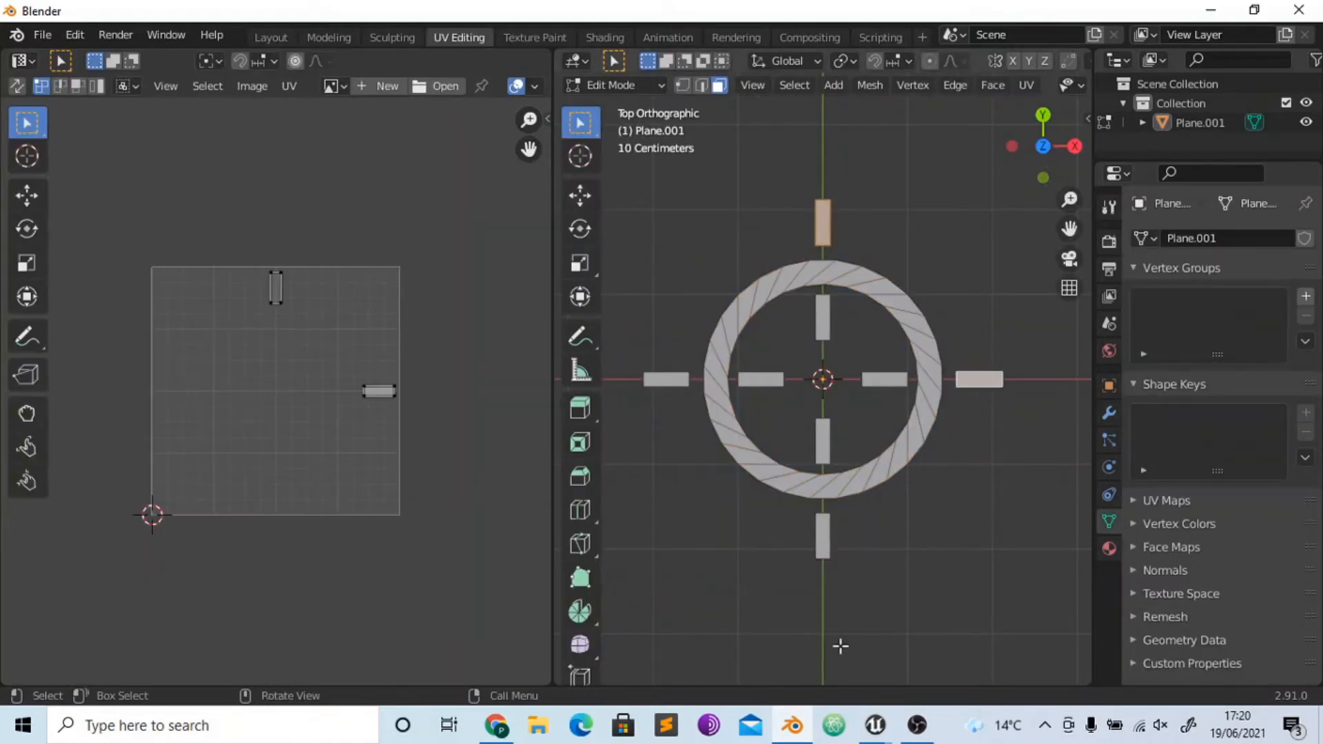
left_click(916, 725)
left_click(1309, 580)
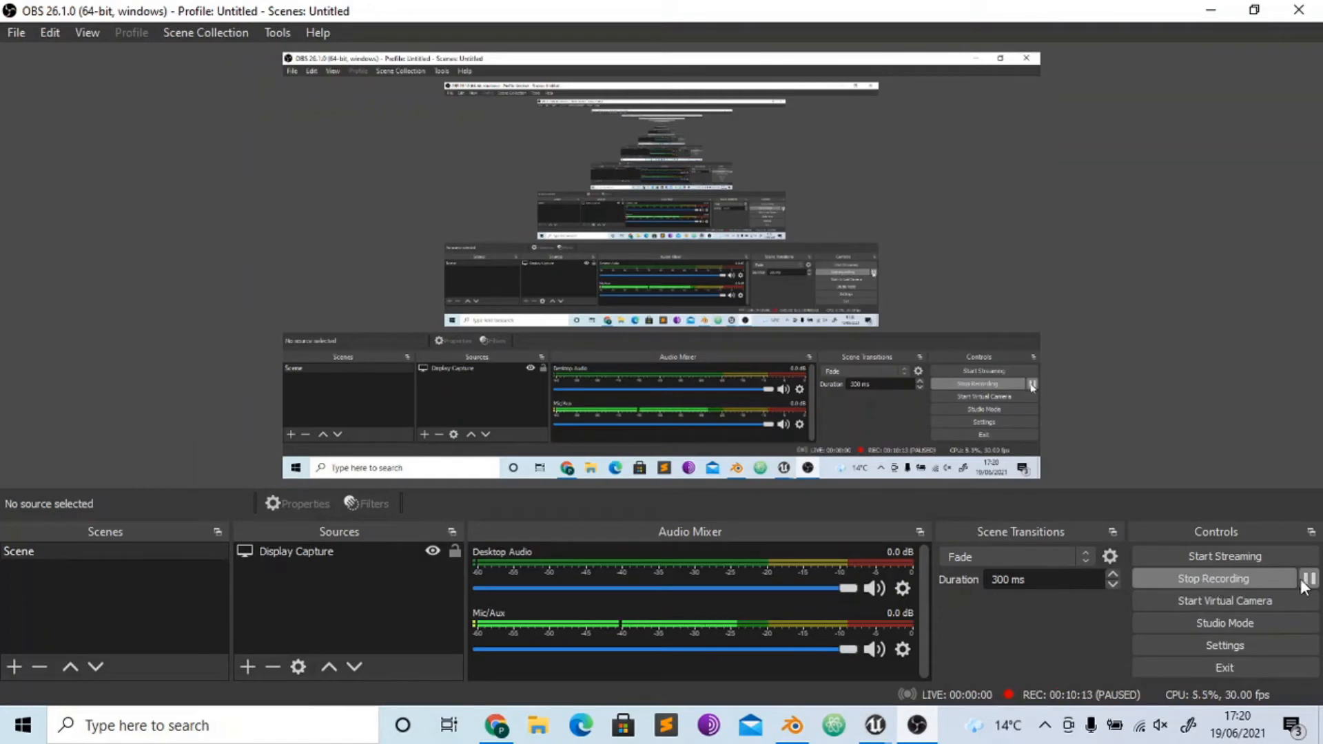
left_click(1309, 580)
left_click(920, 729)
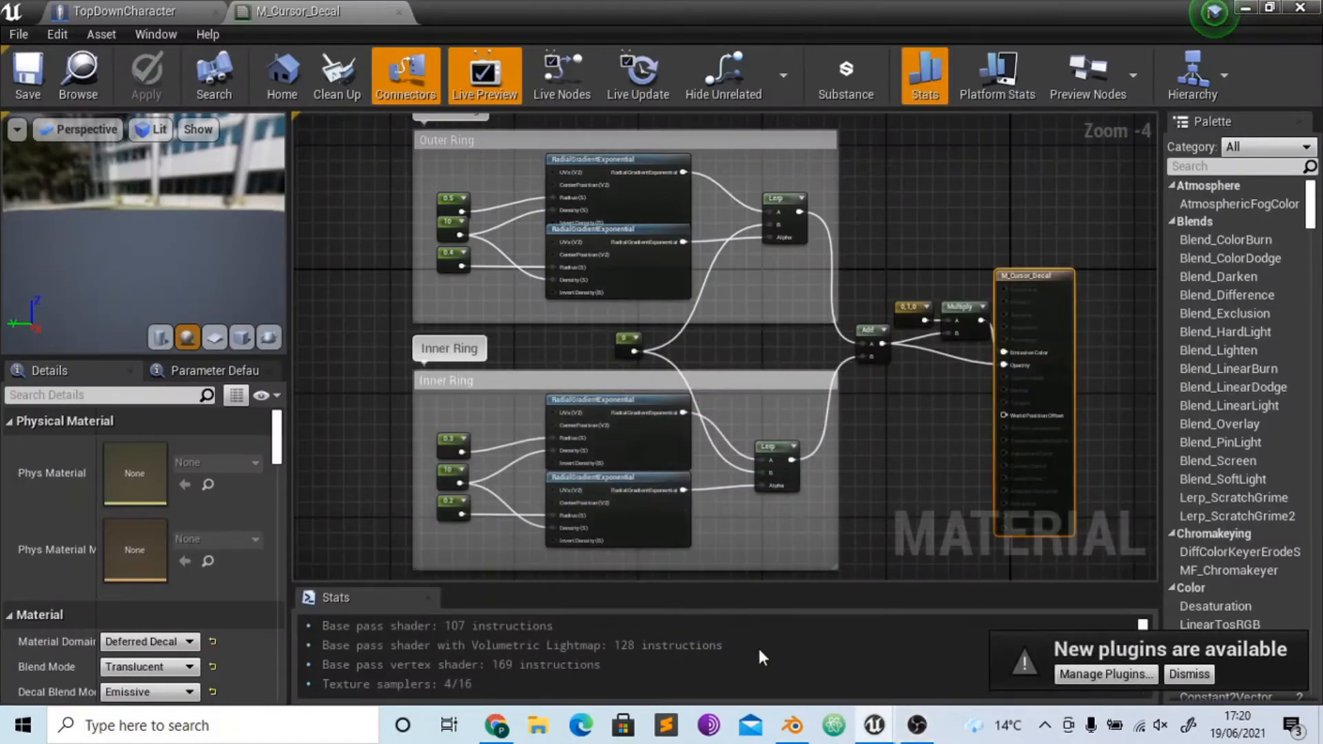
left_click(784, 729)
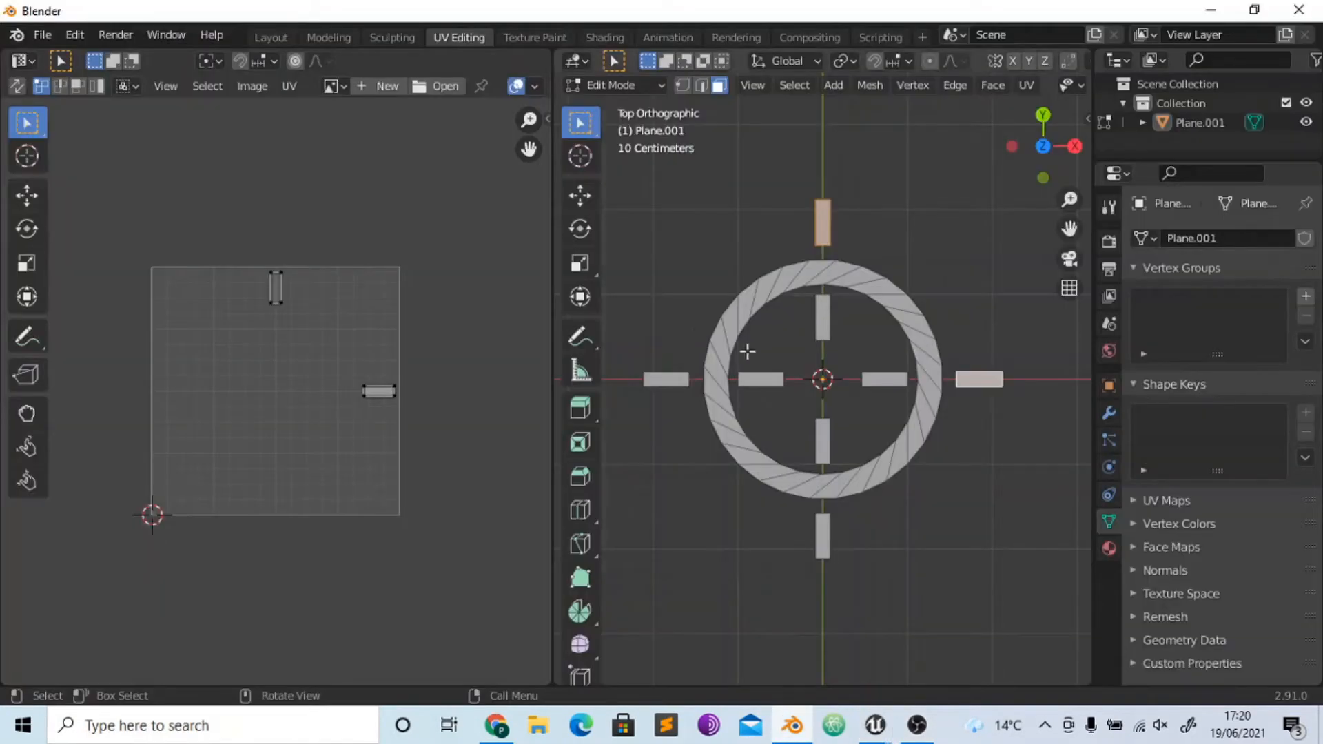
- Add the bottom and left outer bar faces to the crosshair selection and return to the Texture Paint workspace
left_click(823, 537, "shift")
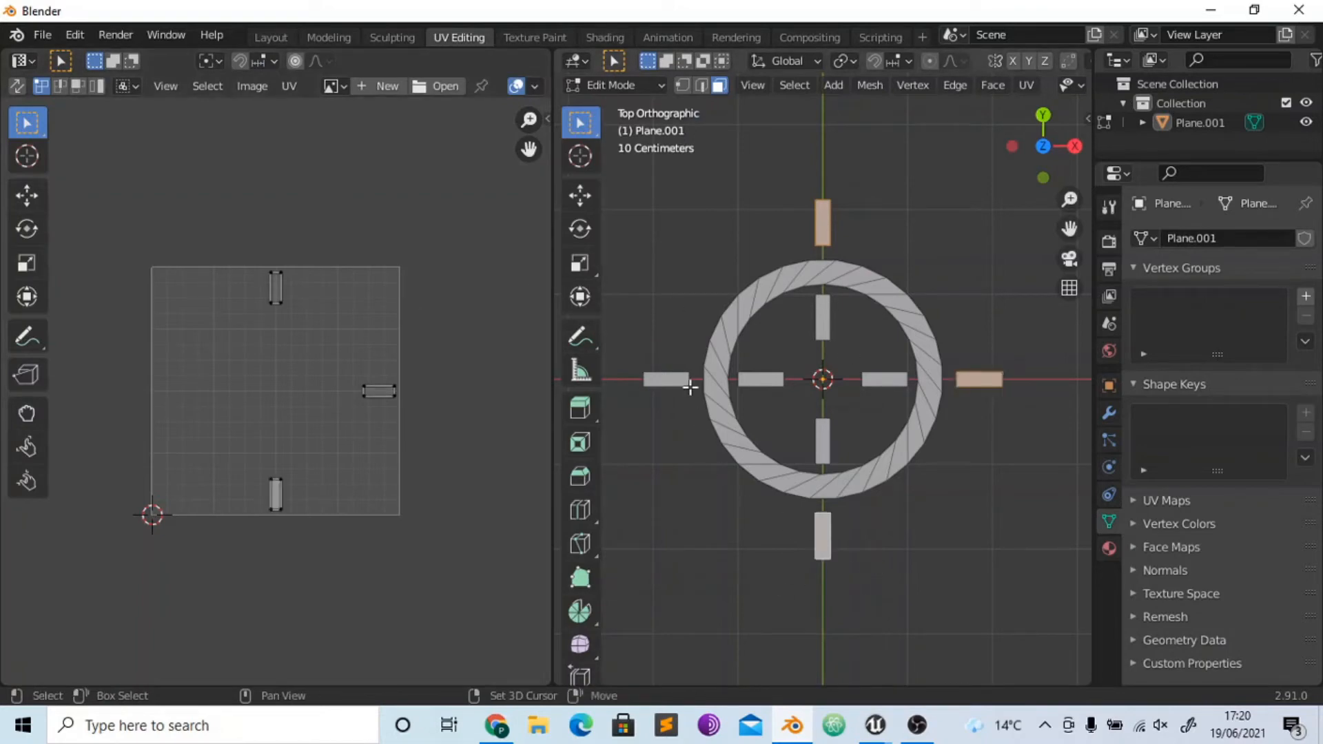
left_click(666, 379, "shift")
left_click(535, 38)
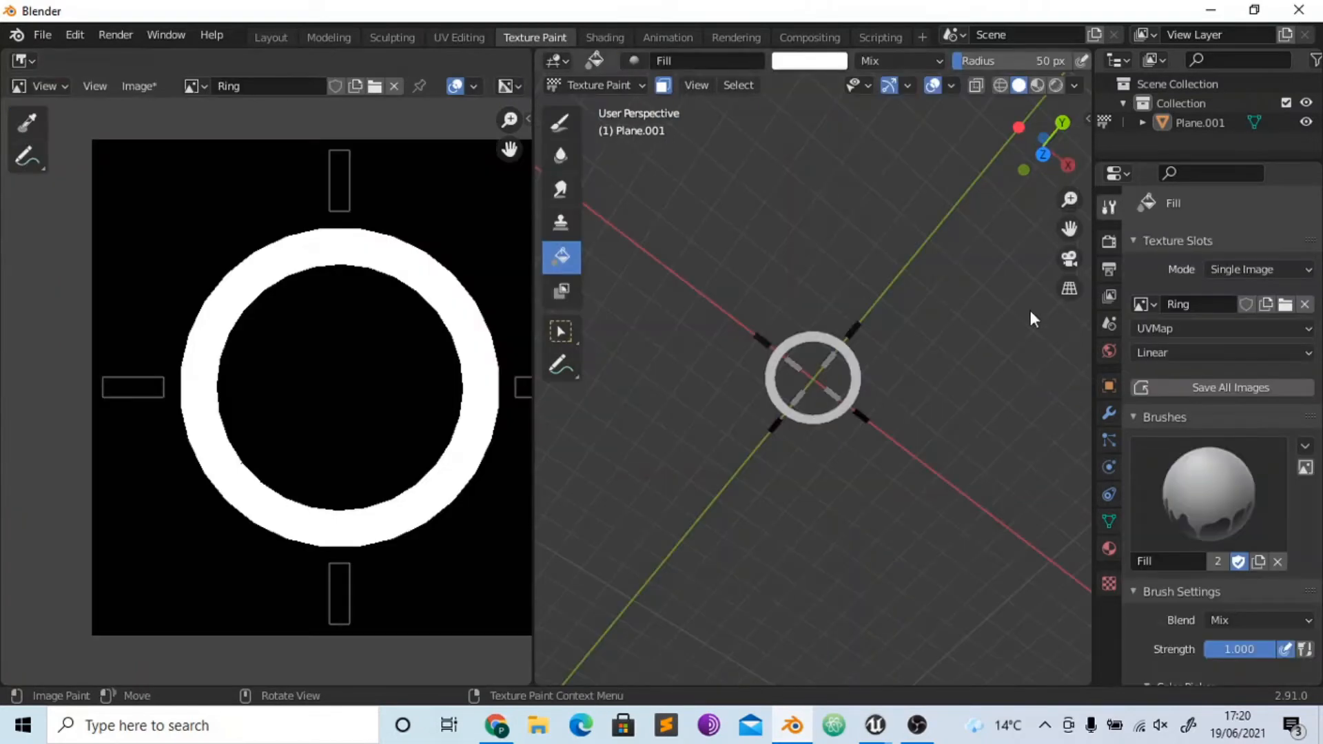
- Unlink the Ring image from the image editor and create a blank 512 x 512 px image named Outer
left_click(1147, 304)
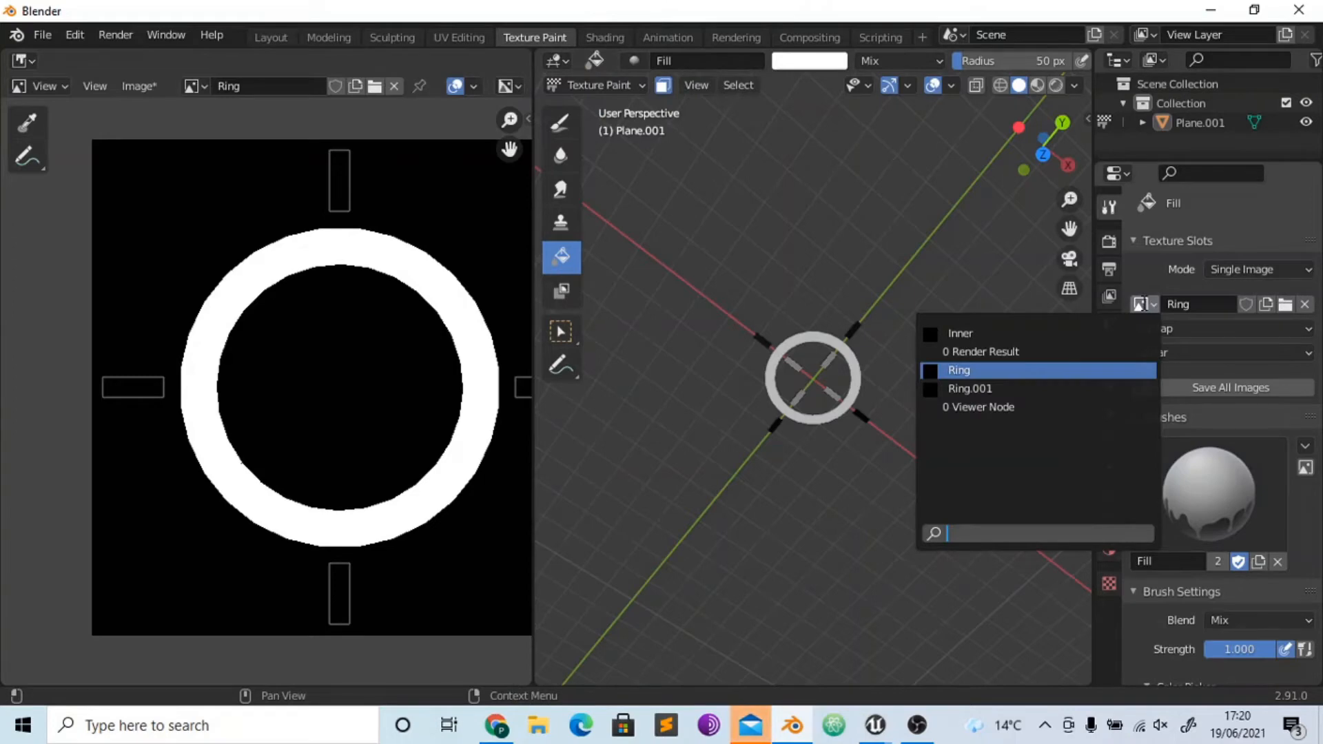
left_click(394, 85)
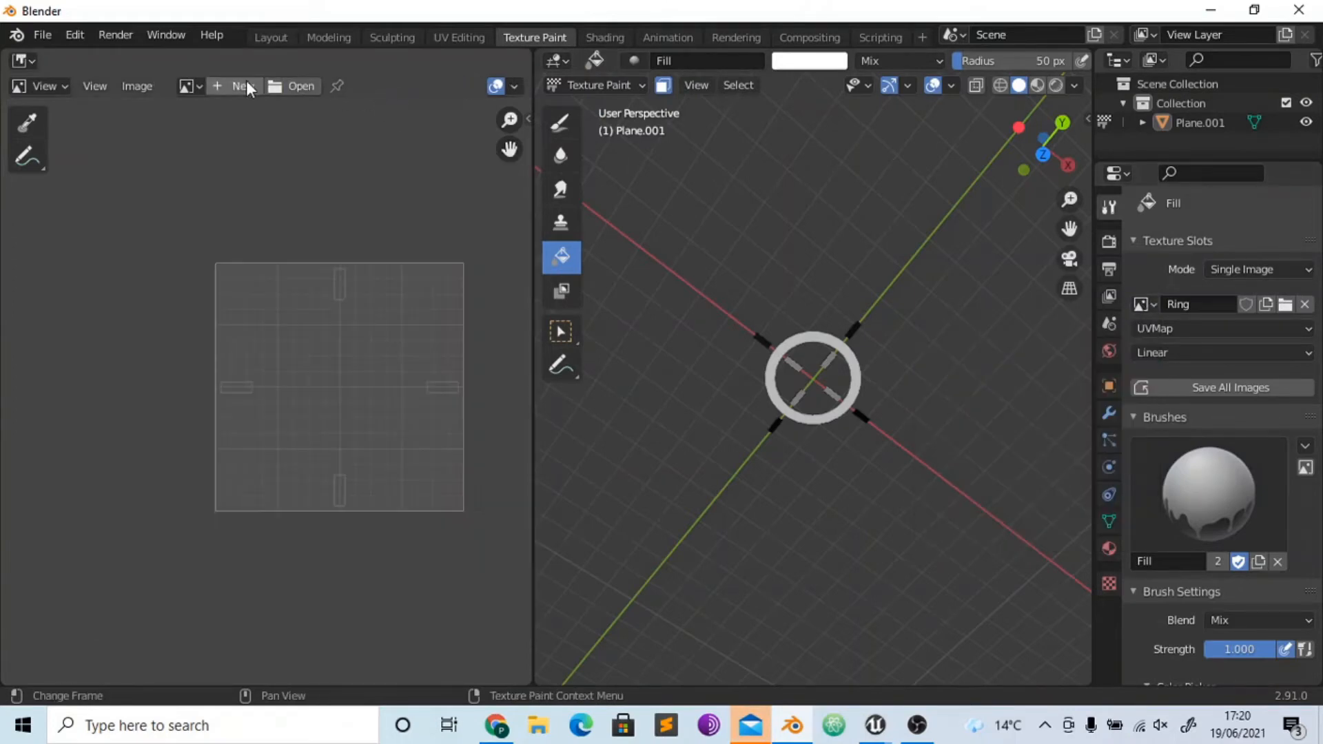
left_click(246, 80)
left_click(268, 113)
type("Outer")
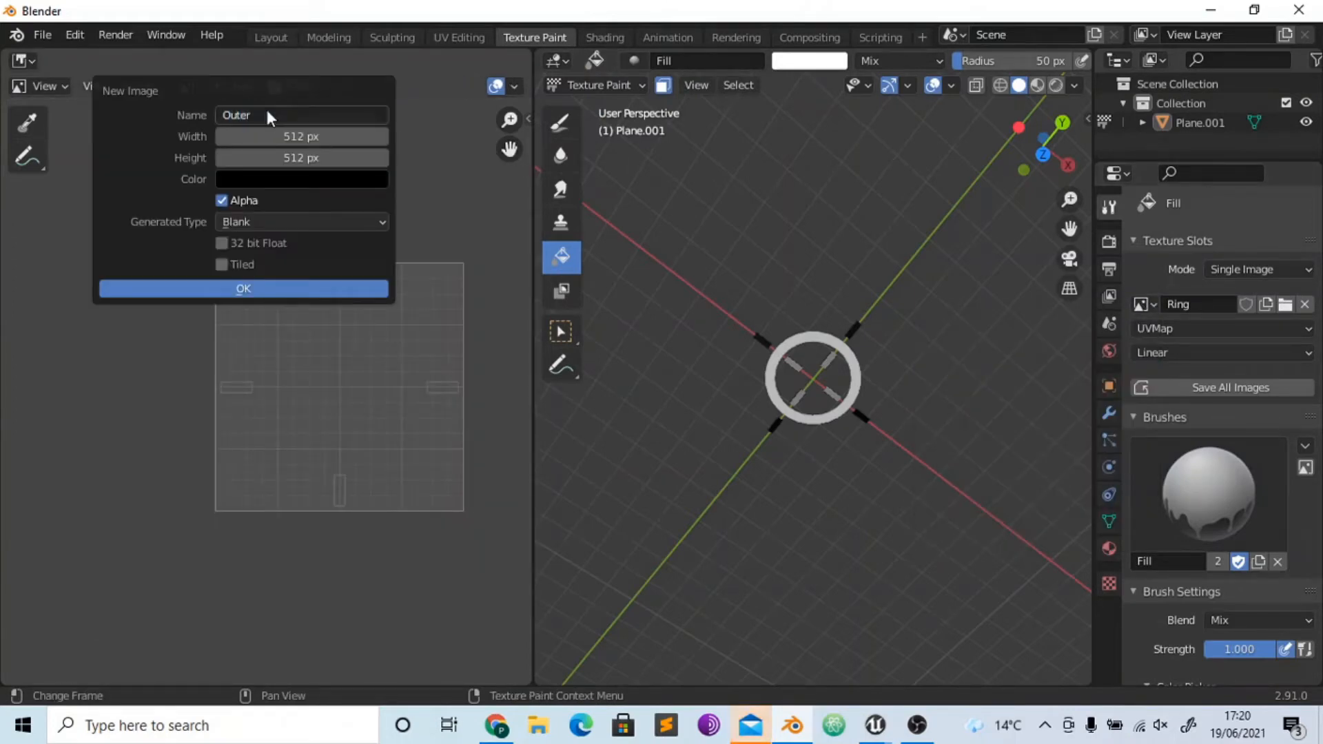
left_click(239, 295)
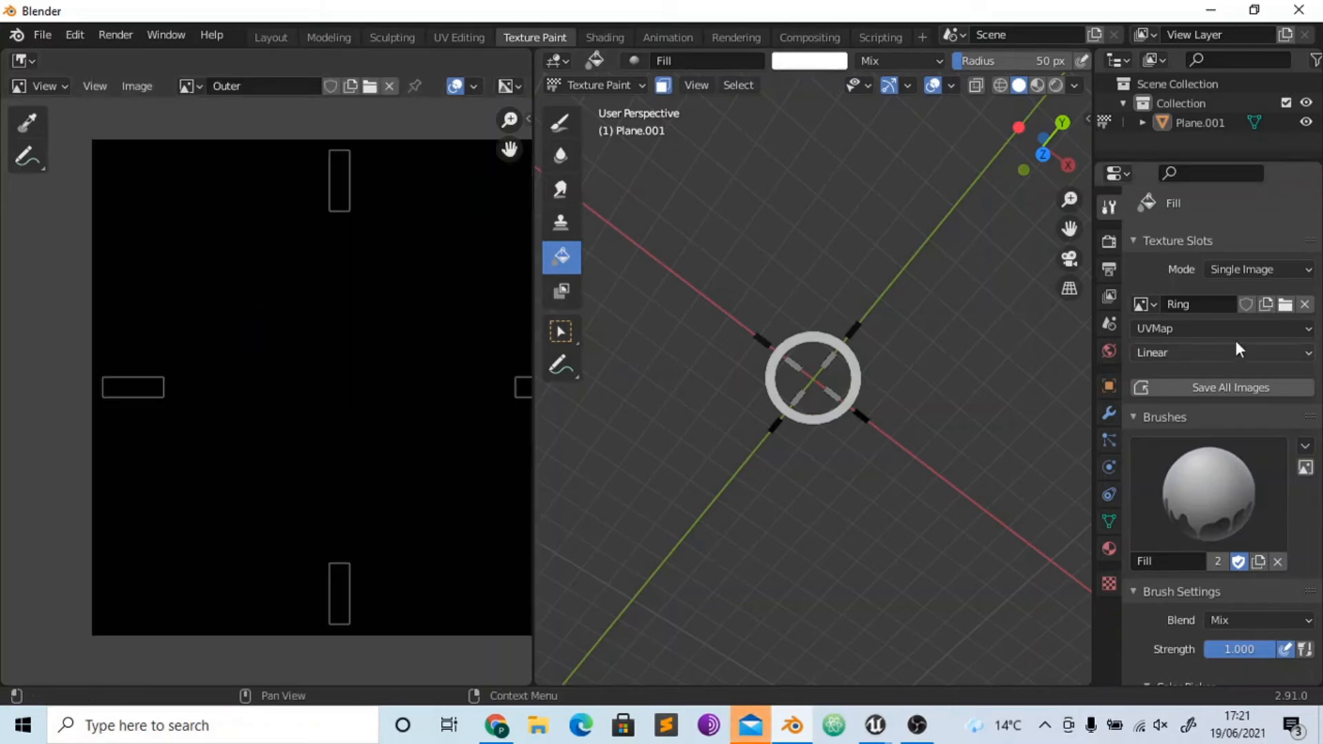
- Assign the Outer image to the texture slot and fill the four outer bars white on the model
left_click(1147, 304)
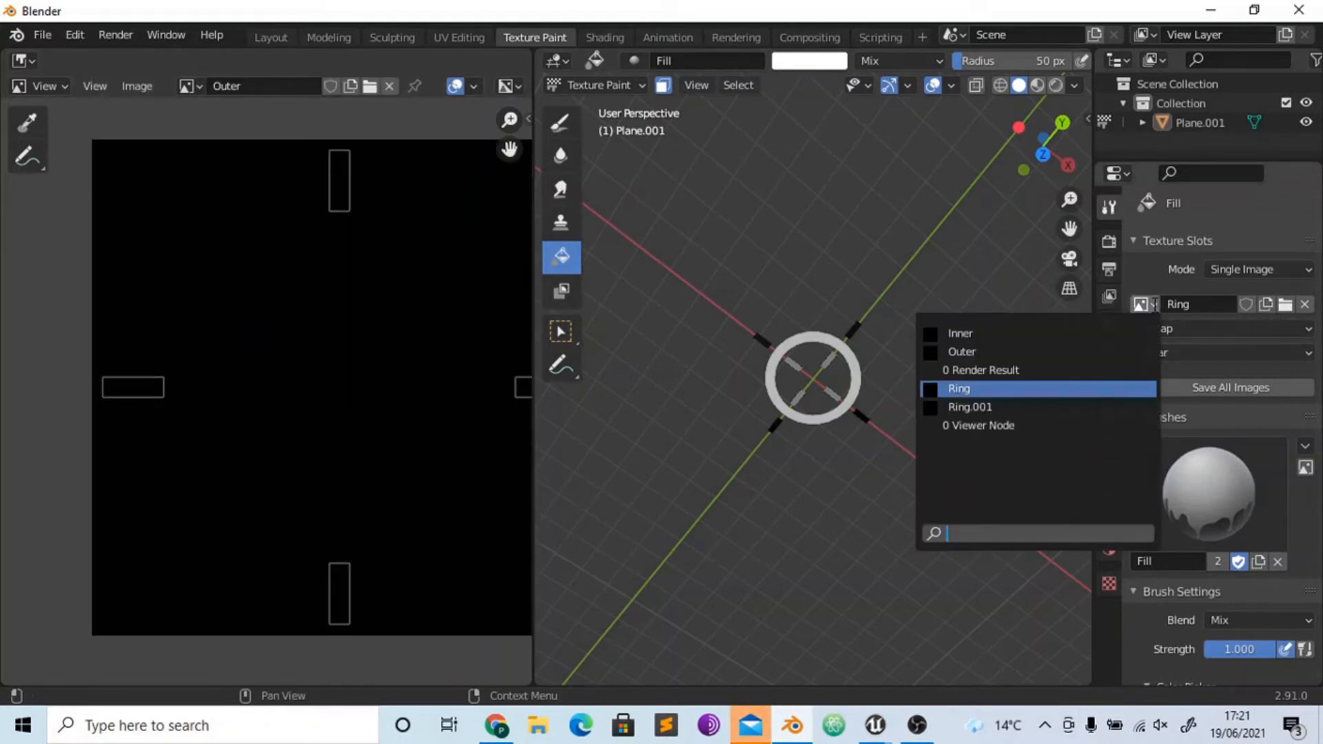
left_click(1061, 352)
left_click(867, 326)
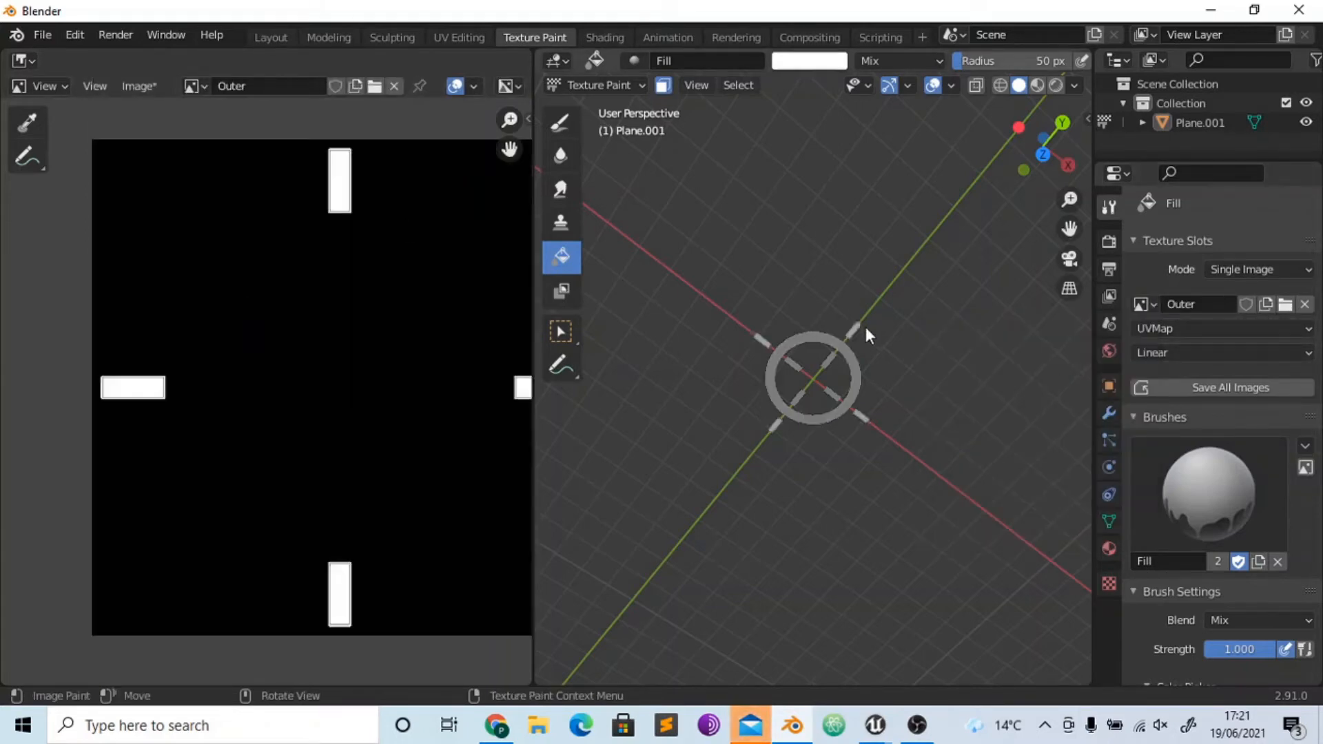
- In the Shading workspace, add an Image Texture node to the crosshair material and duplicate it twice
left_click(605, 37)
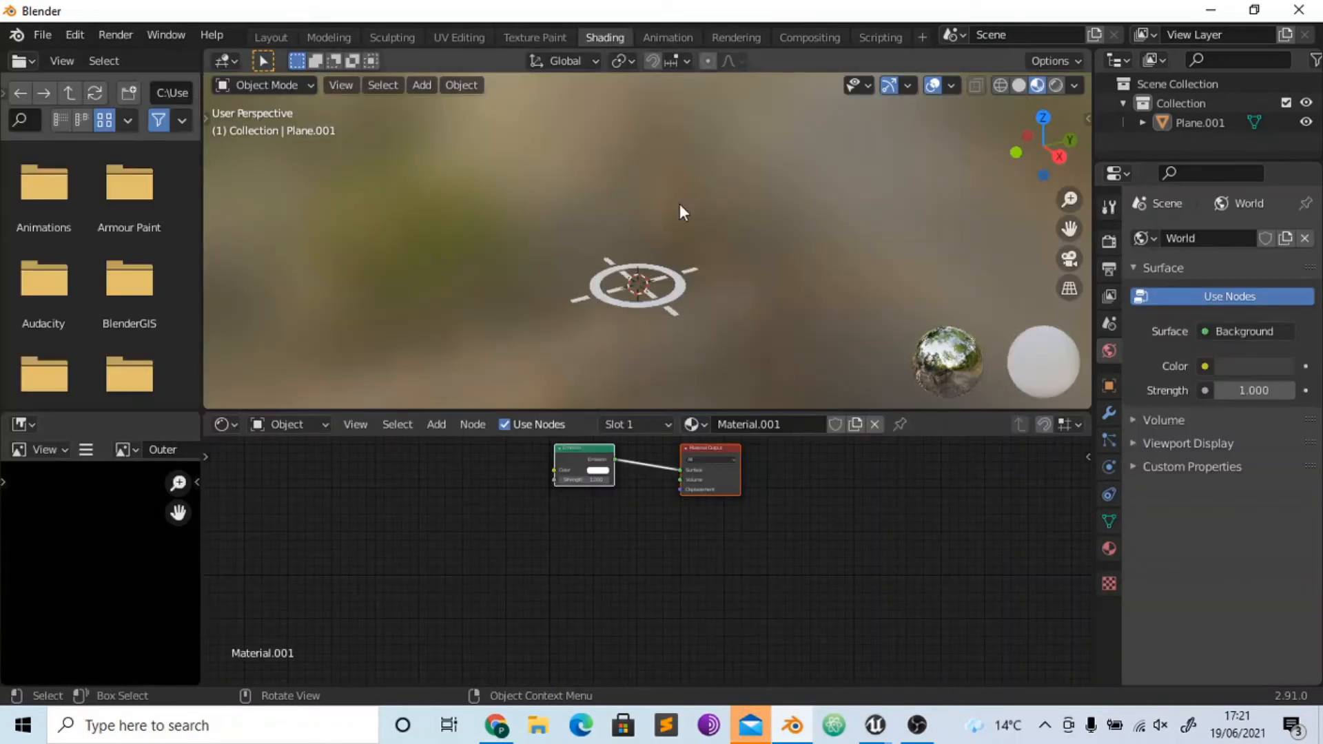
key("shift+a")
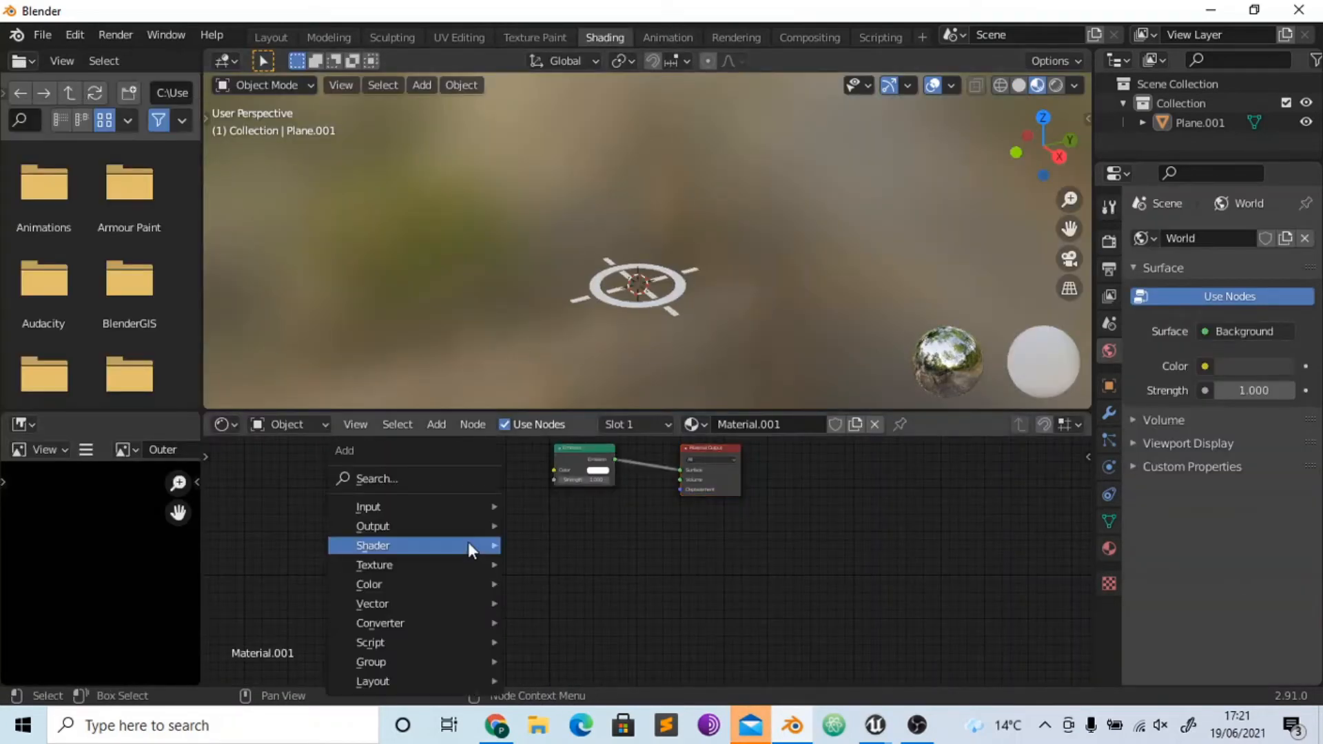
mouse_move(465, 562)
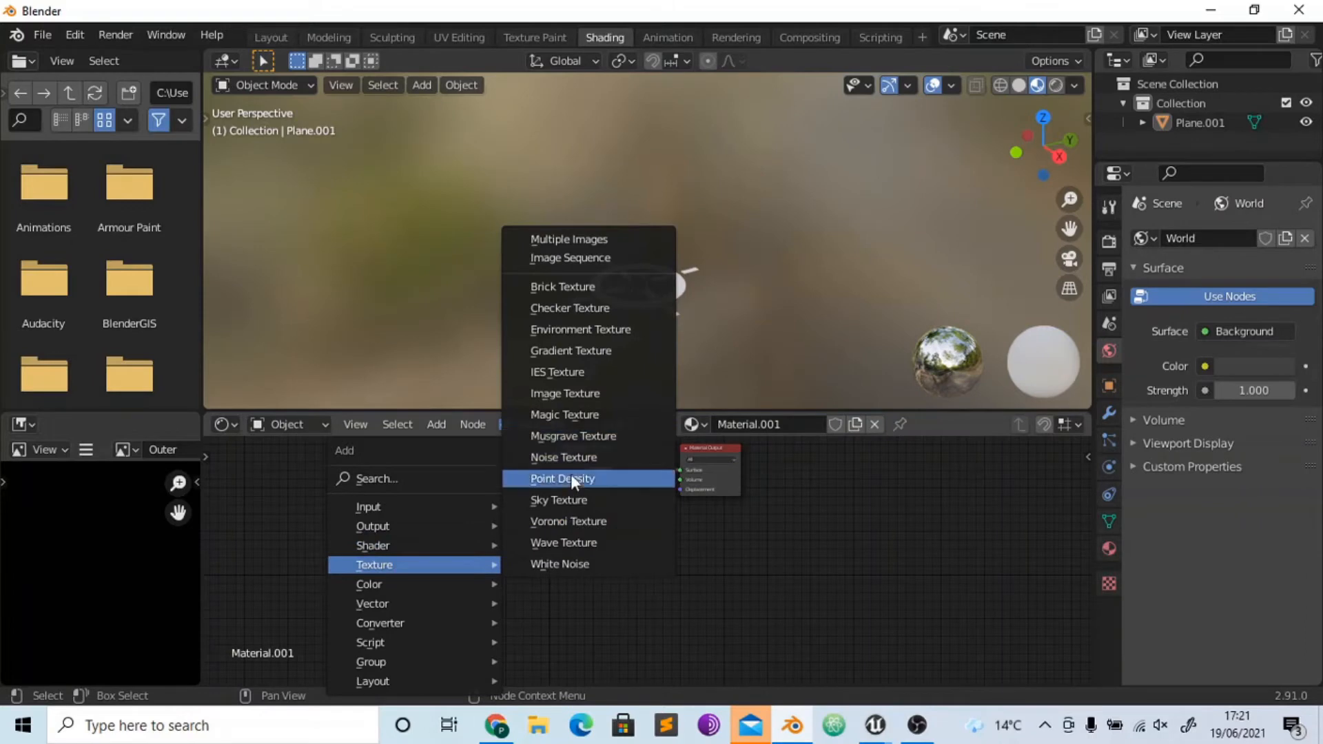
left_click(565, 393)
left_click(321, 453)
key("shift+d")
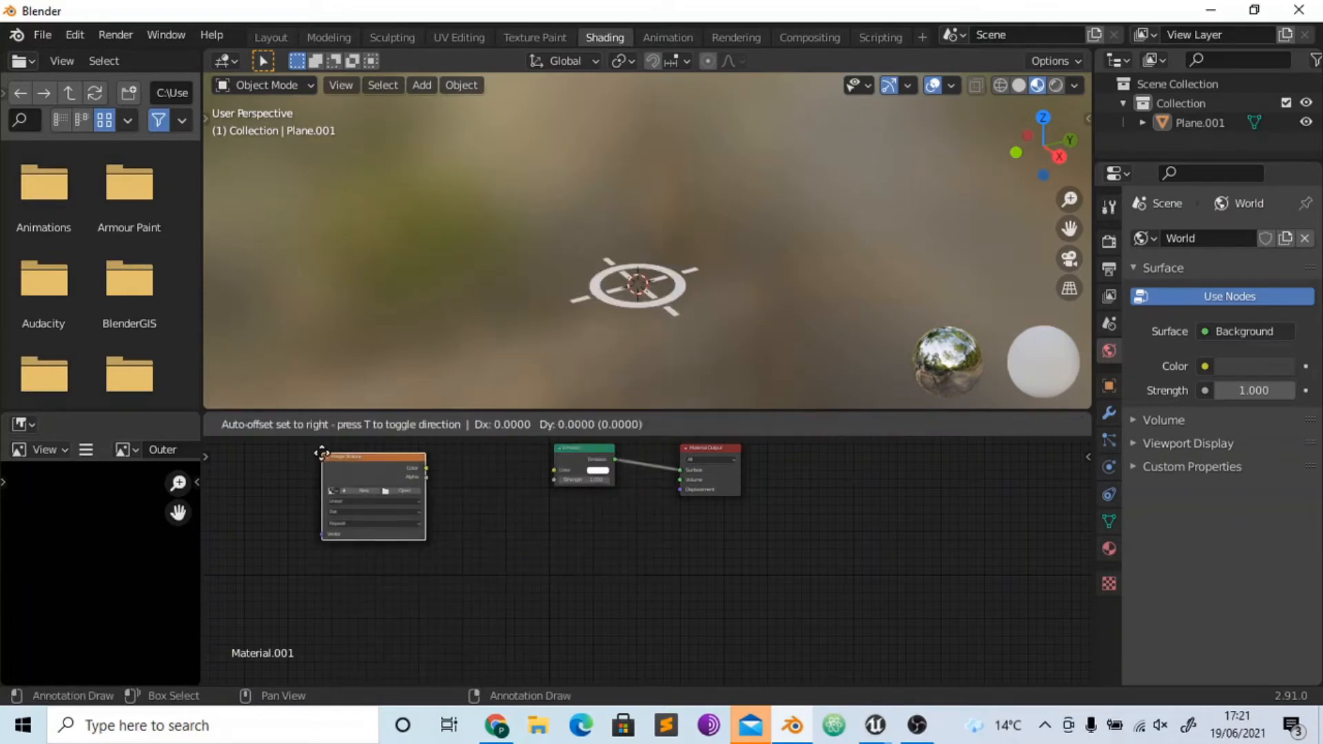
left_click(310, 542)
key("shift+d")
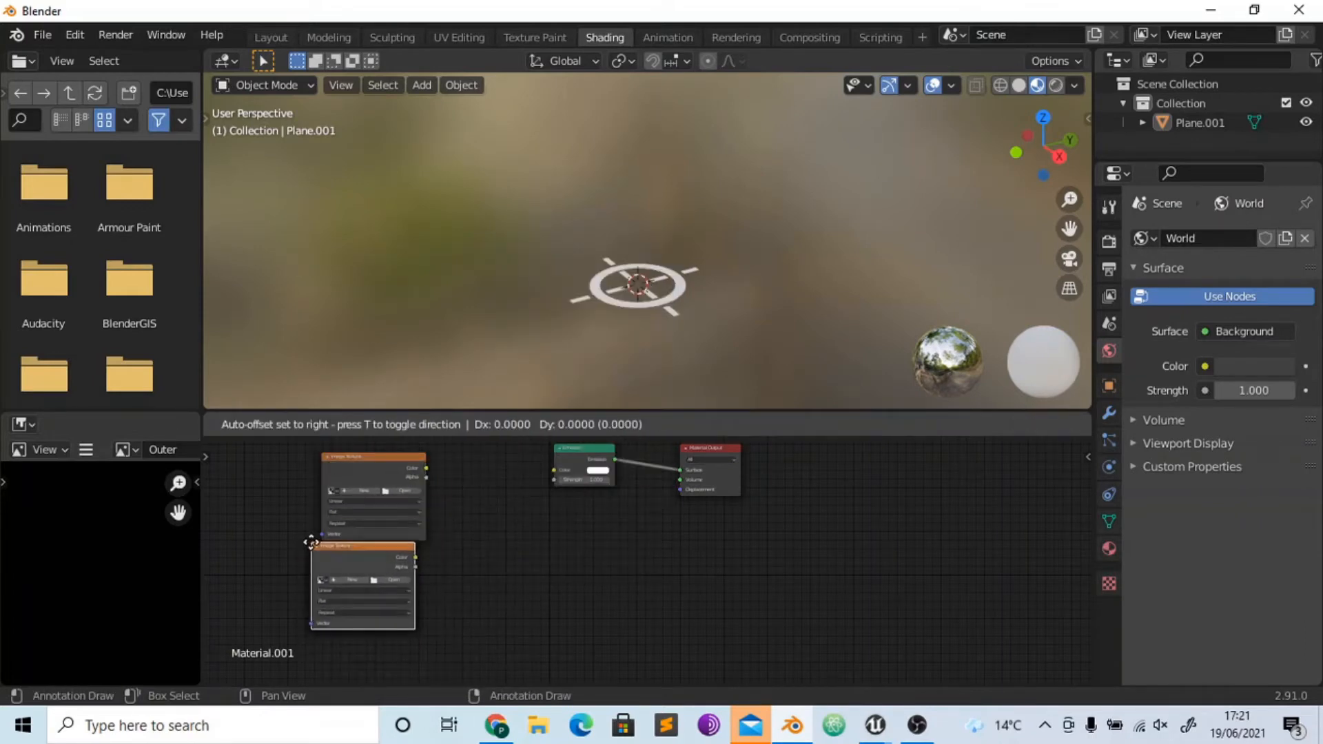
left_click(457, 573)
- Add a Combine RGB node and connect the three Image Texture Color outputs to its R, G and B inputs
scroll(557, 515, "up", 1)
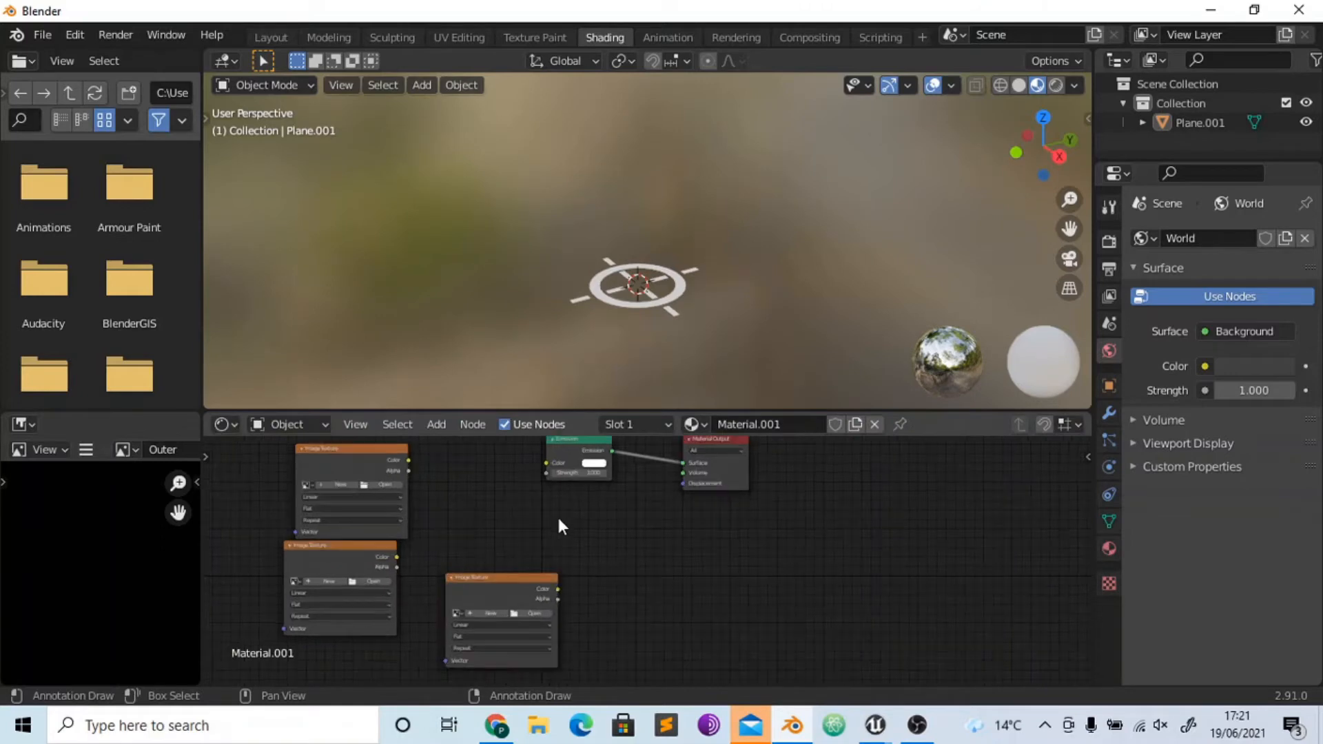
scroll(559, 522, "up", 1)
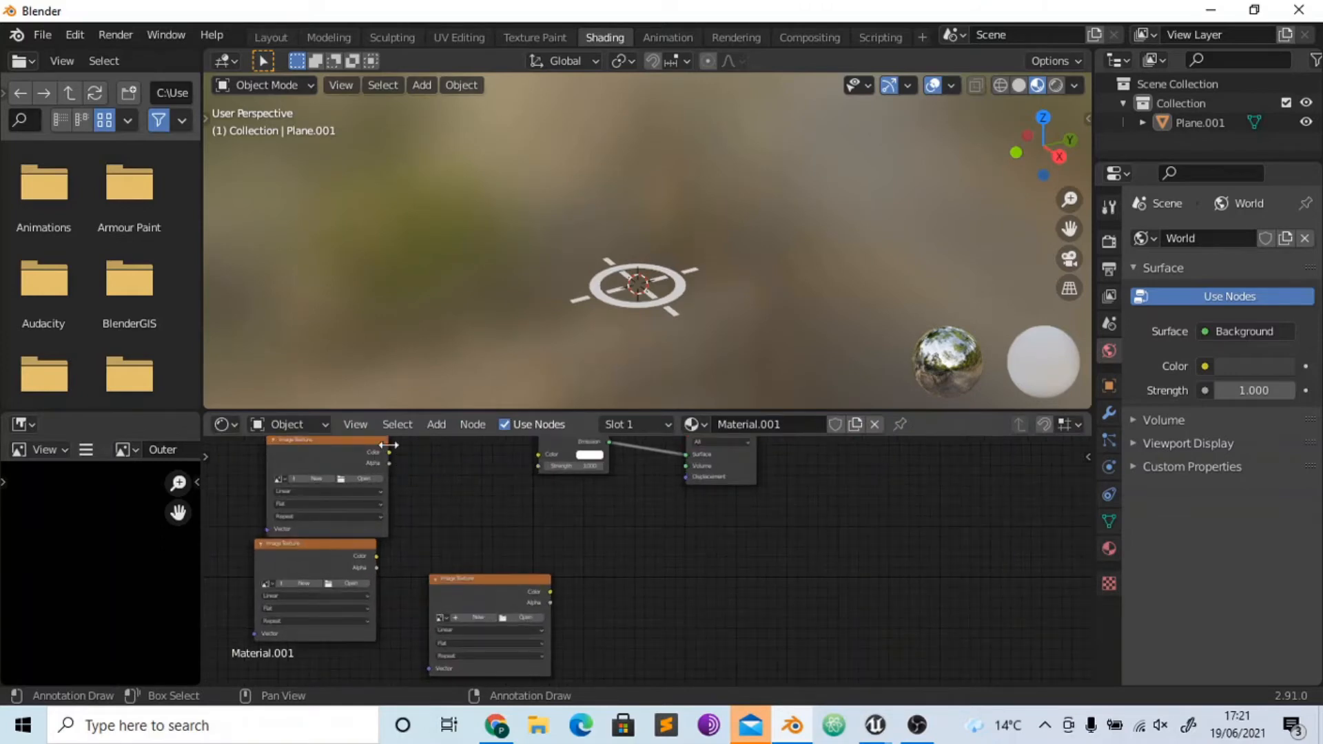
key("shift+a")
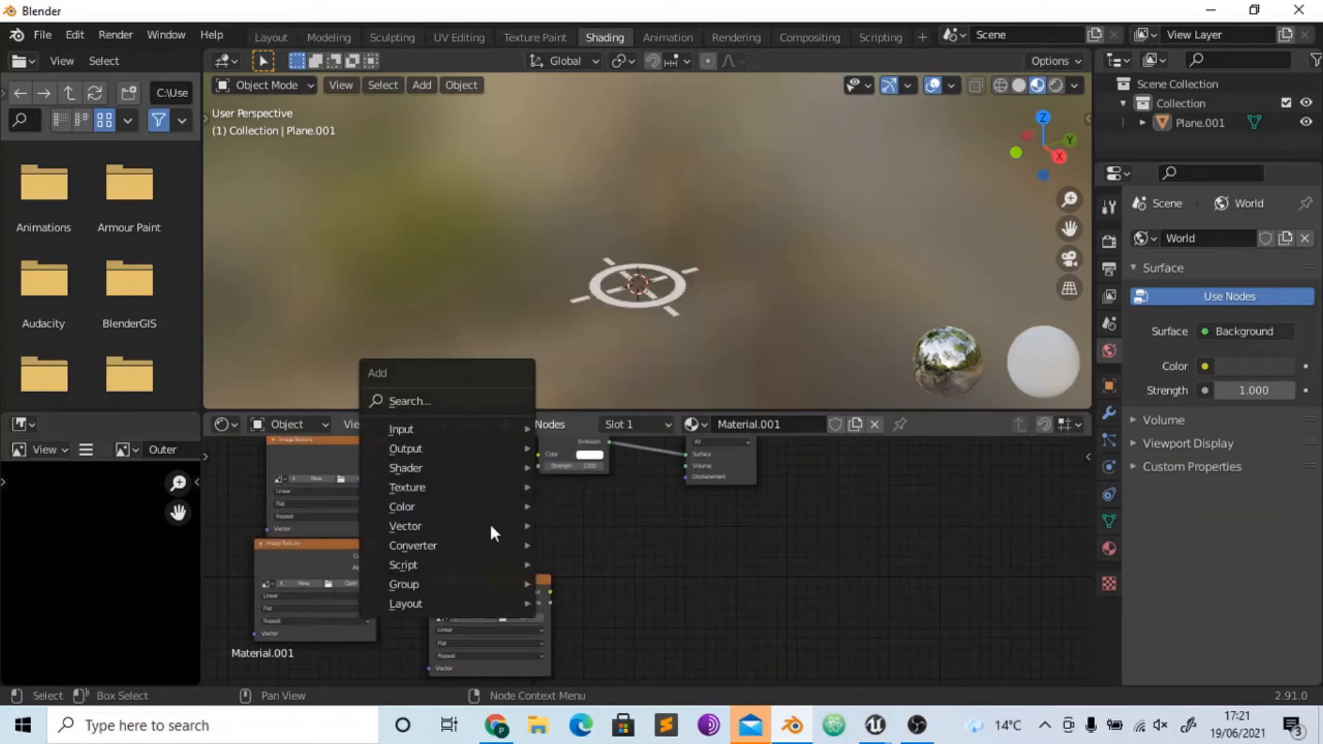
mouse_move(483, 546)
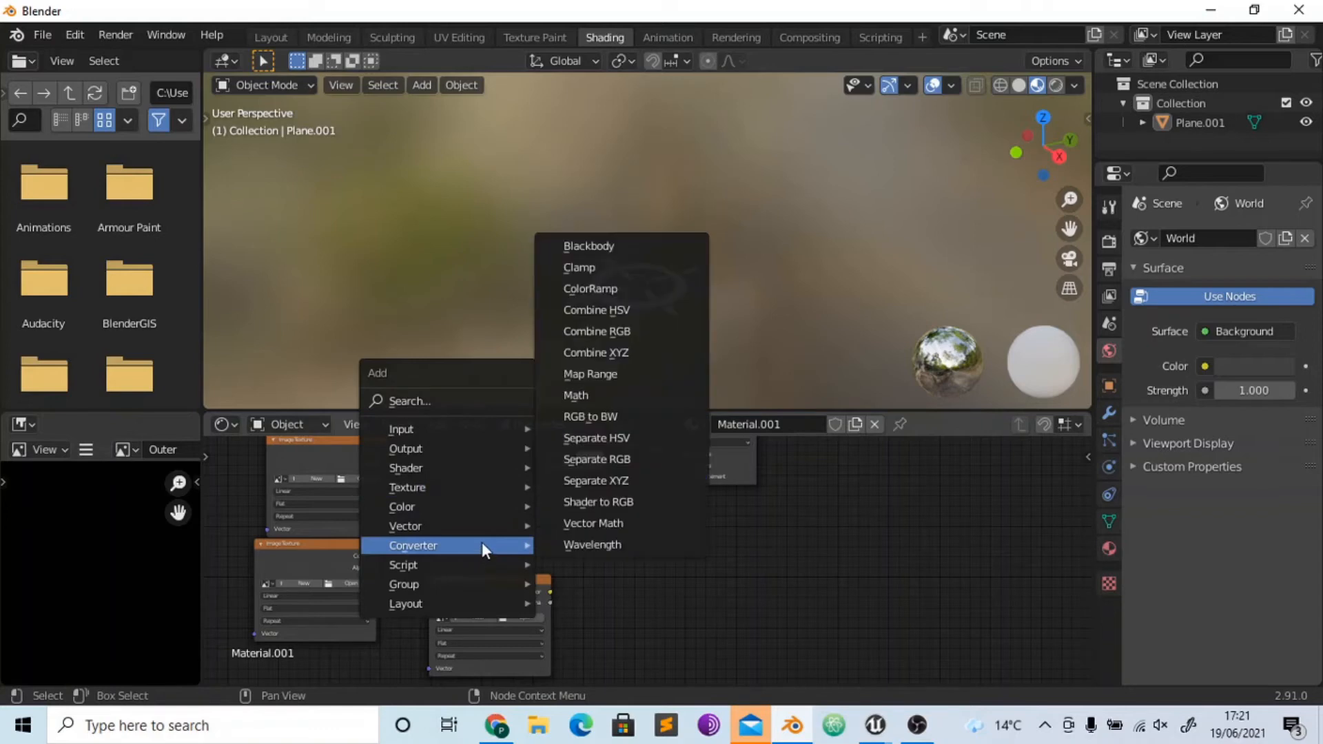
left_click(585, 332)
left_click(612, 507)
left_click_drag(390, 453, 376, 555)
left_click_drag(550, 592, 616, 553)
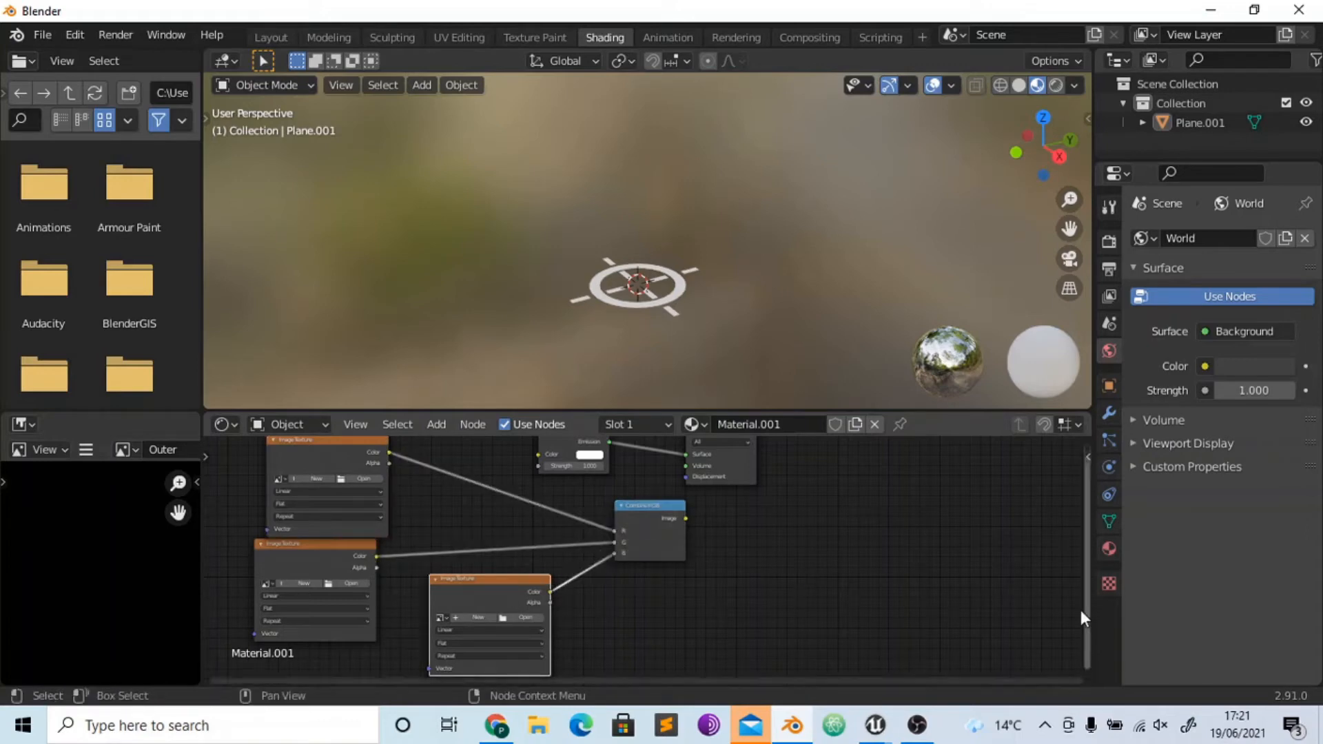
- Move the Emission and Material Output nodes beyond the Combine RGB node and connect its Image output to the Emission Color
left_click_drag(1085, 601, 1081, 548)
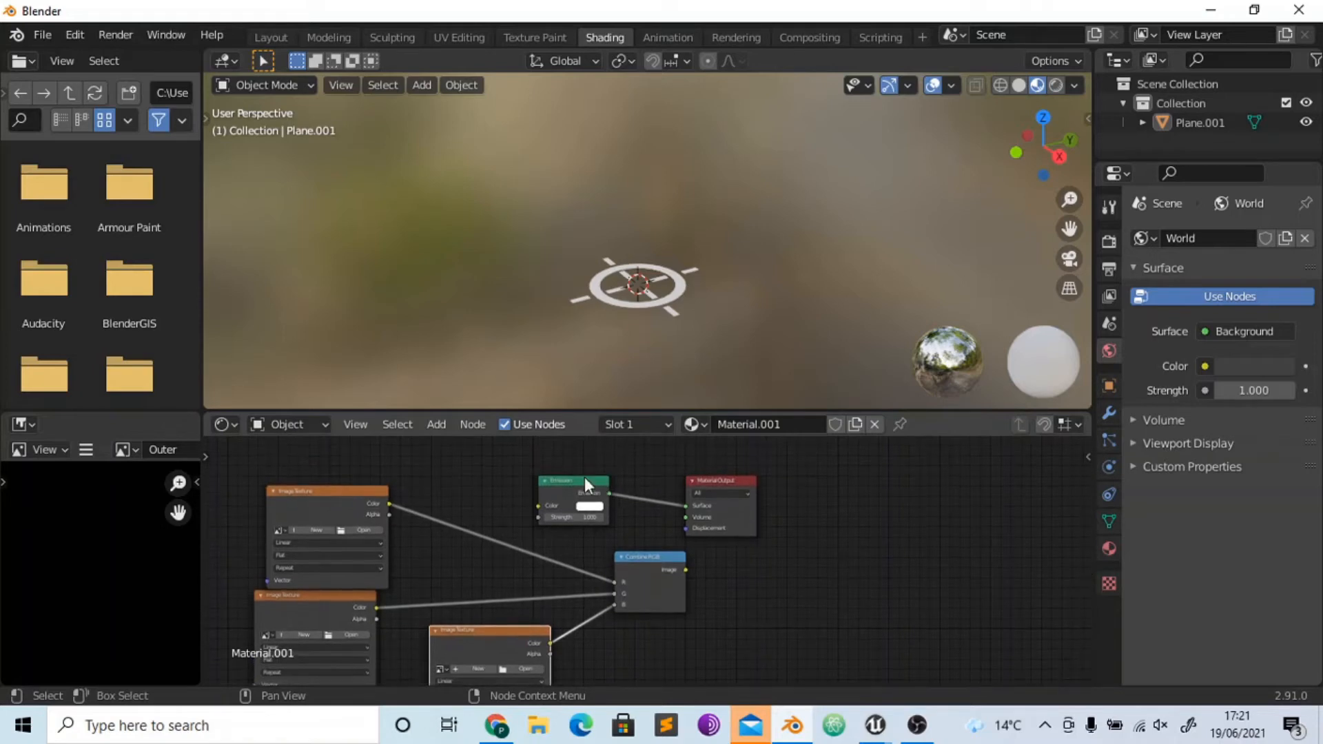
left_click_drag(571, 462, 945, 519)
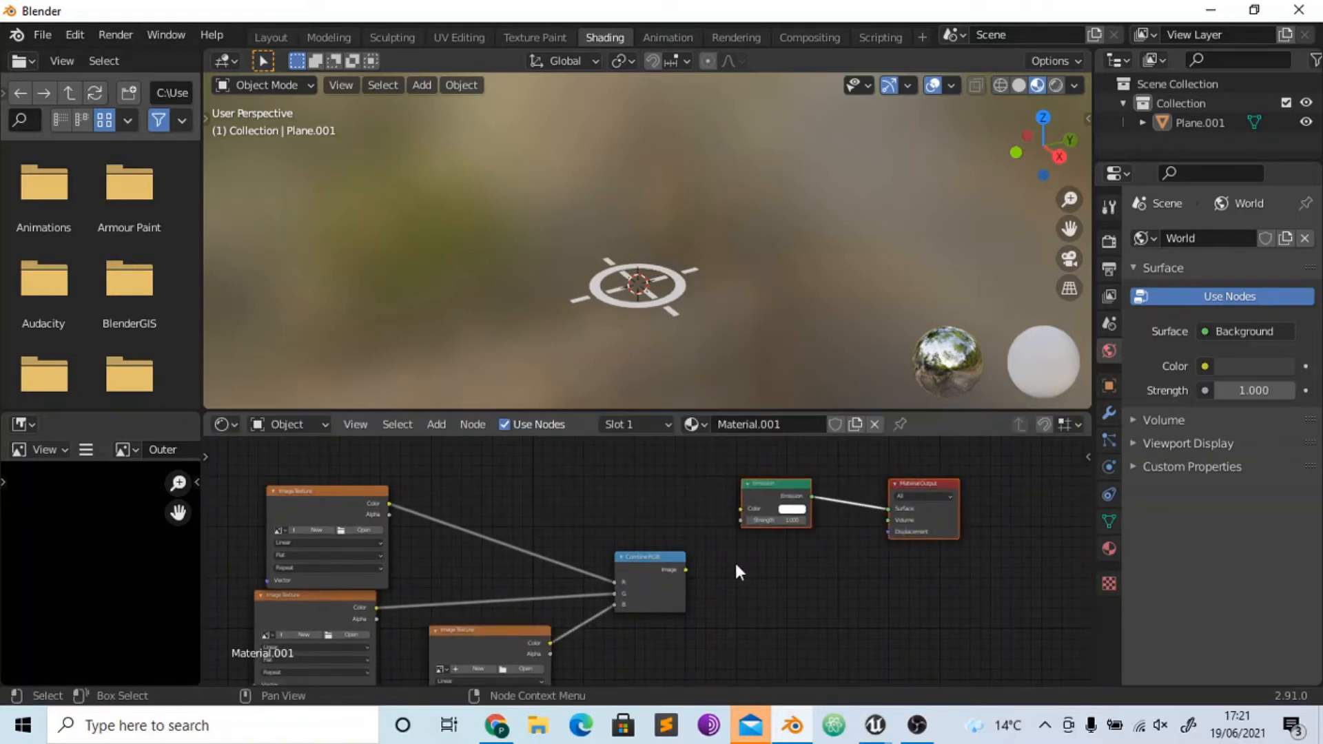
left_click_drag(687, 570, 742, 509)
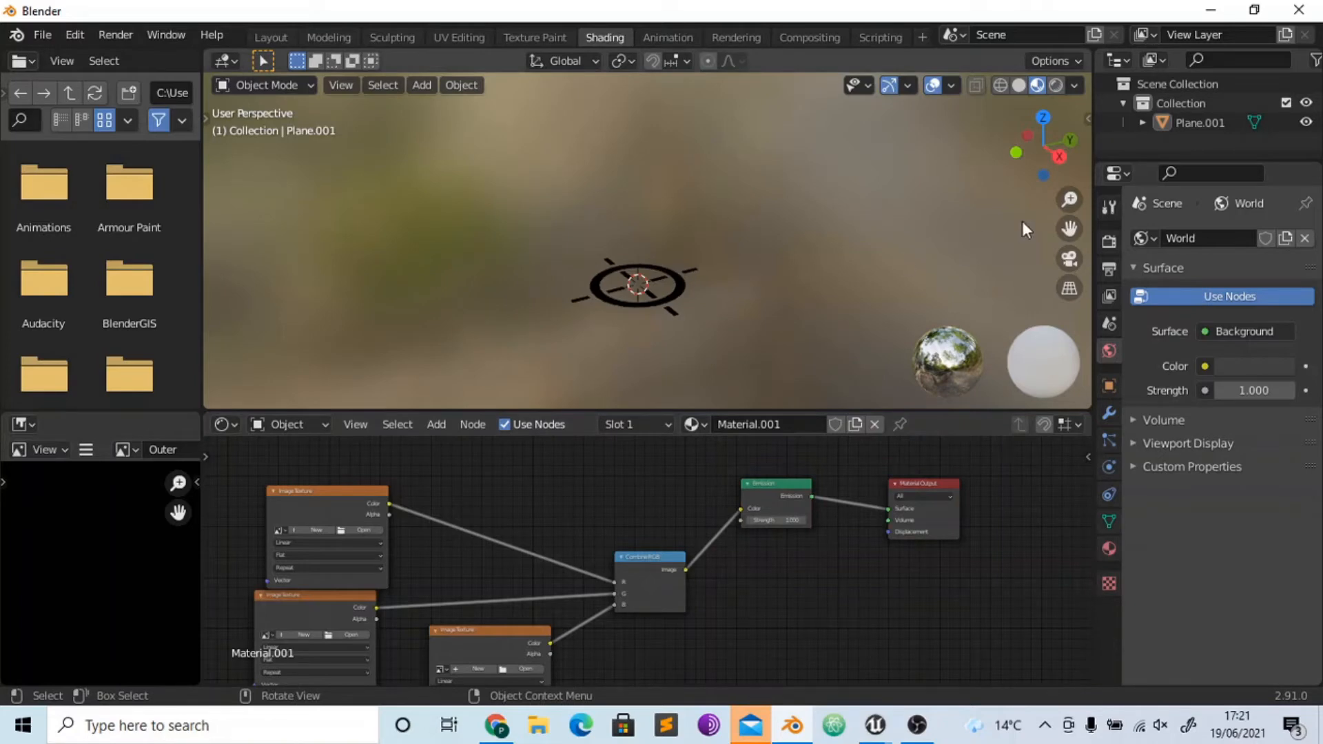
- Assign the Inner, Ring and Outer images to the texture nodes feeding the R, G and B inputs respectively
left_click_drag(1016, 129, 1026, 249)
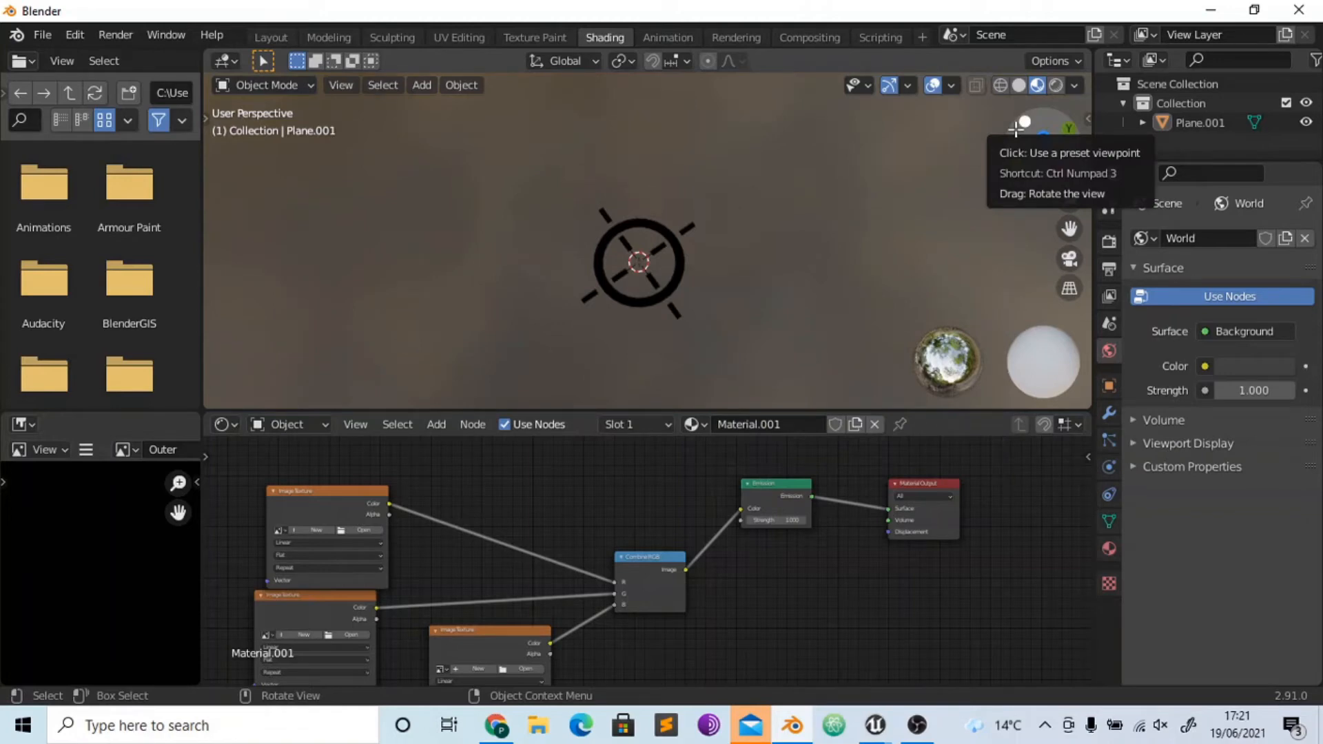
left_click(282, 530)
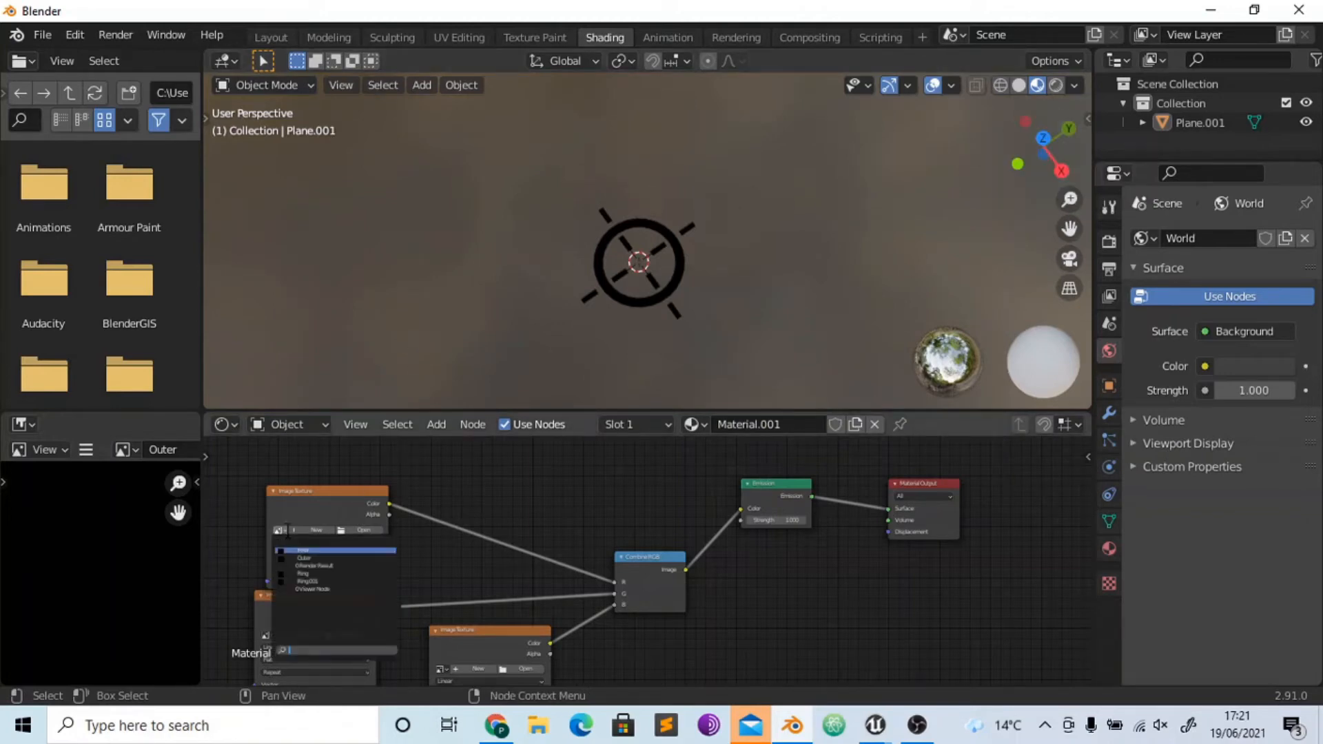
left_click(303, 550)
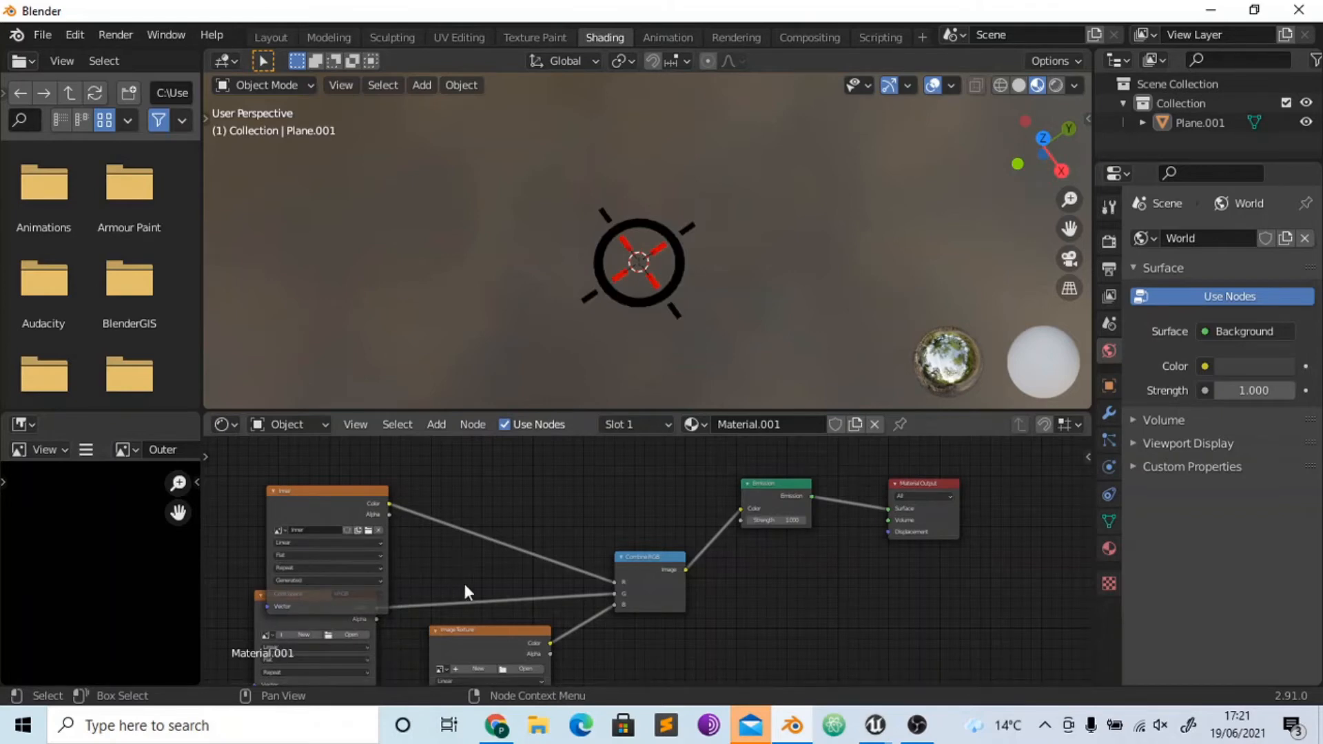
left_click_drag(1088, 522, 1090, 603)
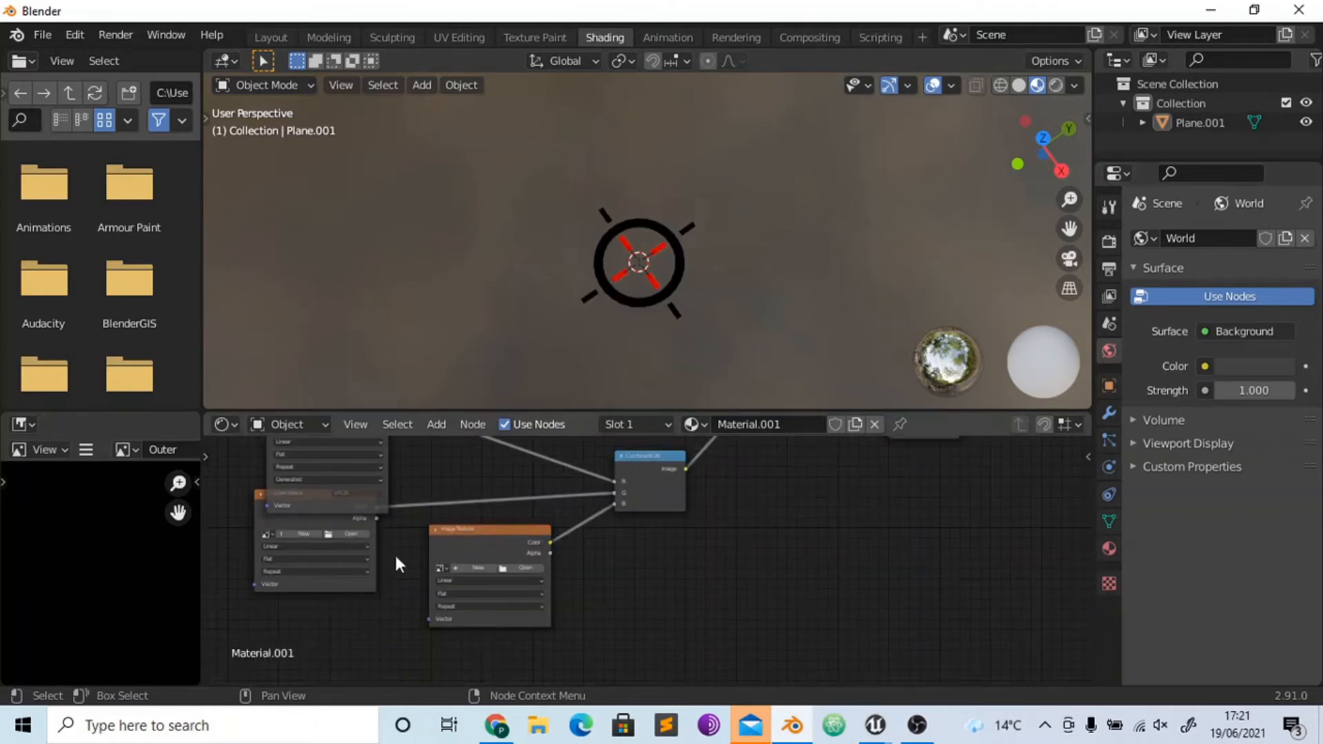
left_click(273, 532)
left_click(336, 579)
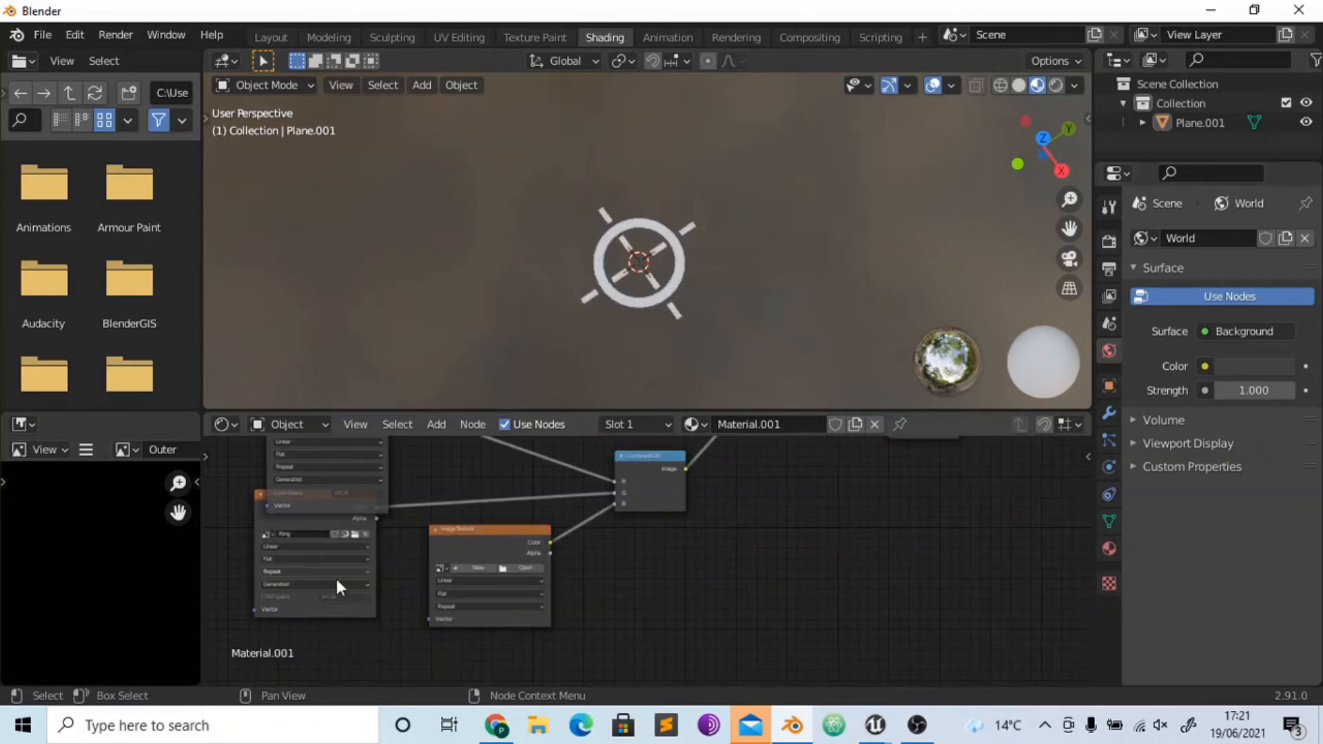
left_click(441, 569)
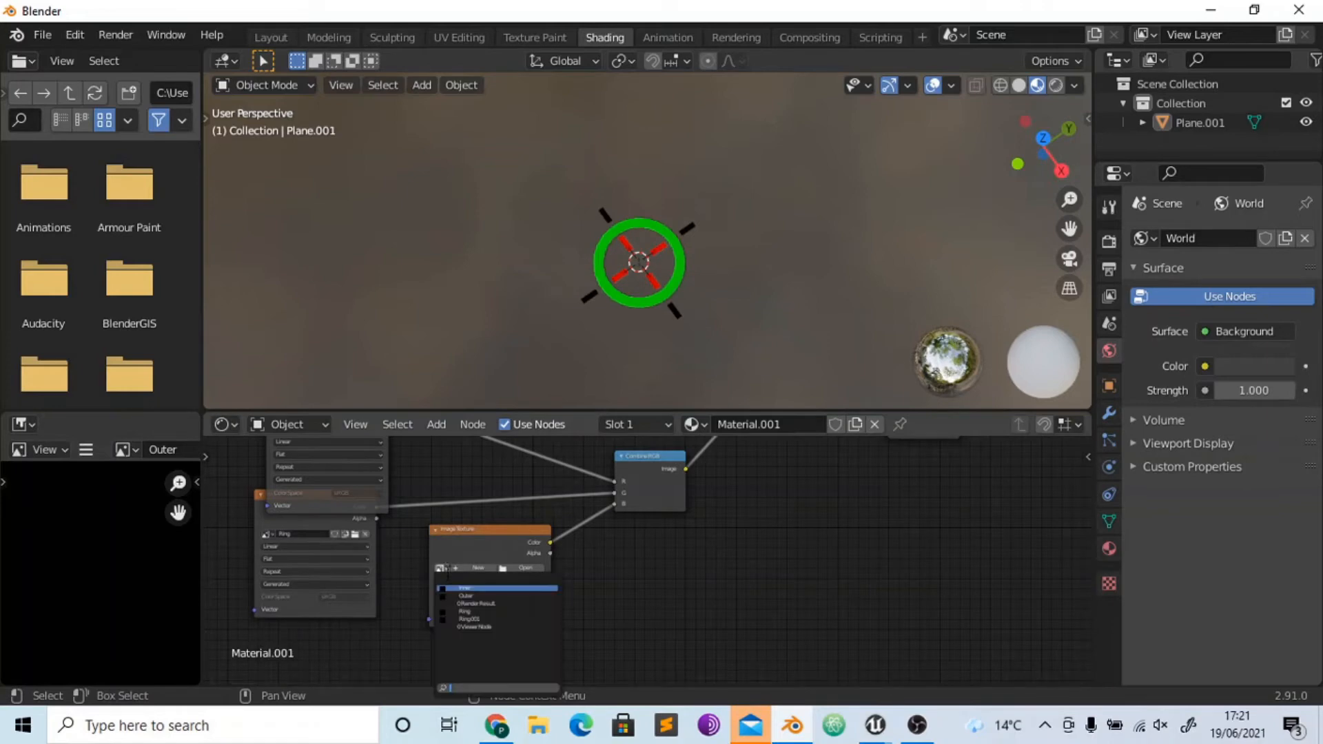
left_click(491, 602)
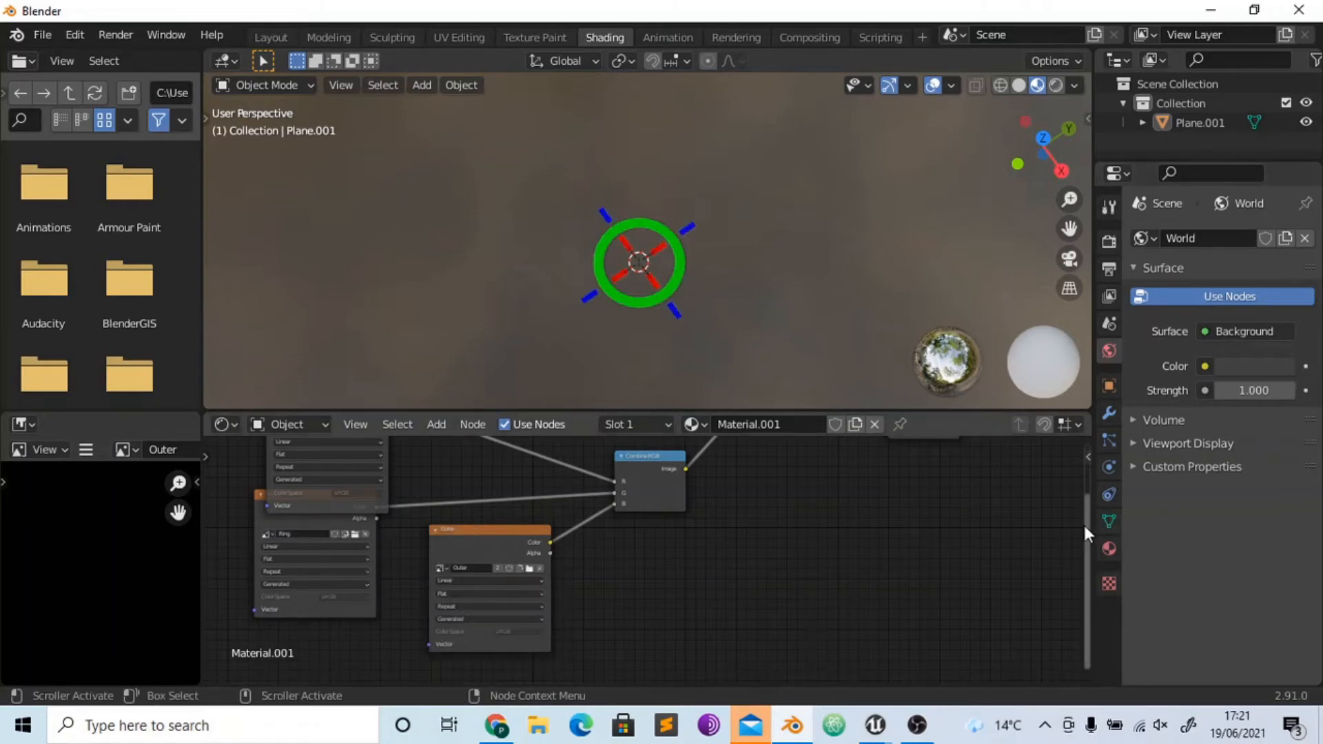
- Add a separate Image Texture node holding a blank 512 x 512 px image named Recticle
left_click_drag(1085, 525, 1085, 469)
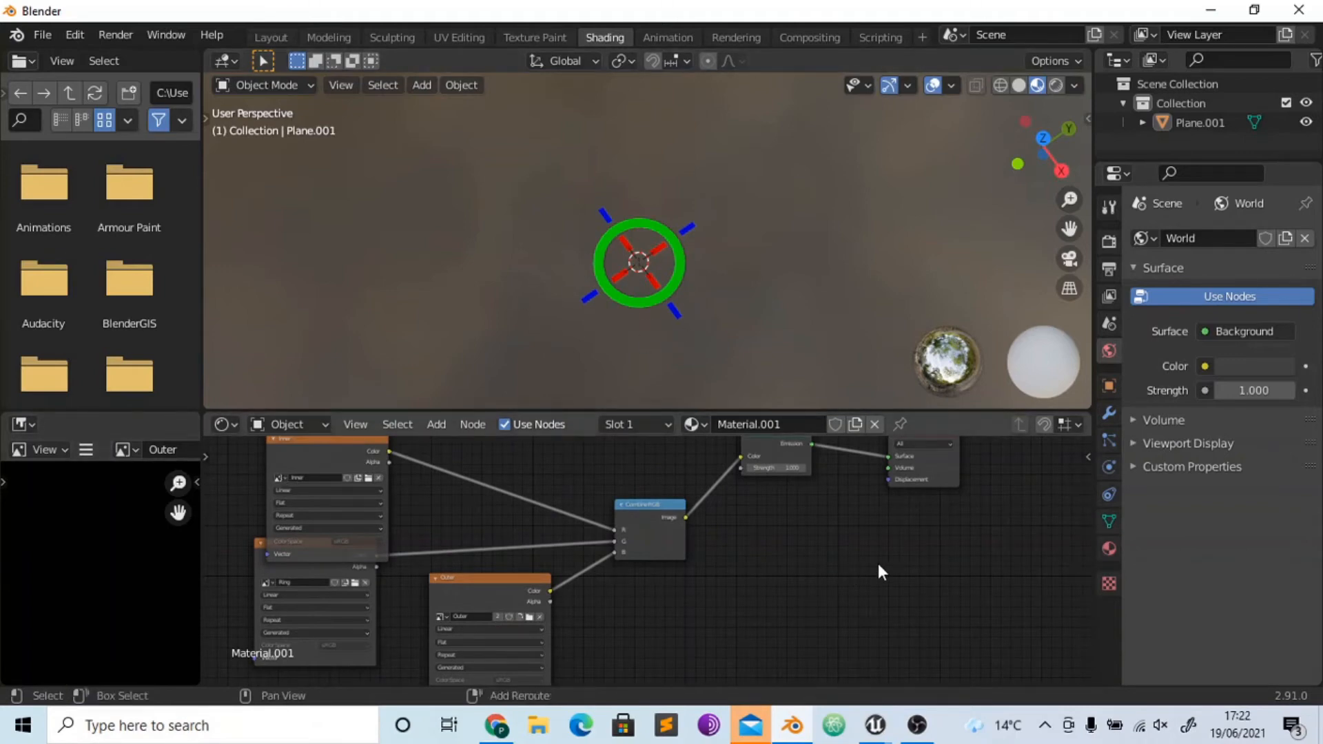
key("shift+a")
mouse_move(821, 506)
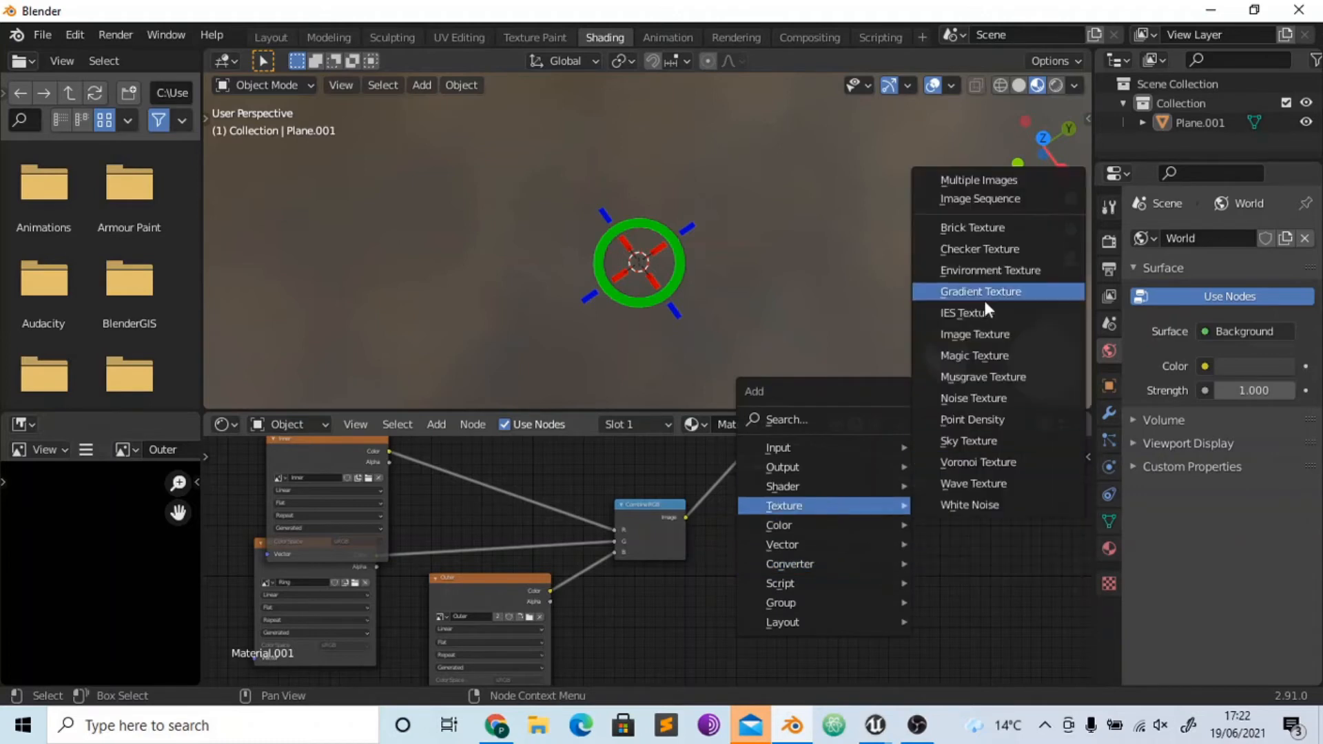
left_click(983, 334)
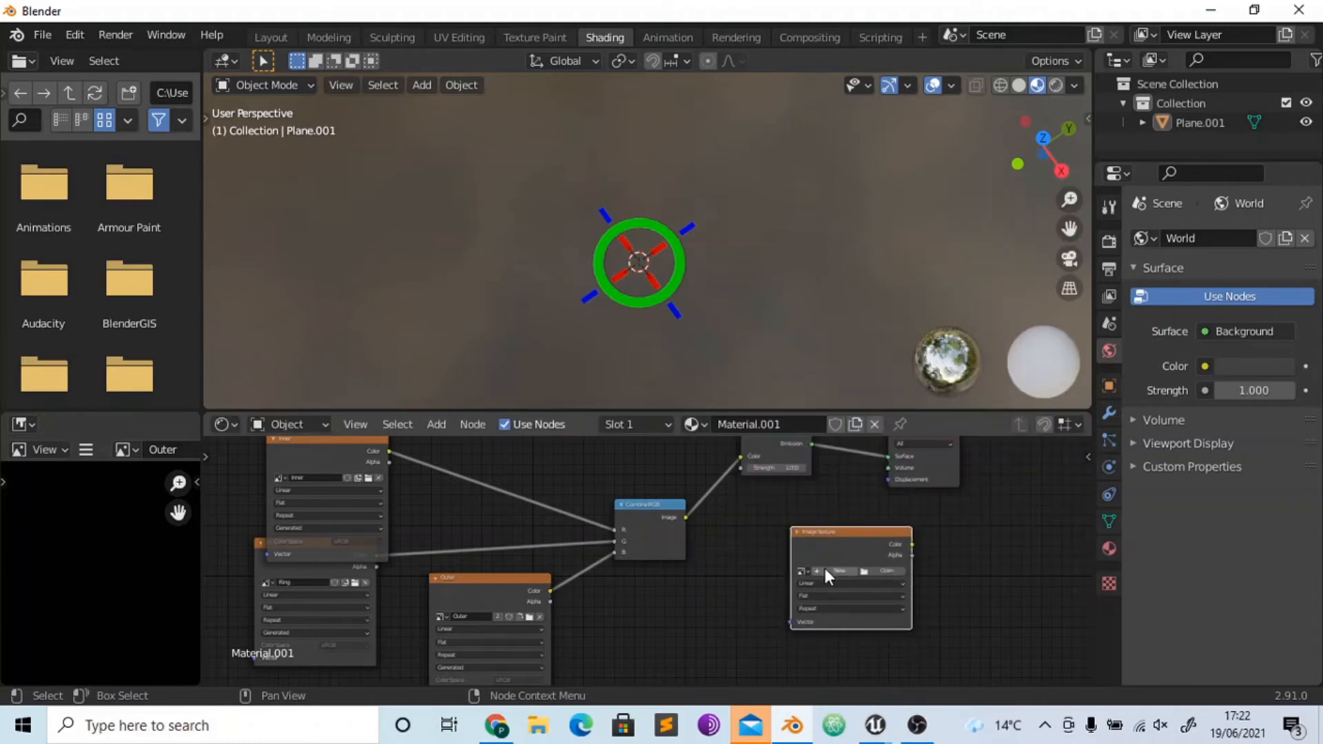
left_click(832, 572)
left_click(842, 508)
type("Recticle")
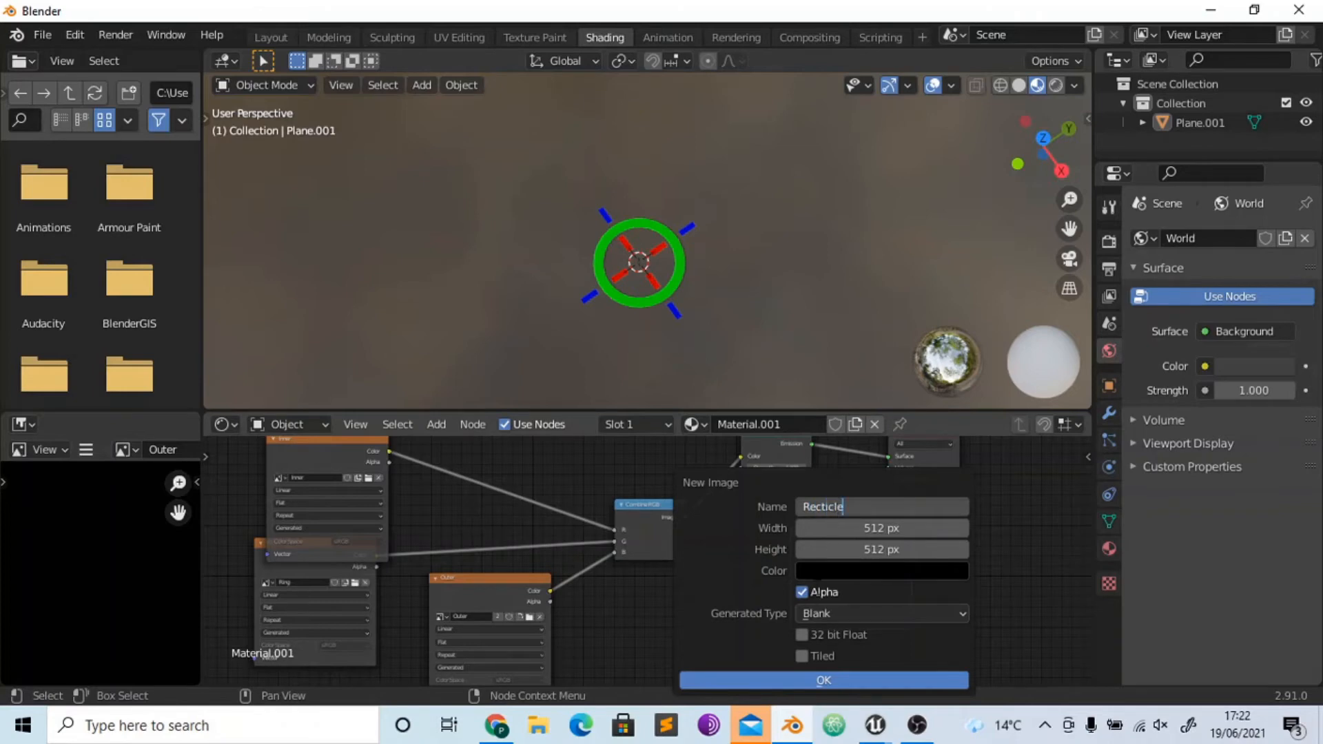
key("Return")
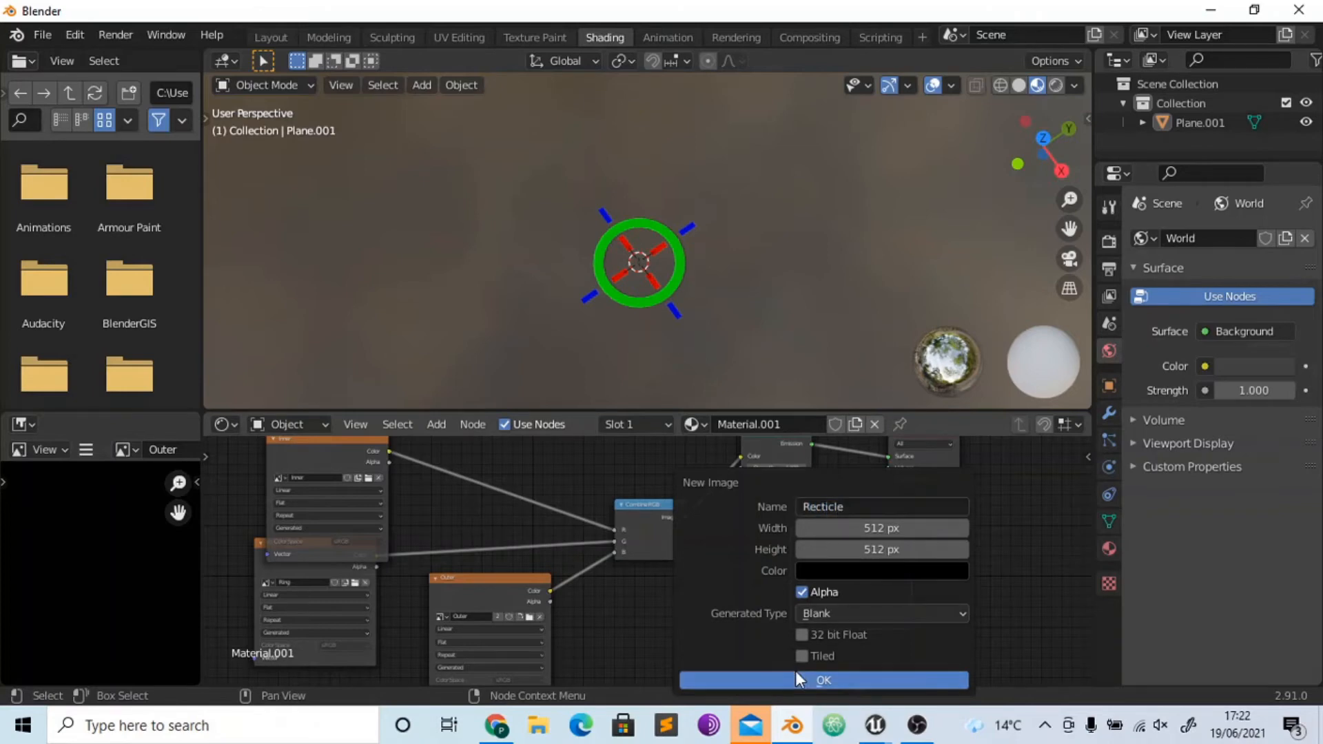
left_click(795, 675)
- Set the render engine to Cycles and the bake type to Emit
left_click(1110, 236)
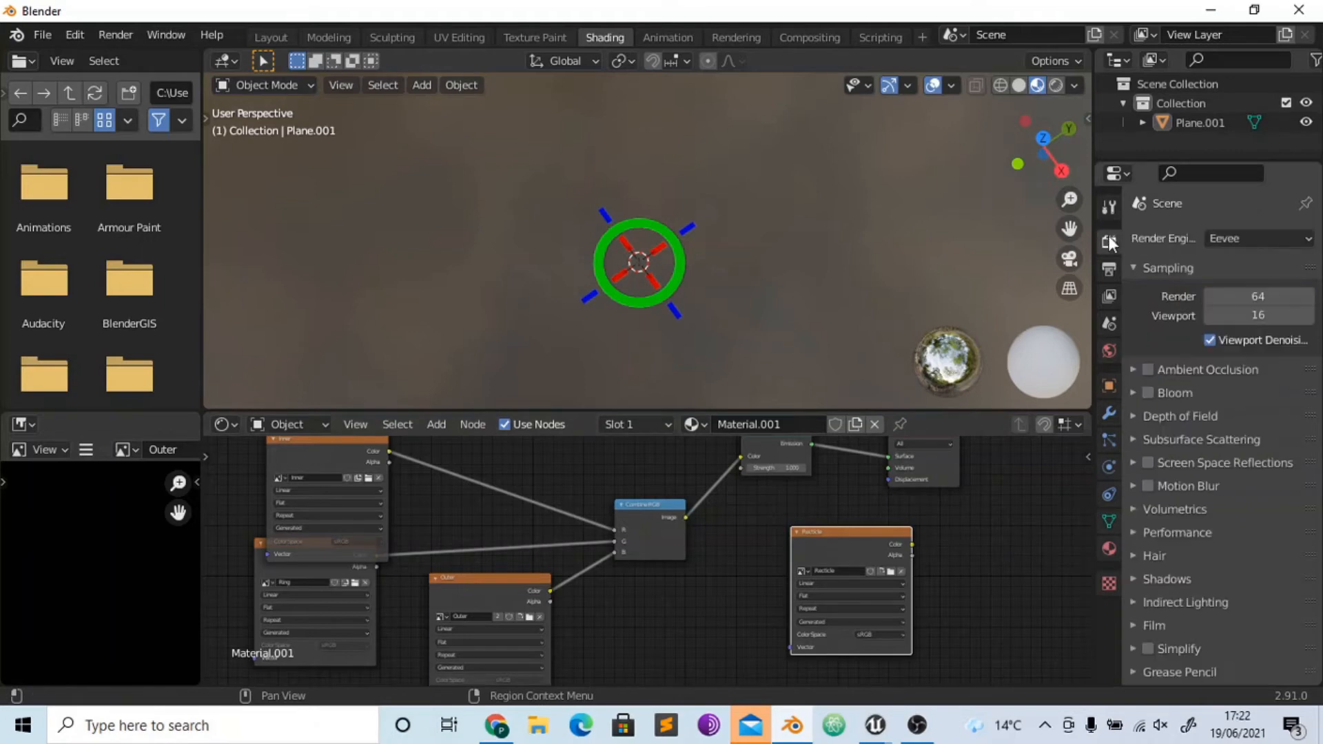
left_click(1247, 240)
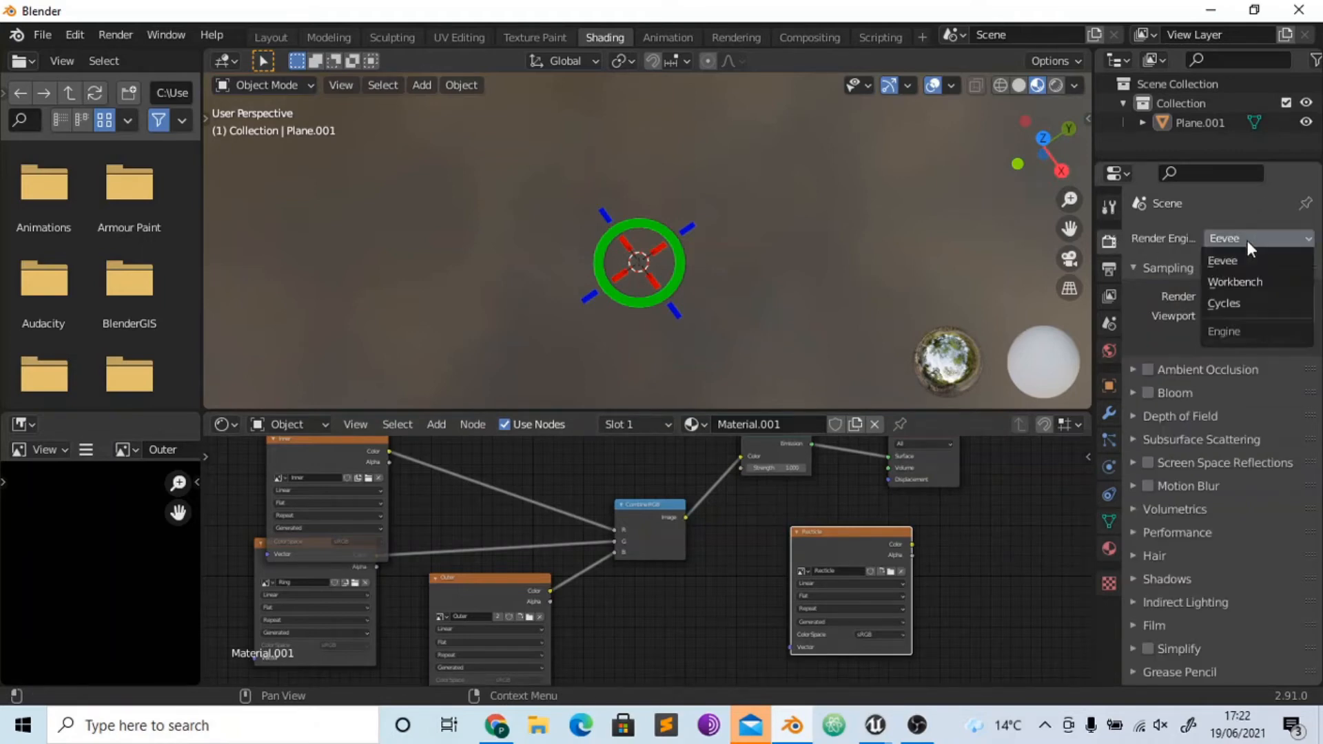
left_click(1227, 303)
scroll(1114, 559, "down", 2)
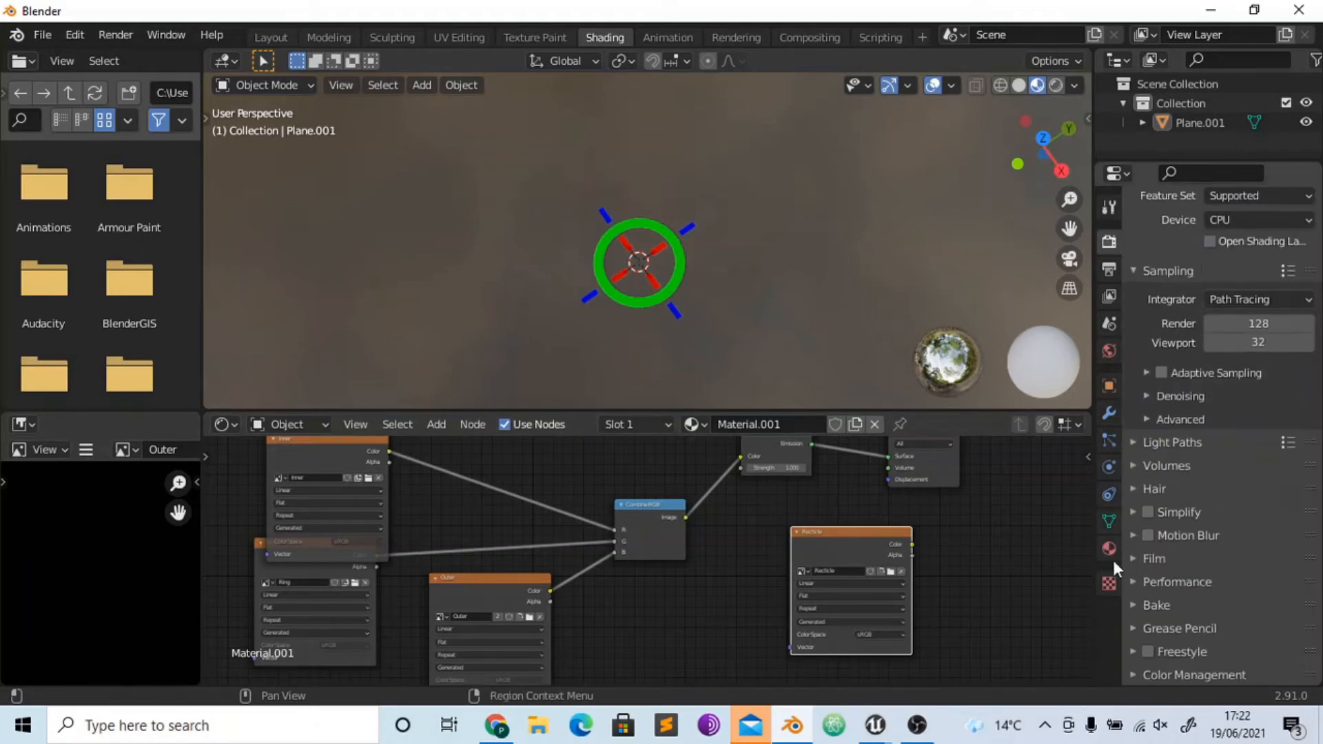
left_click(1140, 606)
scroll(1231, 415, "down", 8)
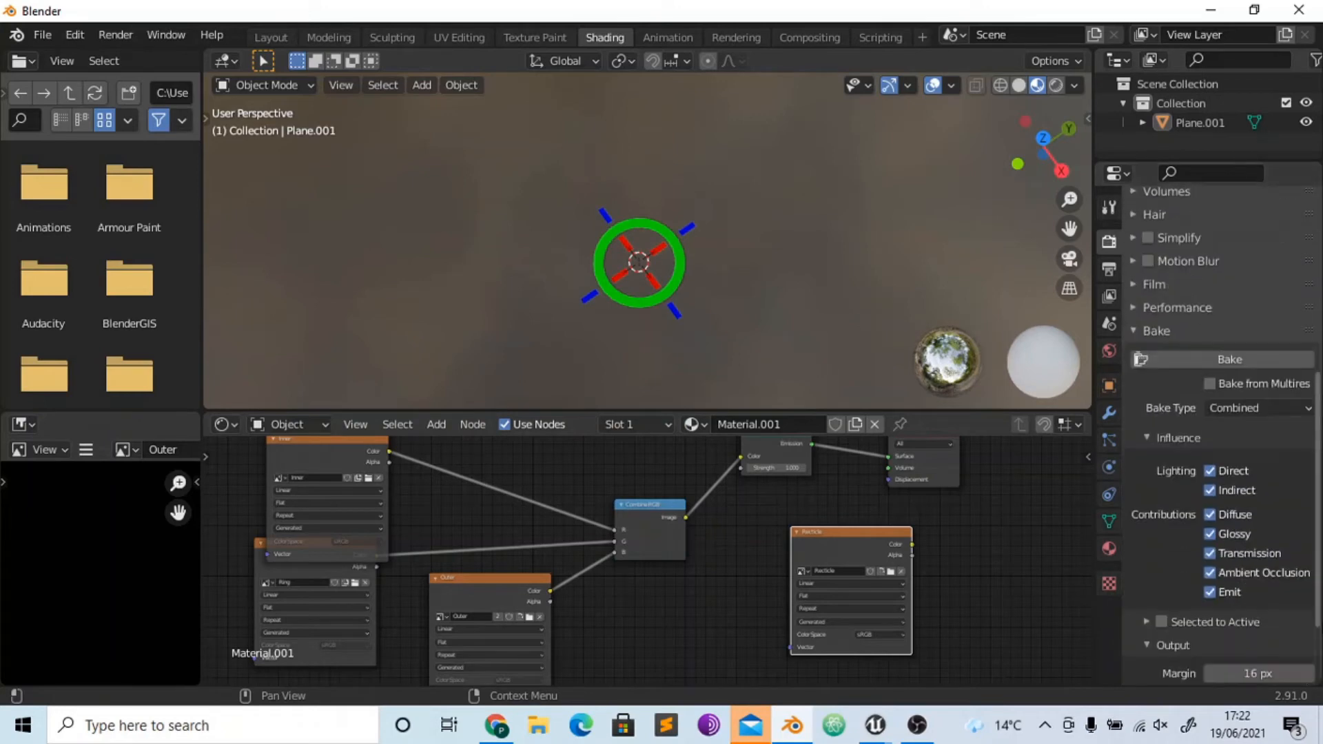
left_click(1231, 415)
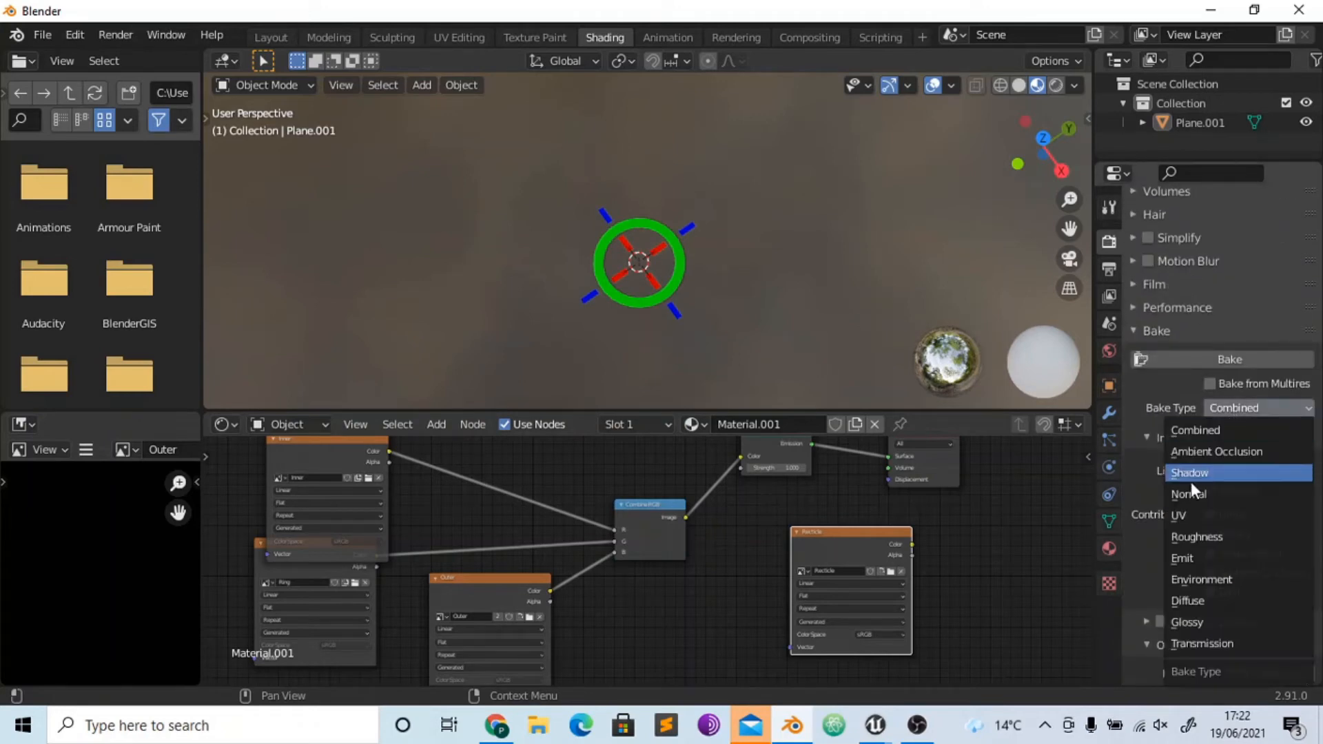
left_click(1191, 551)
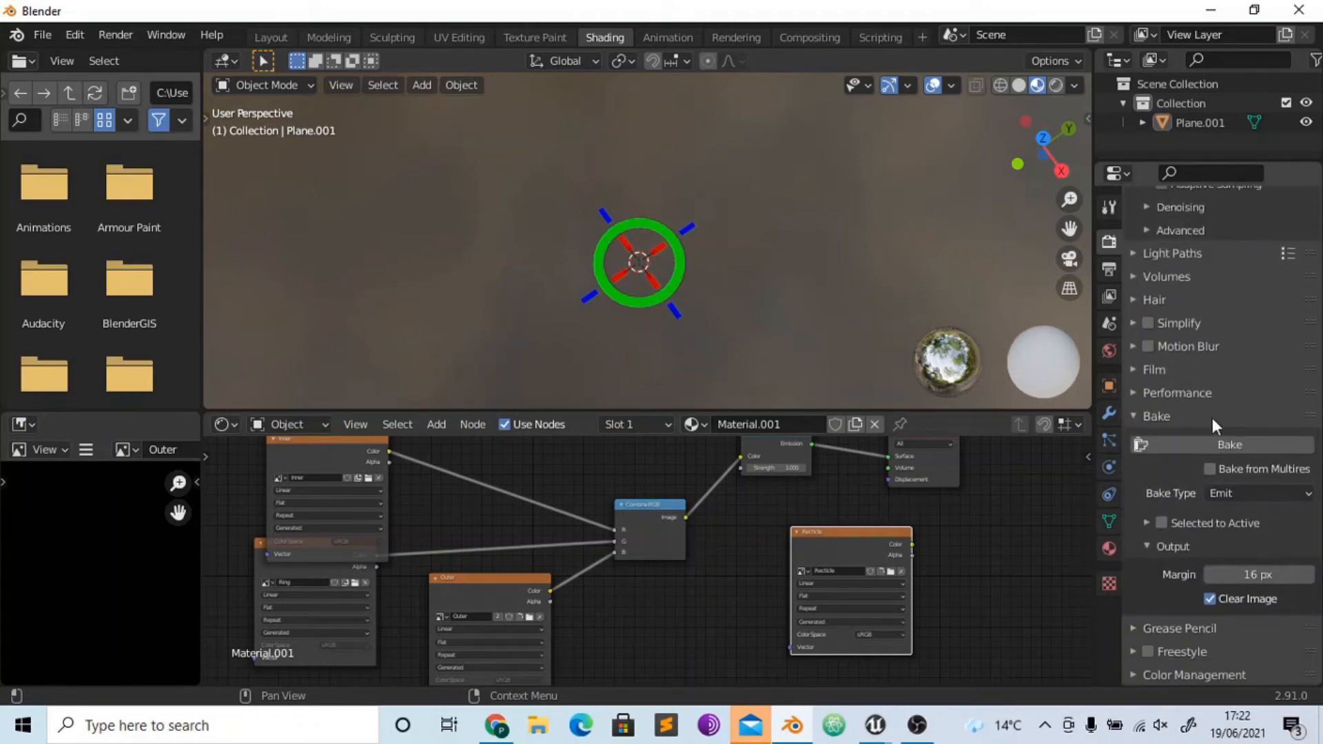
- Select the crosshair plane and bake its emission into the Recticle image, checking the baked image
left_click(1186, 444)
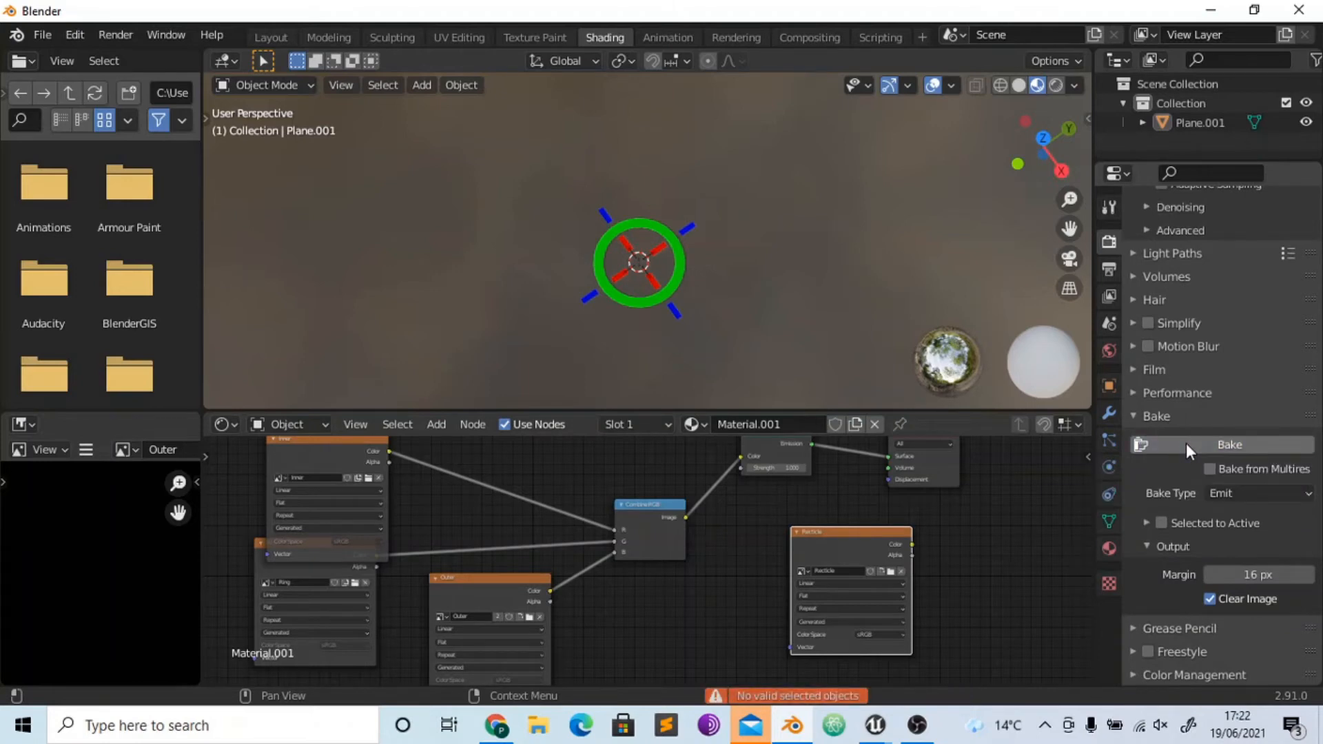
left_click(668, 245)
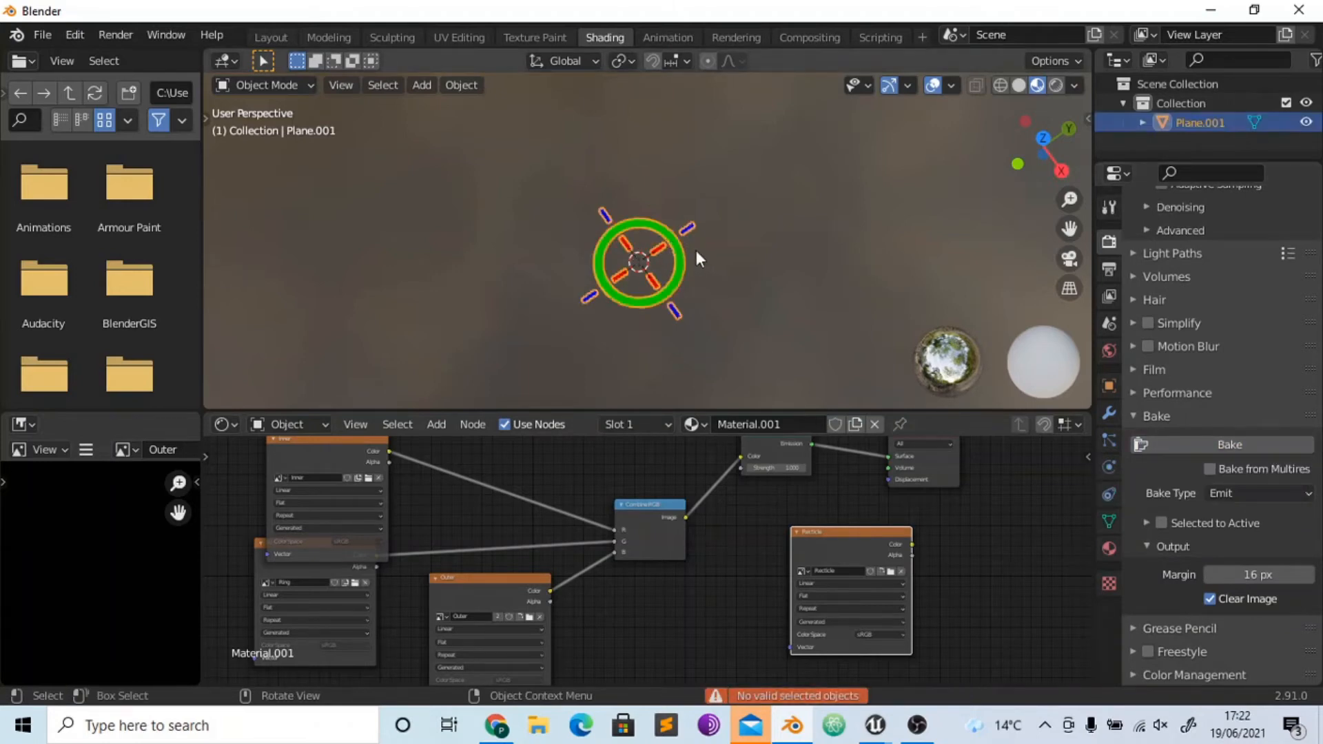
left_click(1238, 451)
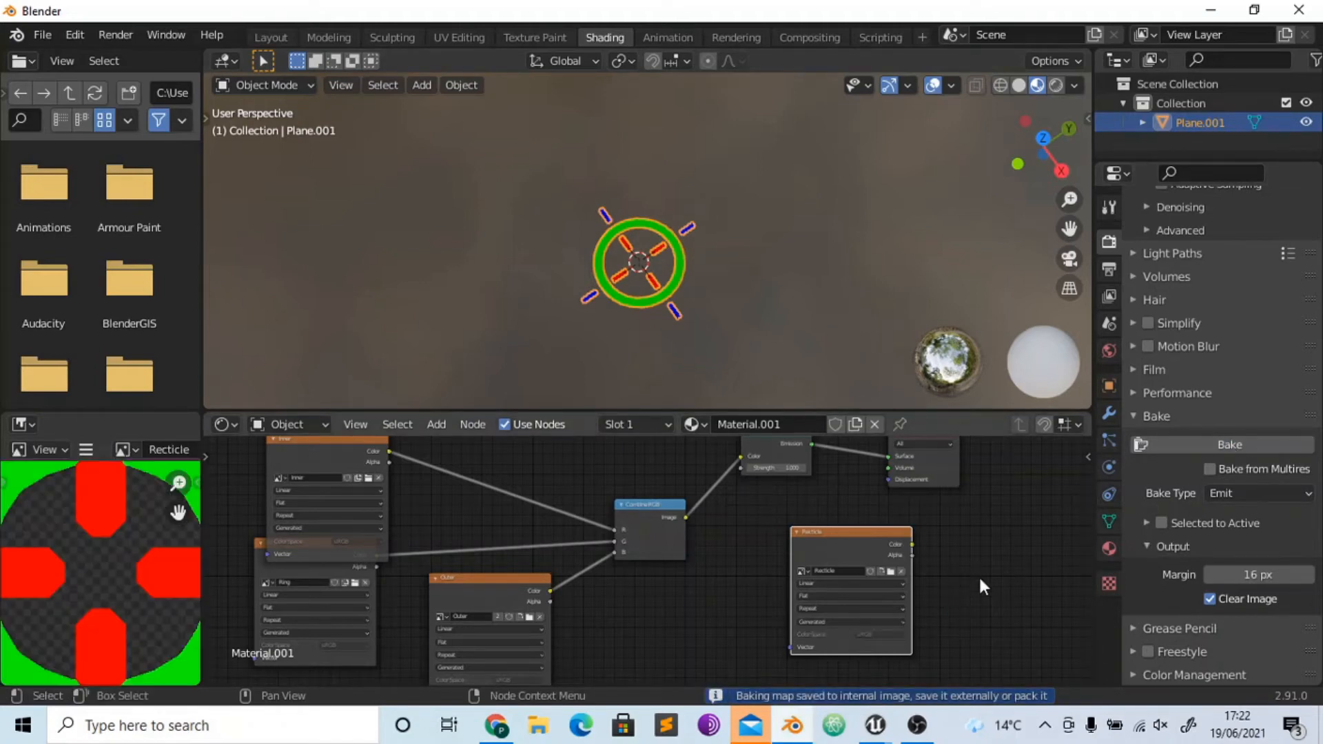
scroll(101, 567, "down", 1)
scroll(100, 564, "down", 4)
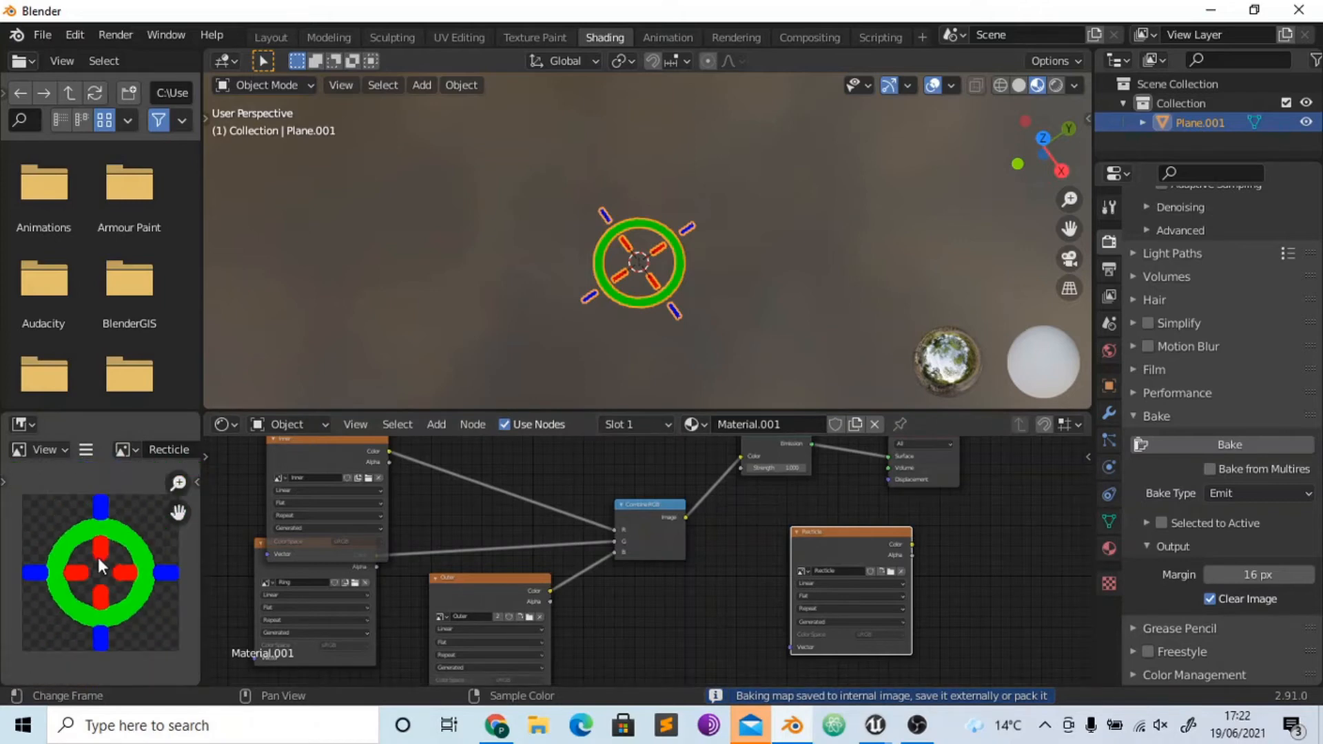
scroll(99, 566, "up", 2)
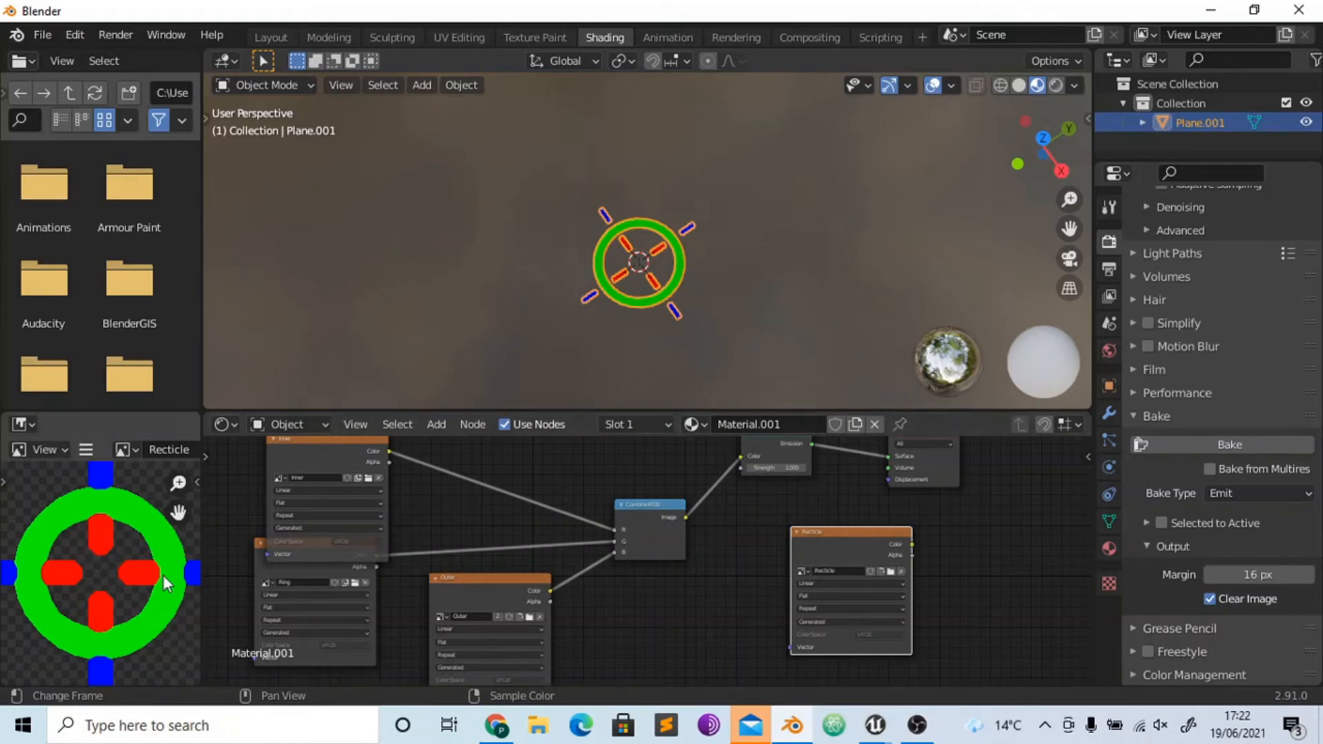
- Save the baked image as Recticle.png in the Documents folder
left_click(874, 732)
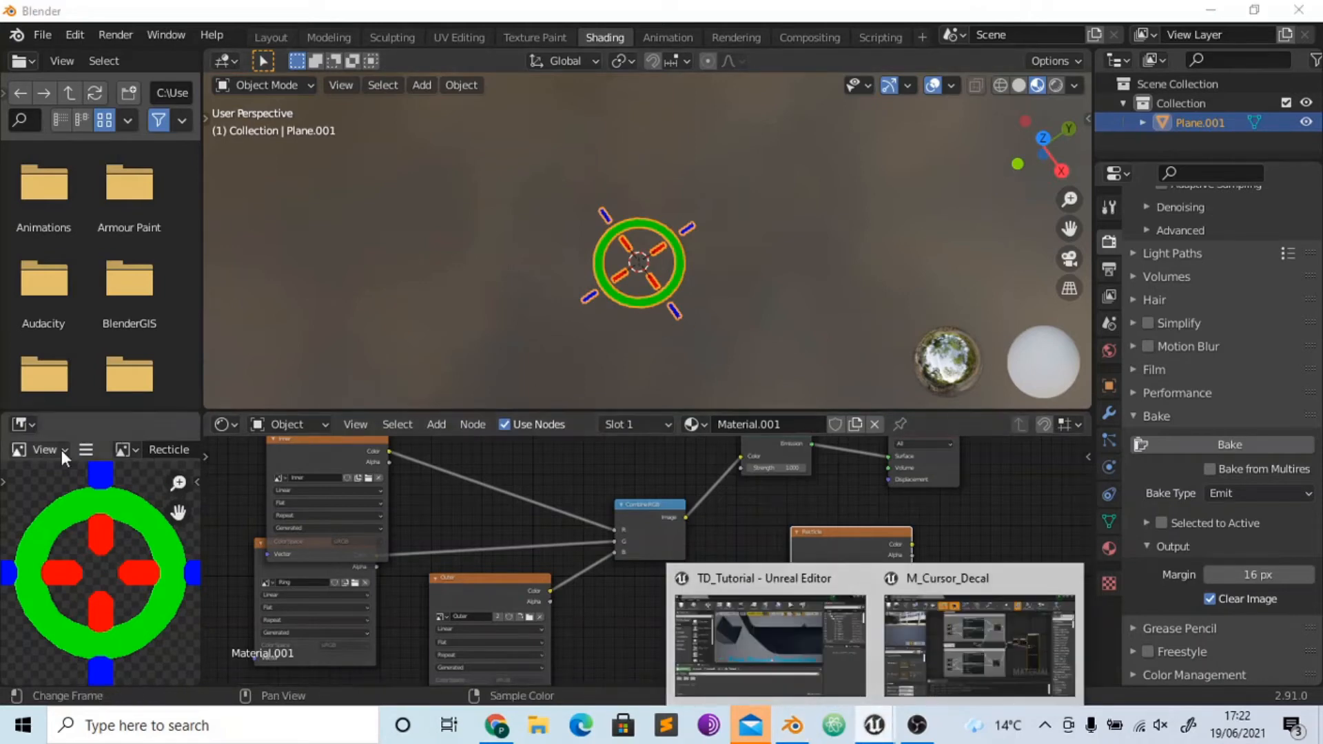
left_click(86, 449)
mouse_move(242, 495)
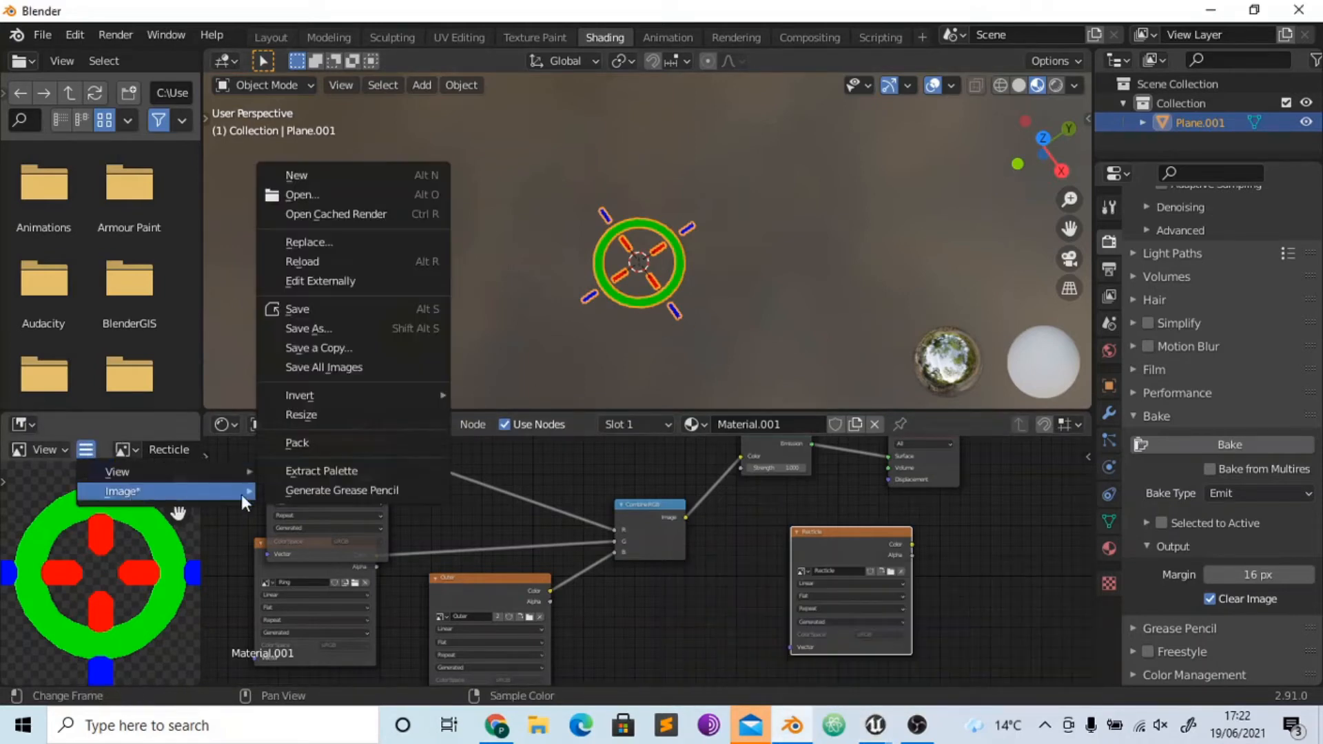
left_click(308, 329)
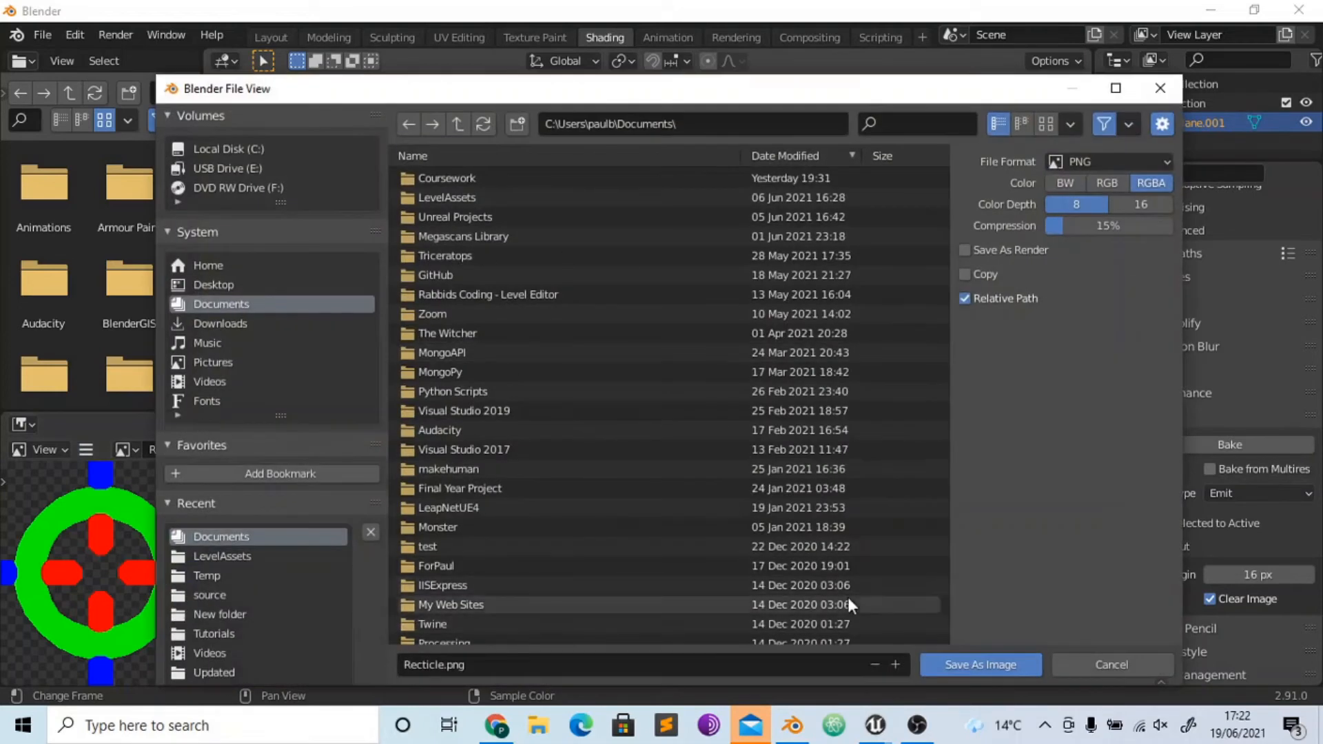
left_click(945, 665)
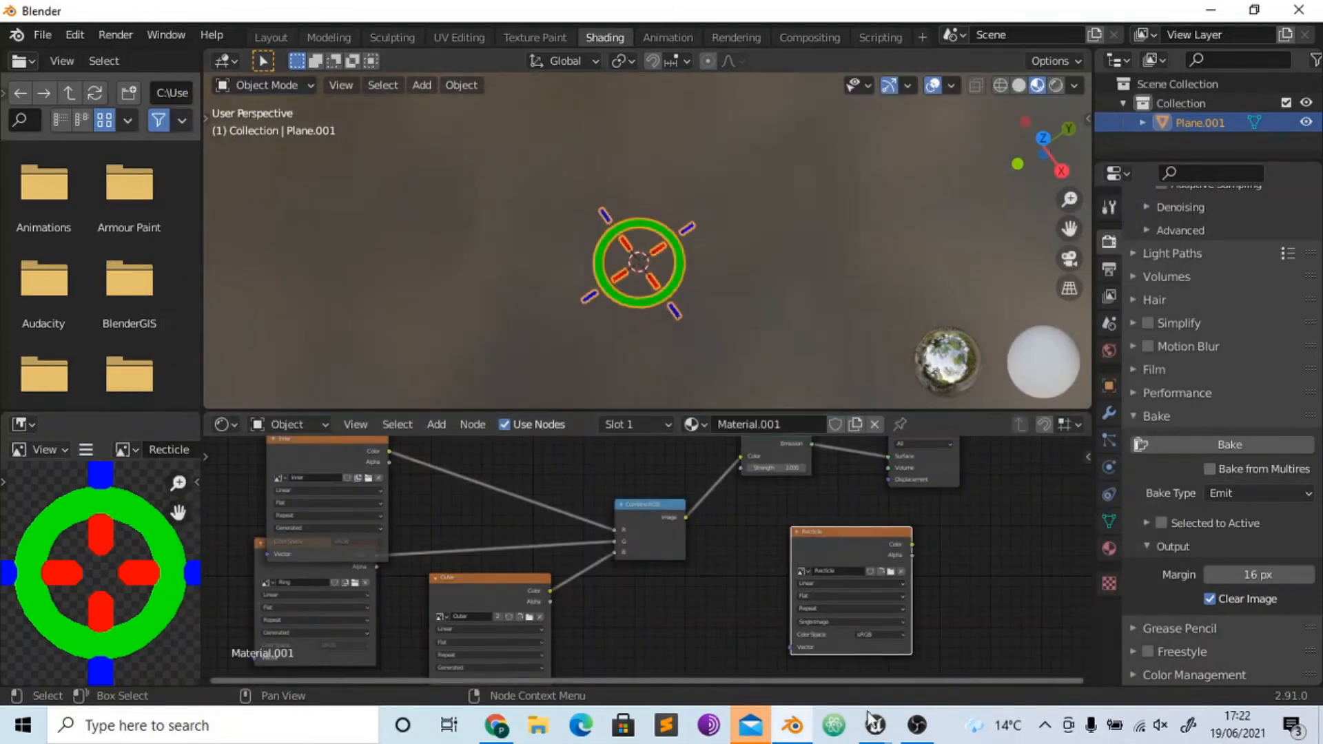
- Switch to the TD_Tutorial project in Unreal Editor and import Recticle.png into the Content folder
mouse_move(872, 729)
left_click(979, 645)
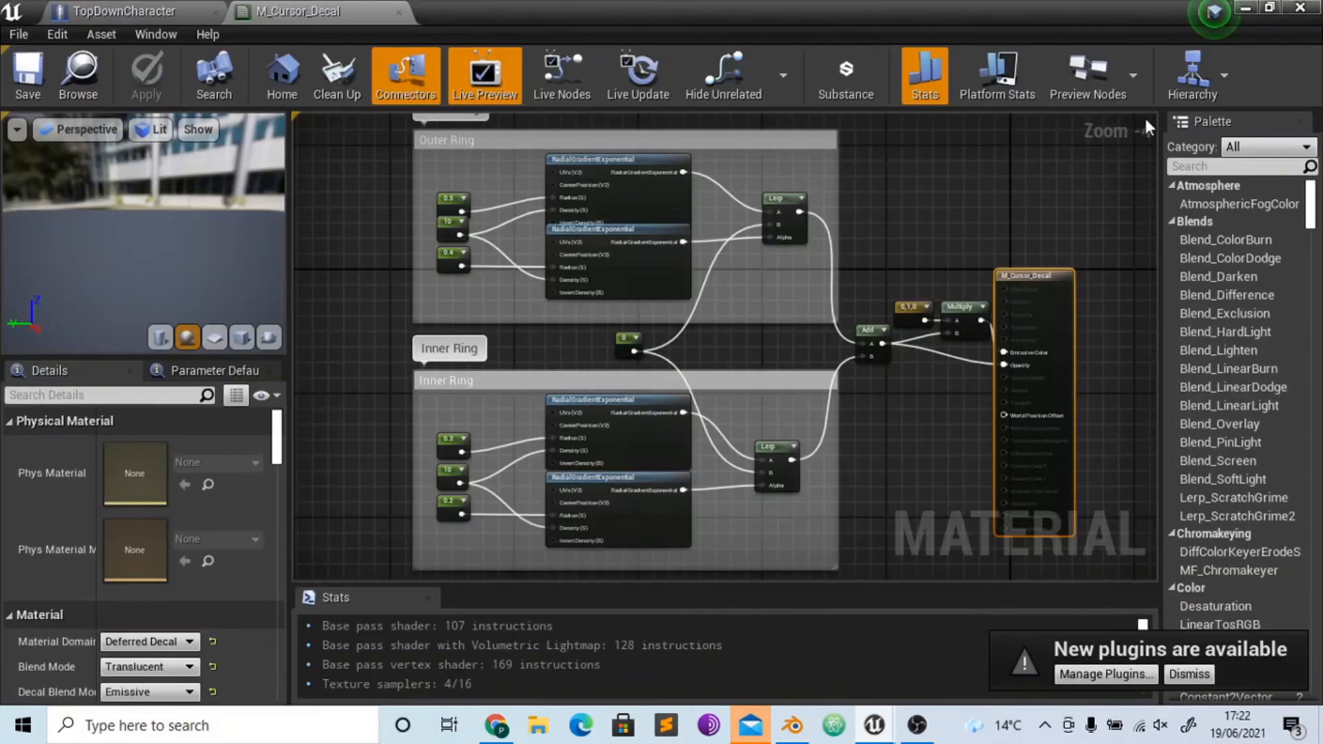
left_click(1245, 10)
right_click(284, 619)
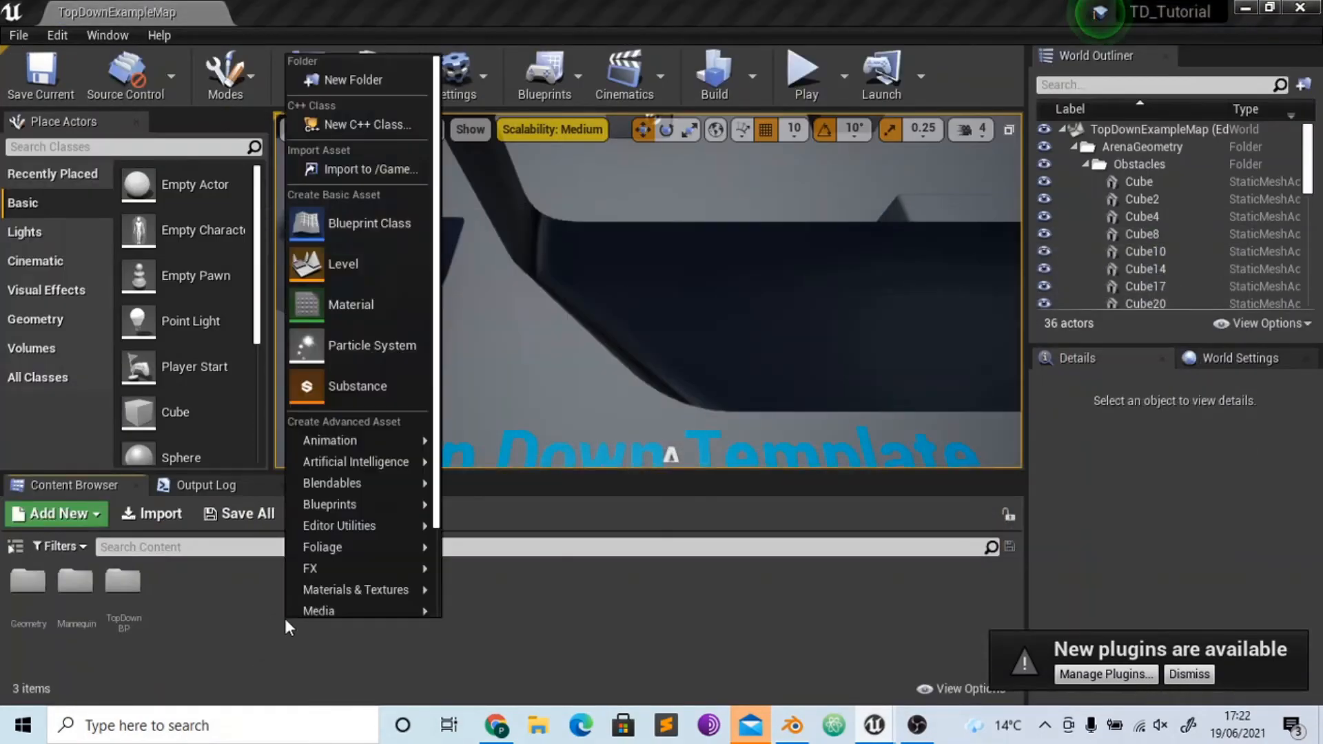
left_click(342, 171)
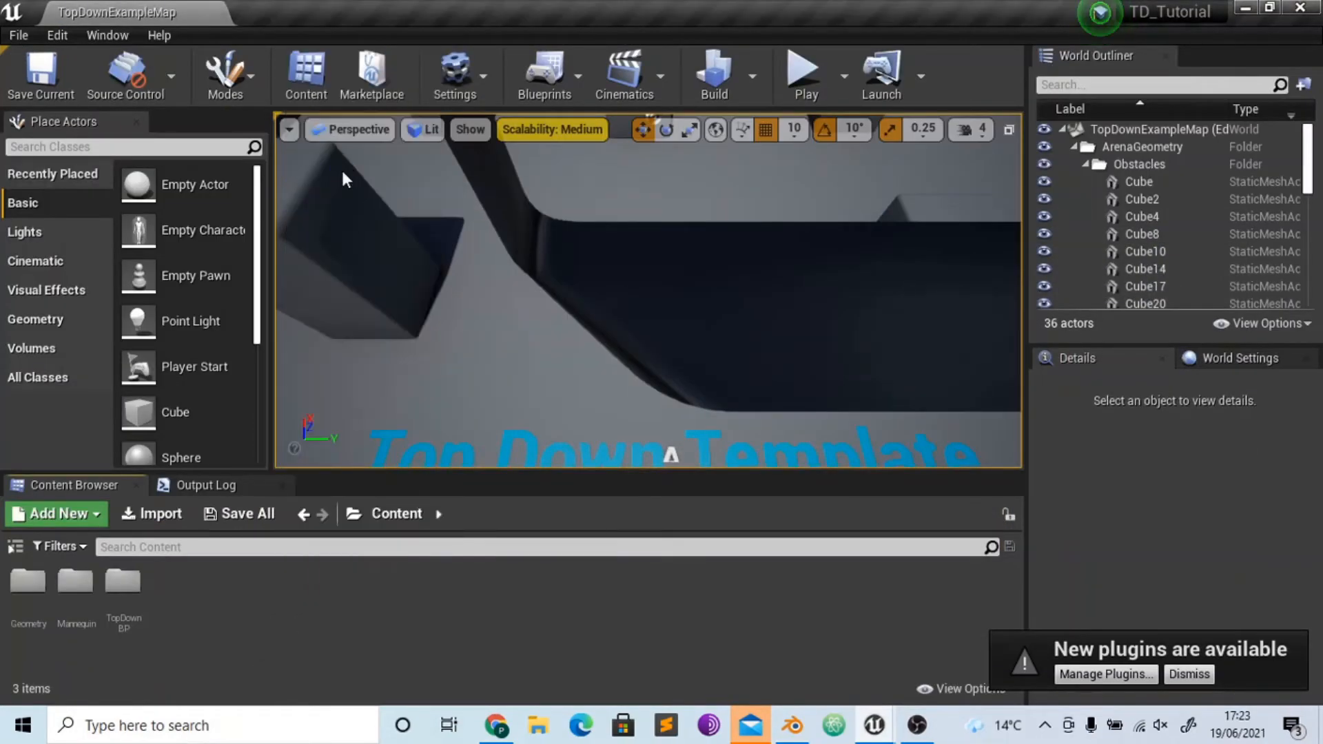
left_click_drag(630, 177, 637, 301)
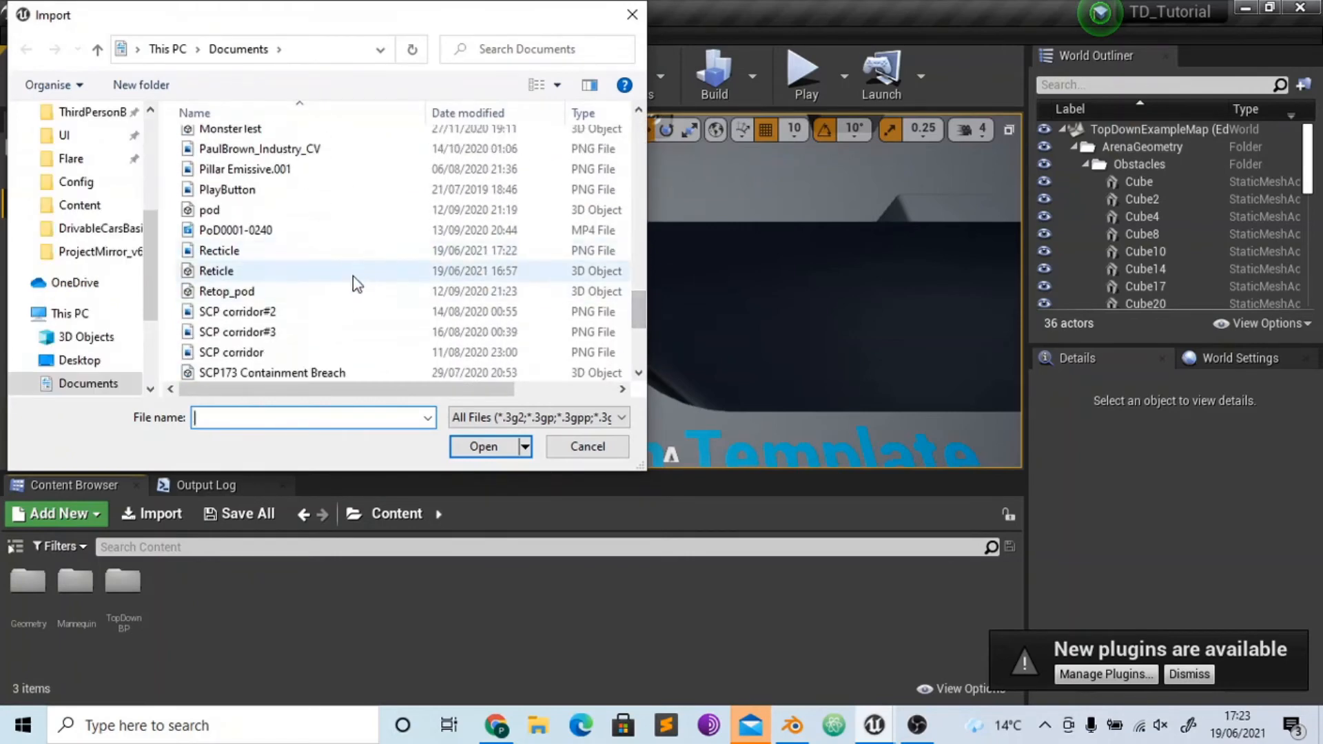
left_click(346, 251)
left_click(483, 446)
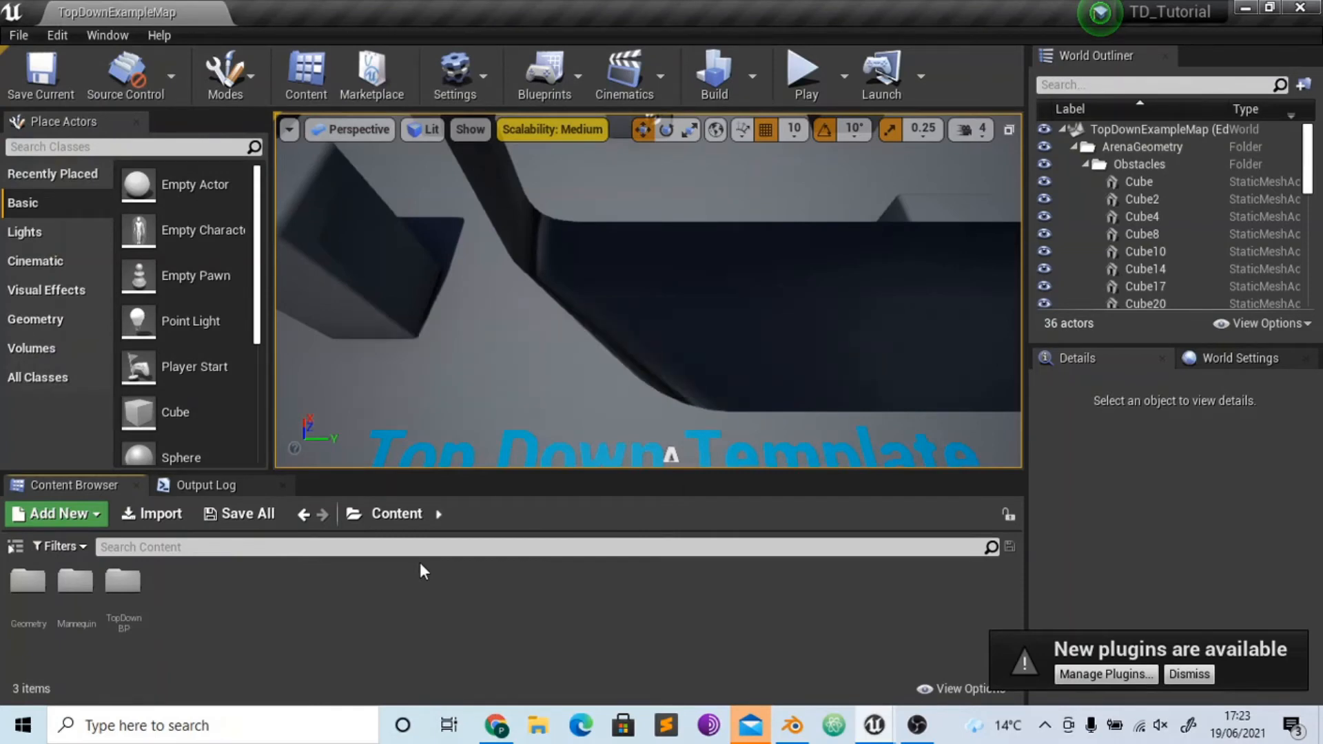
left_click(253, 594)
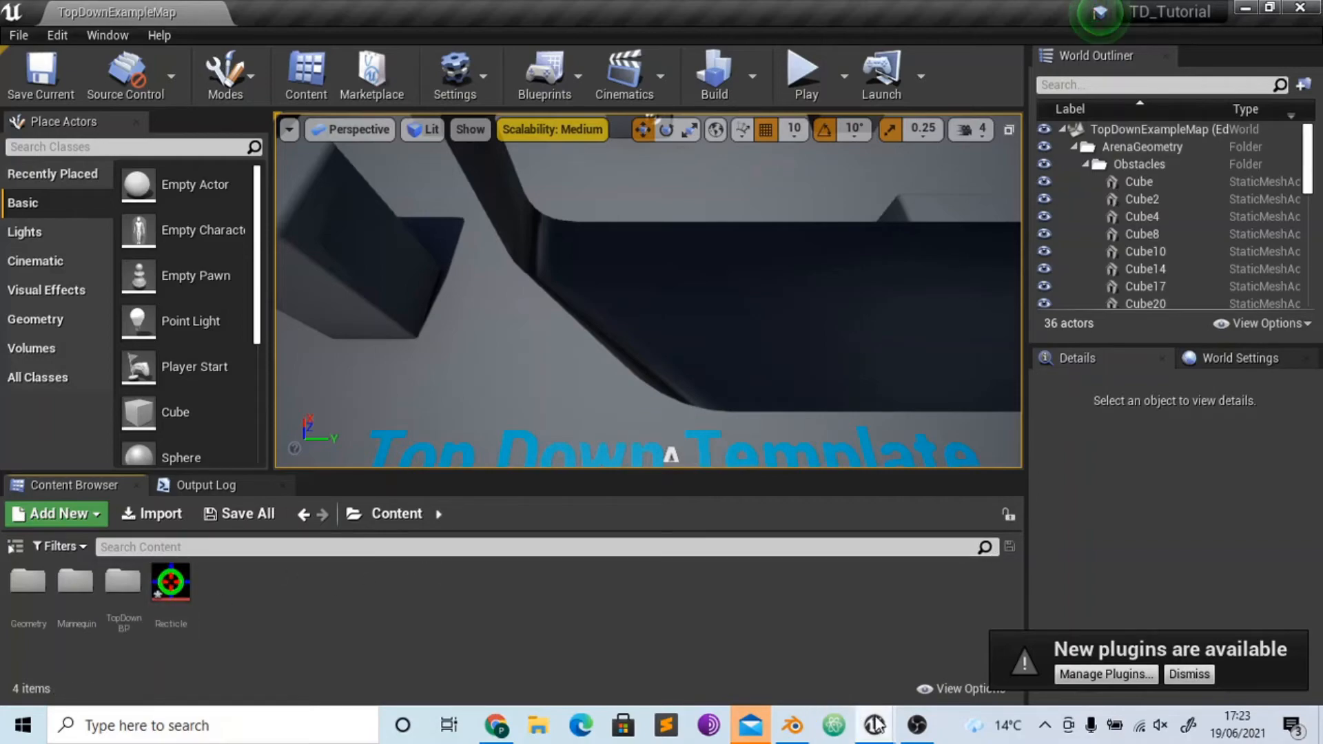
- Add the Recticle texture to the M_Cursor_Decal material graph as a Texture Sample placed below the Inner Ring group
mouse_move(876, 725)
left_click(952, 636)
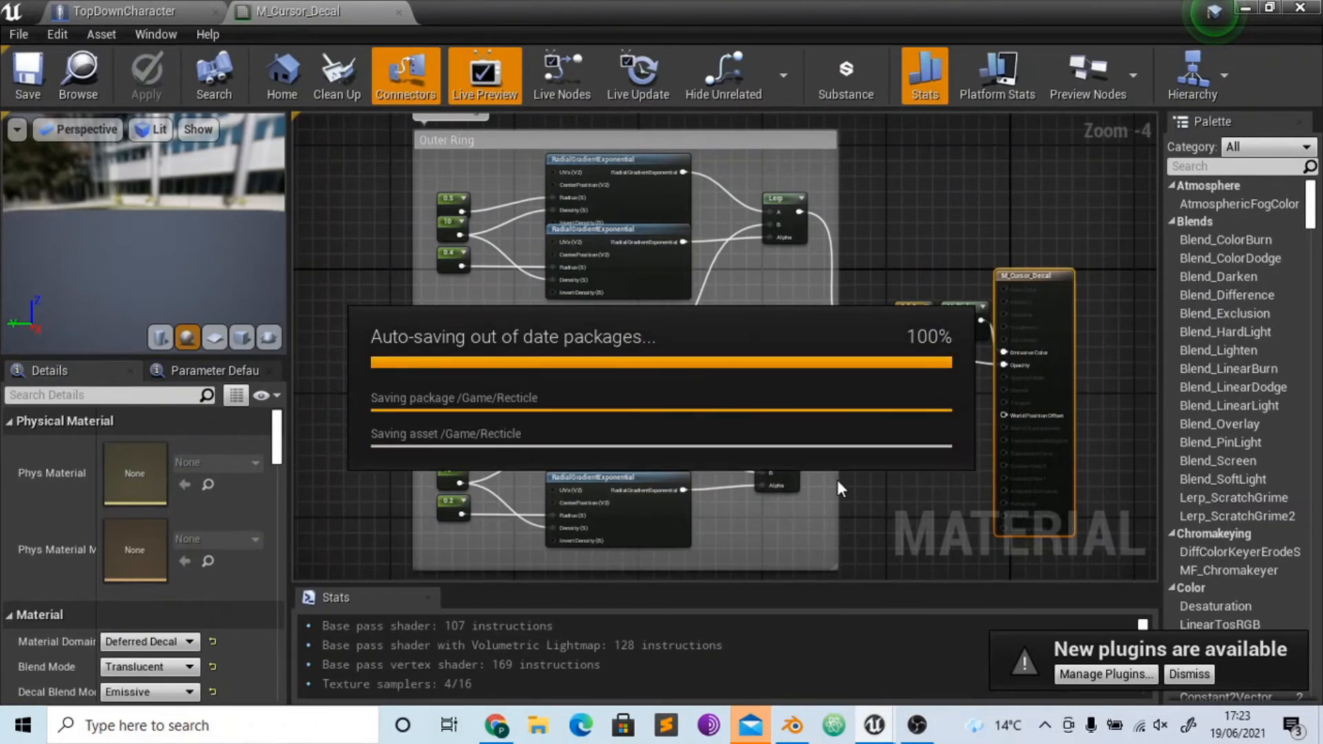
right_click_drag(859, 492, 823, 395)
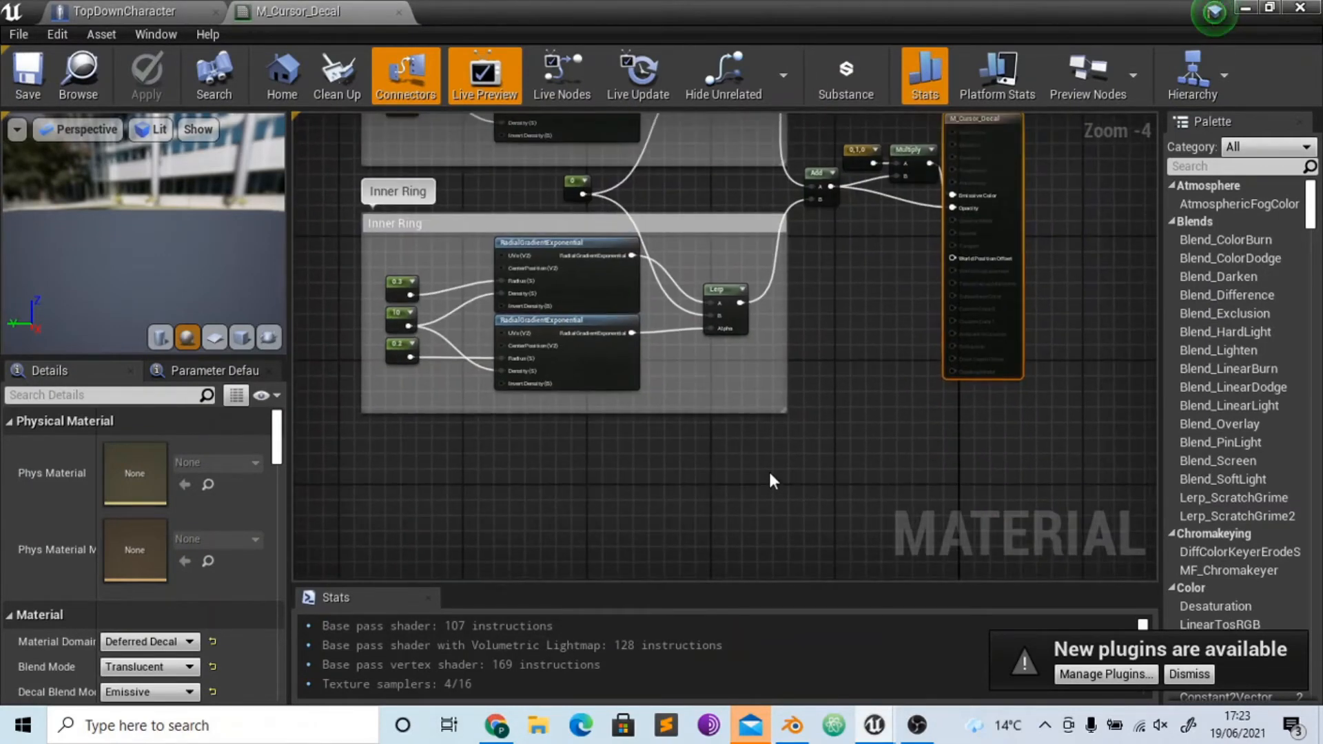
left_click(1270, 7)
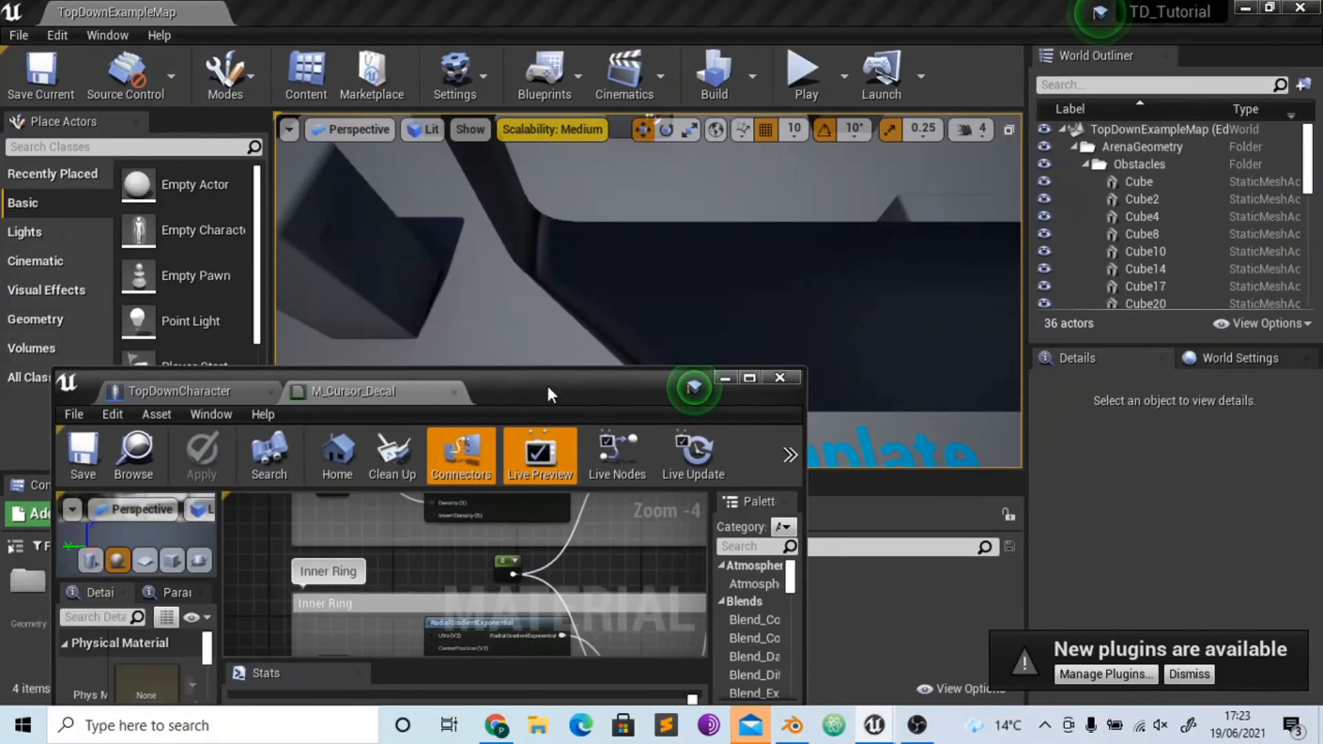
left_click_drag(547, 383, 866, 122)
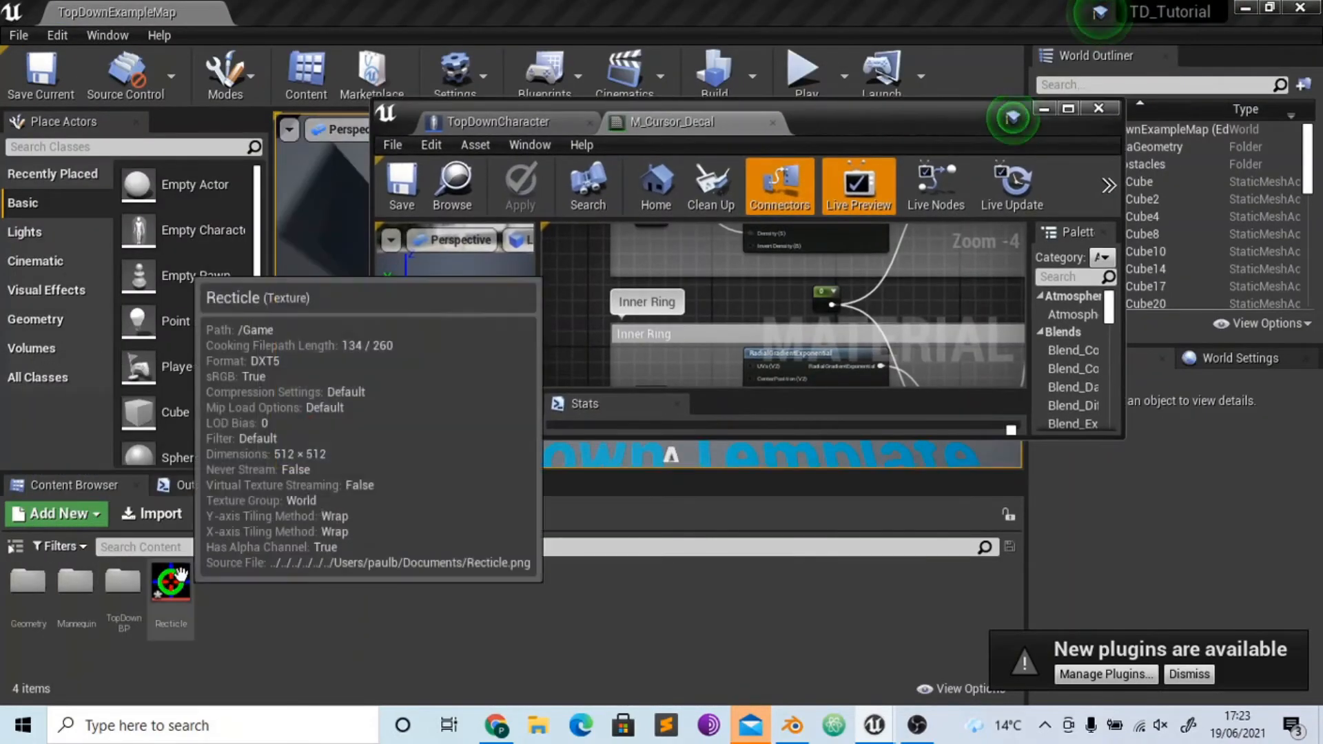
left_click_drag(171, 582, 584, 291)
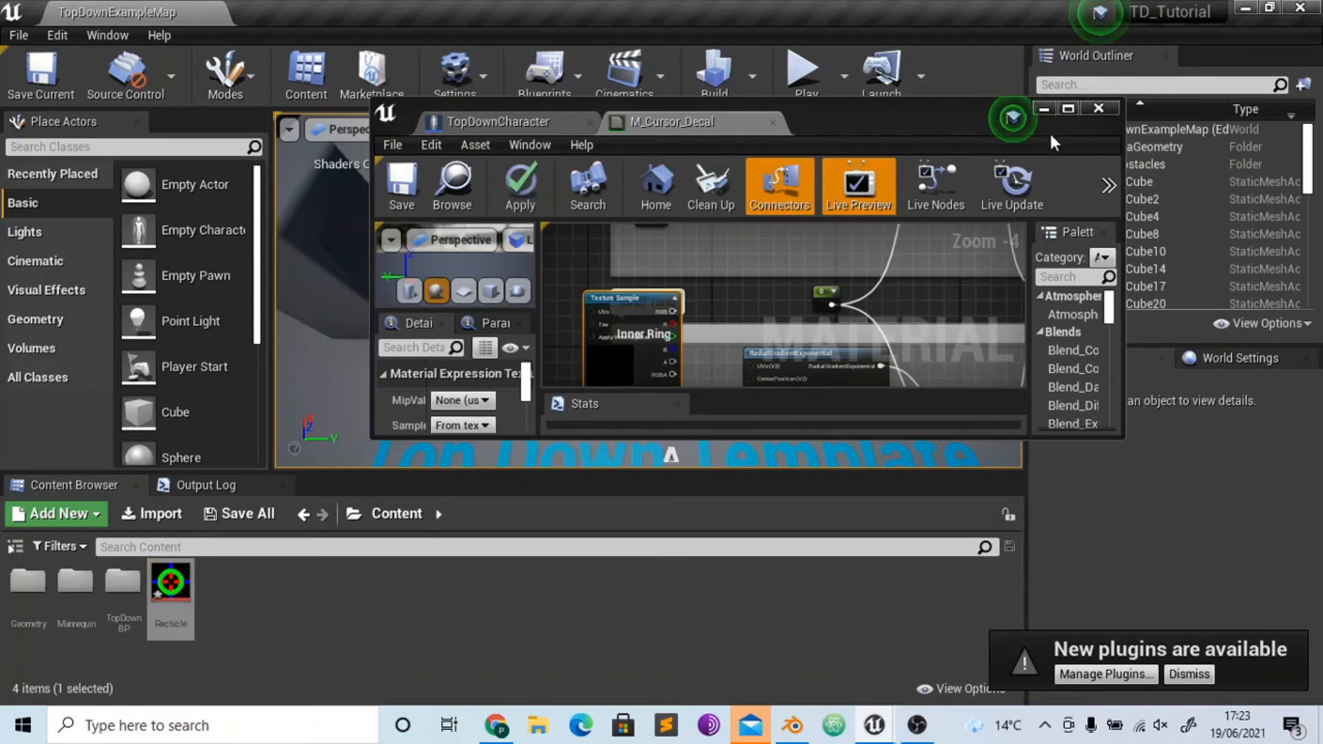
left_click(1069, 109)
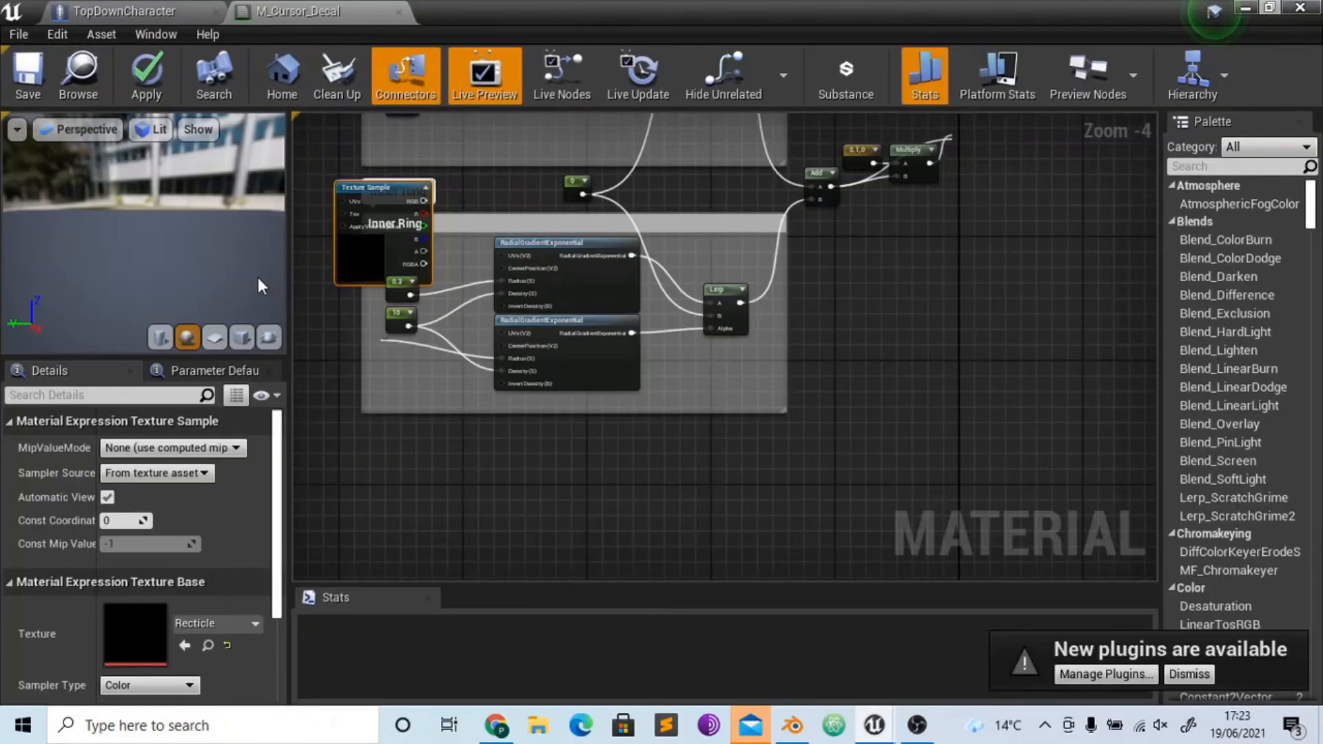
left_click_drag(348, 253, 595, 472)
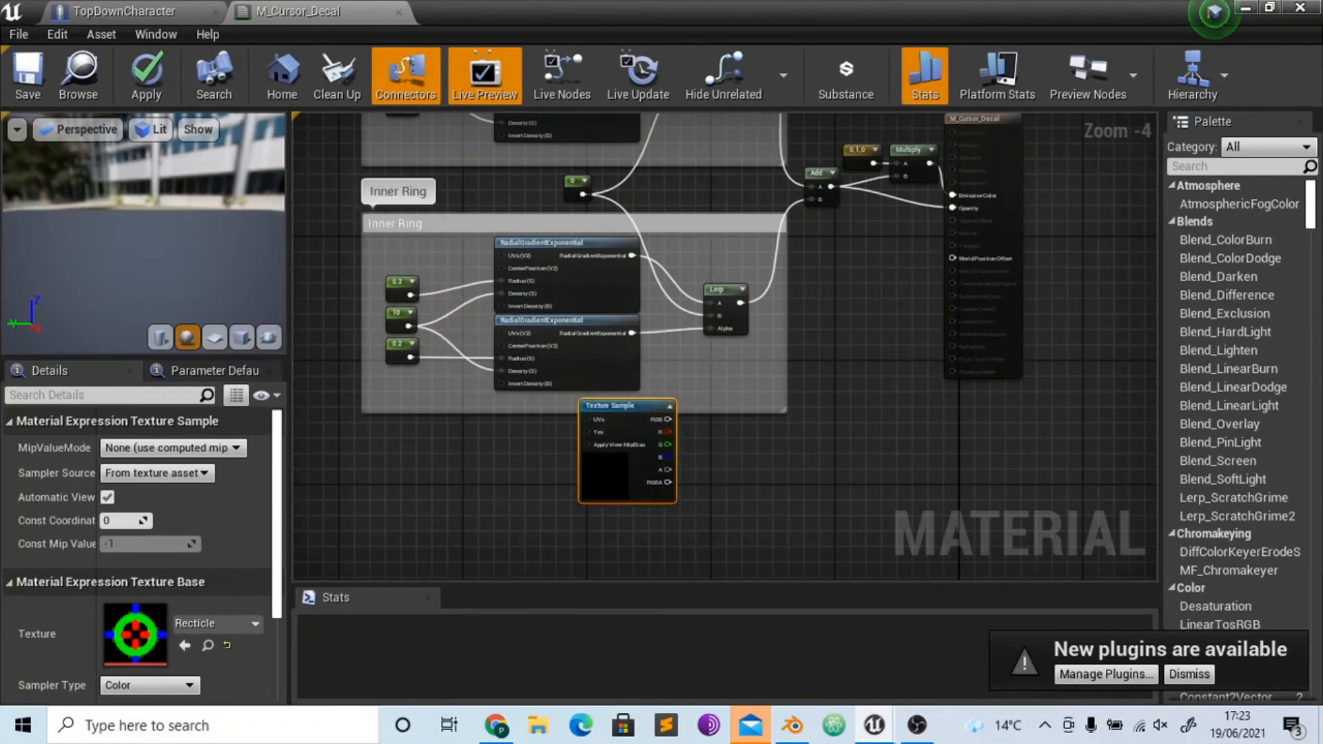
- Add a Multiply node fed by the Texture Sample's R output
right_click_drag(669, 433, 615, 475)
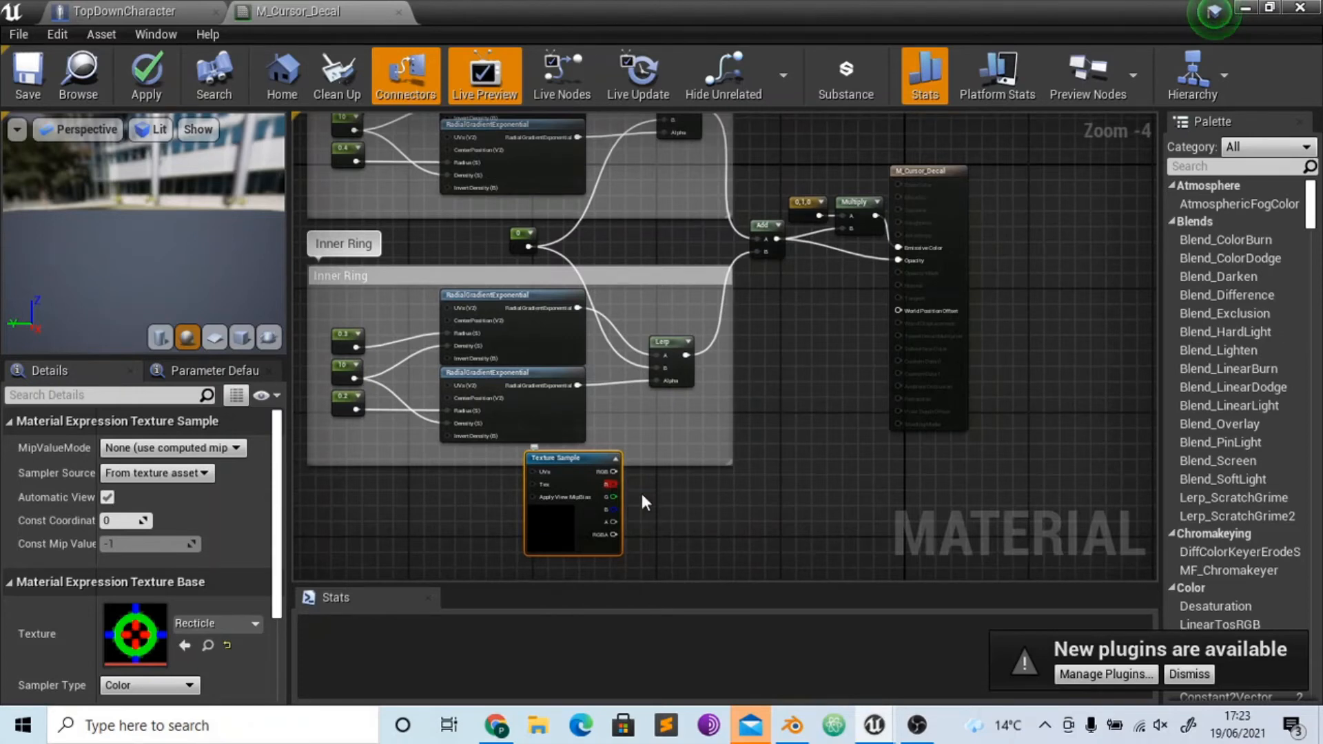
left_click_drag(610, 484, 707, 428)
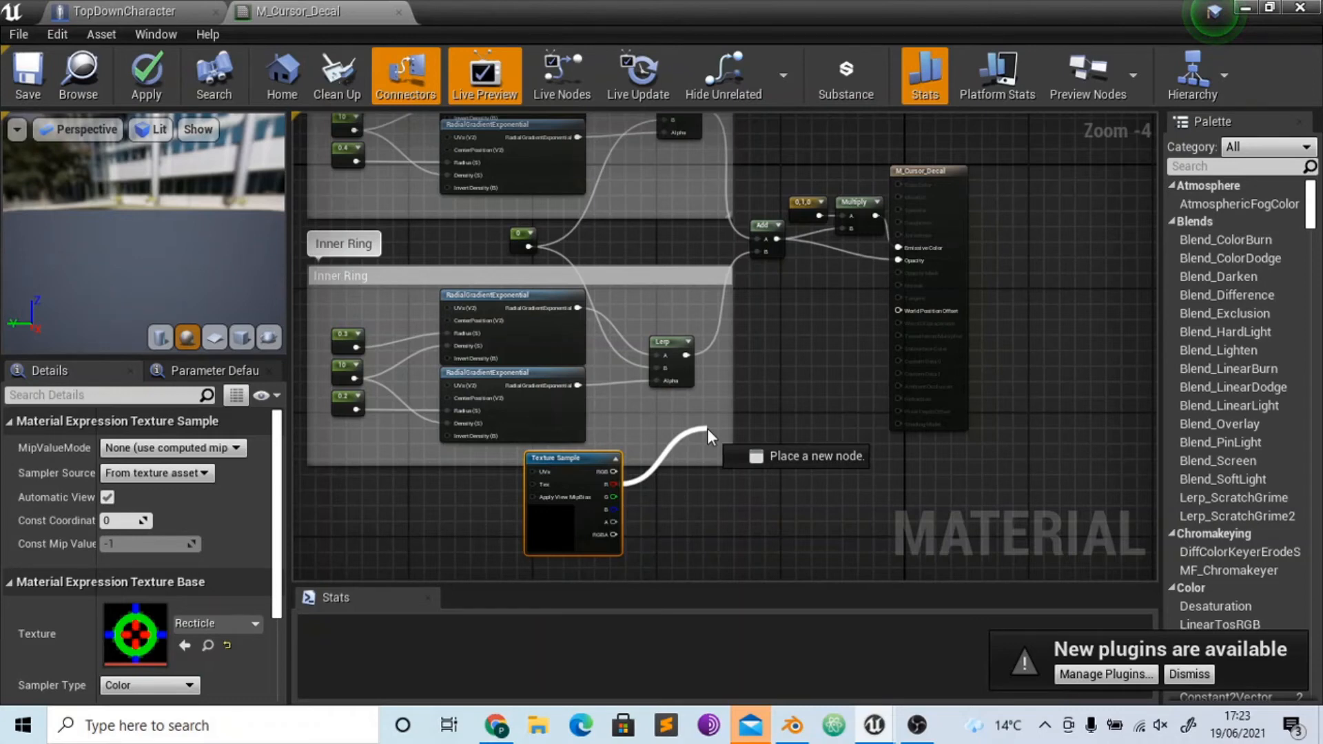
left_click_drag(708, 429, 707, 429)
type("mult")
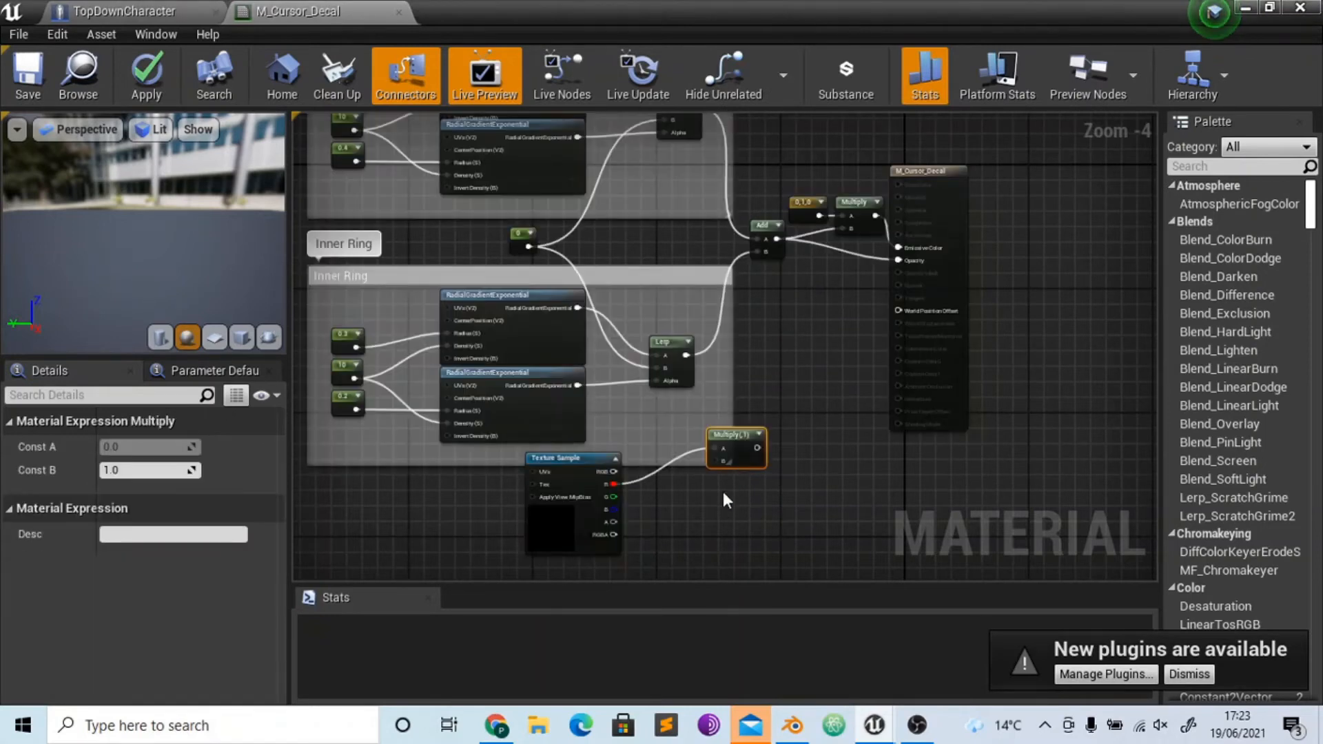
- Make two copies of the Multiply node, stack them below it, and connect the G and B outputs to their A inputs
right_click_drag(723, 491, 668, 412)
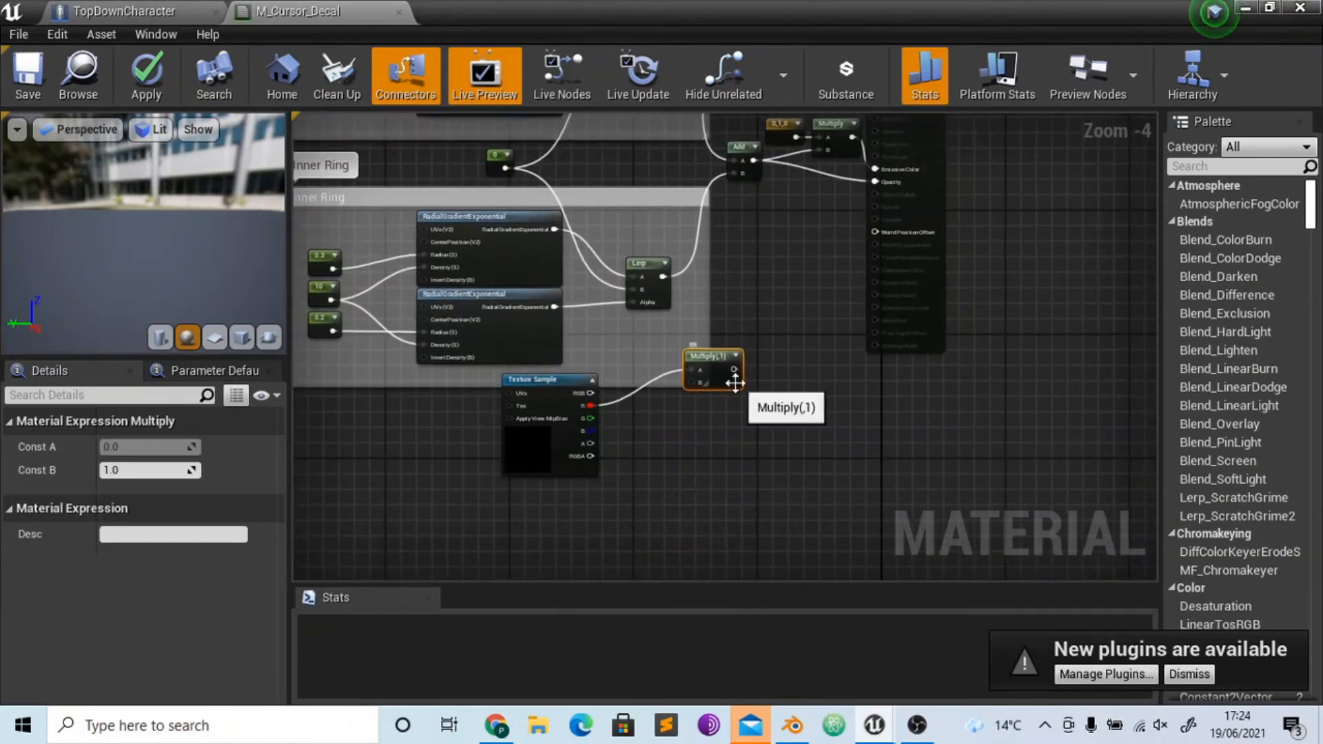
key("ctrl+c")
key("ctrl+v")
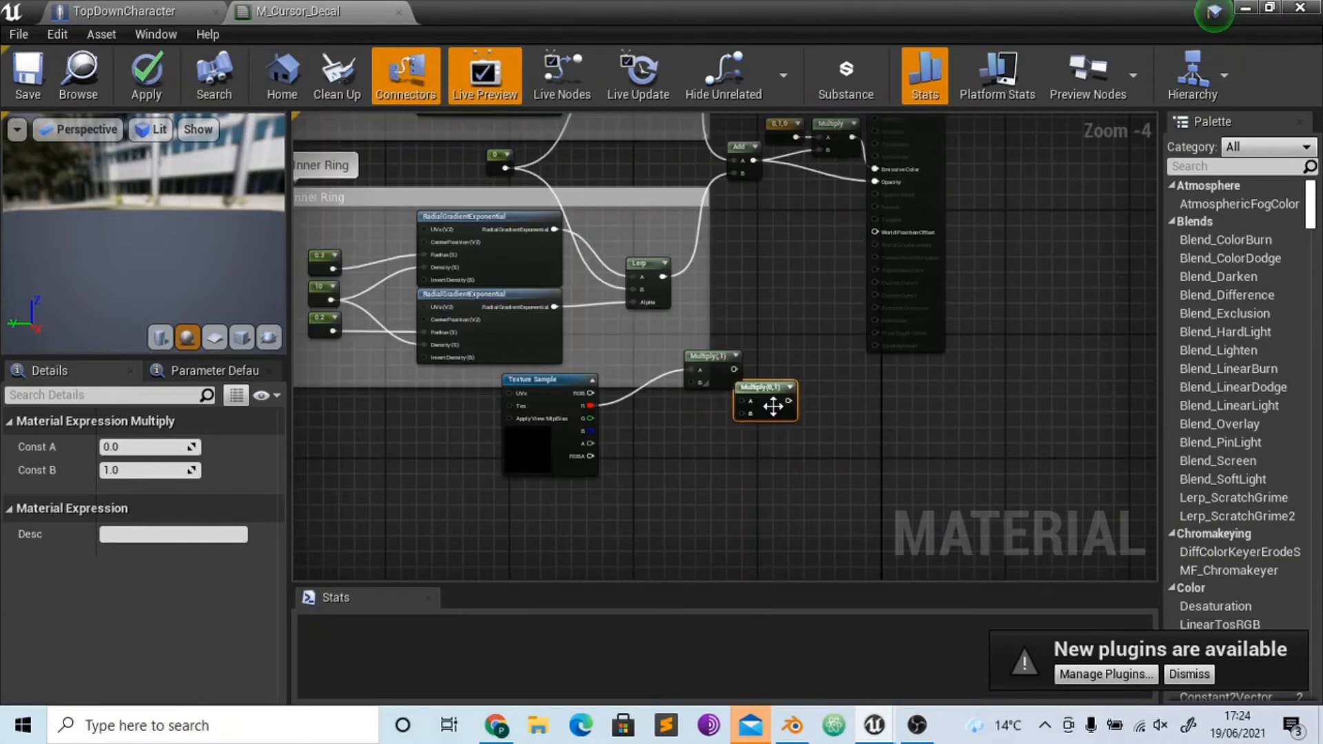
key("ctrl+v")
left_click_drag(715, 419, 697, 451)
left_click_drag(692, 408, 704, 448)
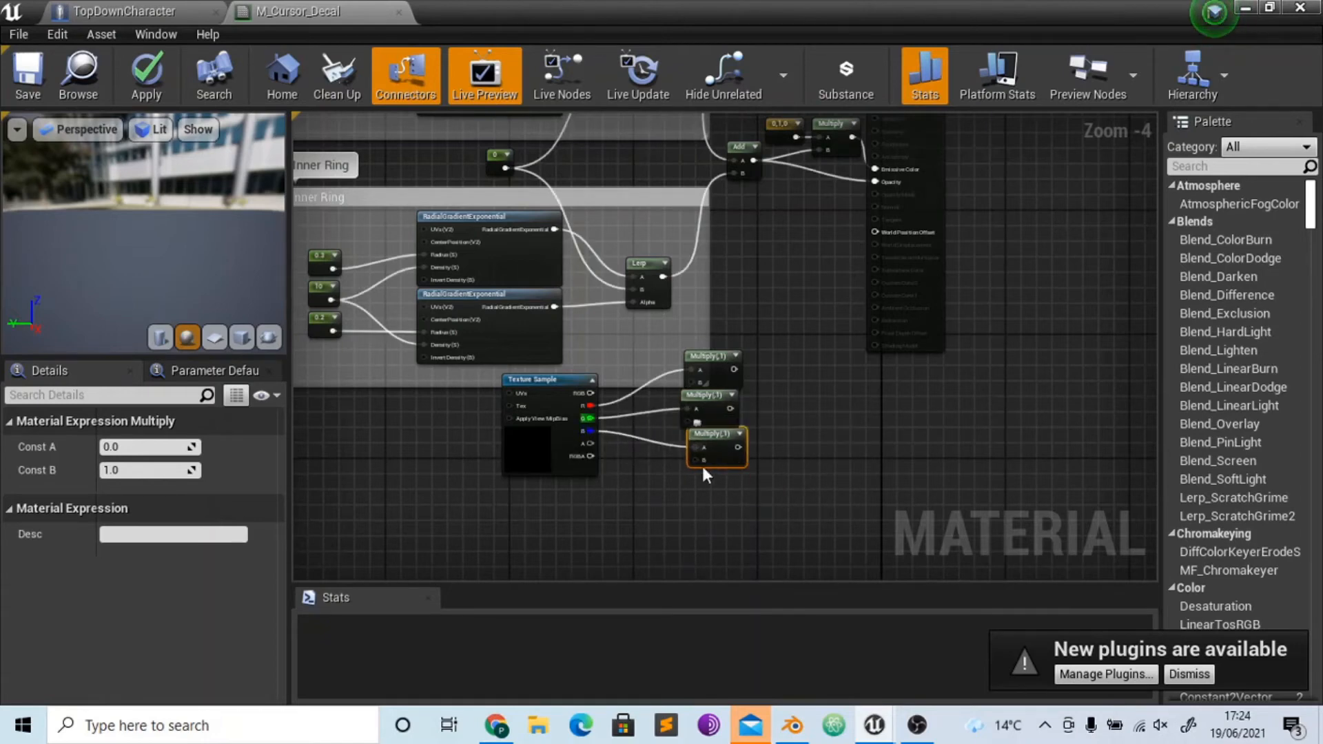
left_click(718, 412)
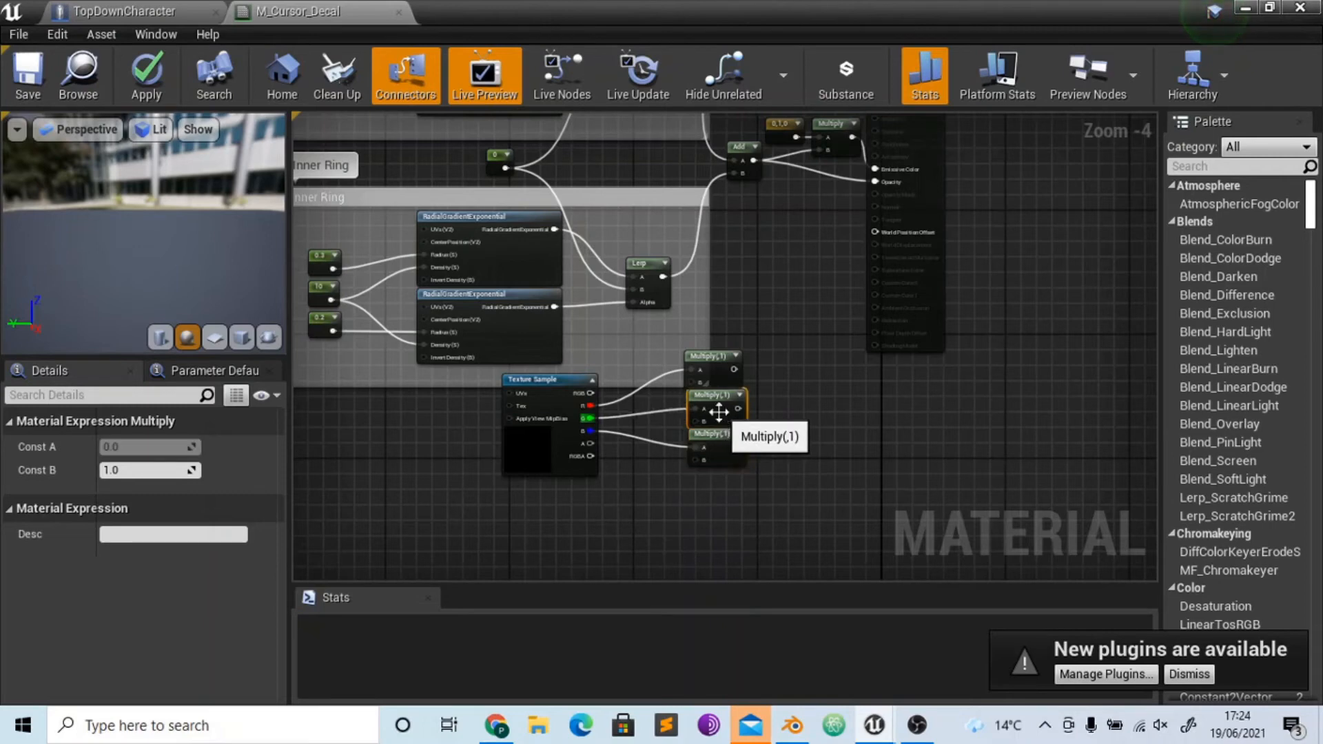
- Add an Add node beside the Multiply nodes that sums the outputs of the R and G Multiply nodes
left_click(825, 390)
right_click_drag(825, 390, 742, 452)
right_click(742, 452)
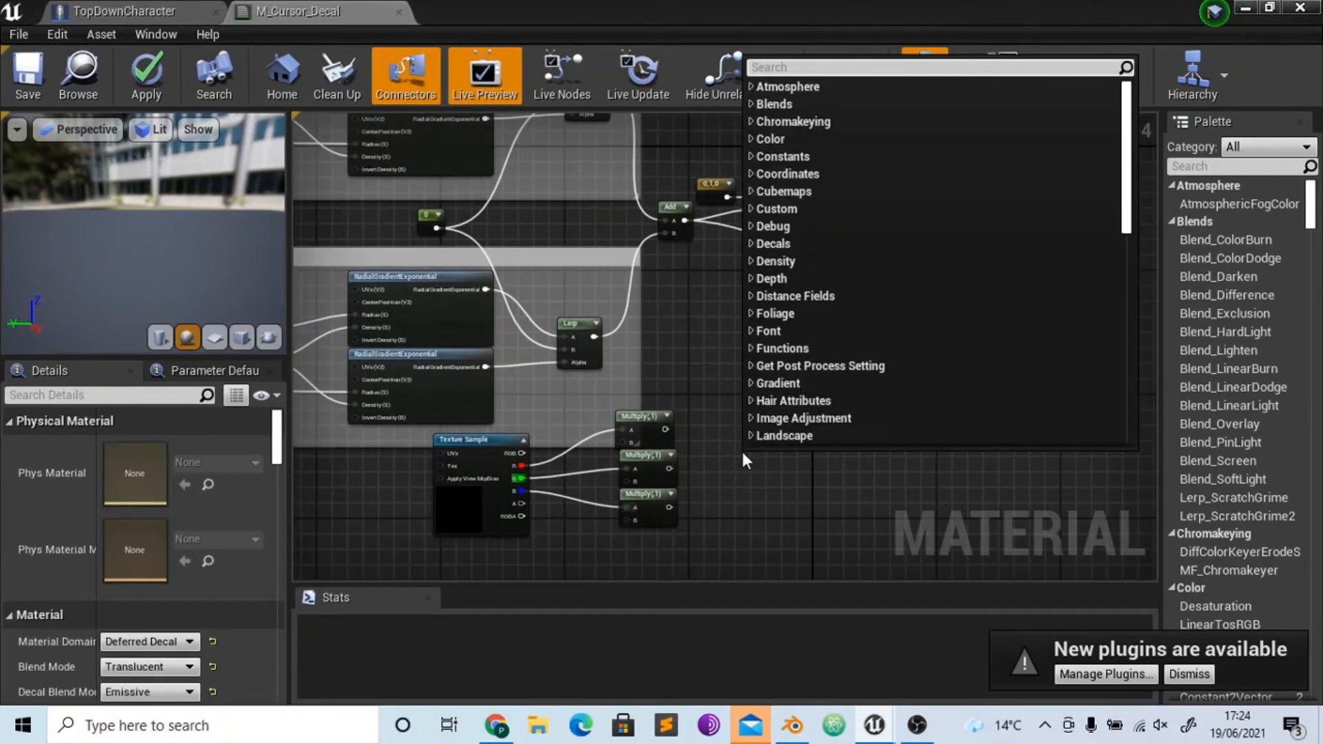
type("aDD")
key("Return")
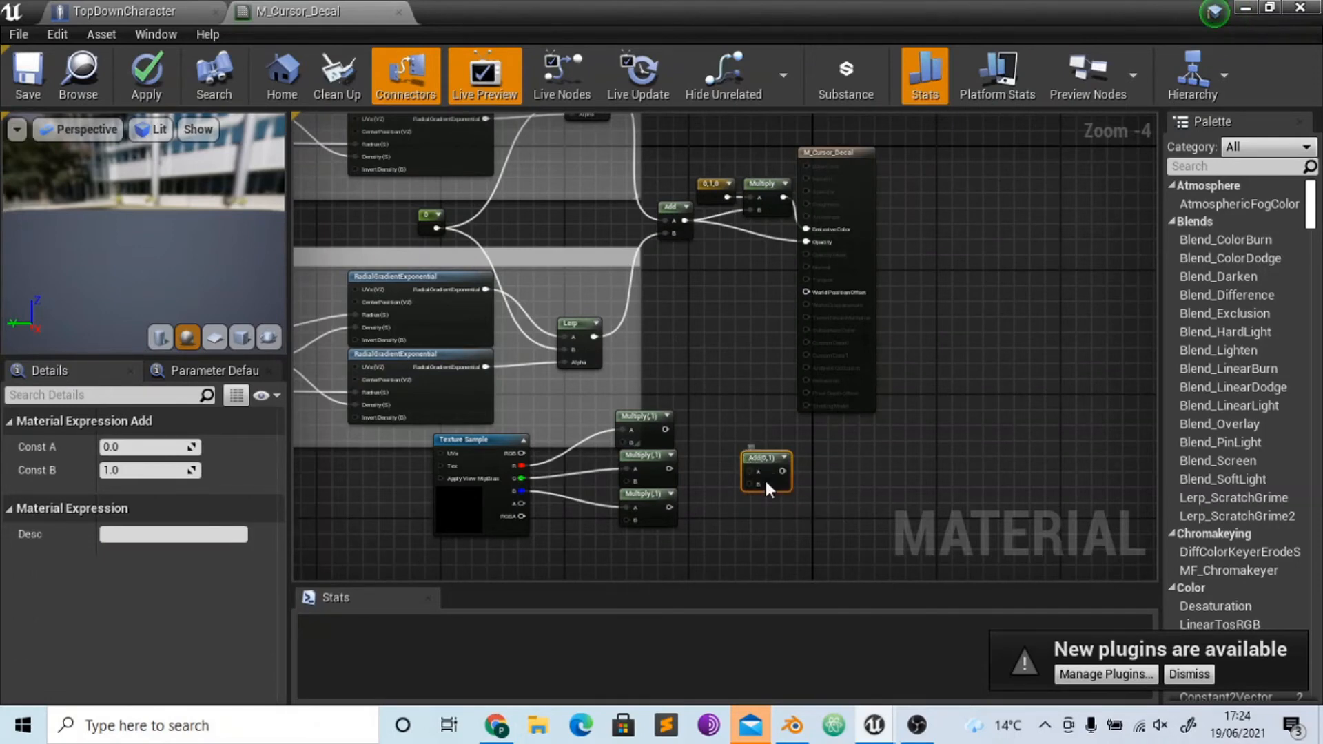
right_click(765, 480)
left_click(724, 458)
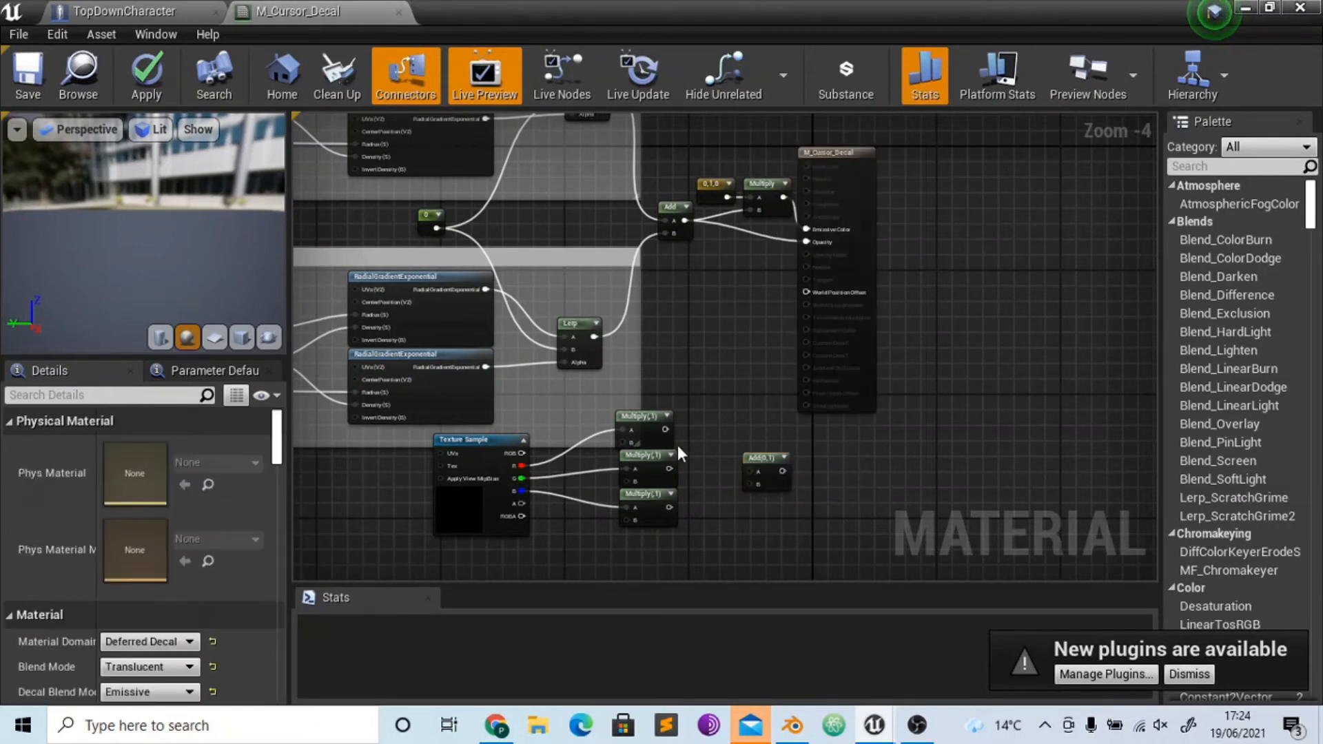
left_click_drag(666, 430, 668, 469)
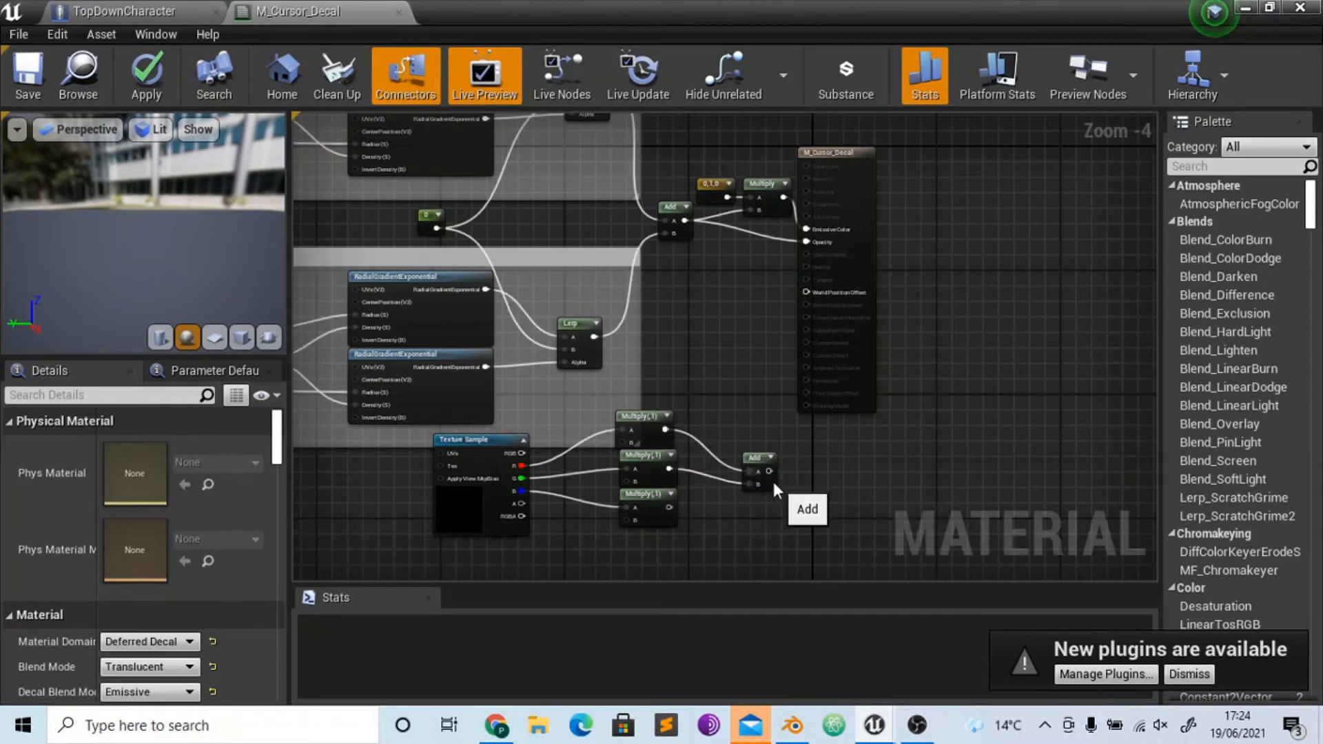
left_click_drag(776, 482, 736, 436)
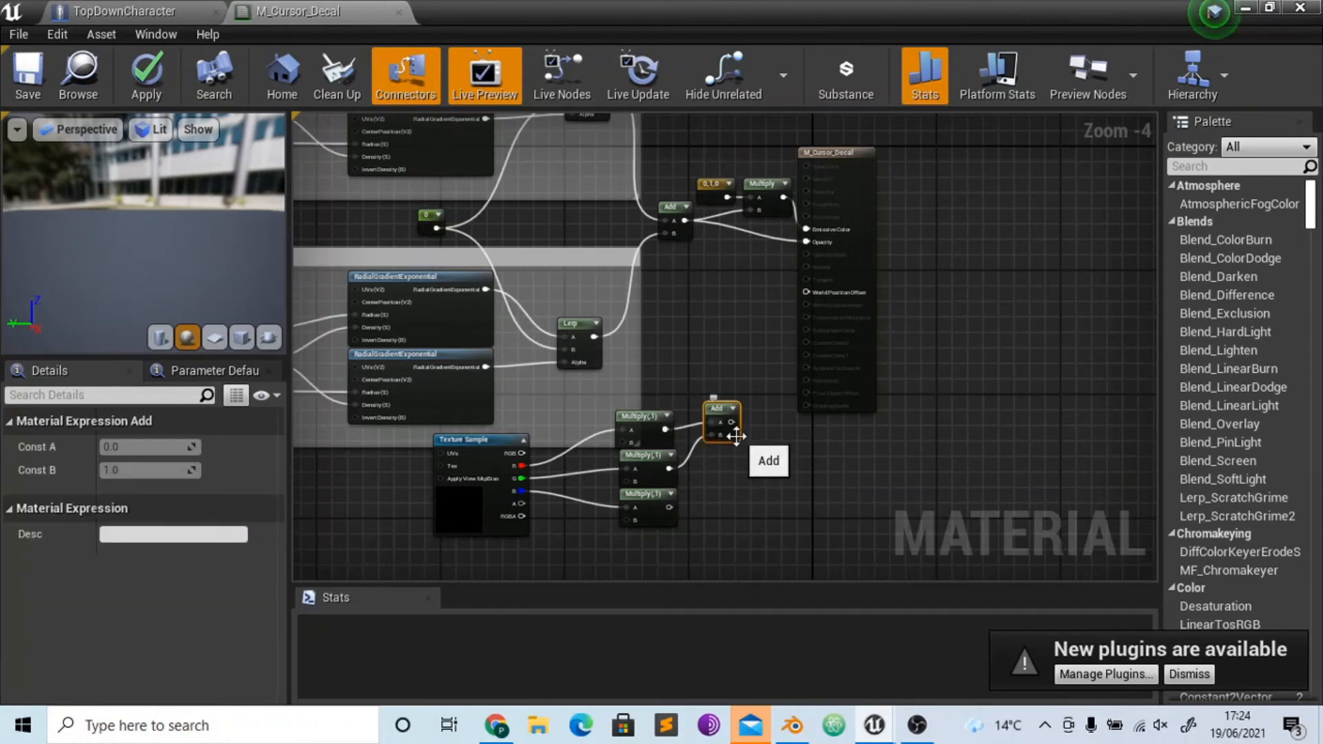
- Duplicate the Add node and use the copy to add the B Multiply's output to the first sum
key("ctrl+w")
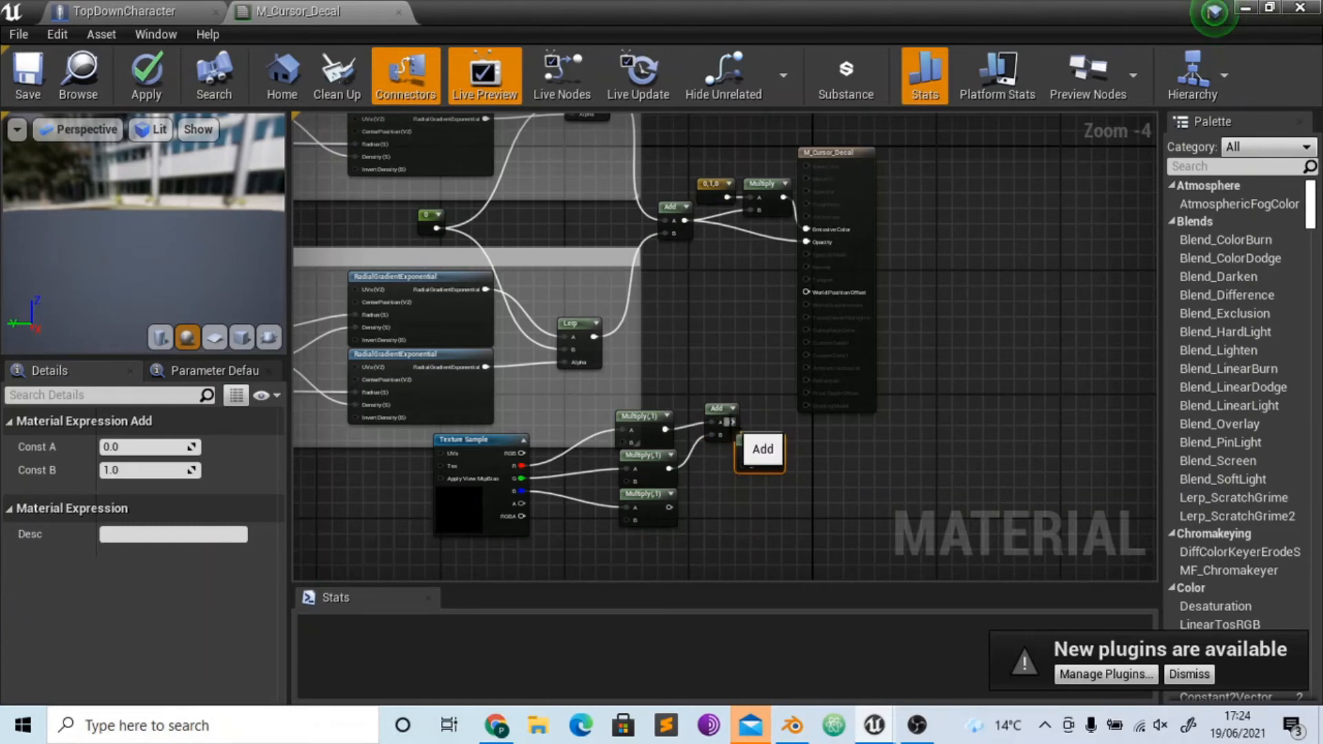
left_click_drag(751, 466, 673, 509)
- Connect the final Add to Emissive Color and the Texture Sample's A output to Opacity, moving the result node farther from the graph
left_click_drag(762, 453, 915, 219)
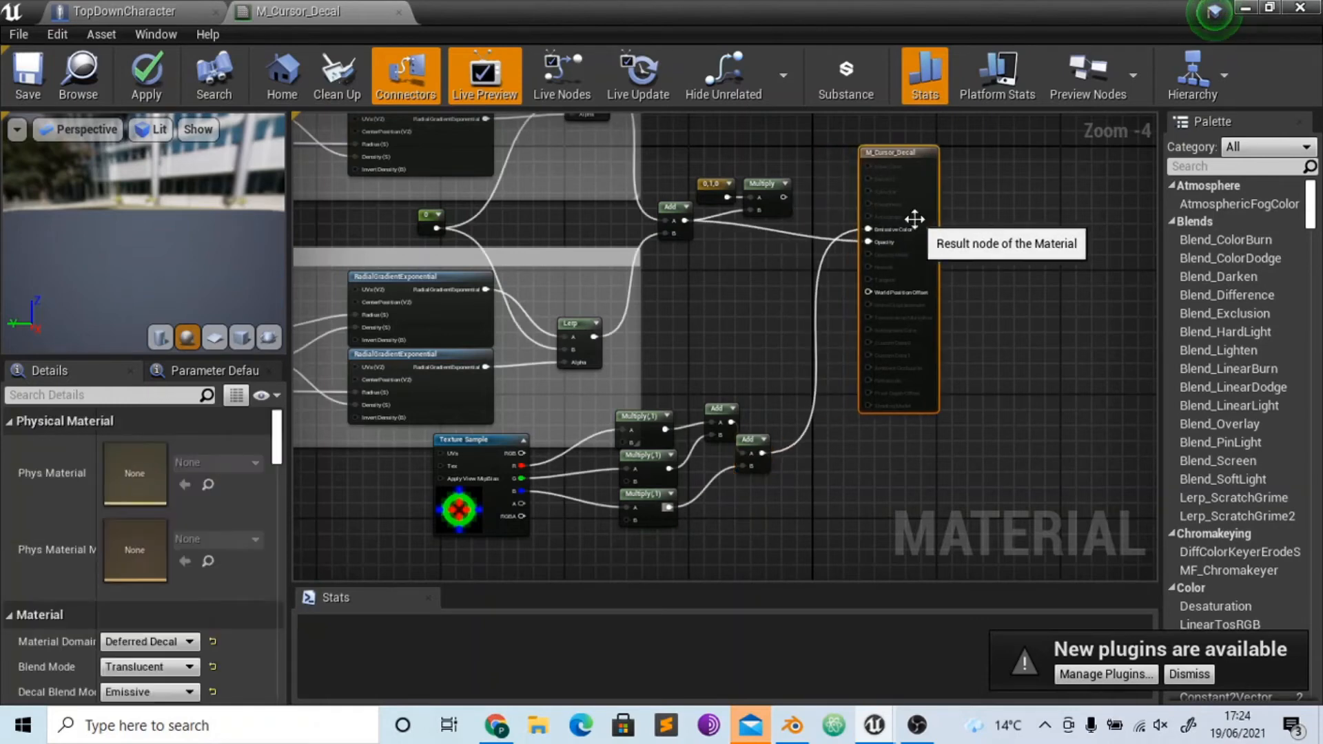
left_click_drag(521, 504, 867, 242)
right_click_drag(746, 370, 872, 326)
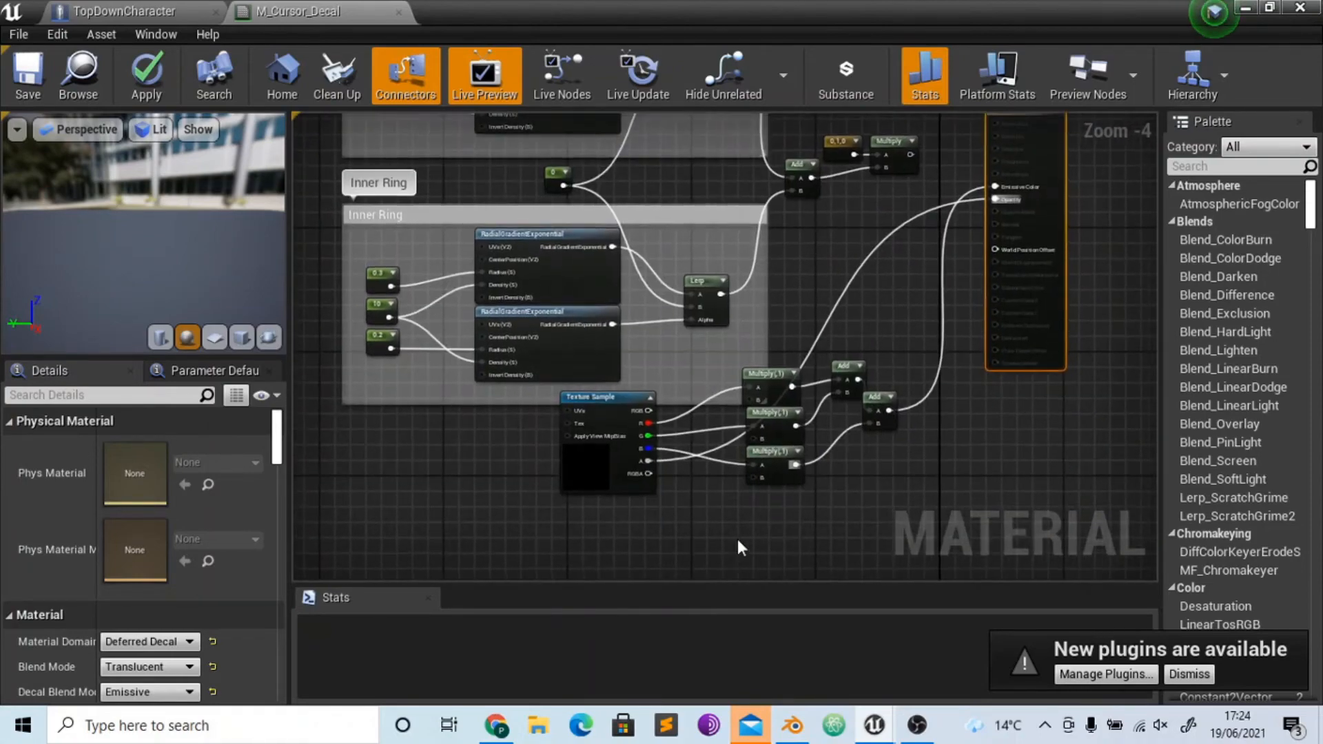
- Add a VectorParameter node below the Texture Sample and name it Total Colour
right_click_drag(734, 537, 751, 464)
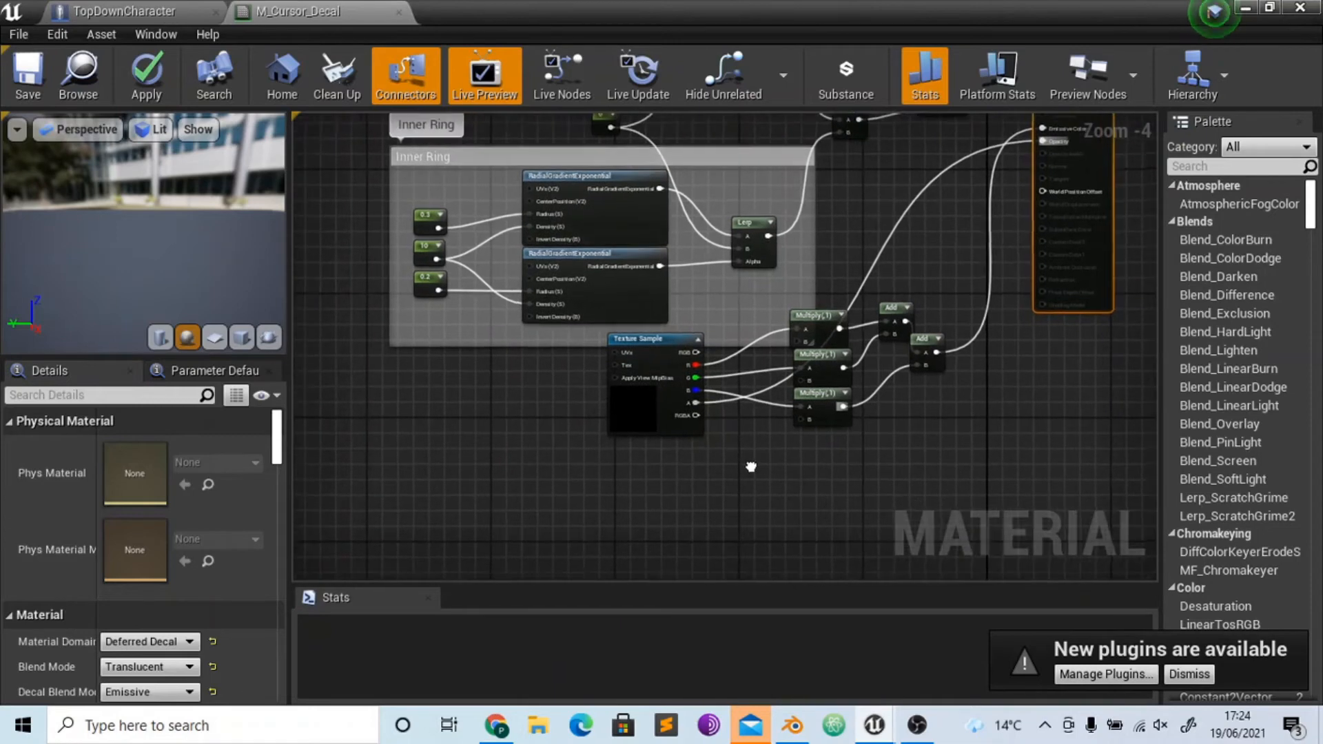
right_click(658, 477)
type("vector para")
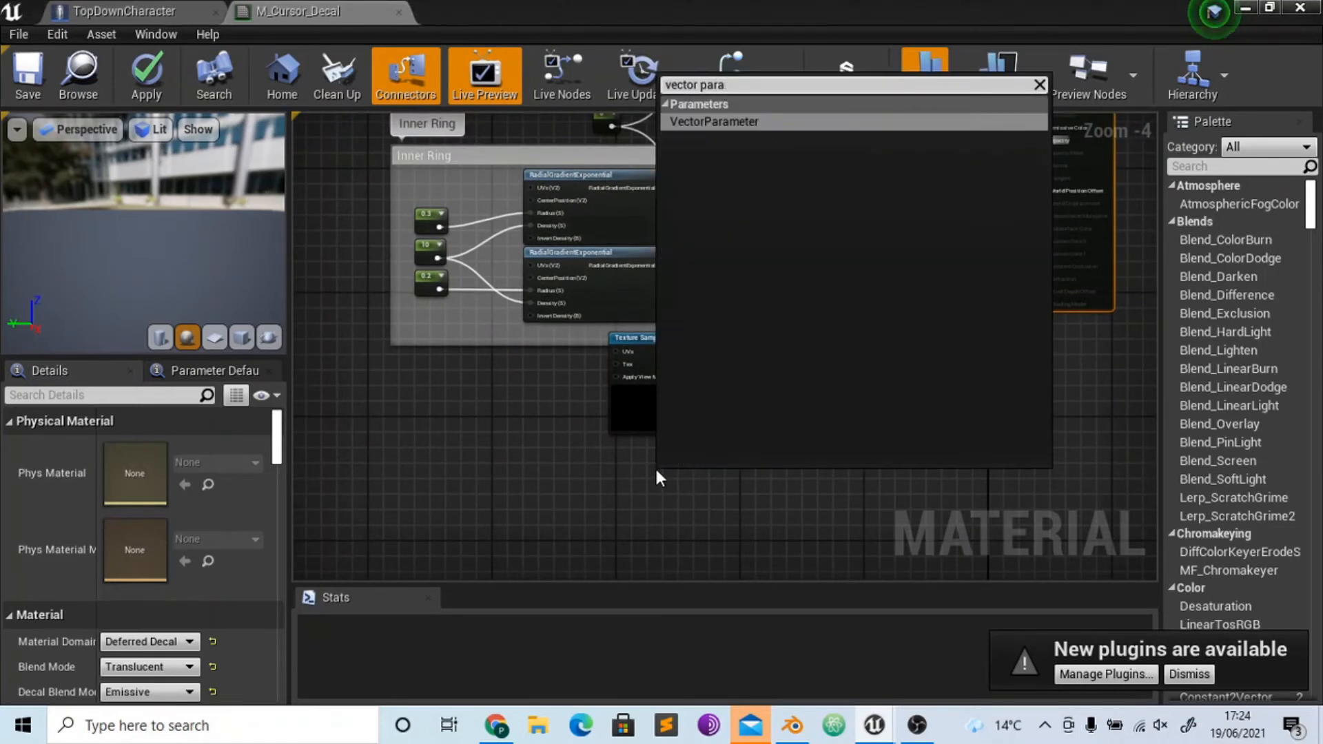
key("Return")
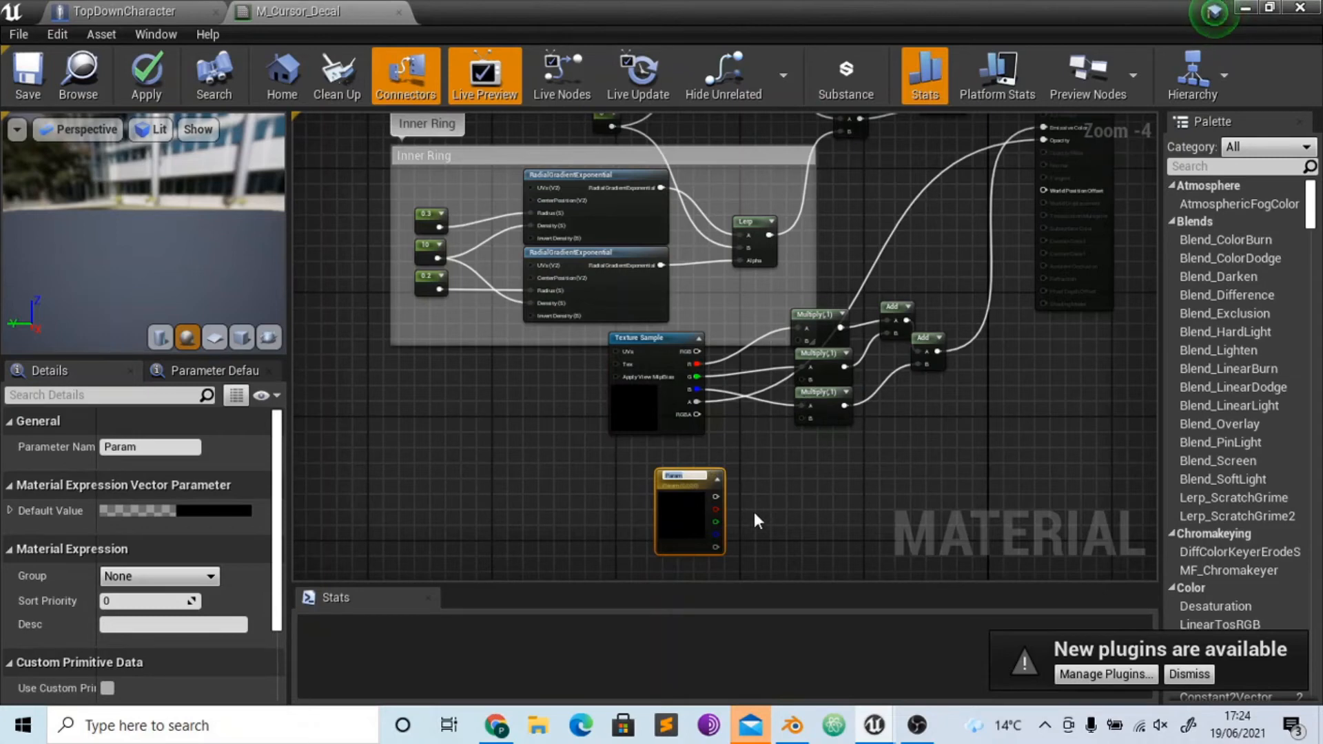
type("Tint Colour")
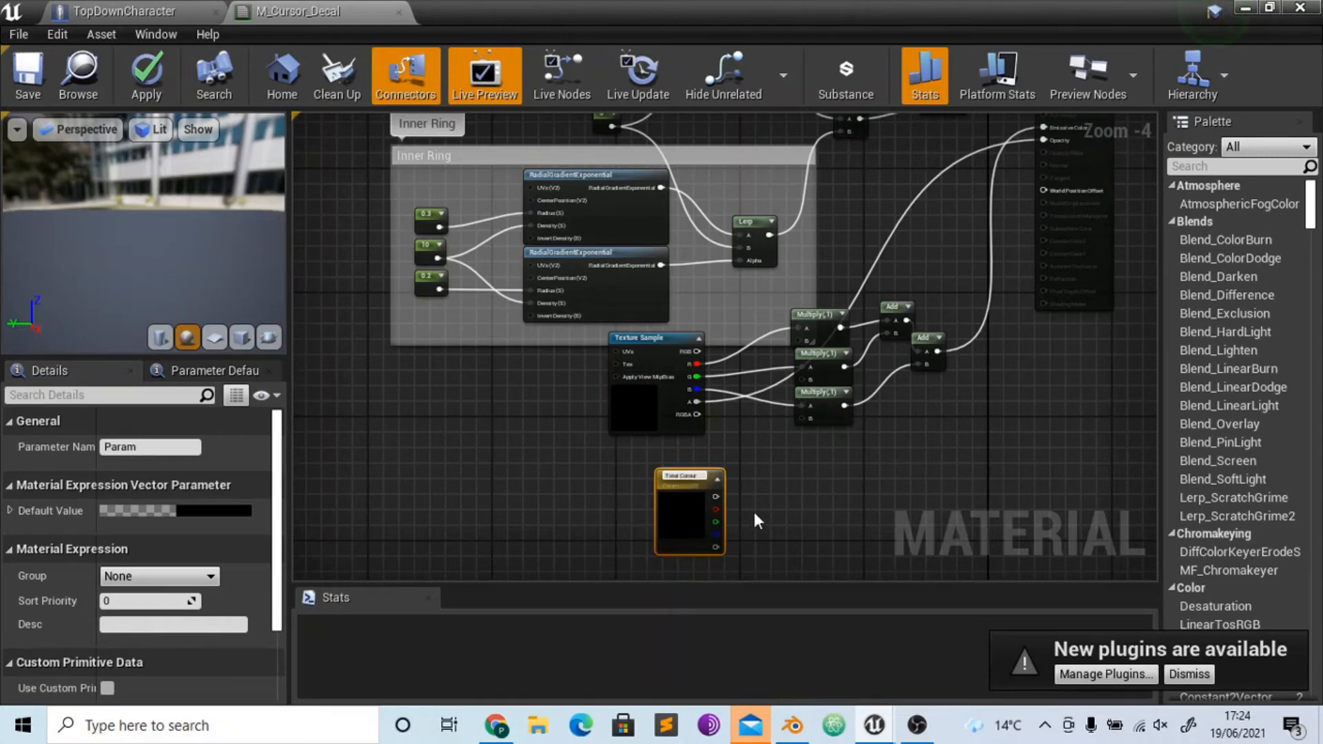
key("Return")
- Connect the Total Colour output to the B inputs of all three Multiply nodes
left_click_drag(717, 497, 801, 420)
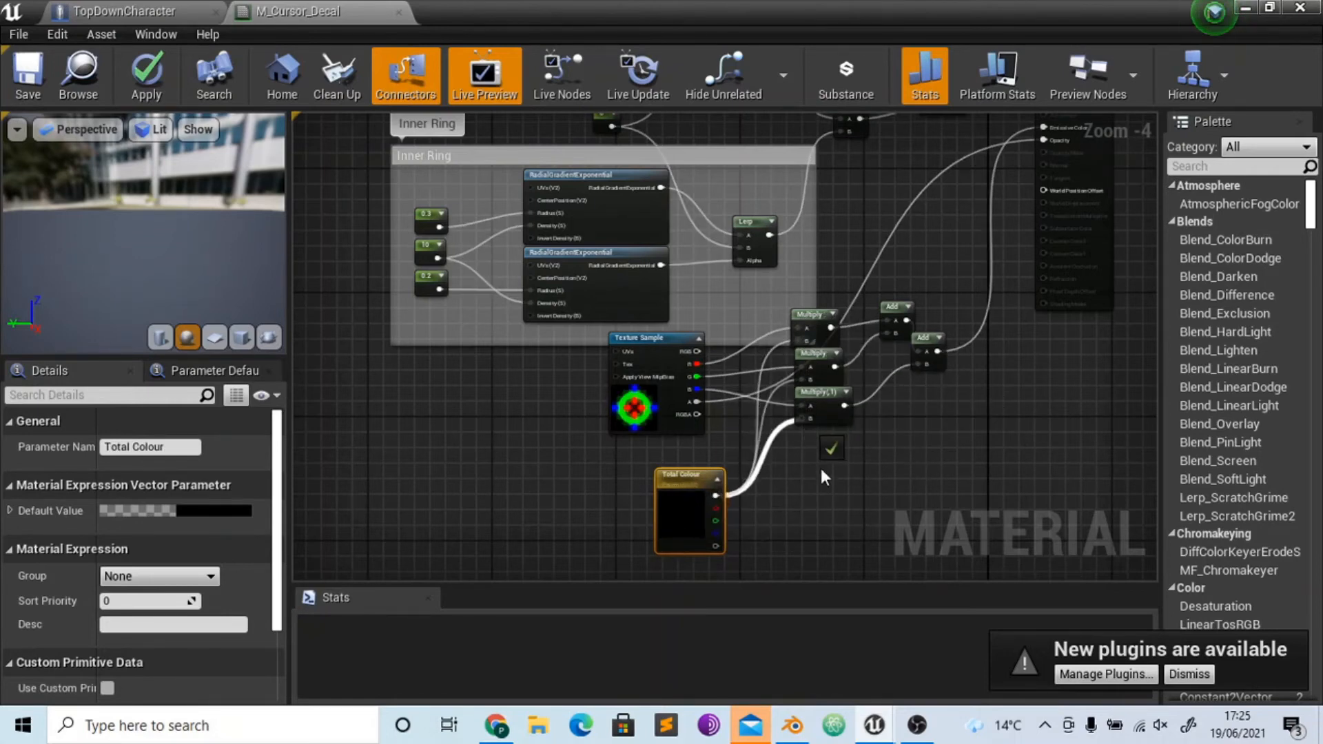
left_click_drag(821, 471, 821, 470)
left_click(858, 475)
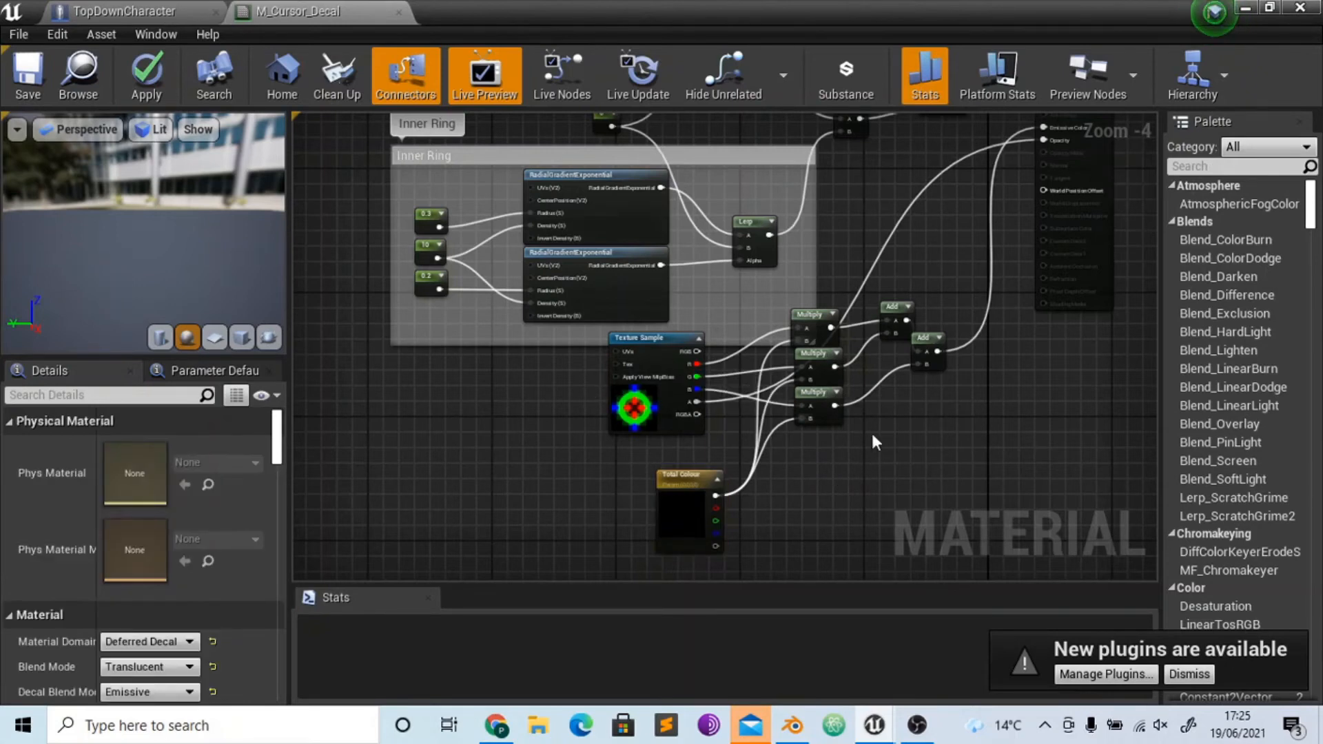
- Set Total Colour's default value to a bright light blue, R 0.07485, G 0.880268, B 1.0
right_click_drag(875, 443, 757, 400)
left_click(564, 476)
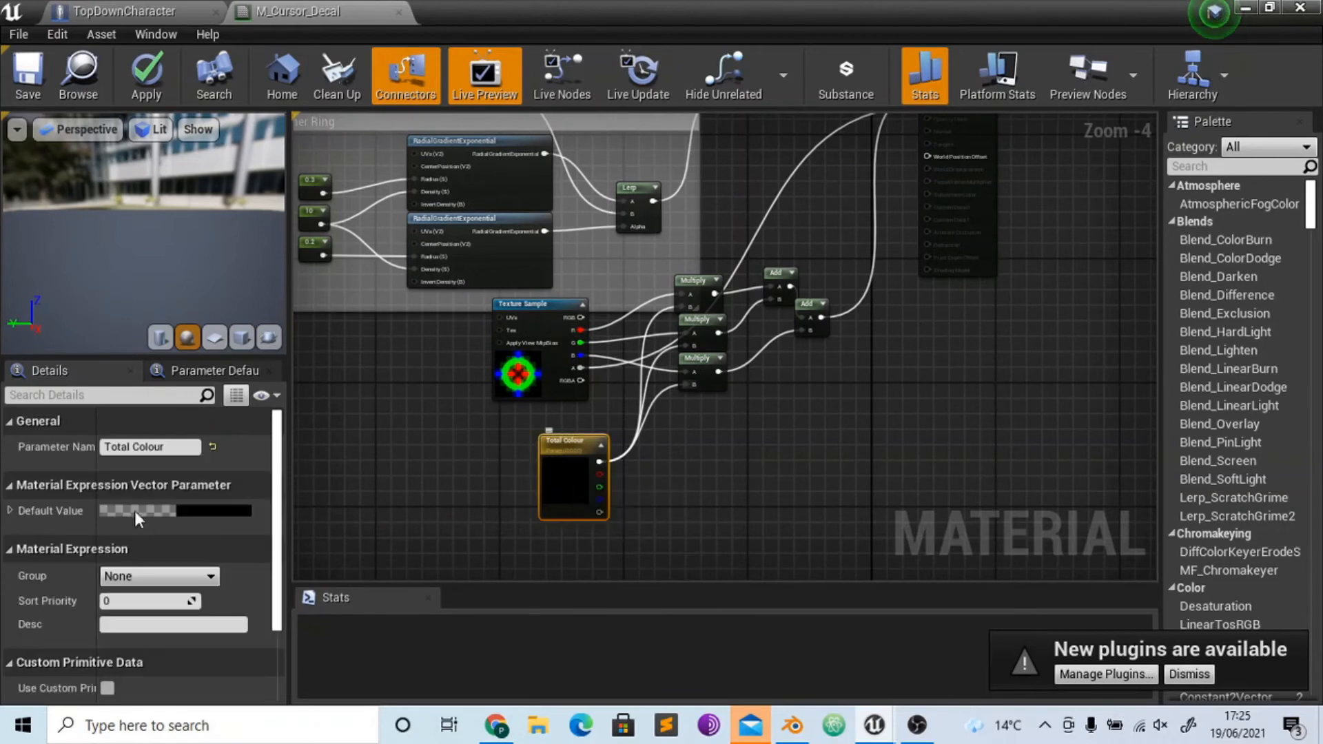
left_click(214, 507)
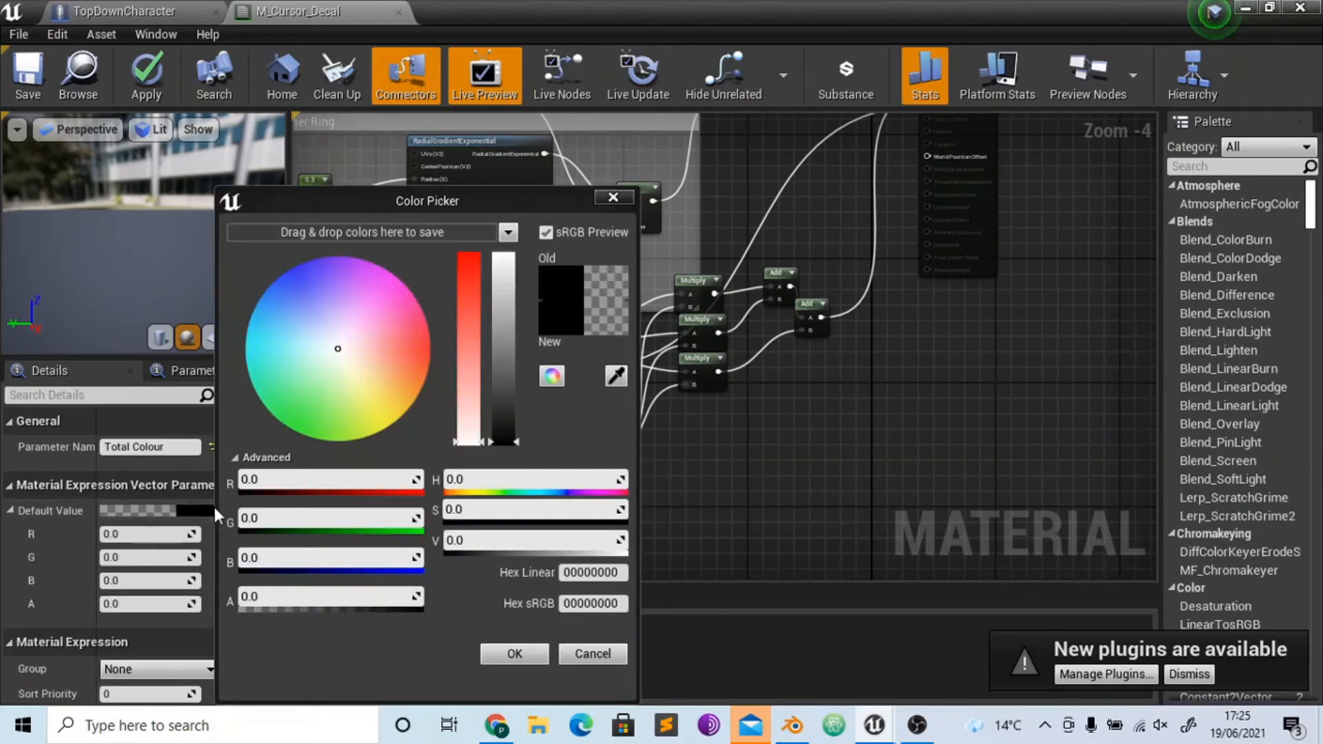
left_click_drag(276, 343, 252, 337)
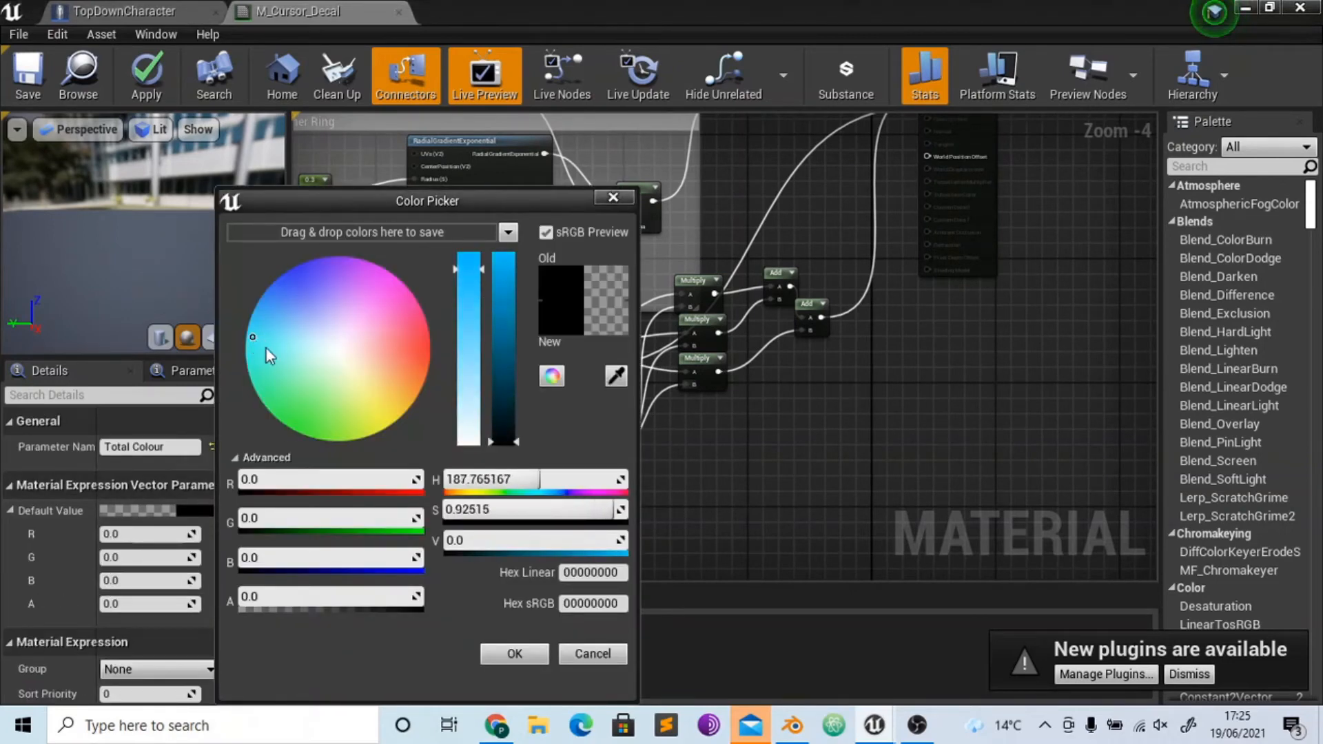
left_click_drag(493, 341, 503, 252)
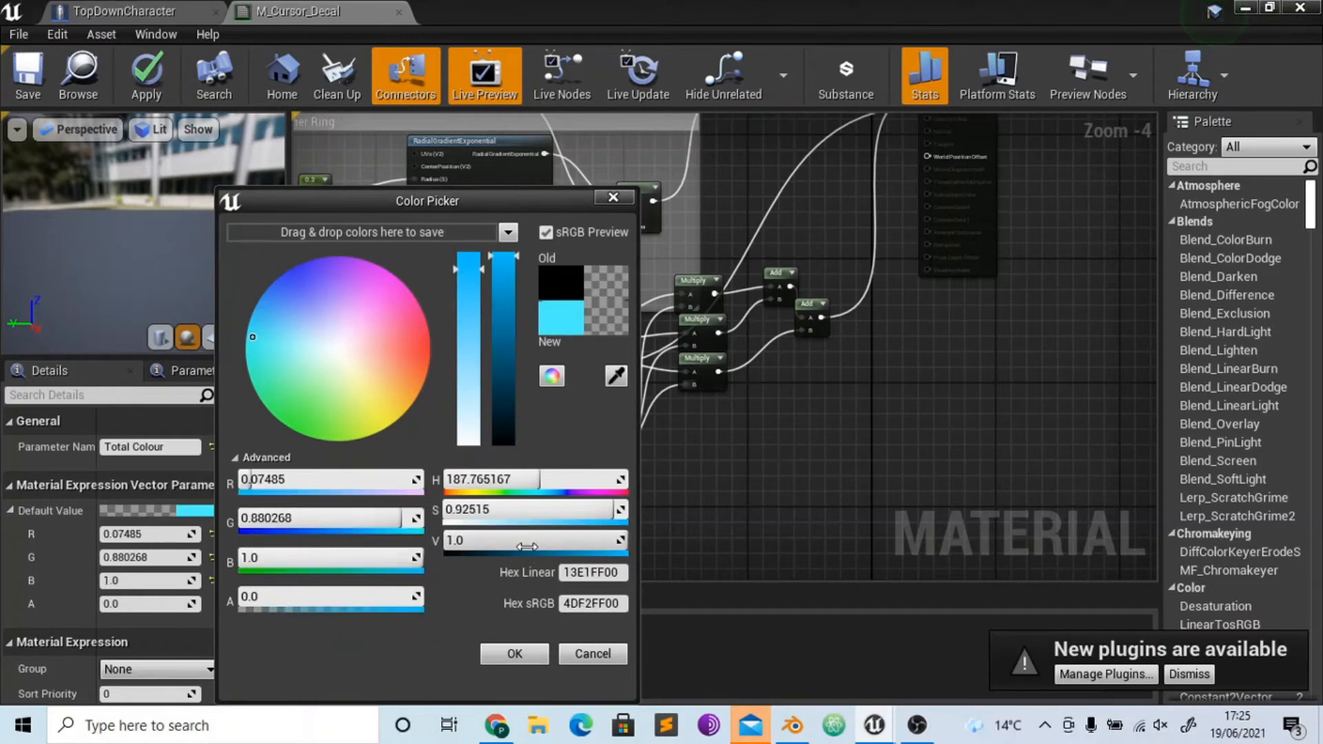
left_click(513, 654)
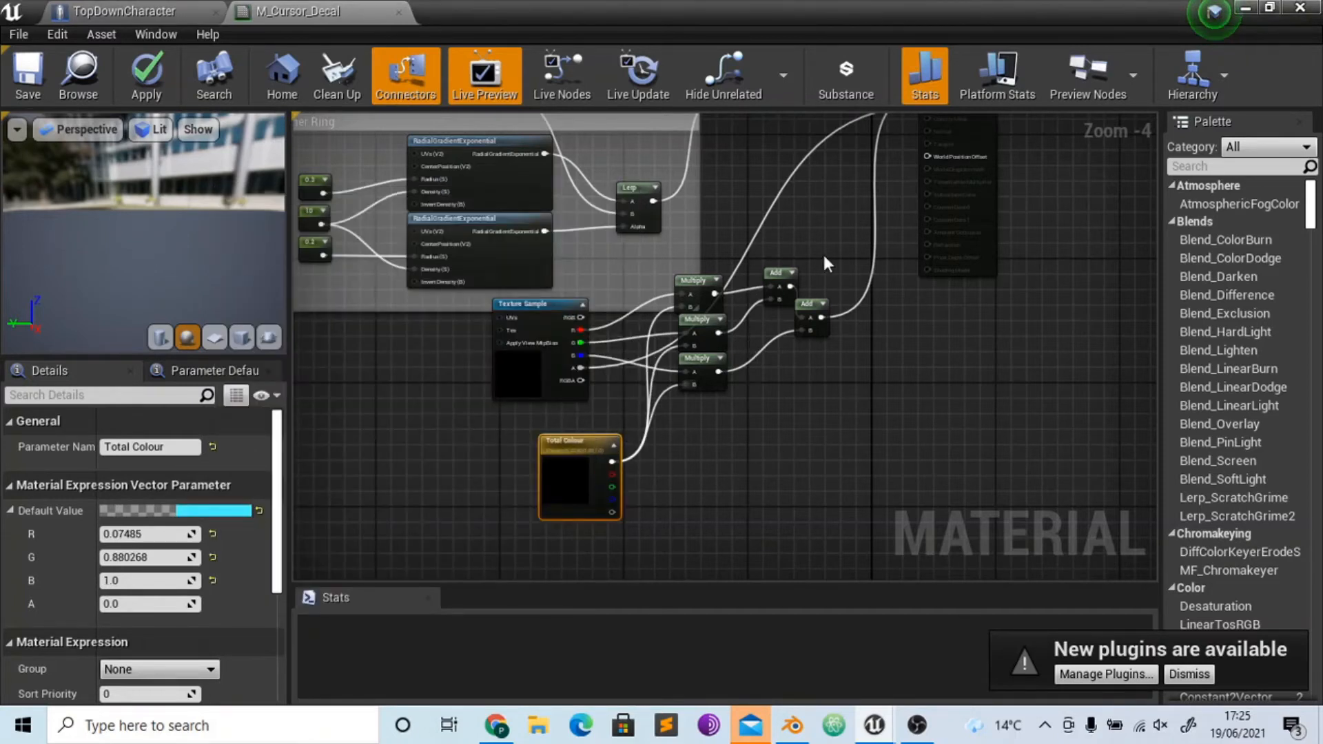
- Space the final Add node farther from the first one, and select the Texture Sample node, moving it slightly down
left_click_drag(812, 299, 835, 300)
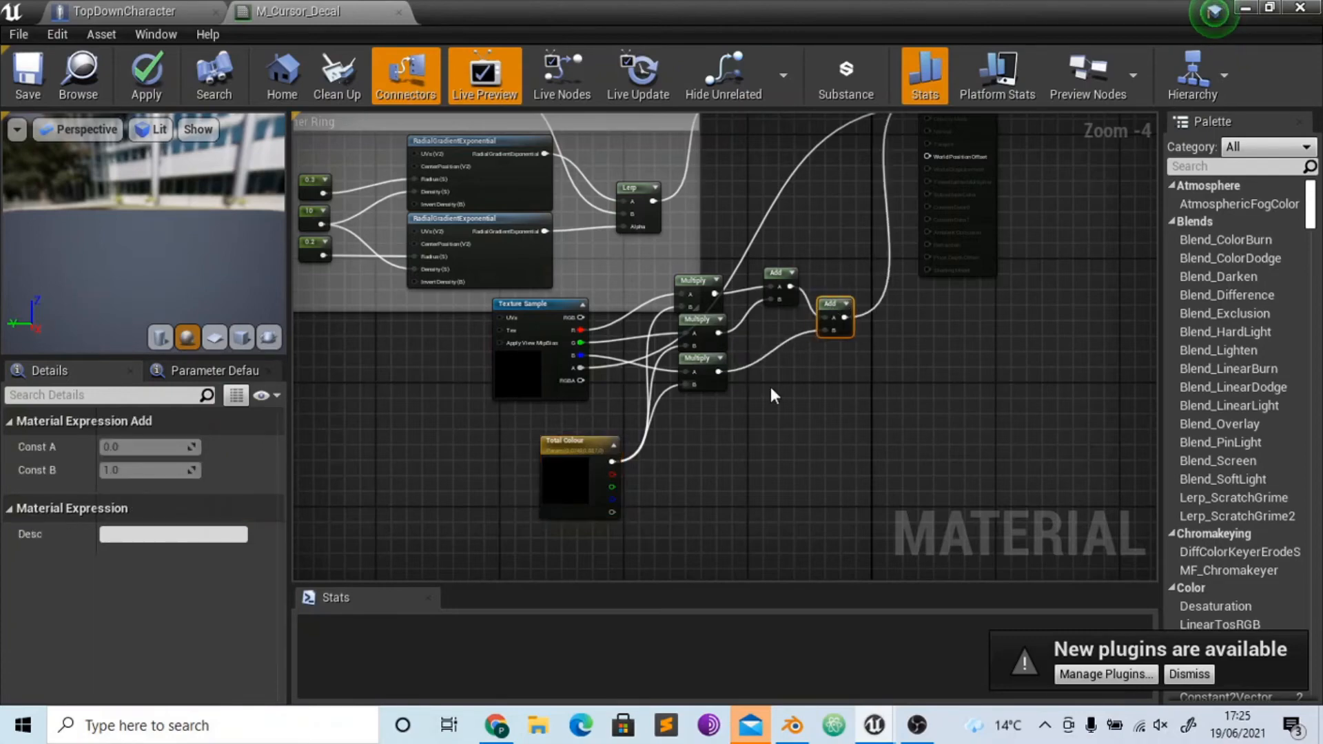
left_click(771, 387)
right_click_drag(847, 315, 829, 352)
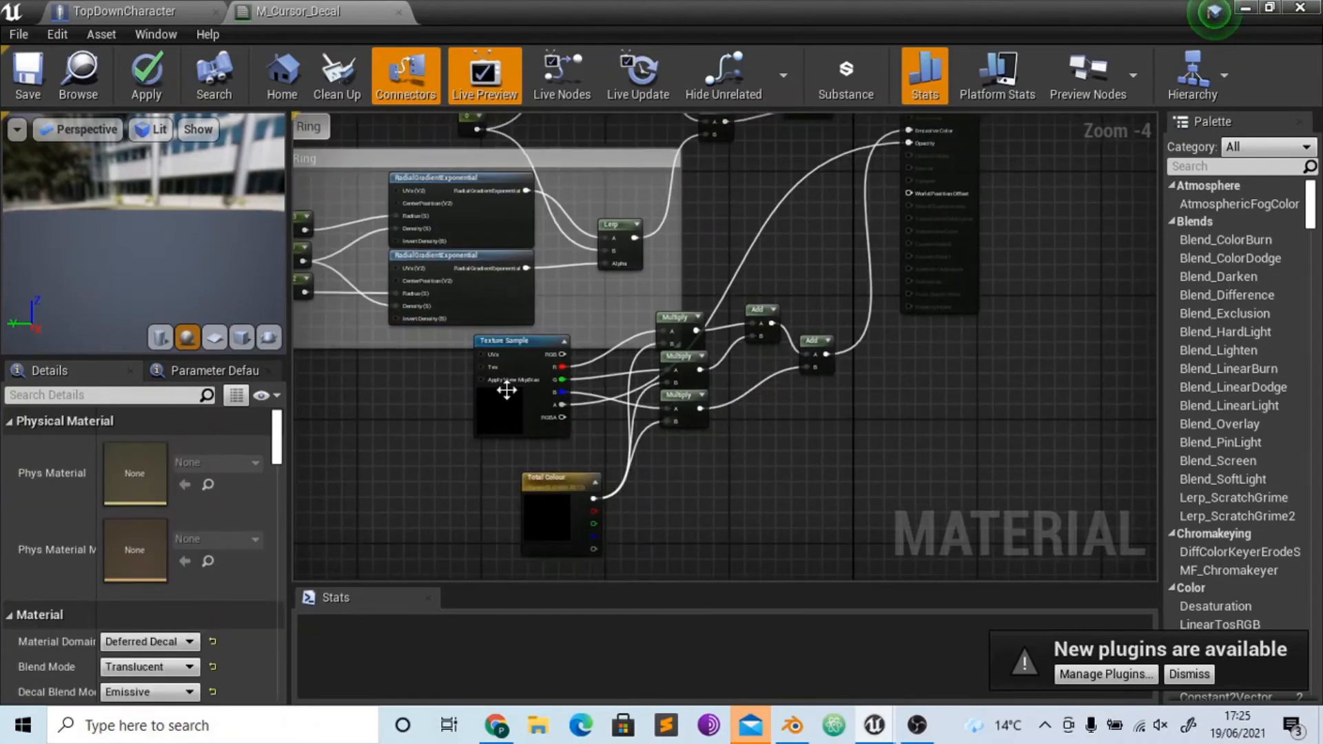
left_click(506, 412)
left_click_drag(506, 412, 506, 405)
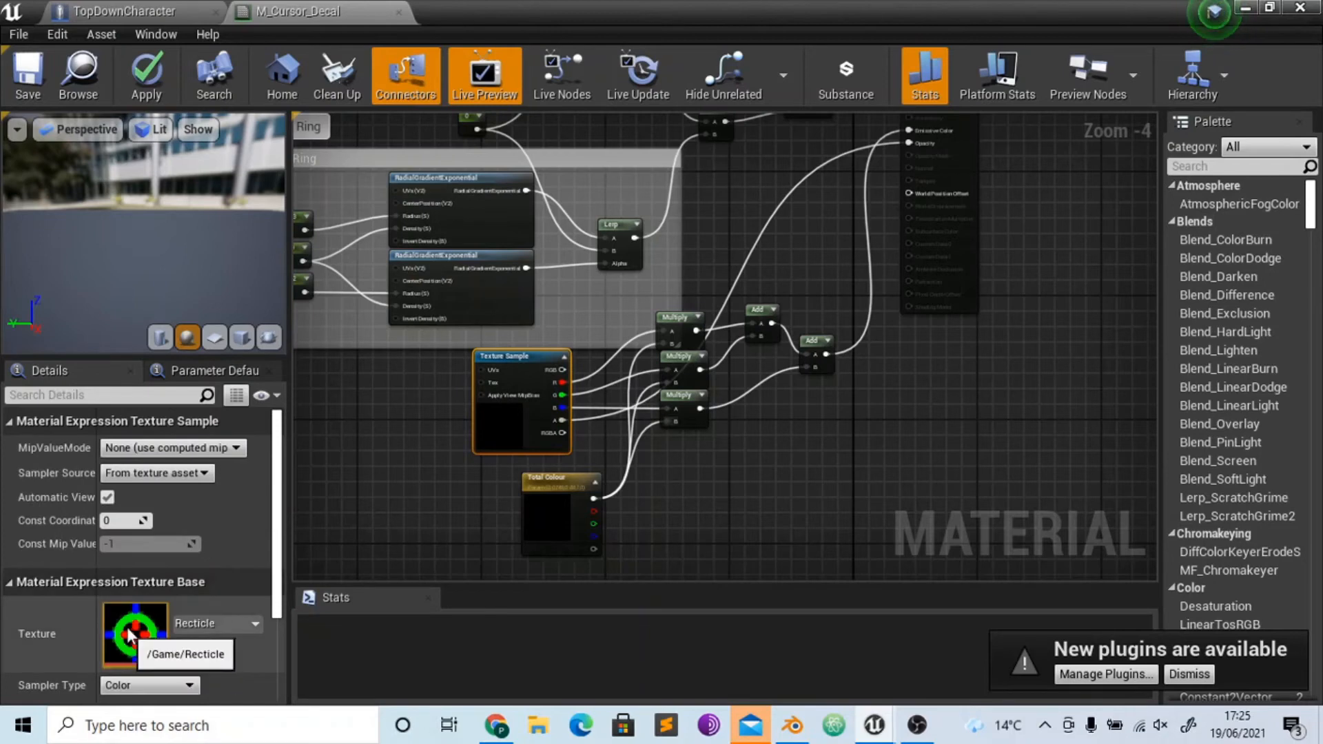
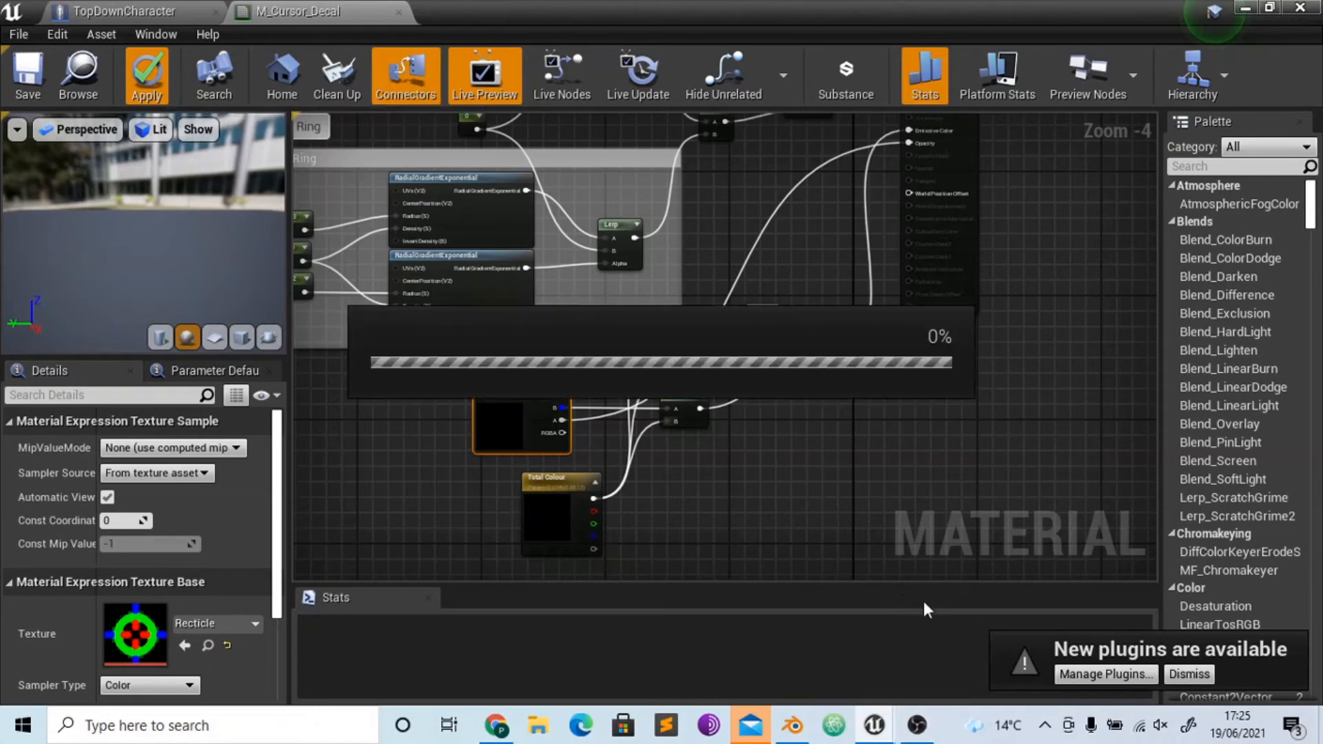
left_click(916, 725)
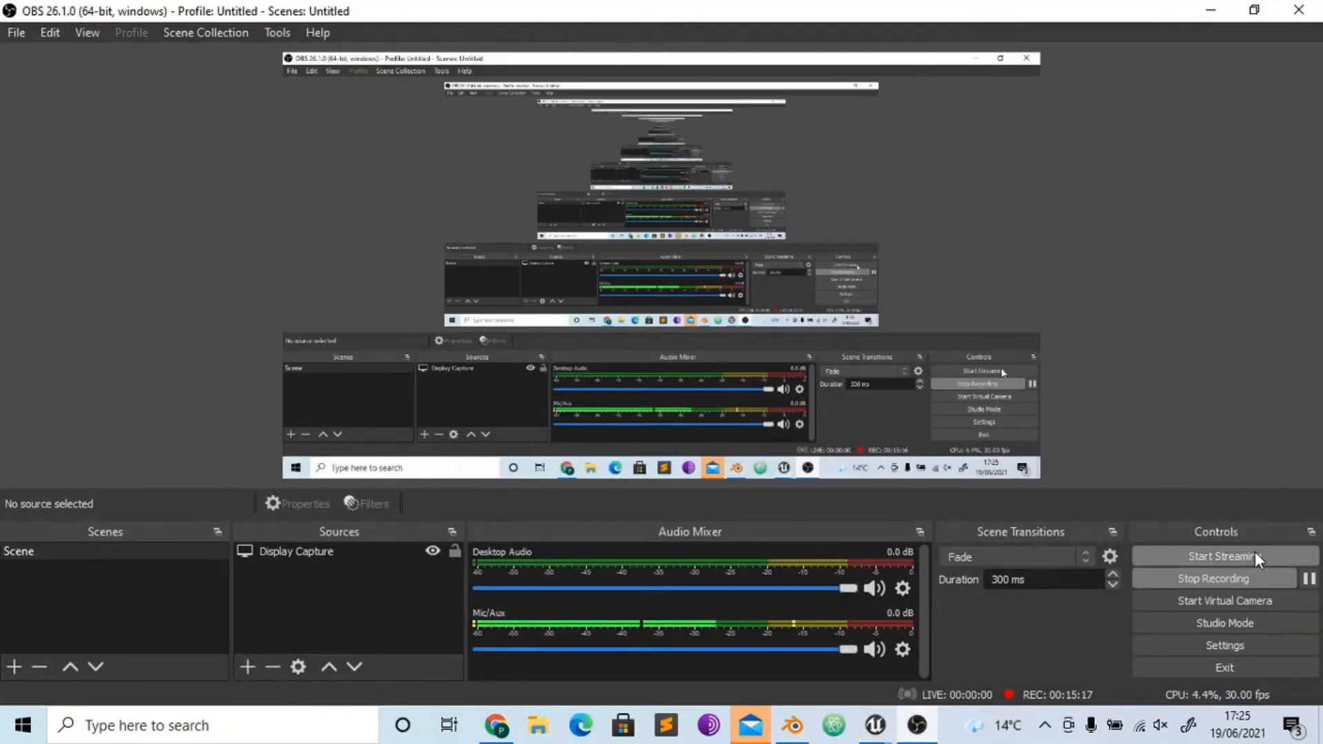
left_click(876, 725)
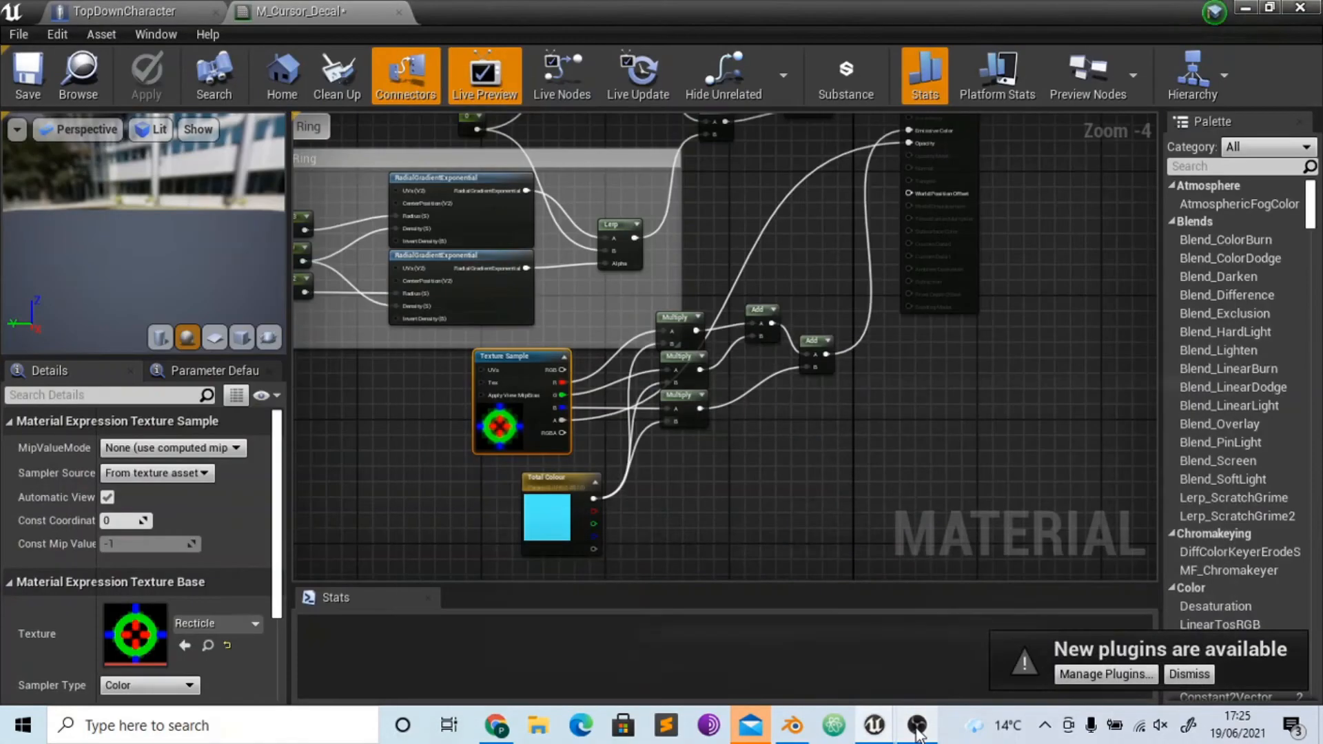
- Play-test the TopDownExampleMap level to check the cursor decal on the floor, and stop the session
left_click(1246, 7)
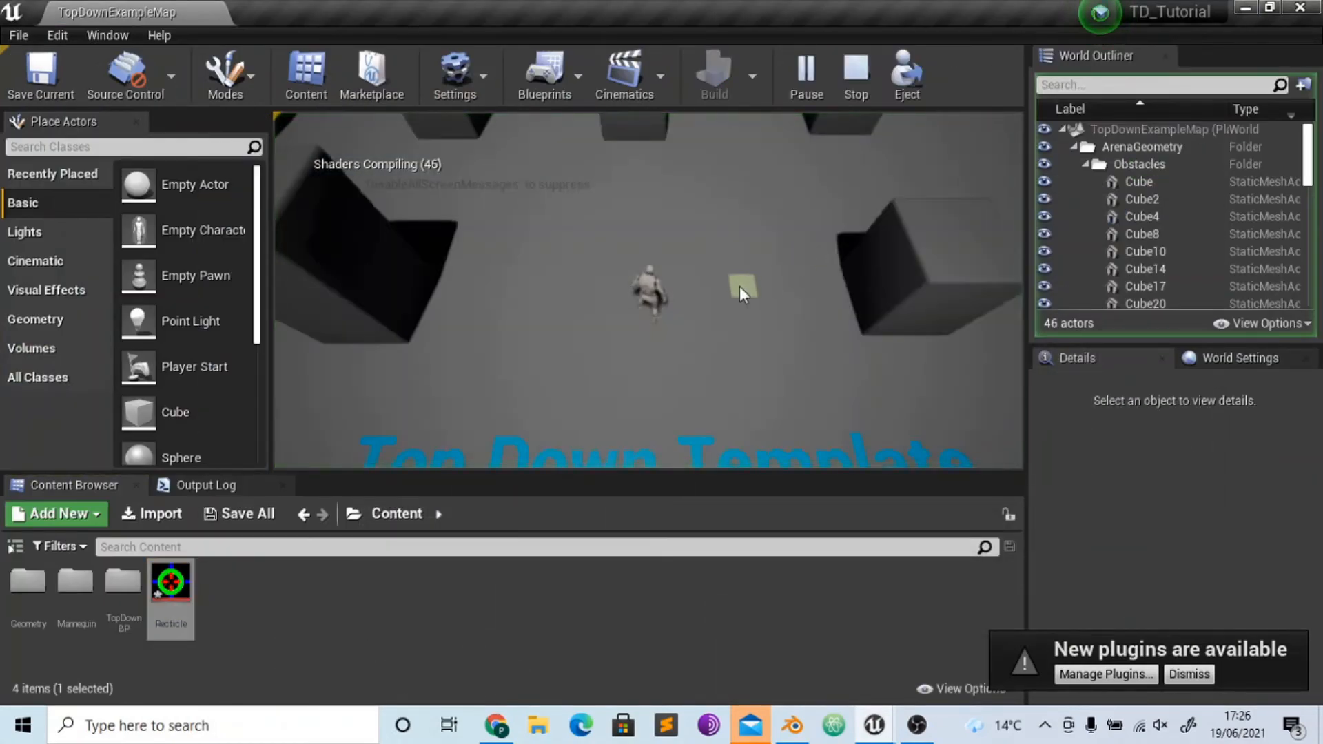
left_click(739, 288)
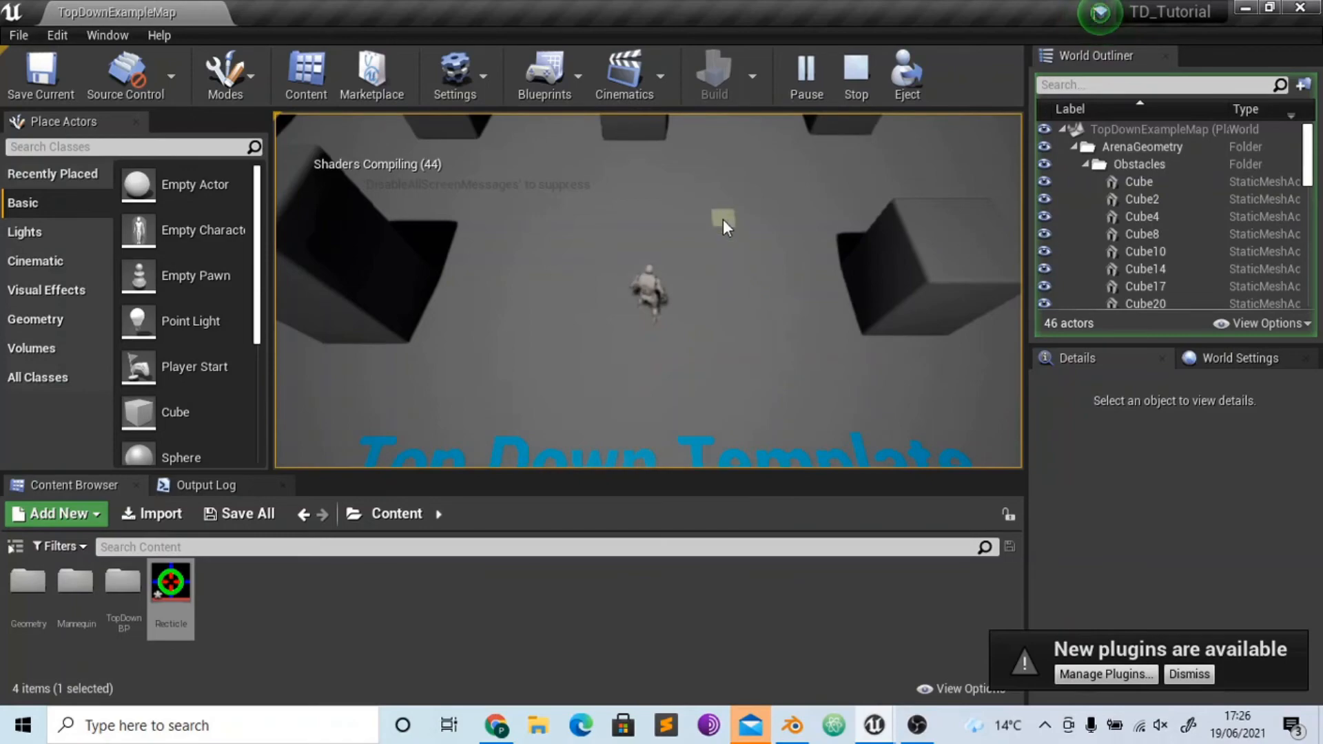
key("Escape")
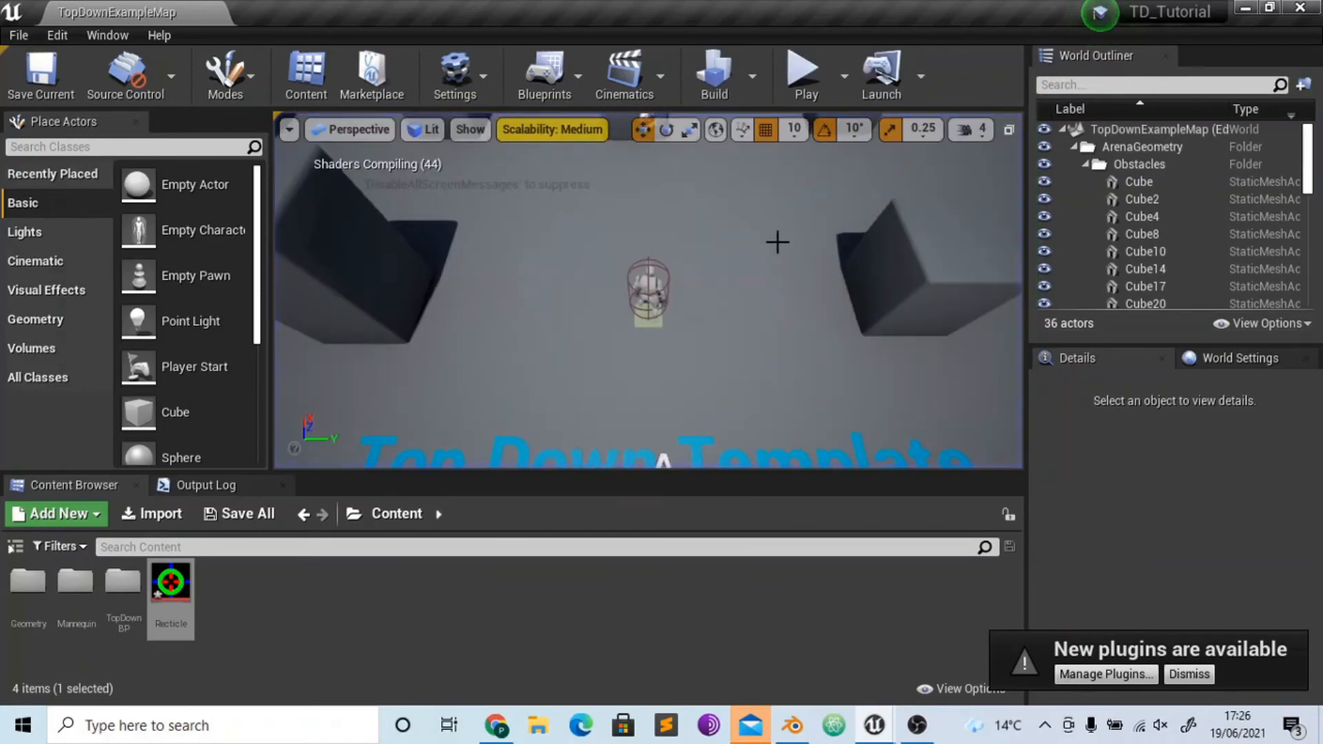
- In M_Cursor_Decal, try connecting the Texture Sample's RGB output to the material's Opacity input and apply the change
mouse_move(883, 727)
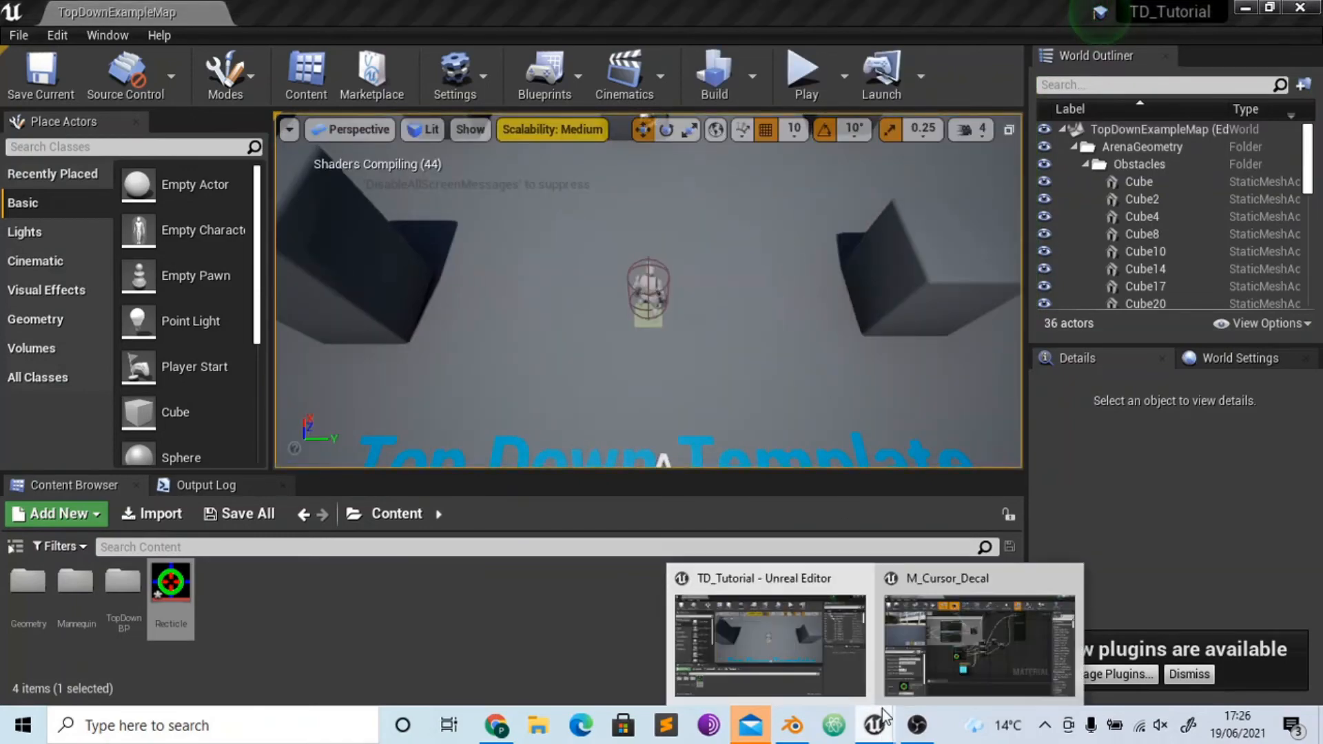
left_click(946, 633)
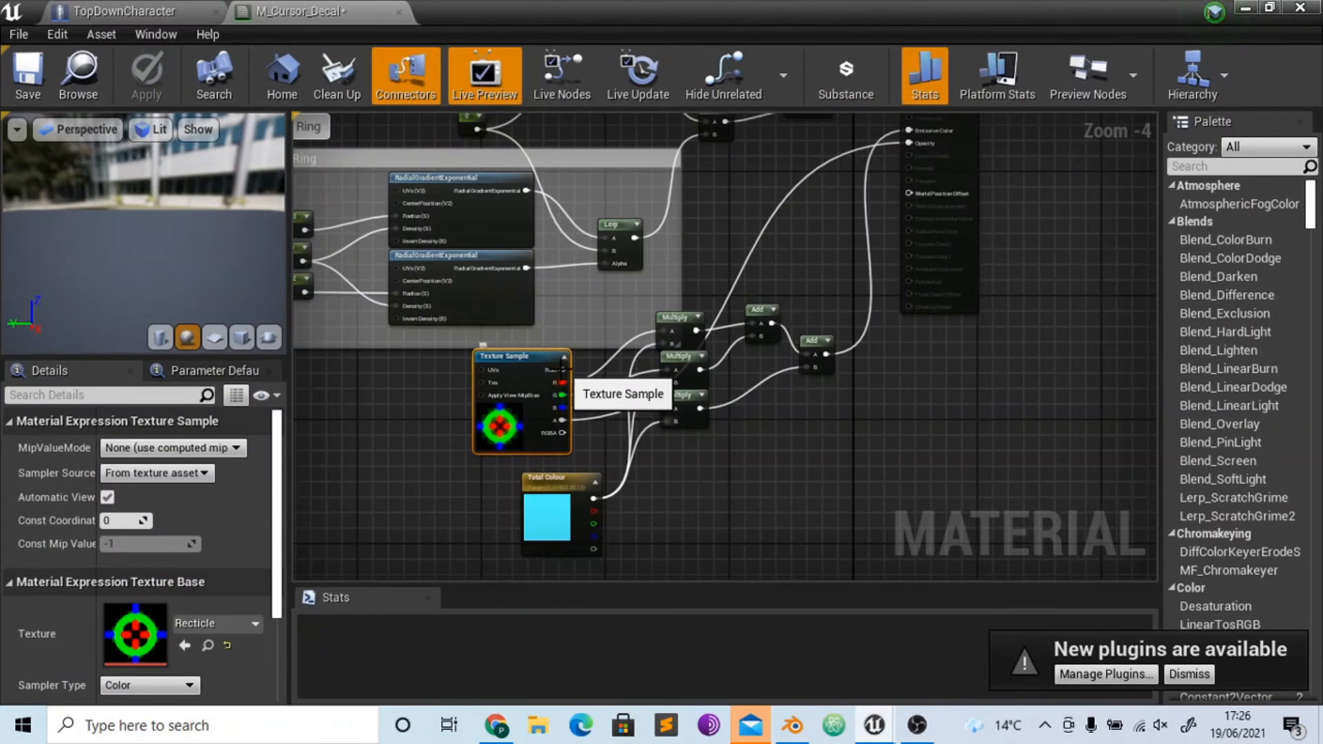
left_click_drag(563, 370, 907, 146)
left_click(854, 470)
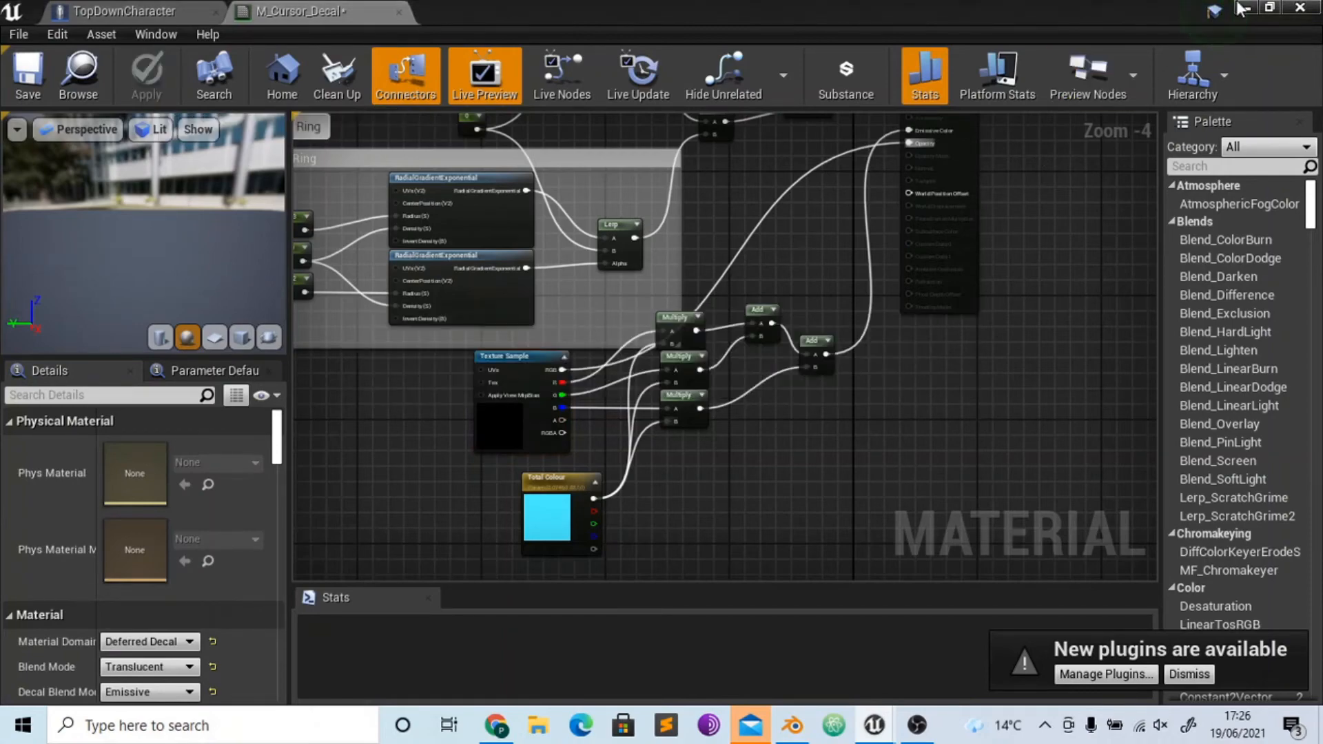
- Play the level briefly to examine the cursor decal with the RGB output driving opacity, and stop
left_click(1243, 9)
left_click(798, 75)
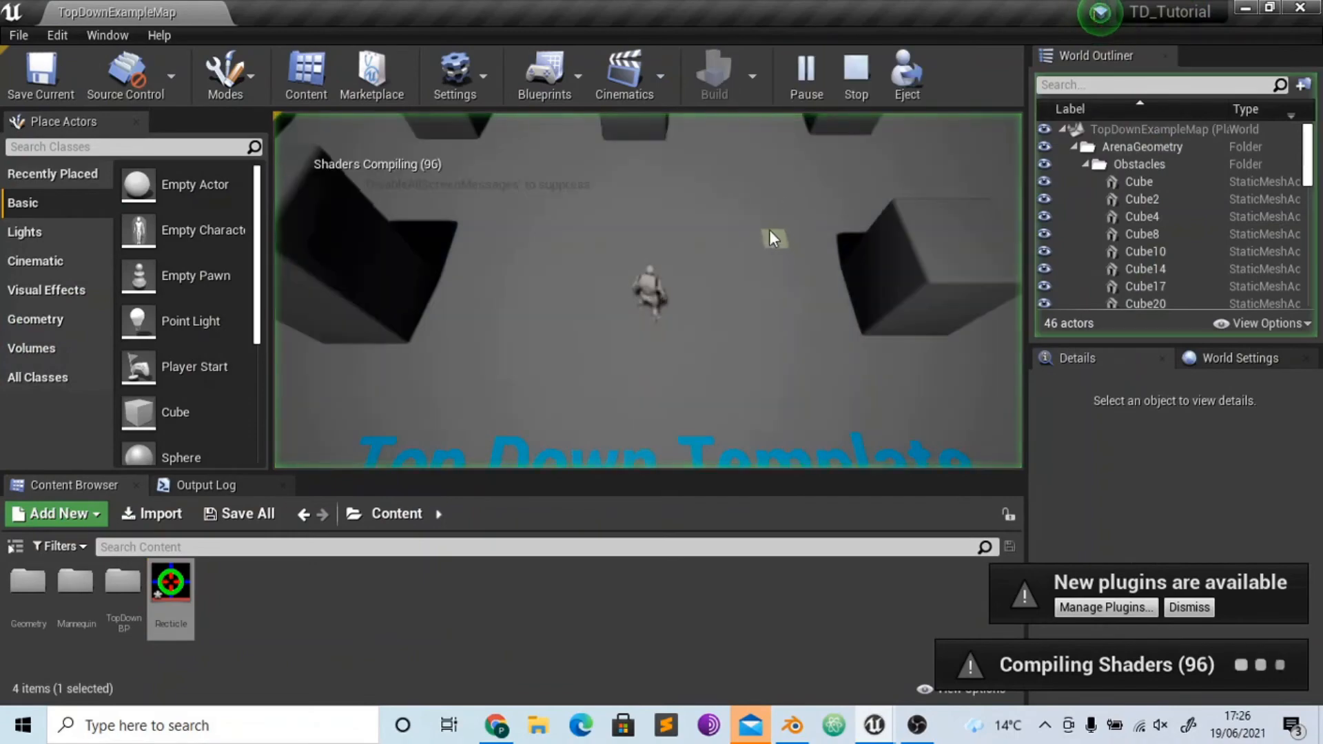
key("Escape")
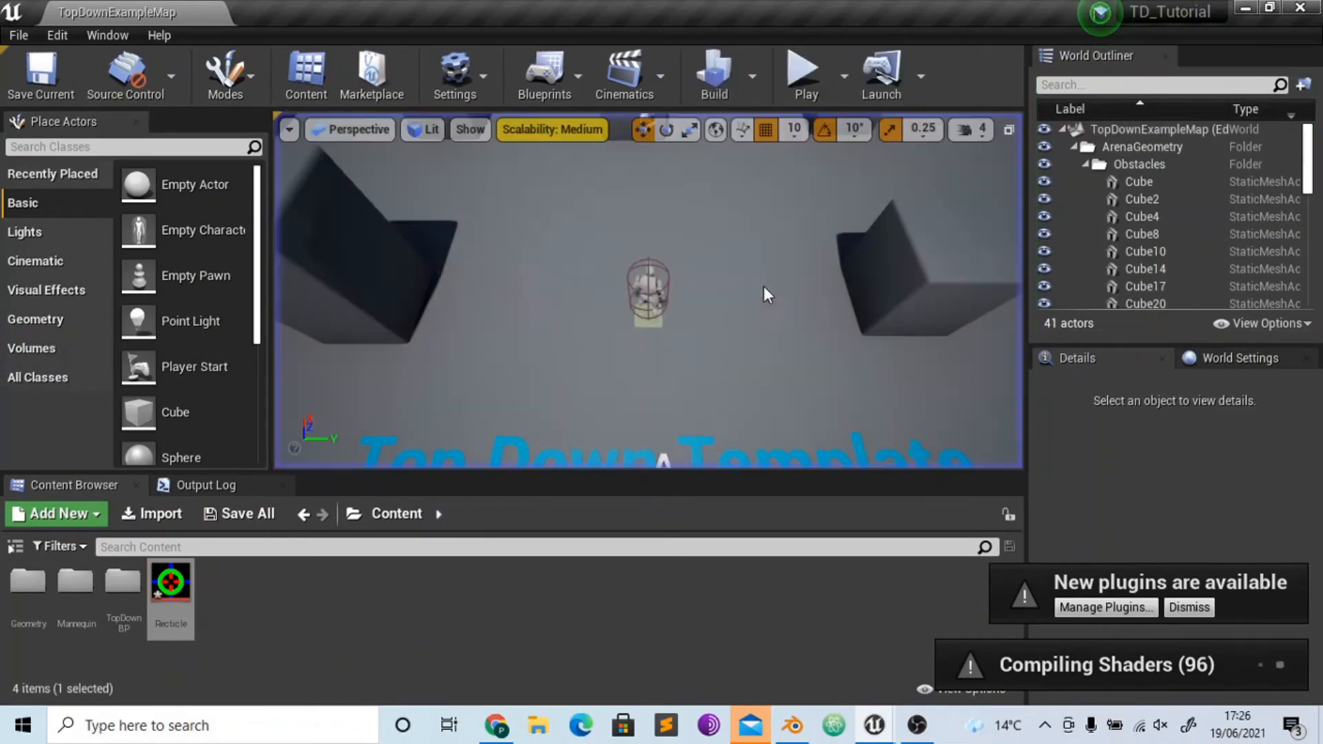
left_click(917, 725)
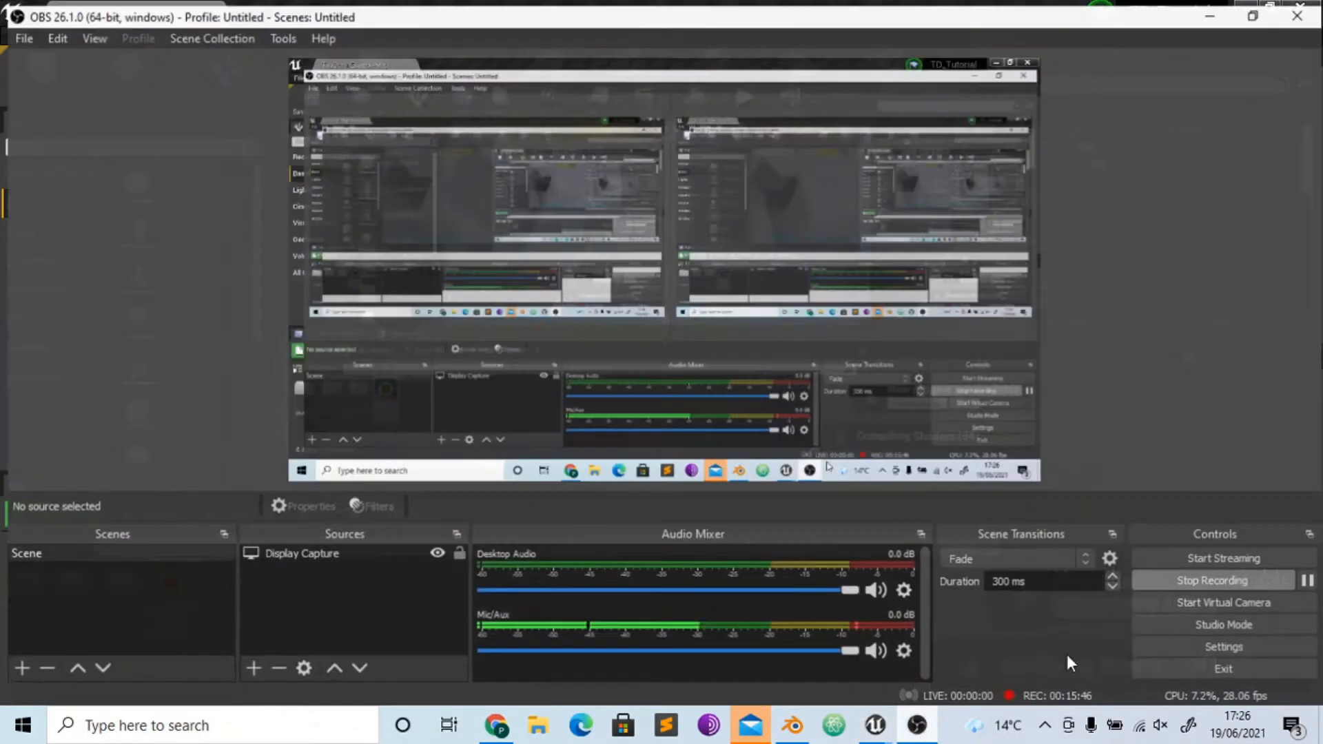
left_click(1308, 581)
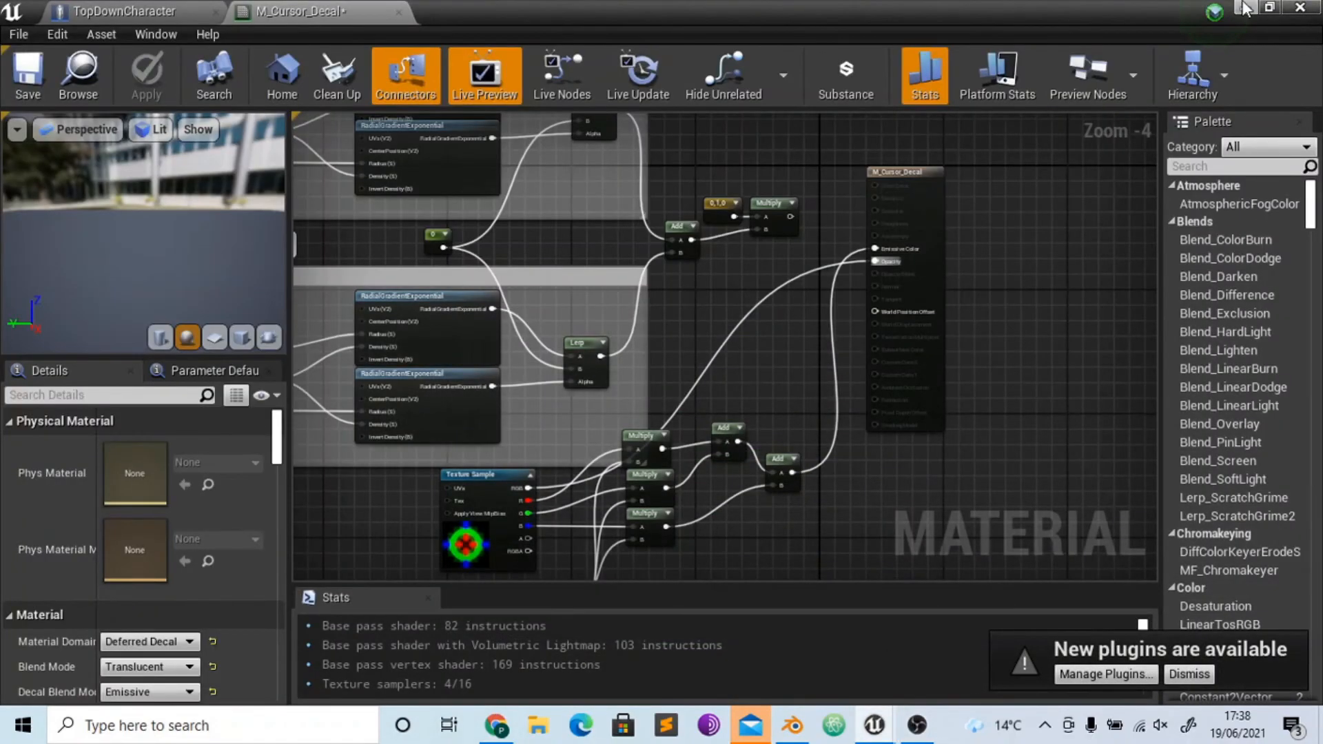
- Play-test the level again, moving the cursor over the floor and cubes to inspect the tinted decal
left_click(1247, 7)
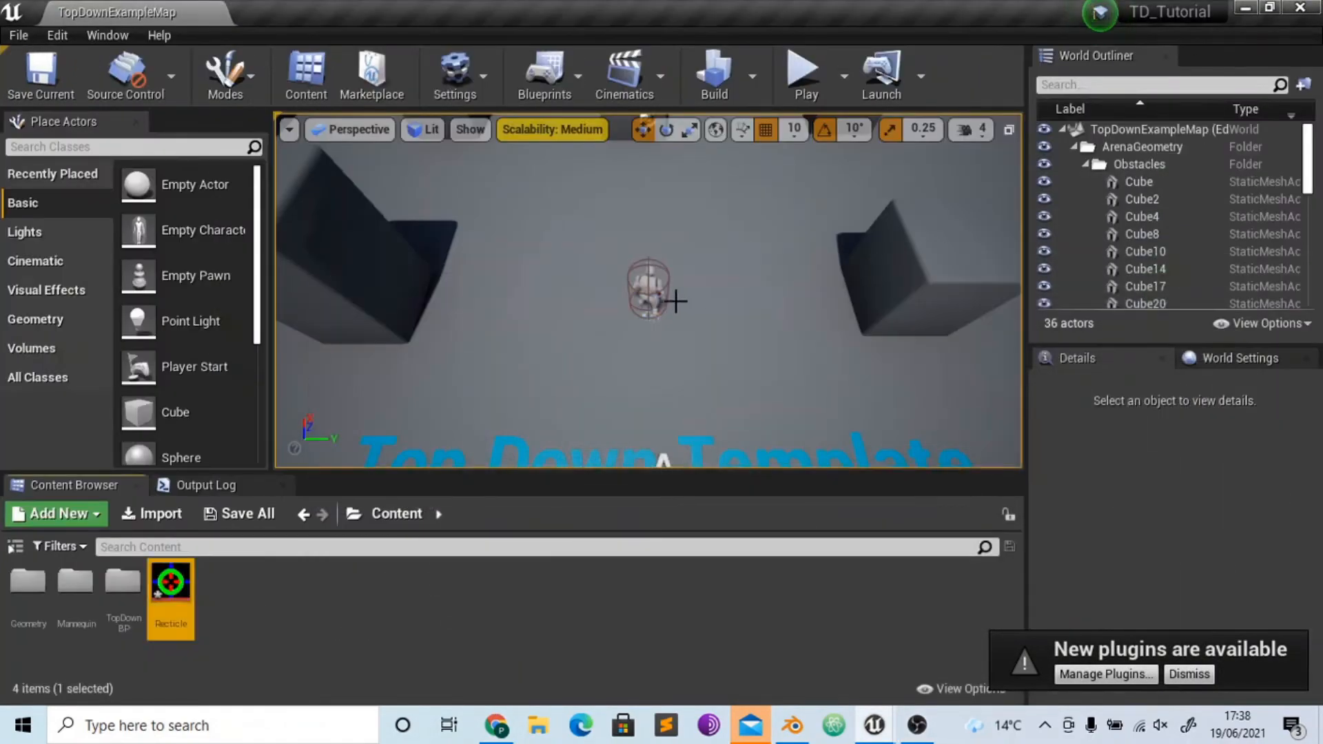
left_click(797, 93)
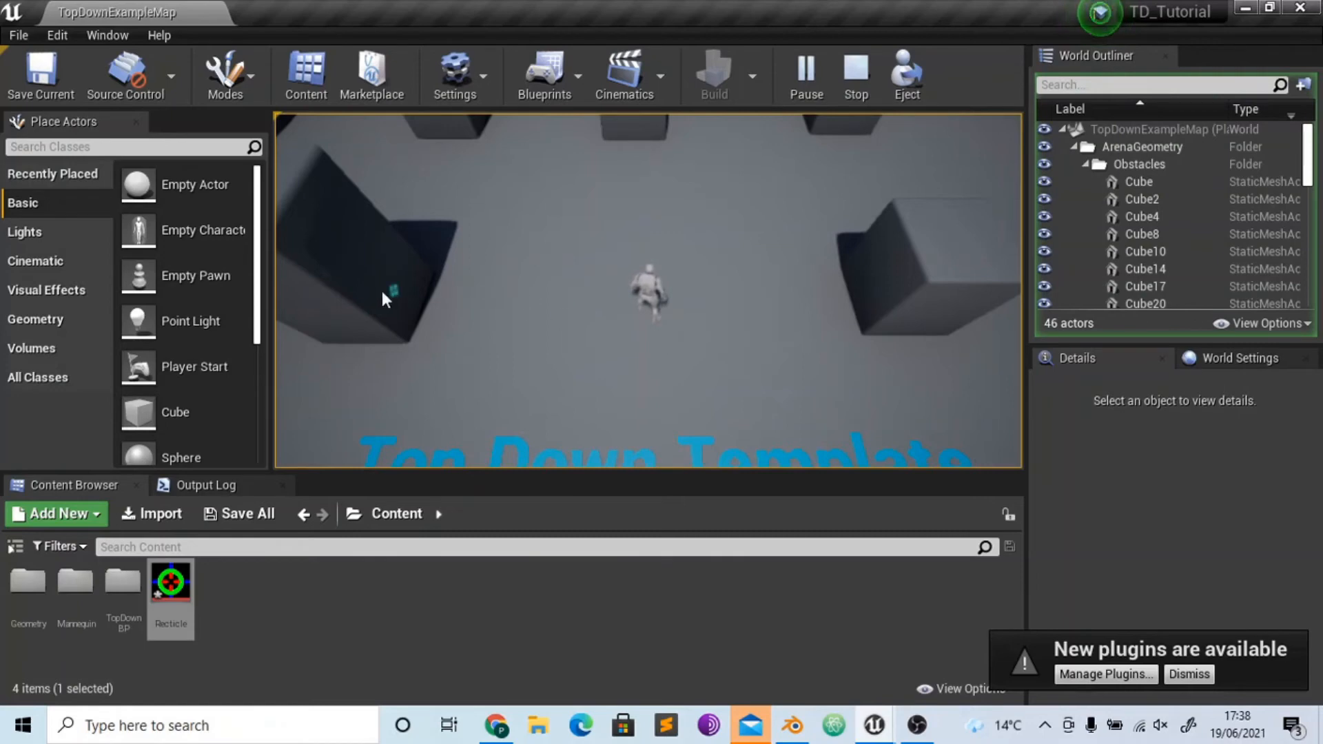
left_click(381, 291)
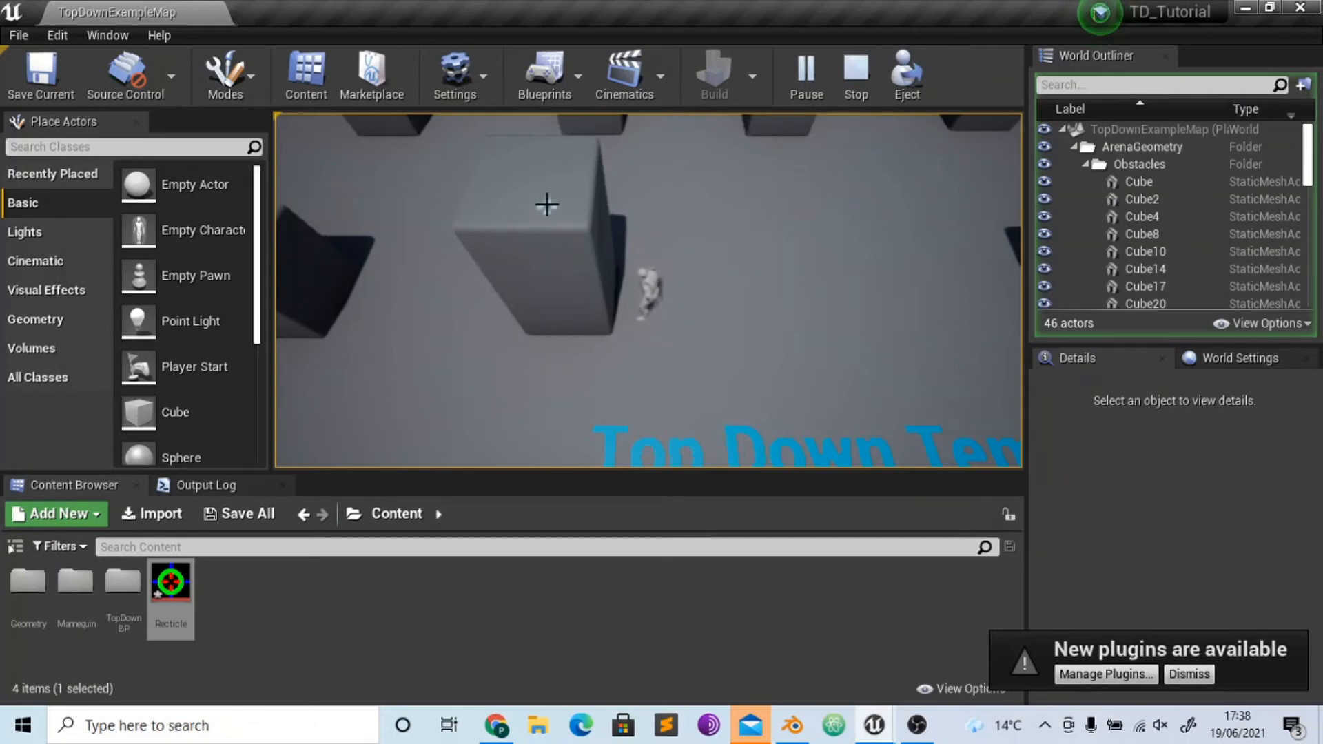
key("Escape")
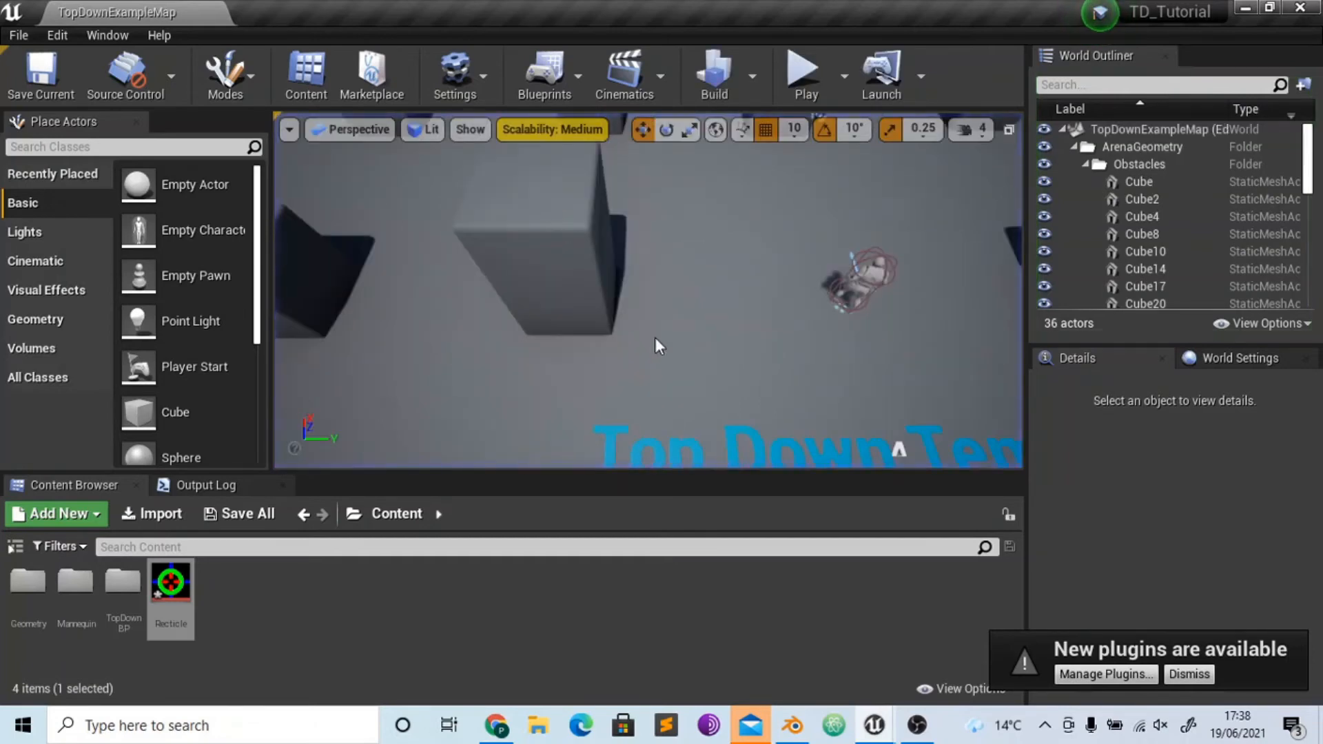
- In M_Cursor_Decal, connect the Texture Sample's A output to the material's Opacity input and apply the change
mouse_move(874, 725)
left_click(928, 665)
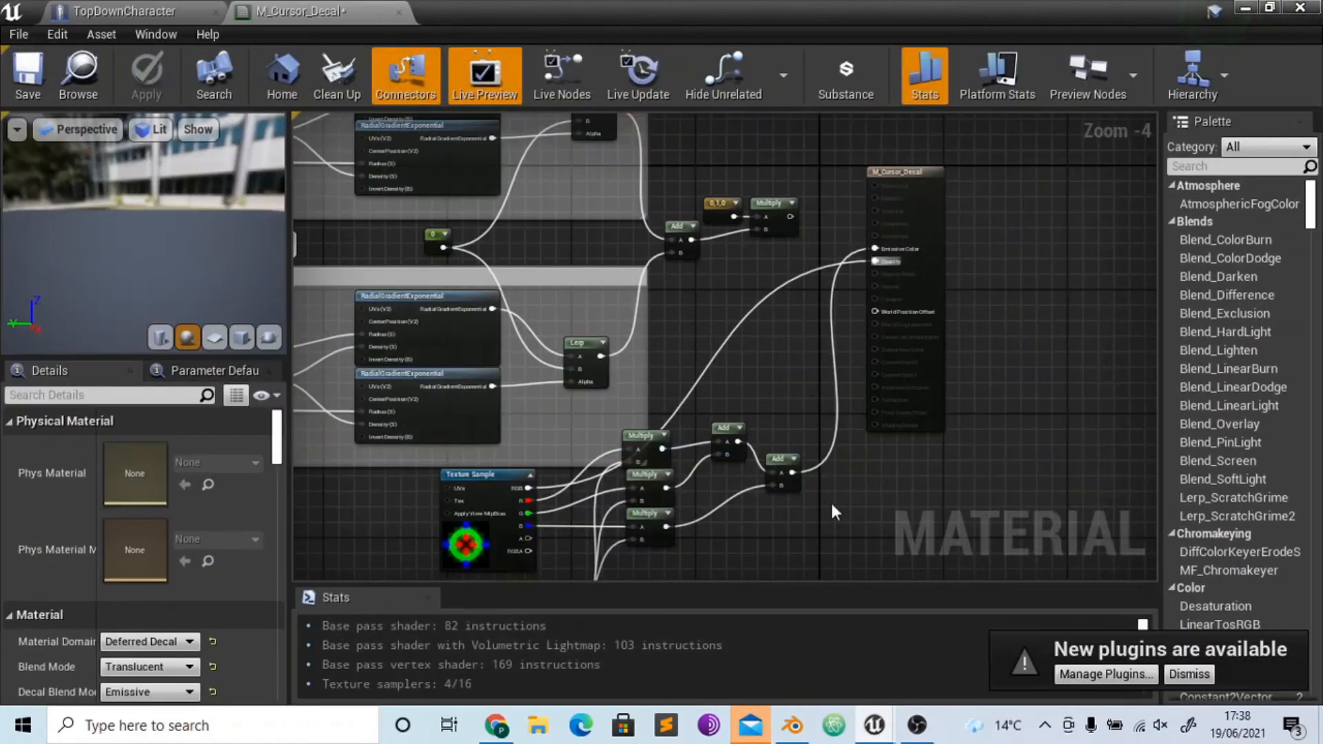
right_click_drag(786, 393, 829, 307)
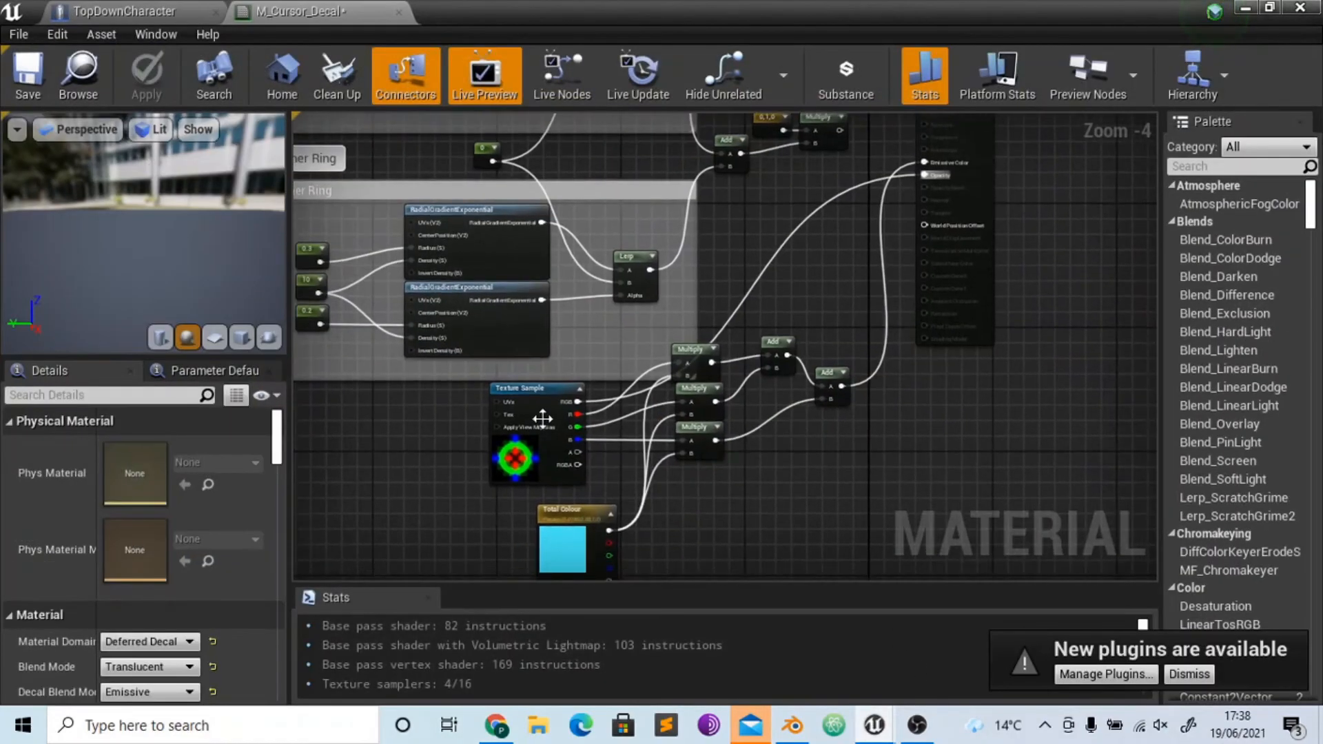
left_click_drag(577, 453, 925, 177)
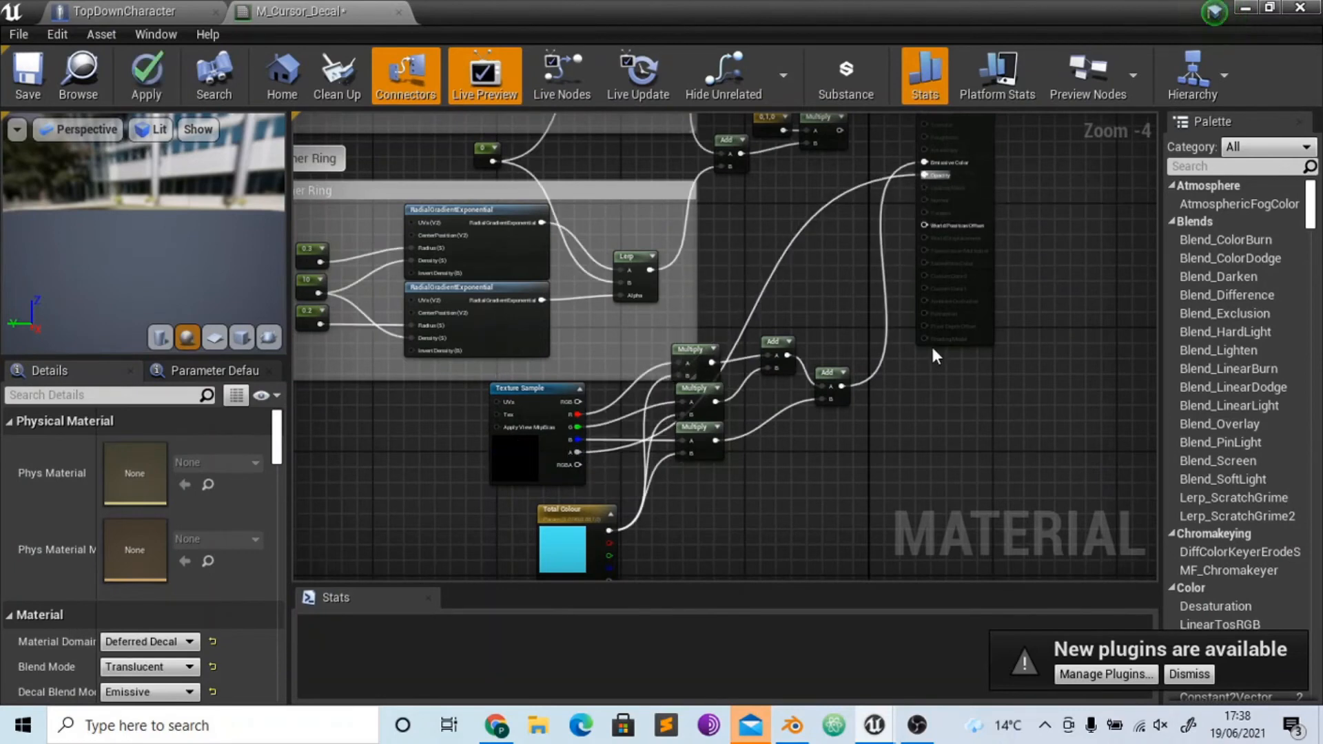
left_click(146, 76)
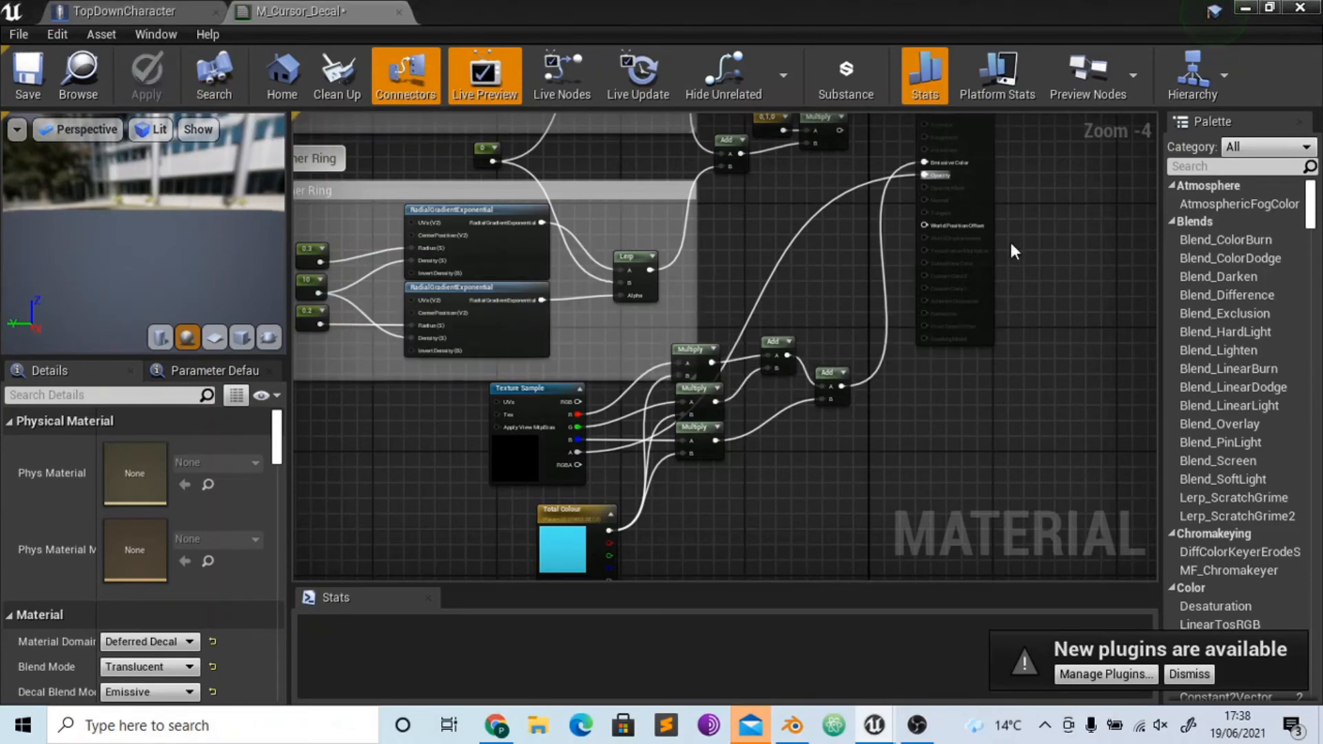
- Play the level briefly to check the cursor decal with the alpha output driving opacity, and stop
left_click(1244, 9)
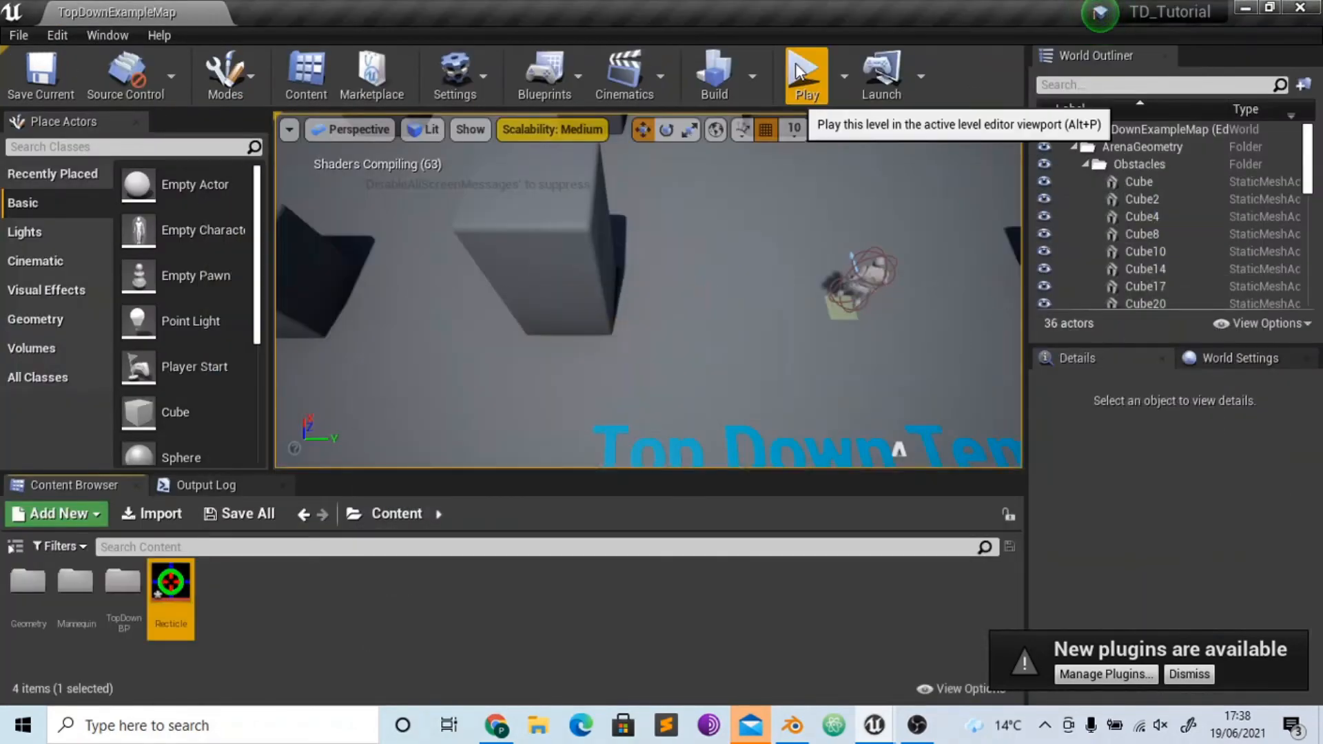
left_click(804, 69)
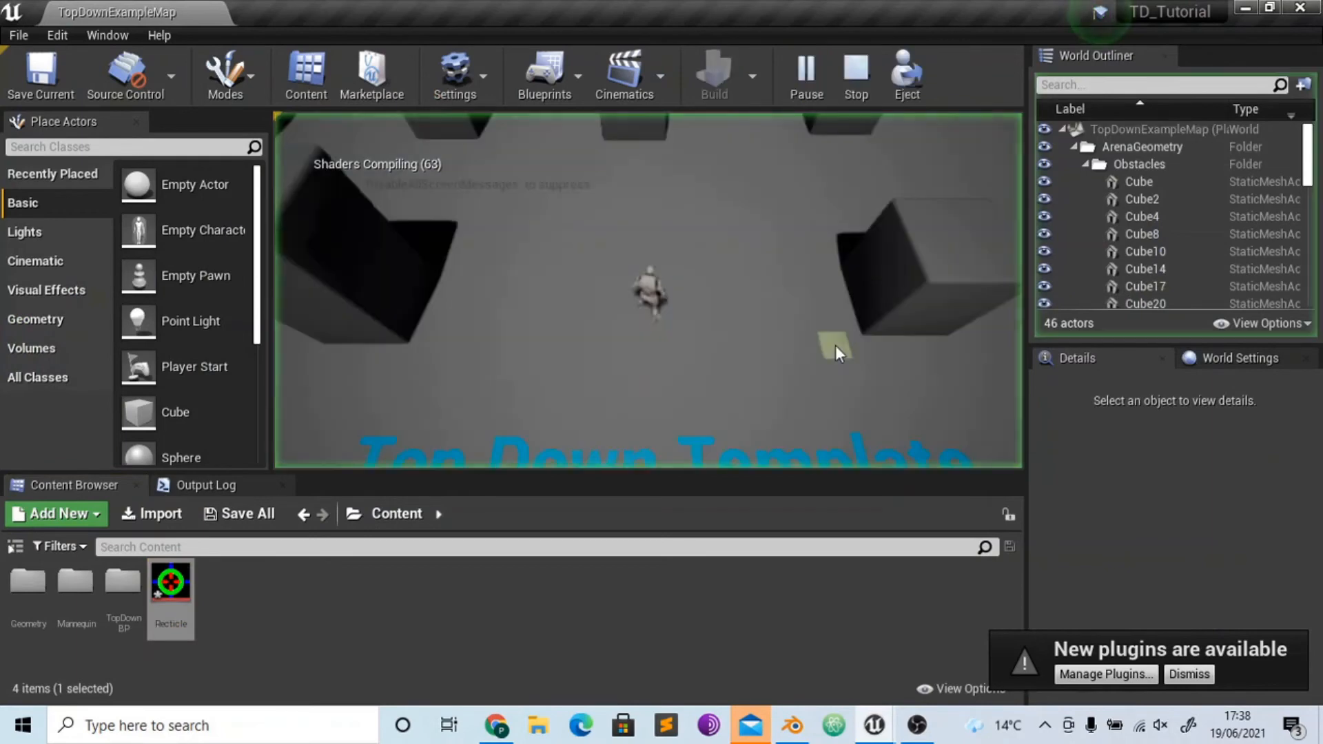
left_click(852, 76)
- In M_Cursor_Decal, try connecting the Texture Sample's RGBA output to the material's Opacity input and apply the change
mouse_move(874, 726)
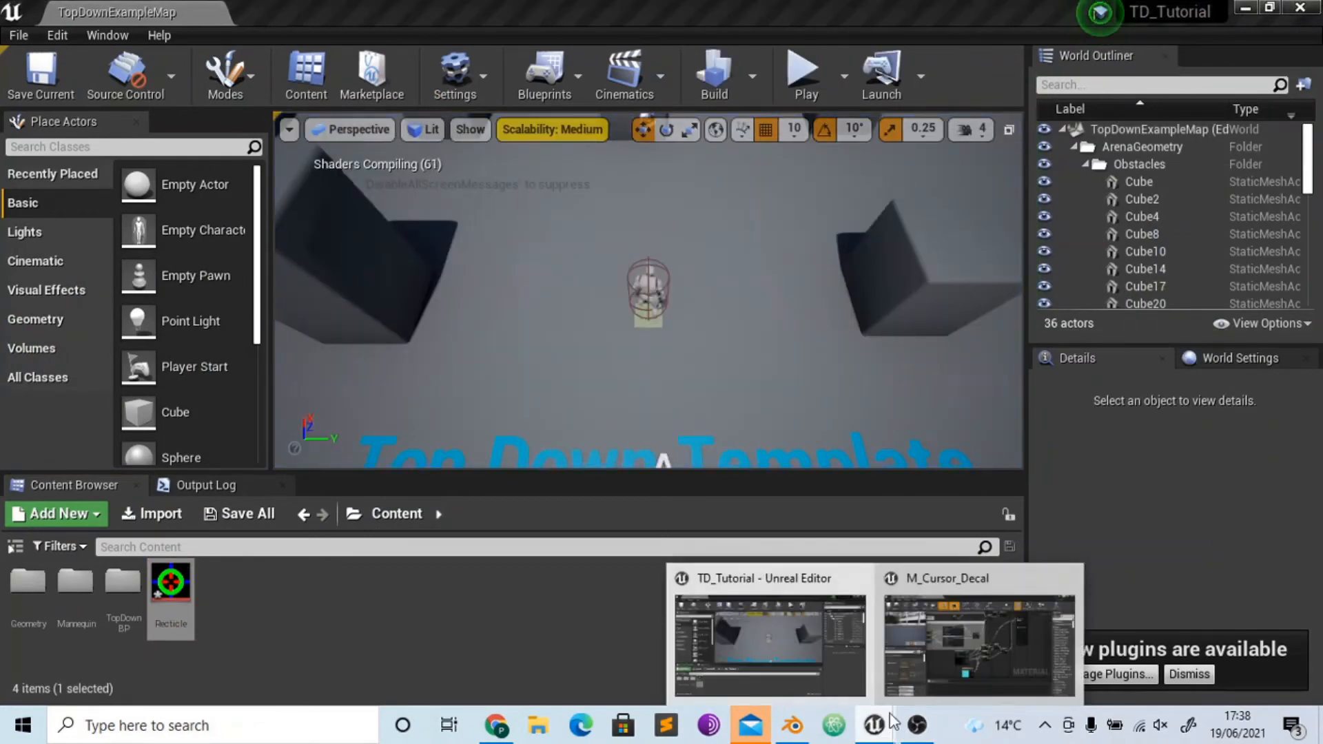
left_click(930, 683)
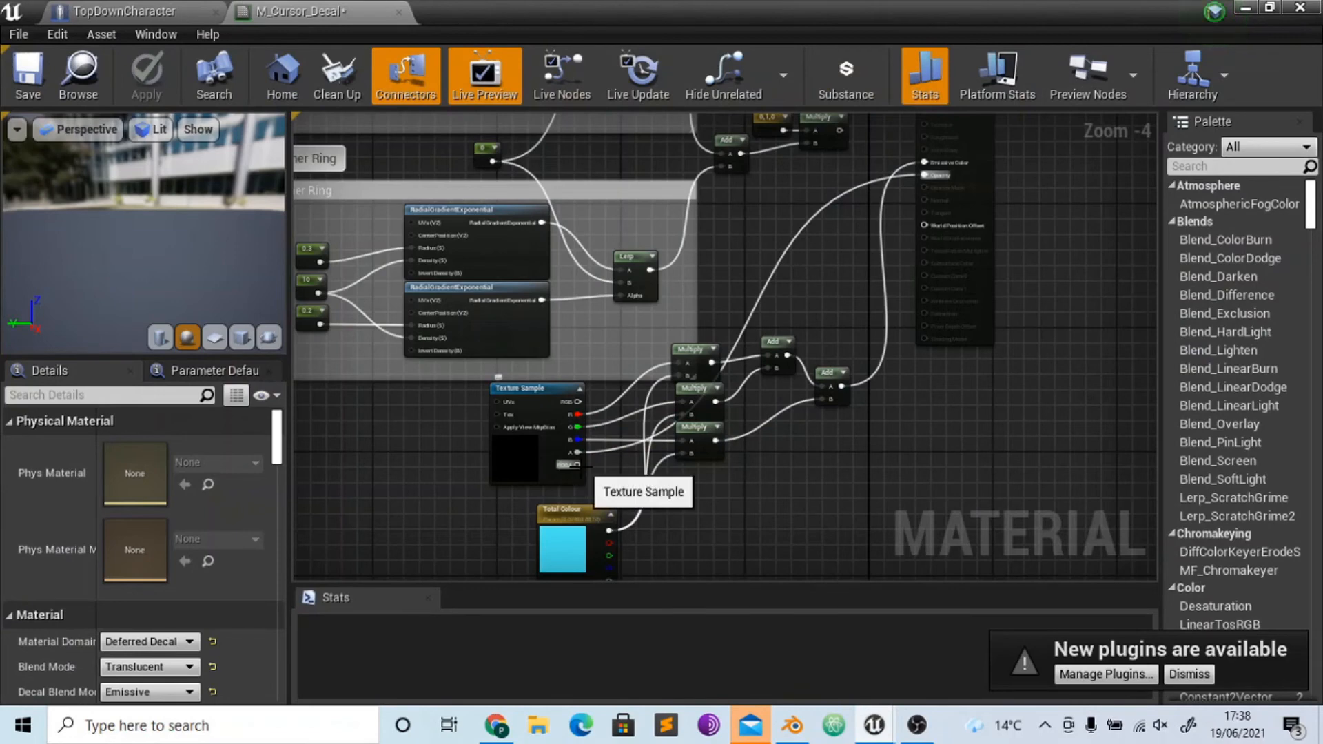
left_click_drag(579, 465, 933, 175)
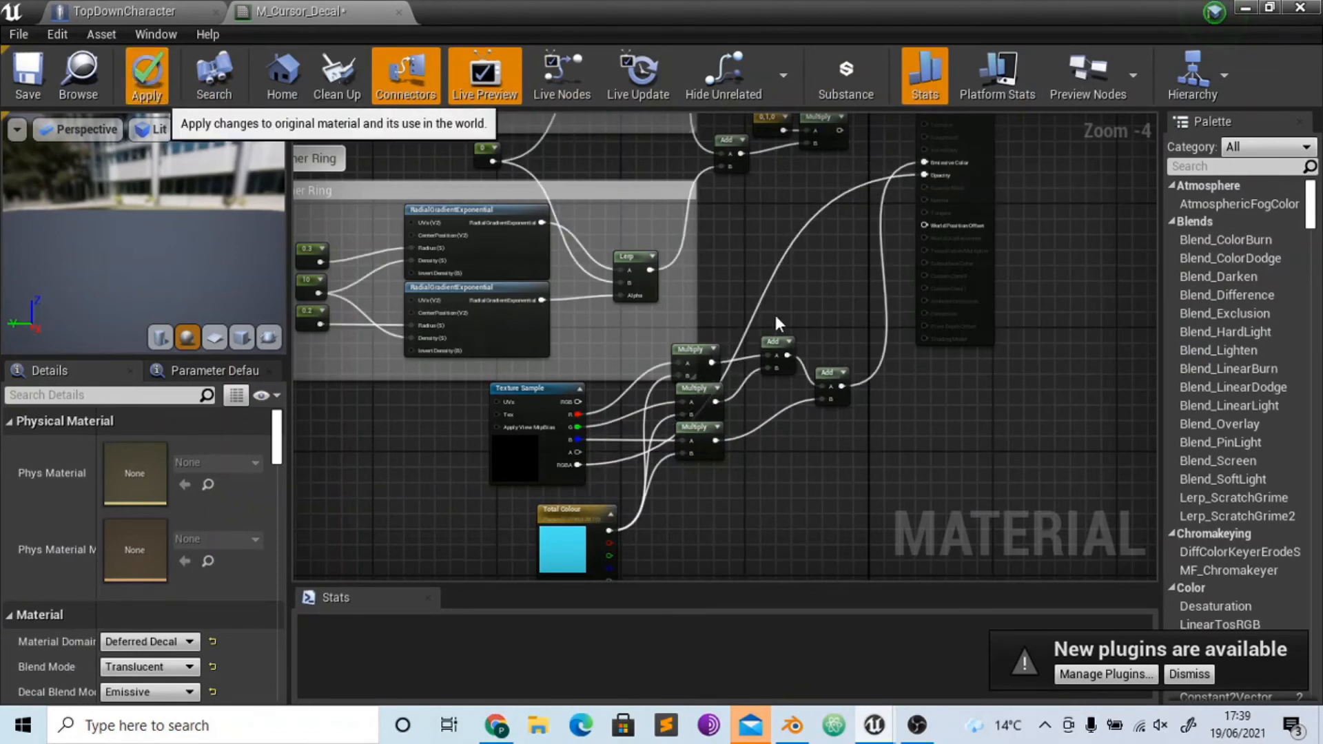
left_click(146, 74)
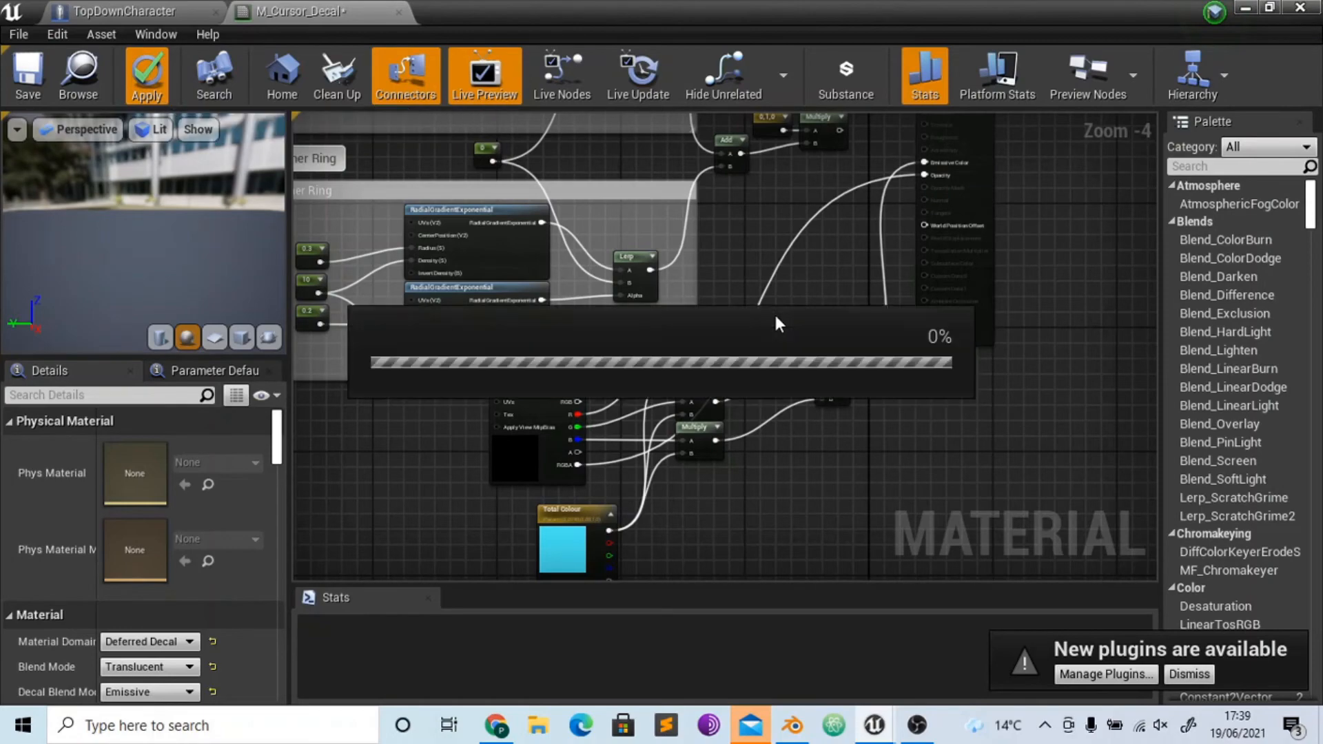
left_click(1206, 11)
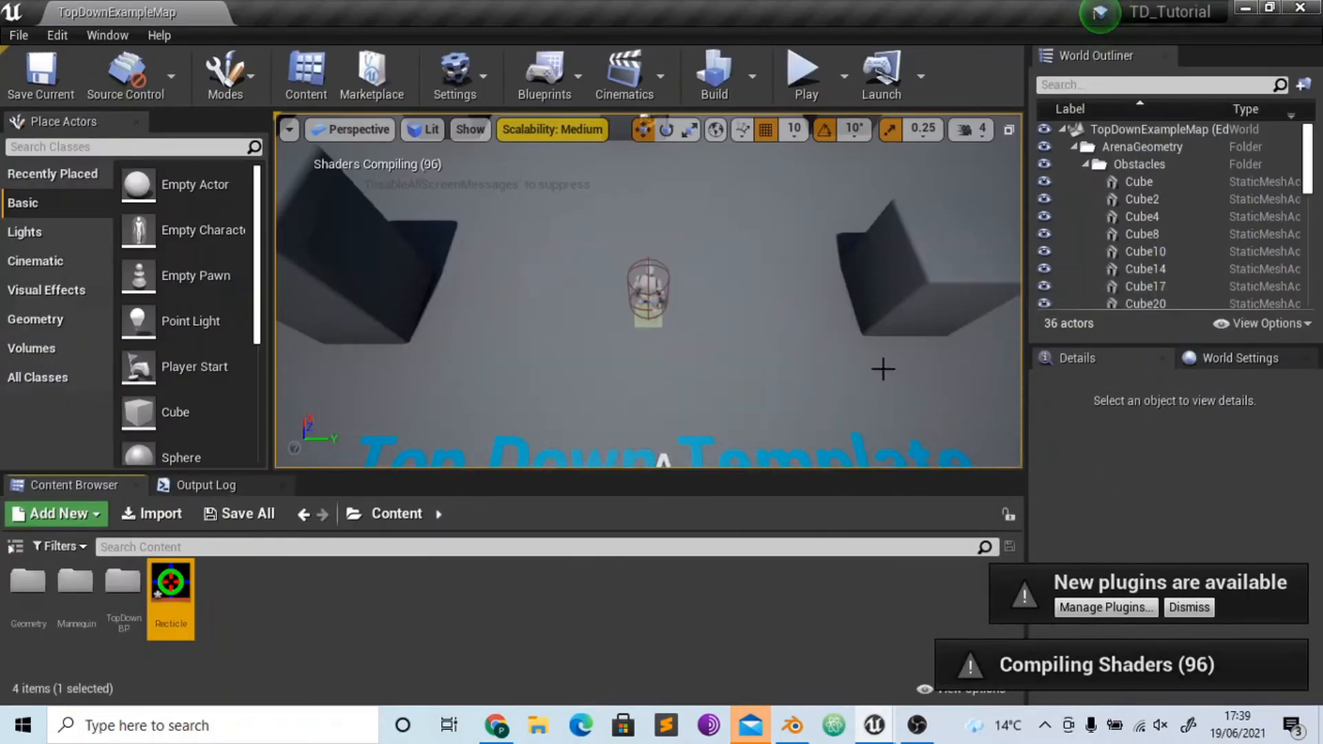
left_click(918, 725)
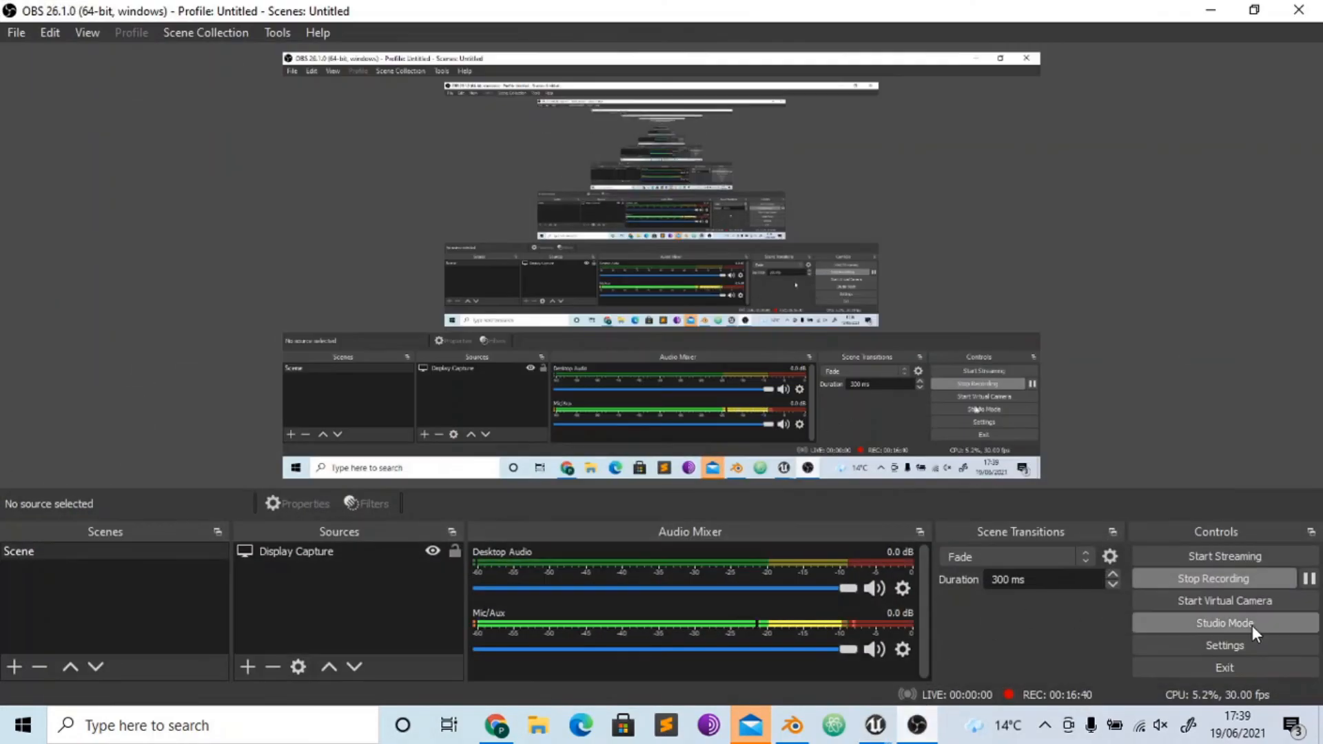
left_click(870, 726)
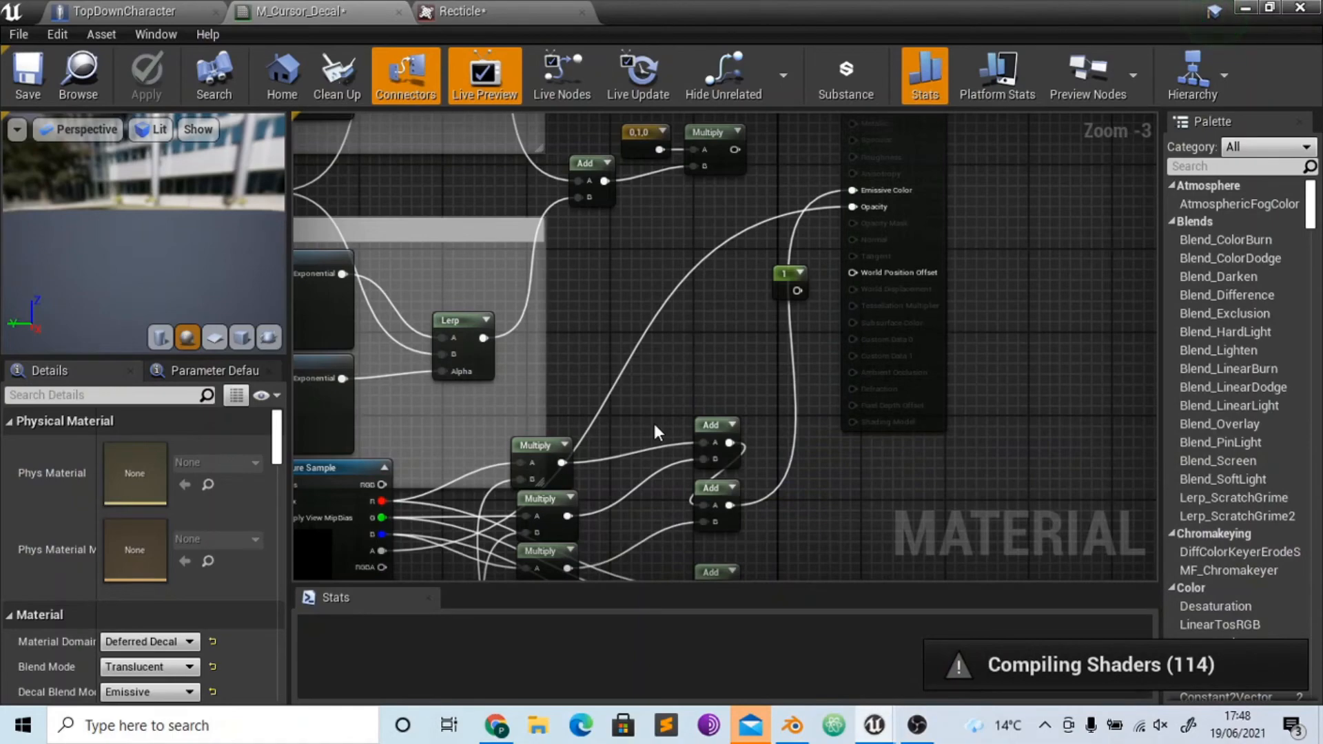
- Review the Recticle texture and trace the M_Cursor_Decal connections from the Texture Sample to the Emissive Color and Opacity inputs
right_click_drag(680, 338, 712, 159)
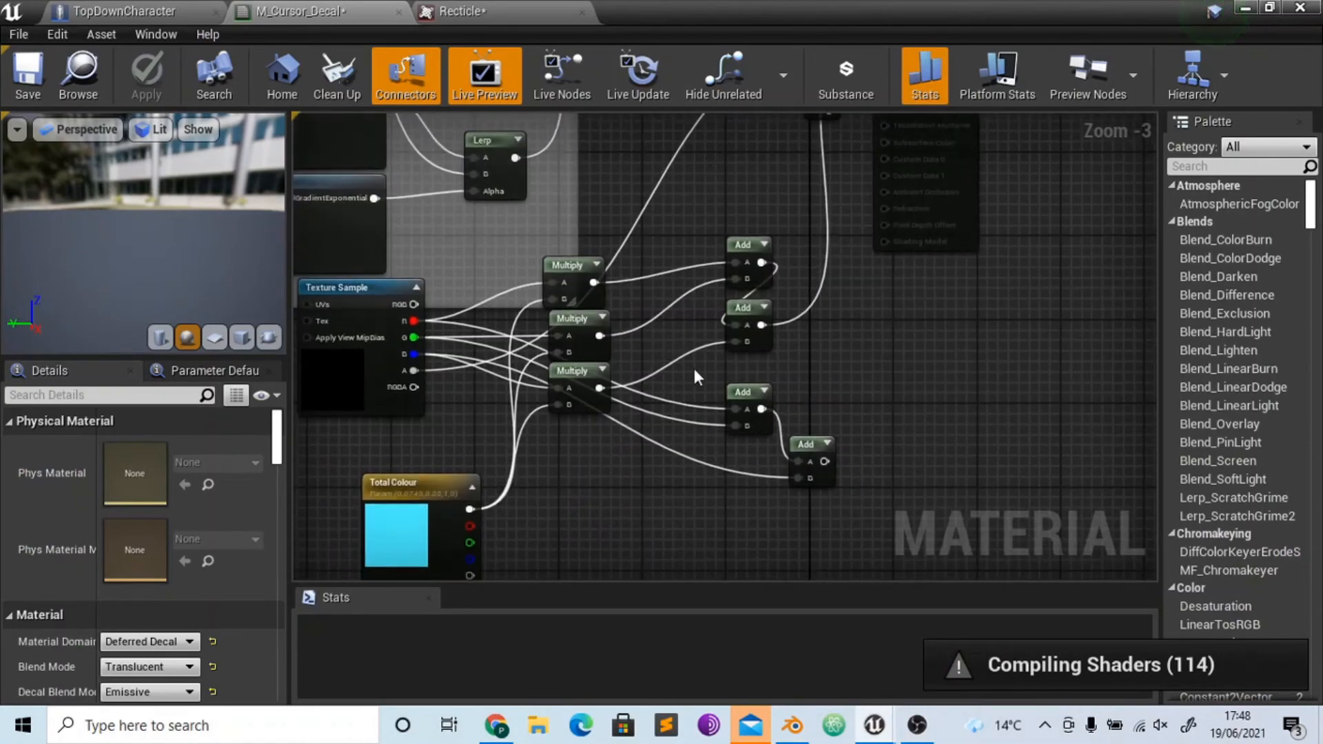
left_click(532, 10)
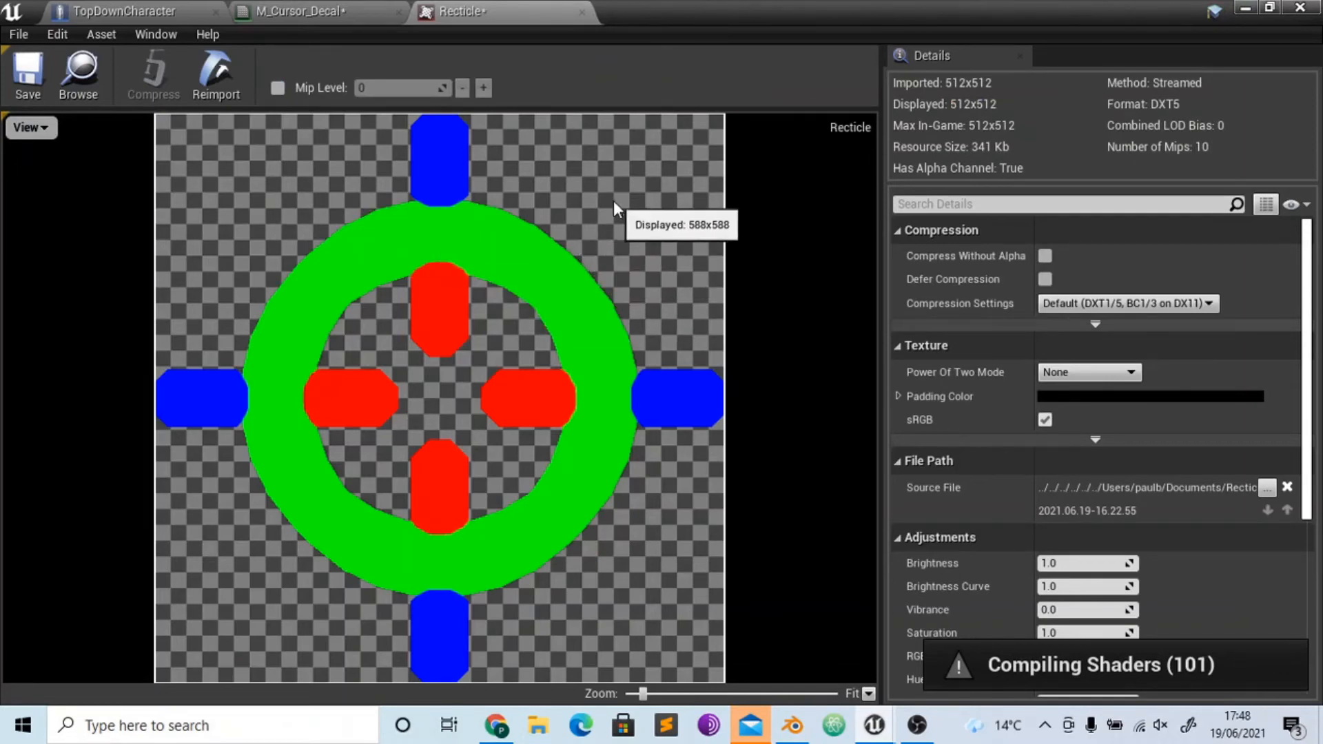
left_click(303, 12)
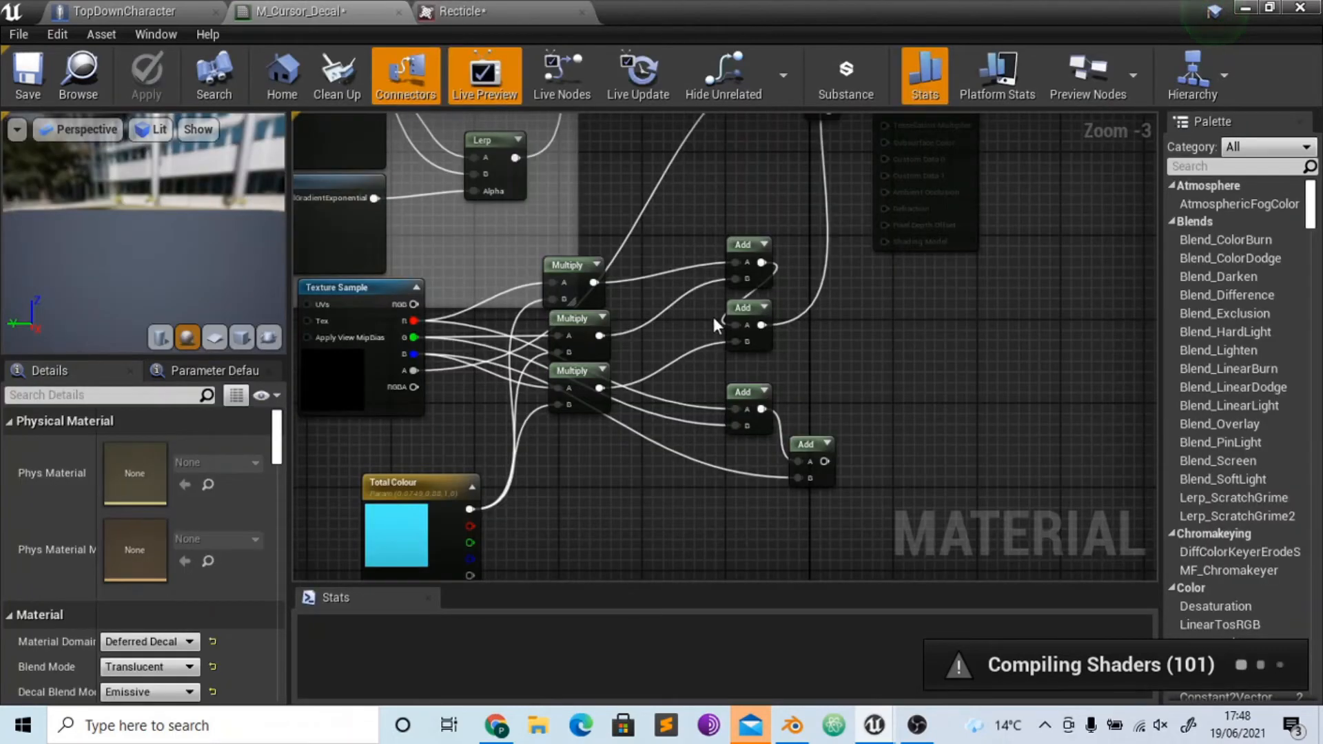
right_click_drag(885, 255, 891, 344)
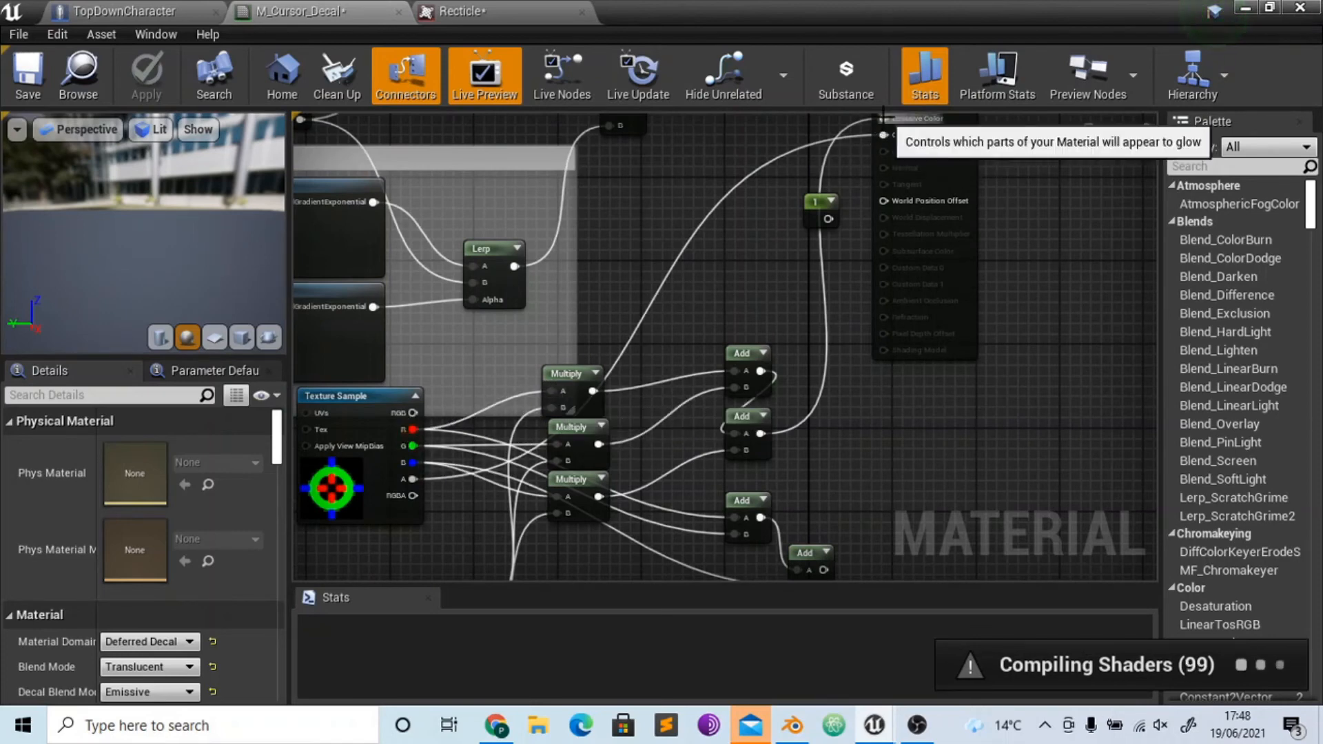
right_click_drag(792, 233, 788, 175)
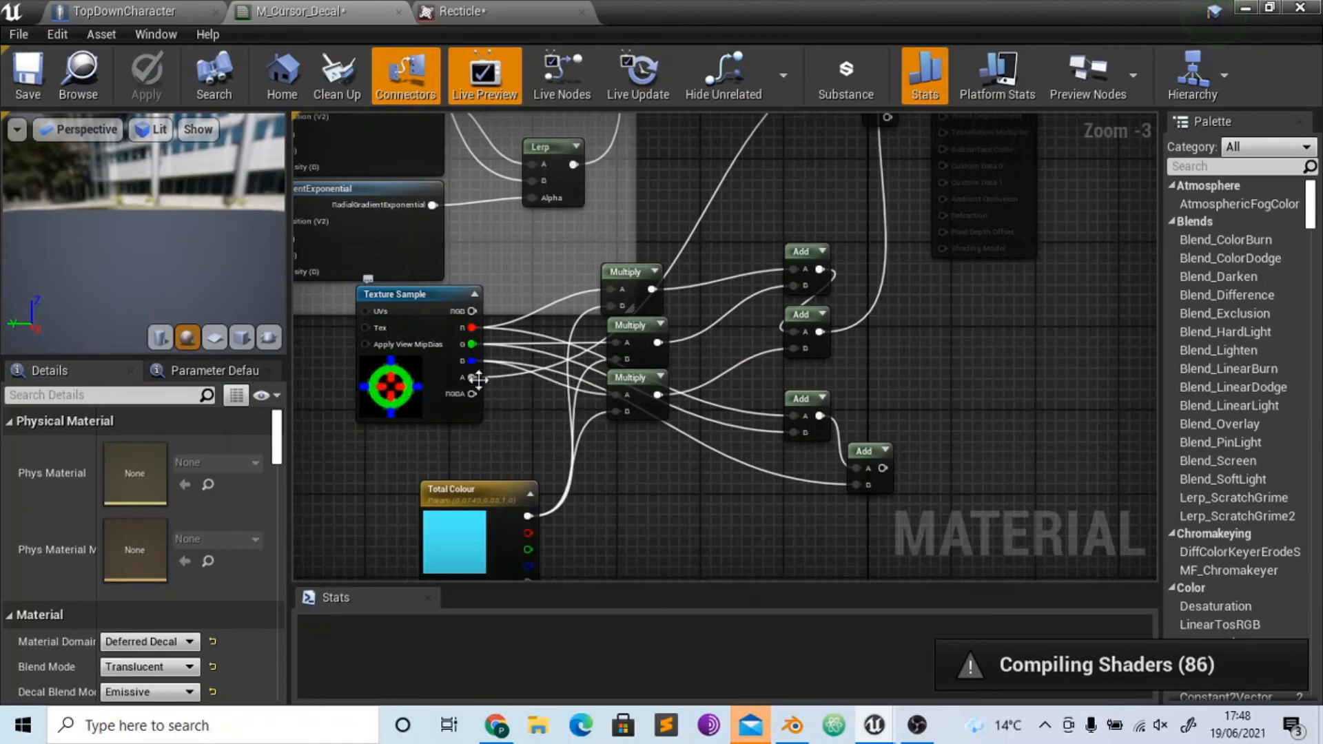
right_click_drag(922, 172, 903, 361)
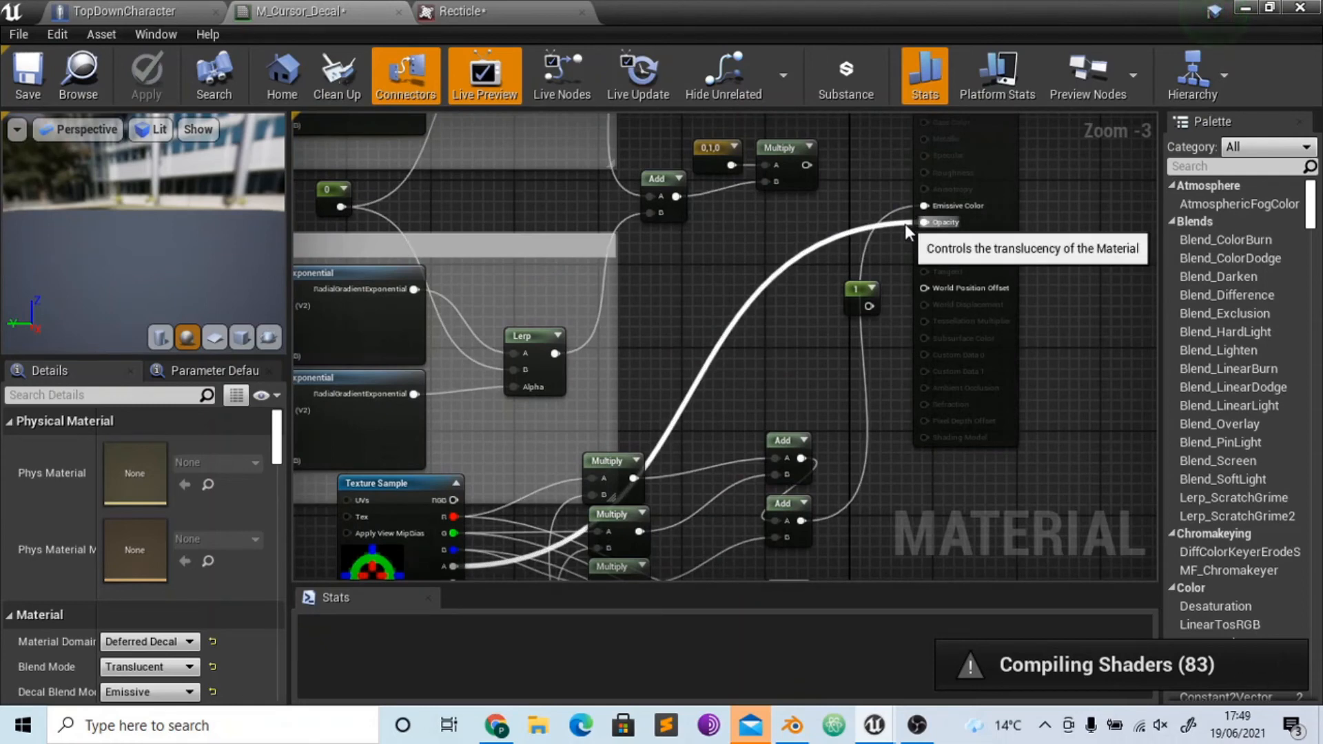
- In M_Cursor_Decal, delete the two unused Add nodes that sum the Texture Sample's channels
right_click_drag(747, 387, 766, 226)
right_click_drag(719, 397, 717, 355)
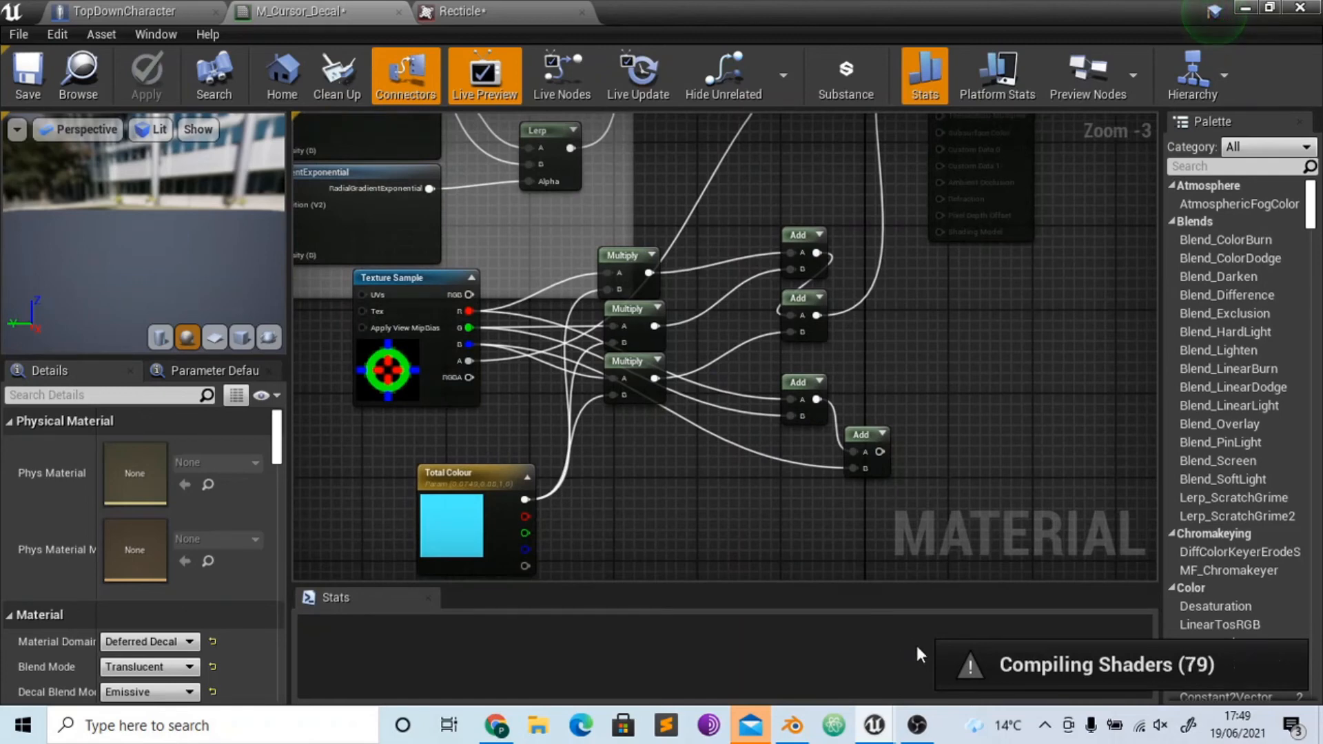
left_click_drag(774, 365, 862, 477)
key("Delete")
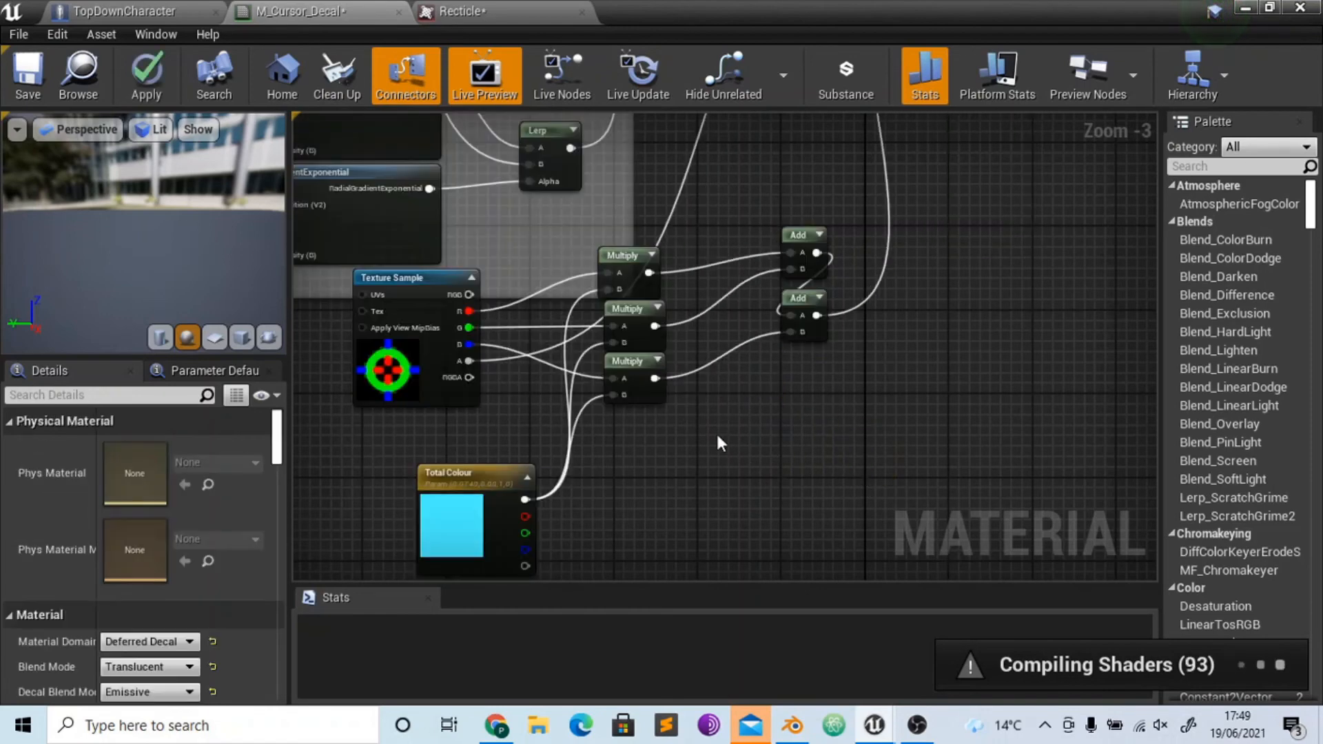
right_click_drag(717, 431, 740, 482)
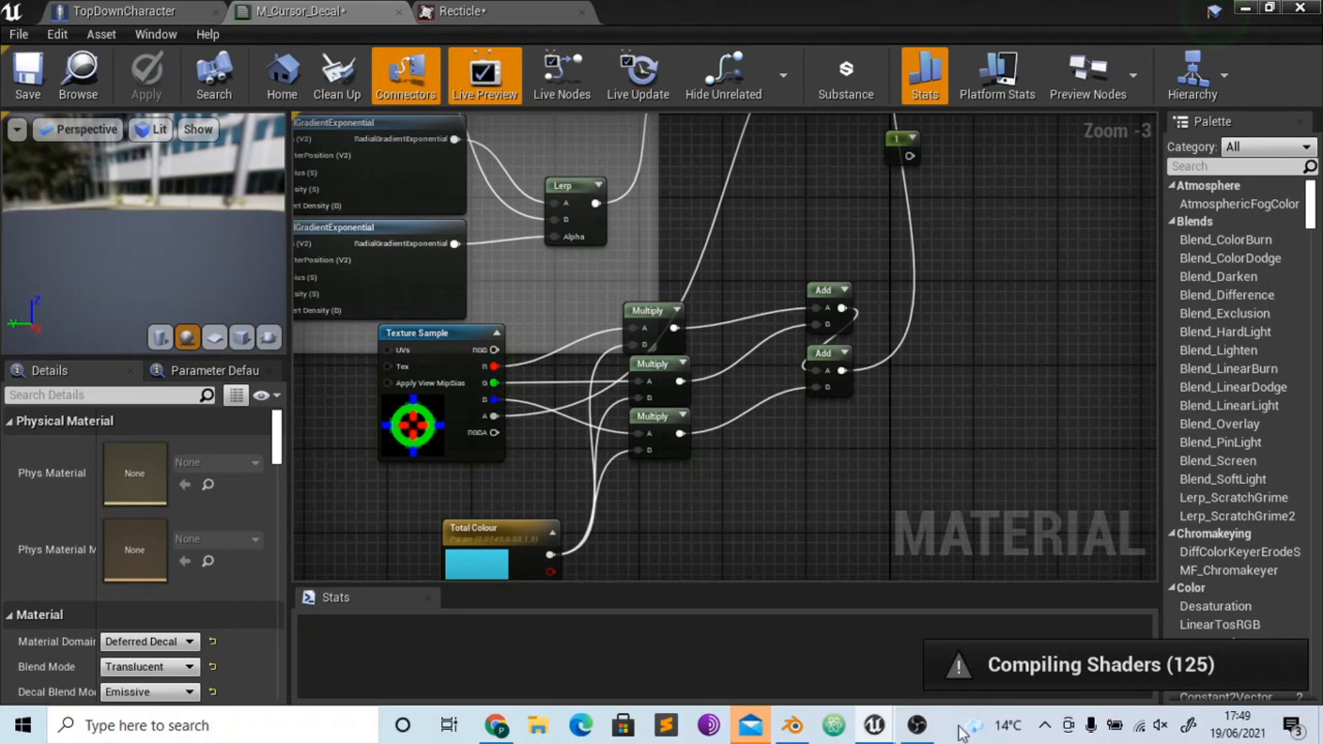
left_click(917, 725)
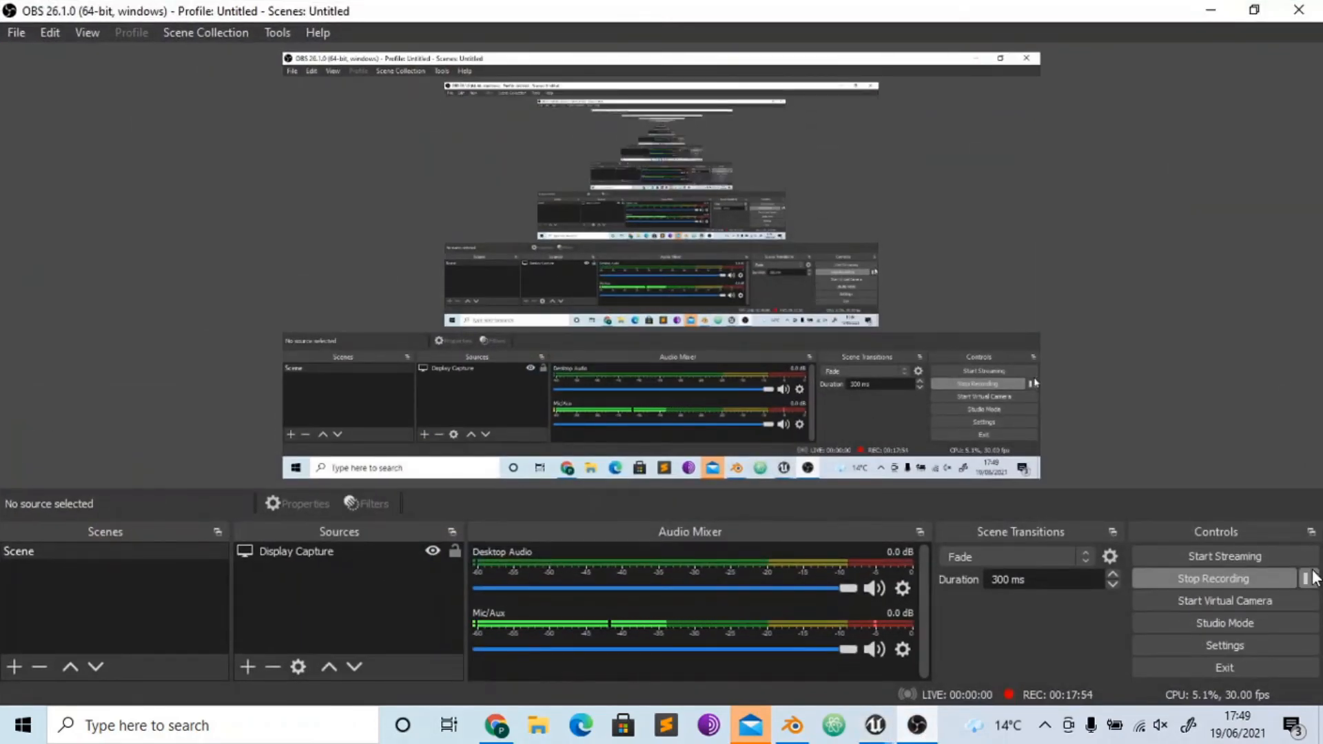
mouse_move(876, 725)
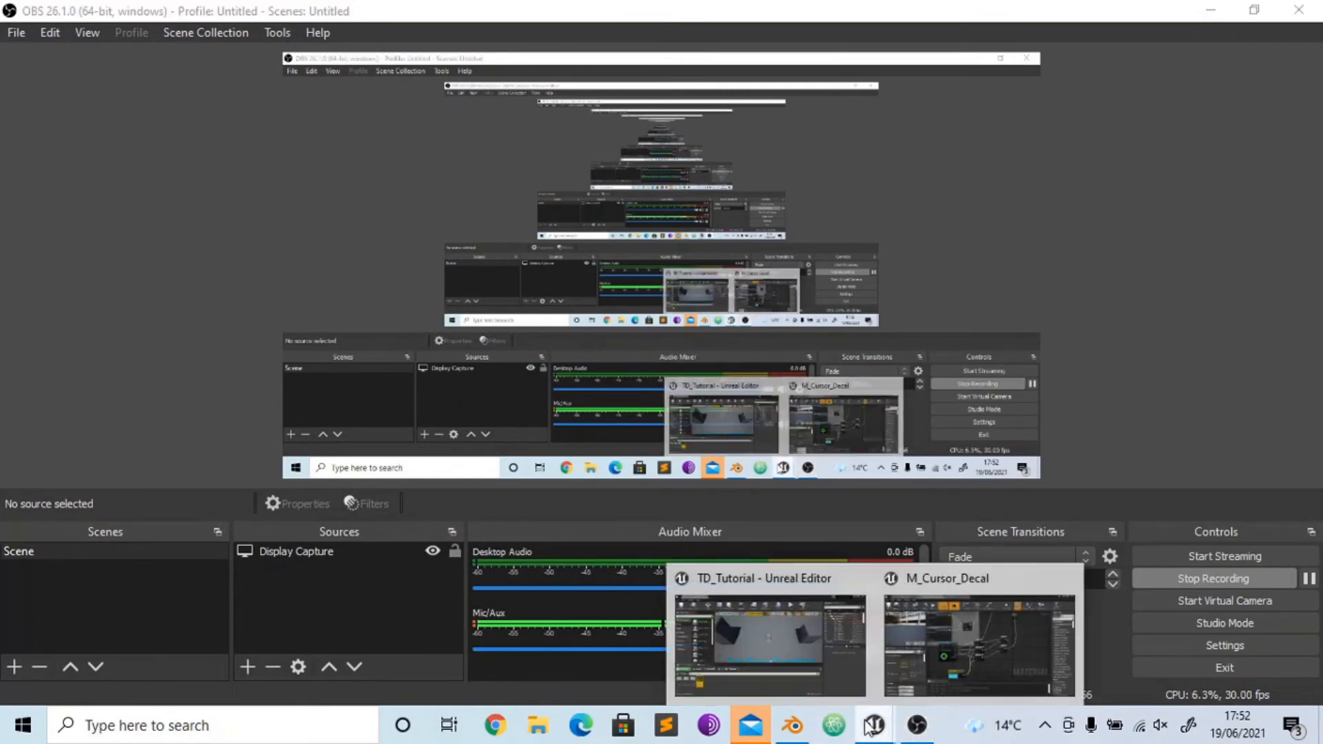
left_click(972, 641)
- Play the level, move the character around to check the crosshair decal on the floor and blocks, and stop
left_click(1245, 8)
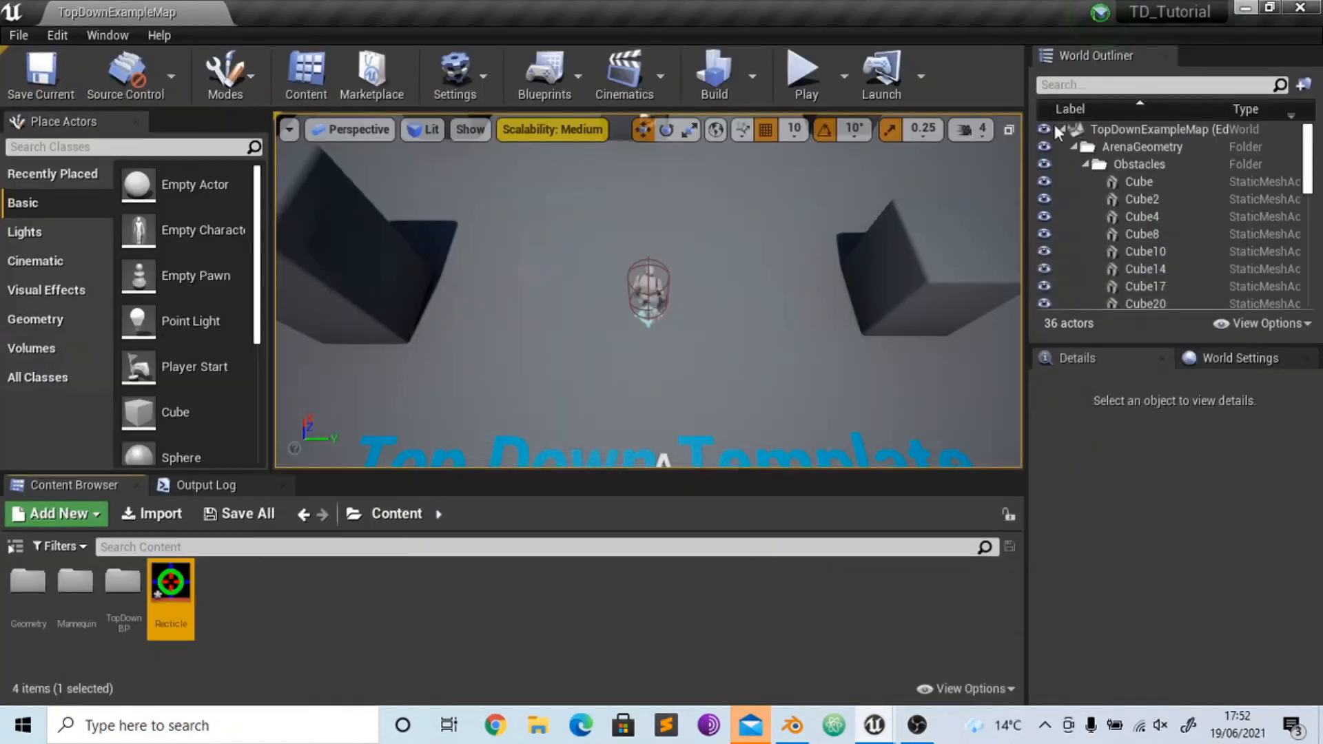
left_click(794, 81)
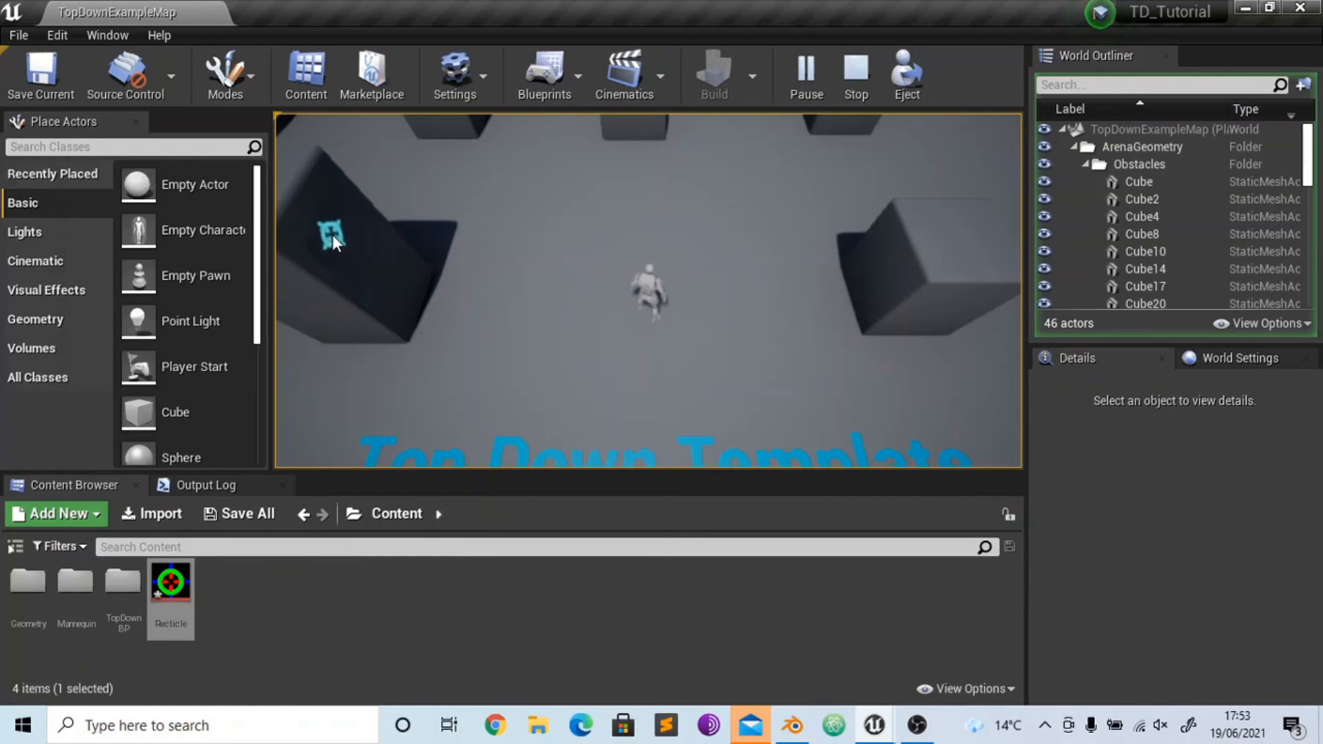
left_click(507, 176)
left_click(645, 227)
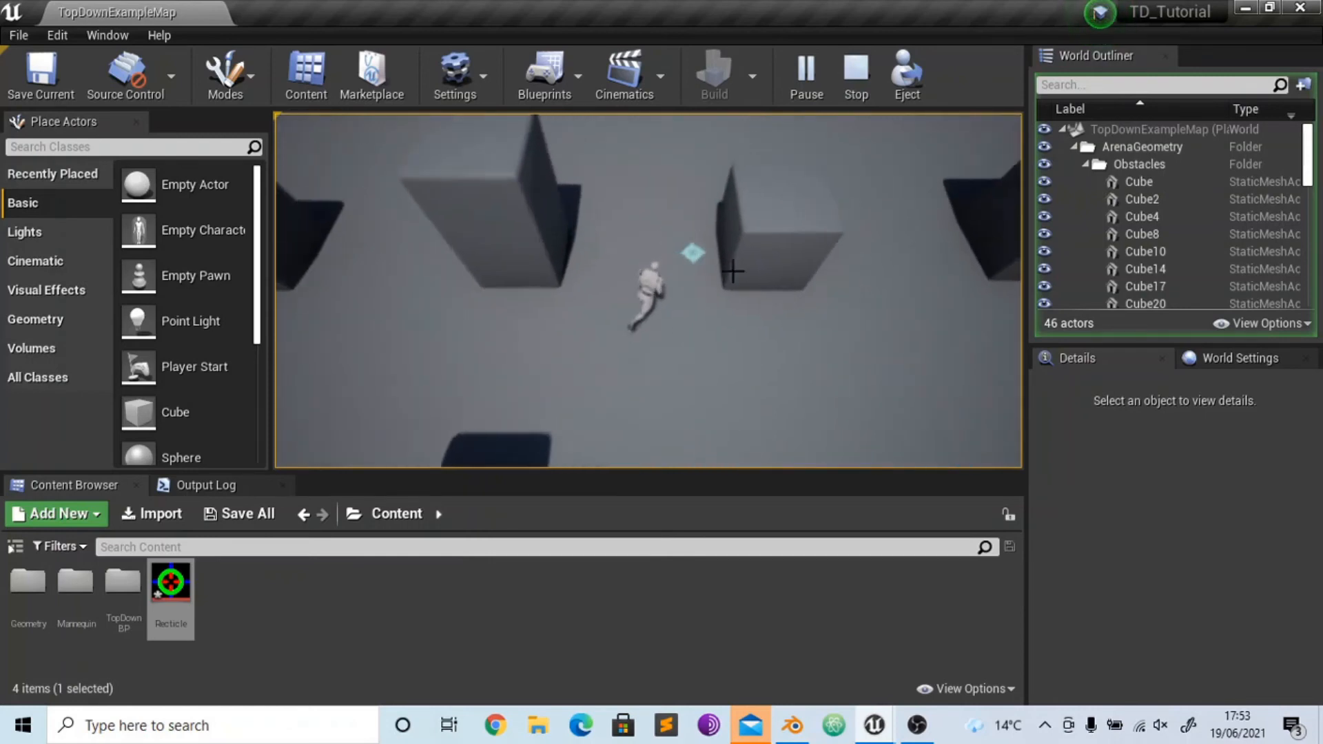
mouse_move(733, 270)
left_mouse_down()
mouse_move(739, 358)
mouse_move(783, 215)
left_mouse_up()
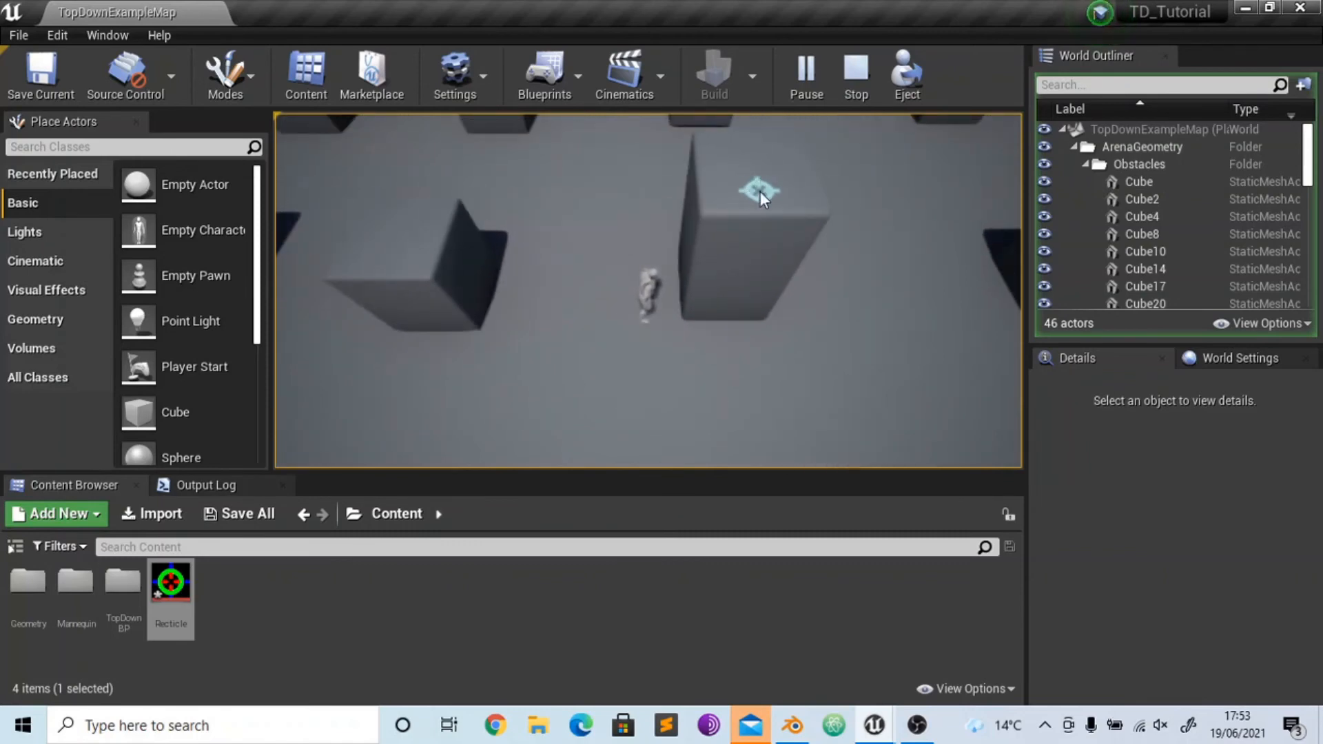
key("Escape")
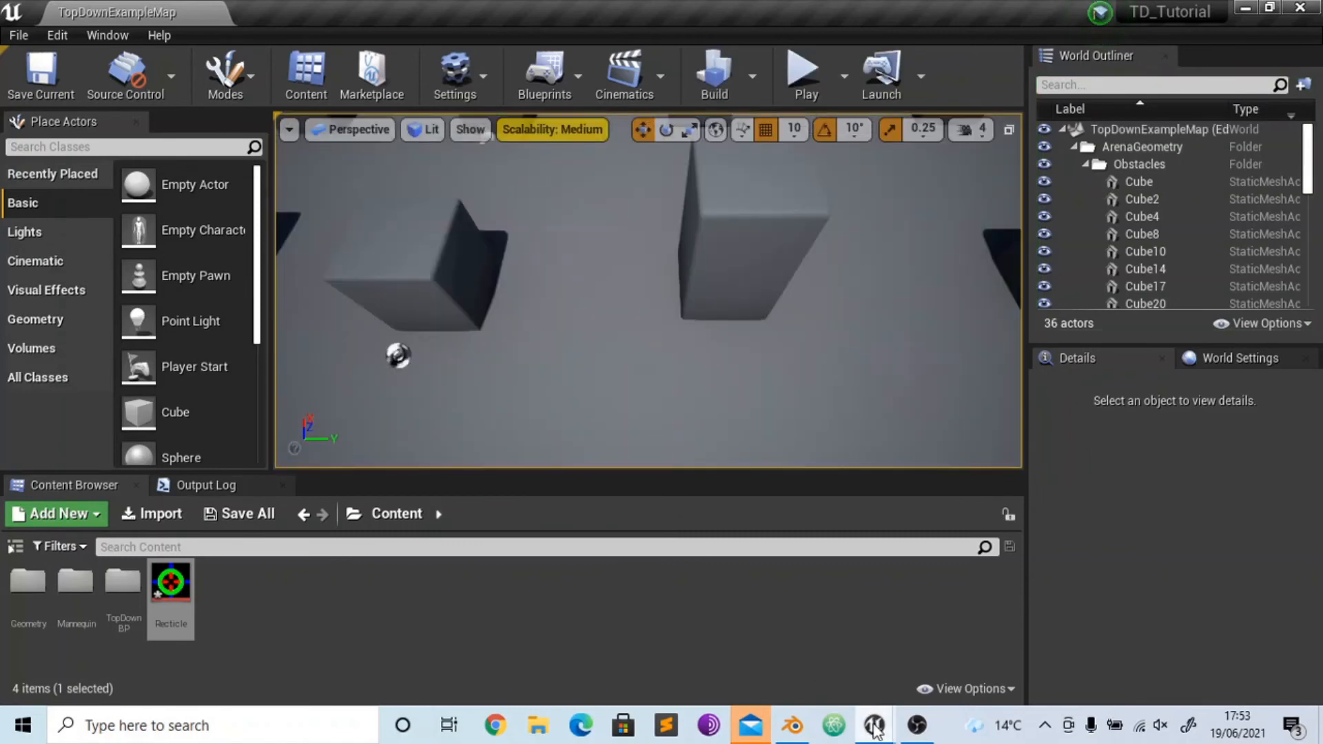
- Return to M_Cursor_Decal, place the Total Colour node directly below the Texture Sample and space out the three Multiply nodes
mouse_move(874, 725)
left_click(932, 652)
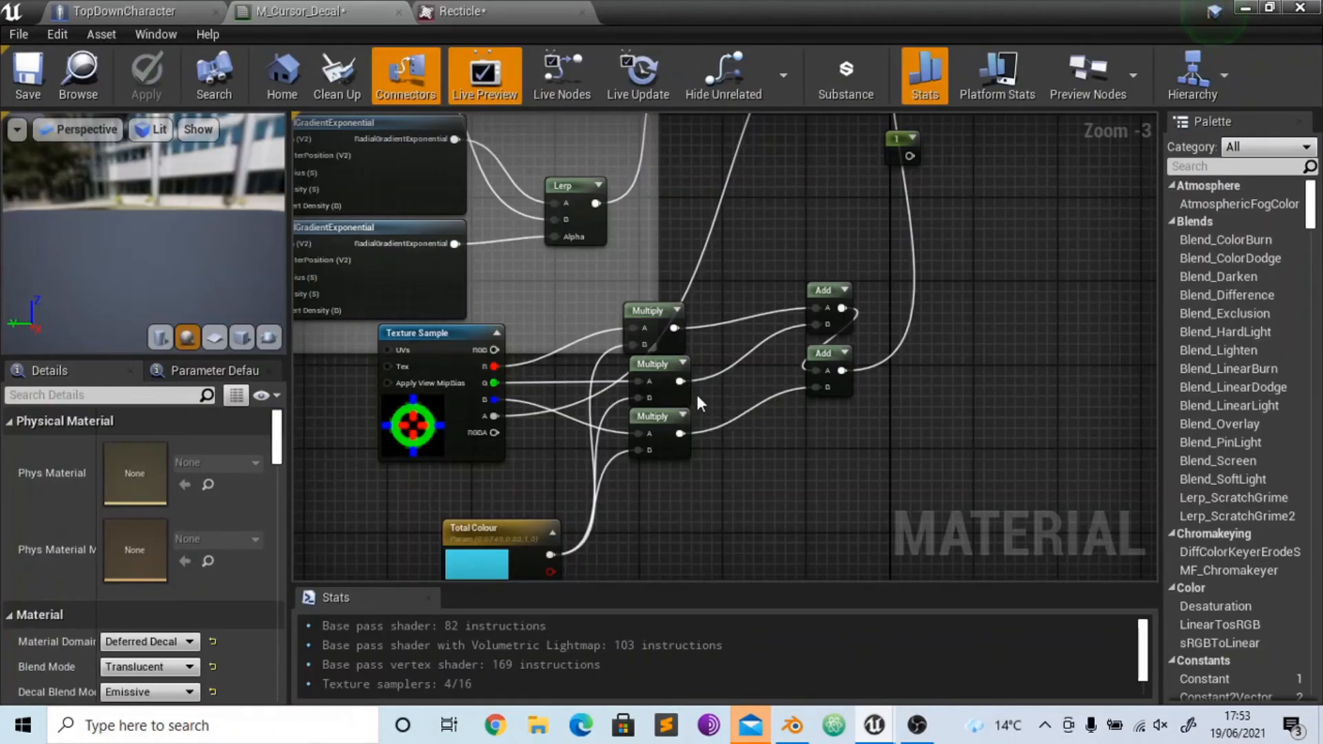
right_click_drag(698, 398, 707, 319)
left_click_drag(663, 426, 659, 422)
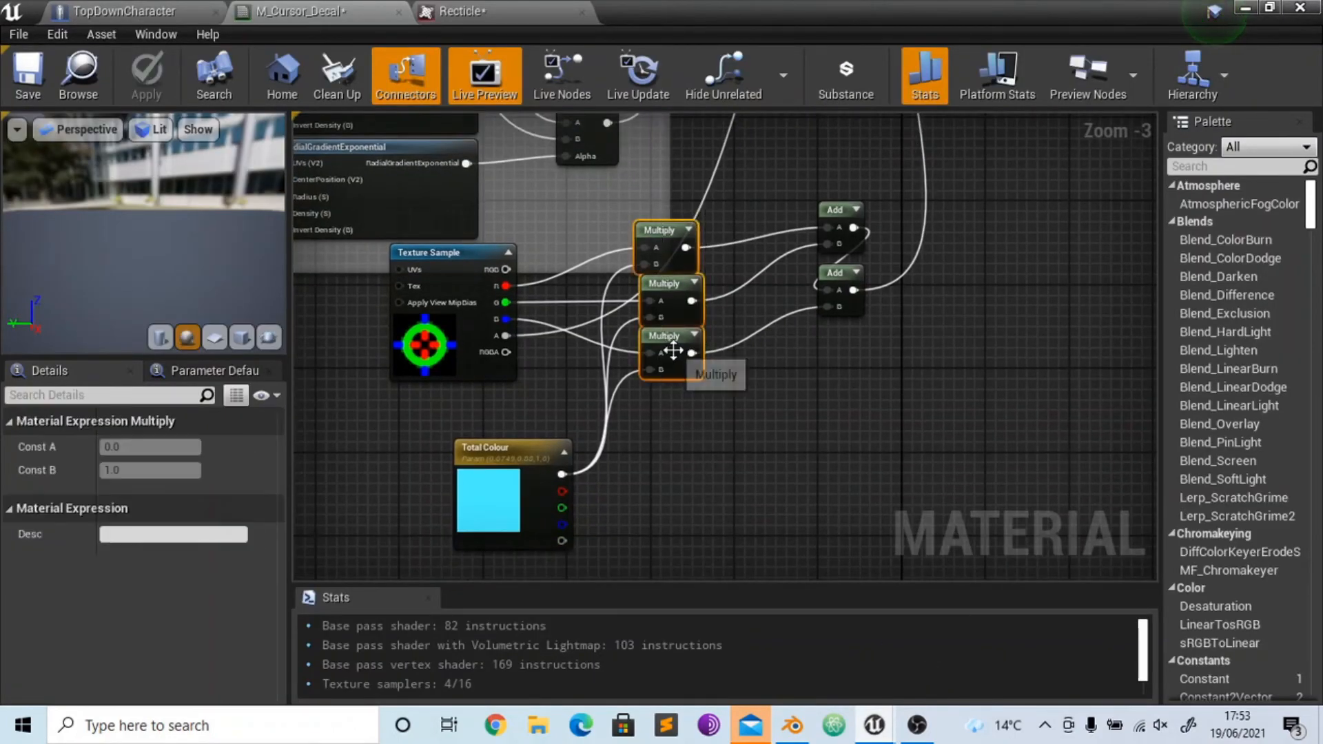
left_click_drag(675, 348, 680, 395)
left_click(776, 422)
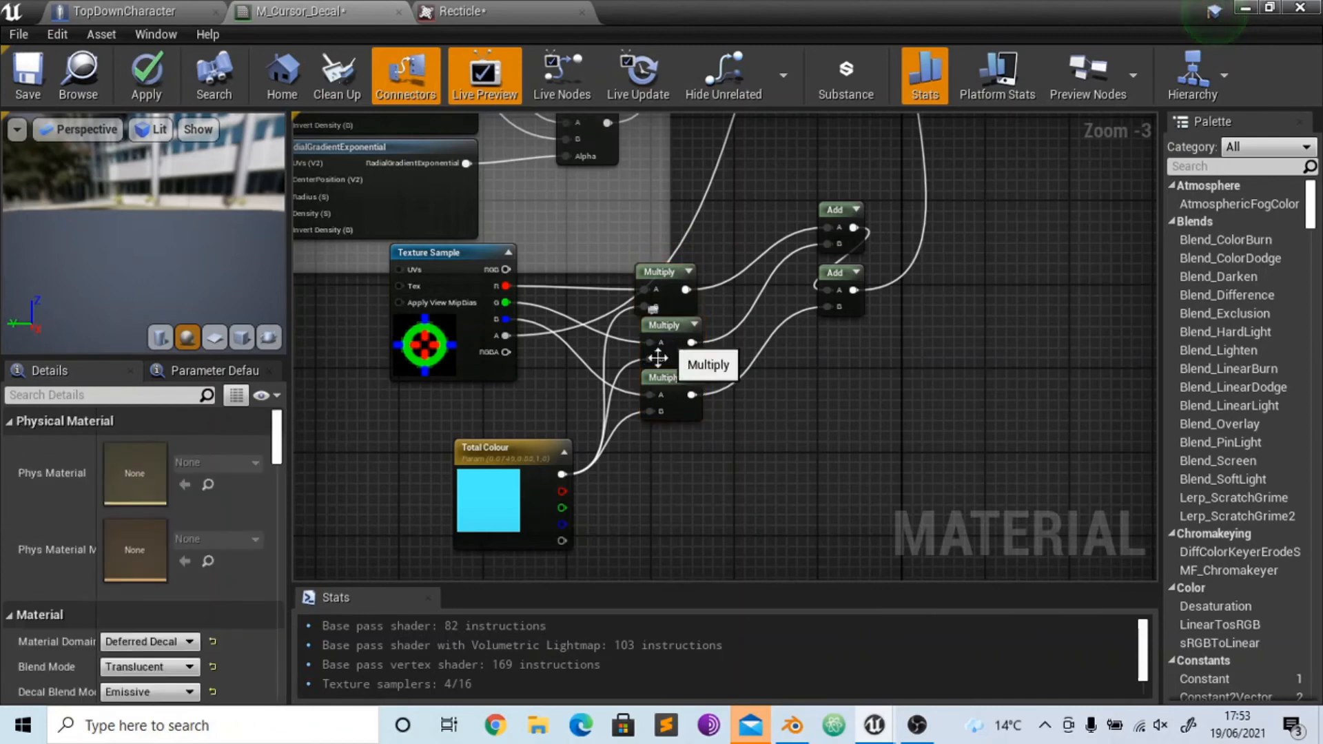
right_click_drag(599, 518, 580, 427)
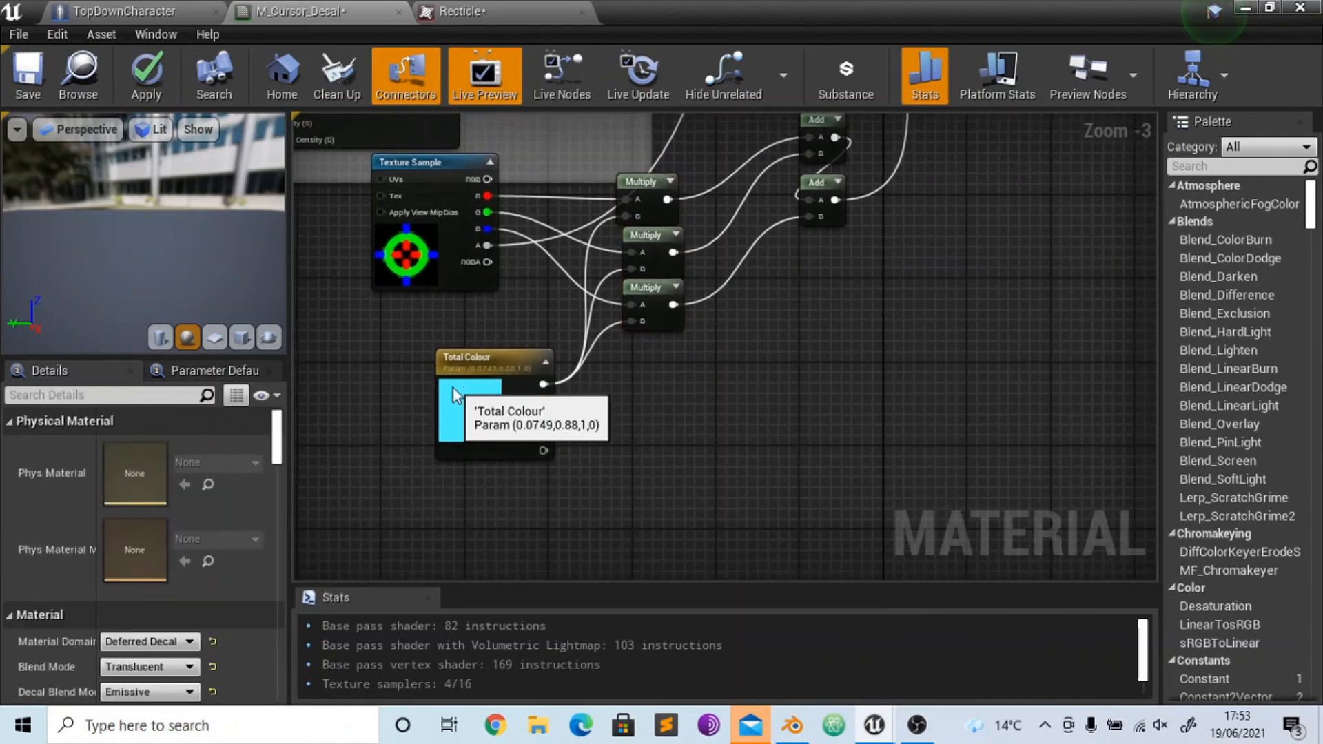
left_click_drag(488, 392, 422, 353)
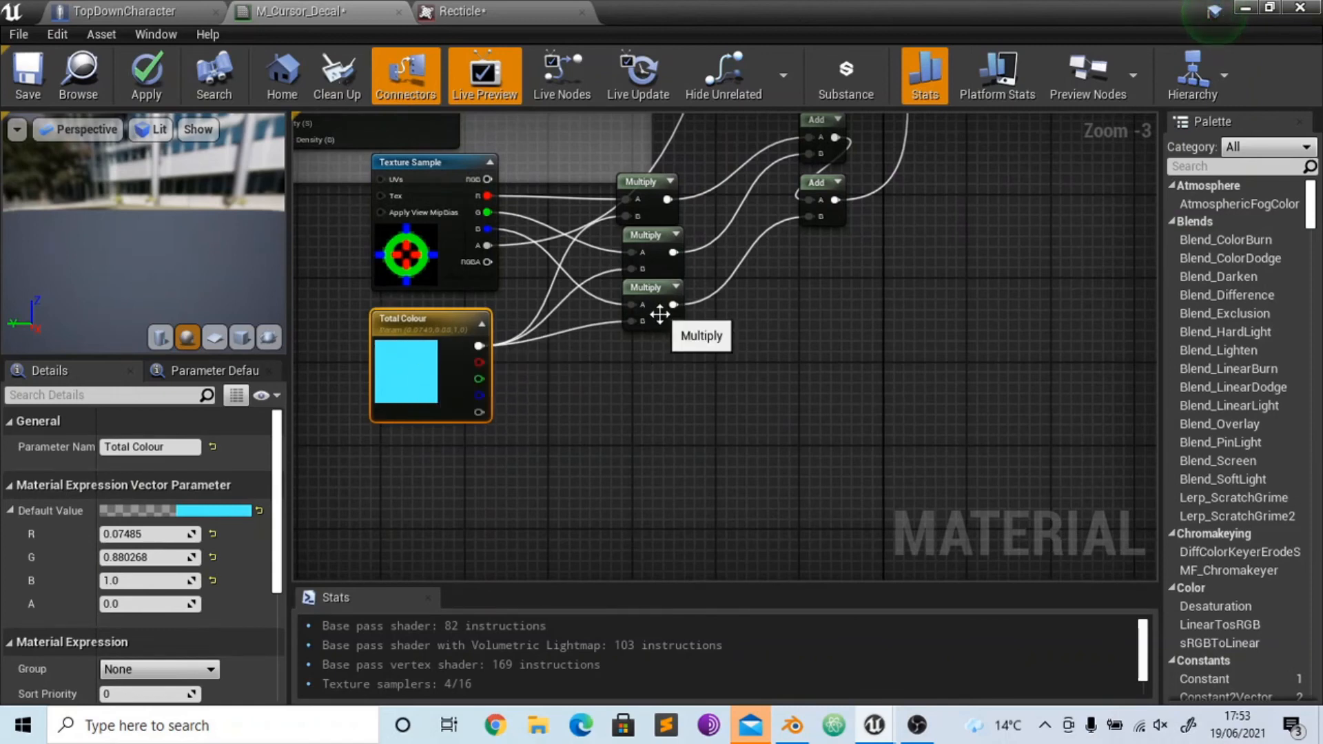
left_click_drag(661, 318, 659, 381)
left_click_drag(660, 258, 660, 290)
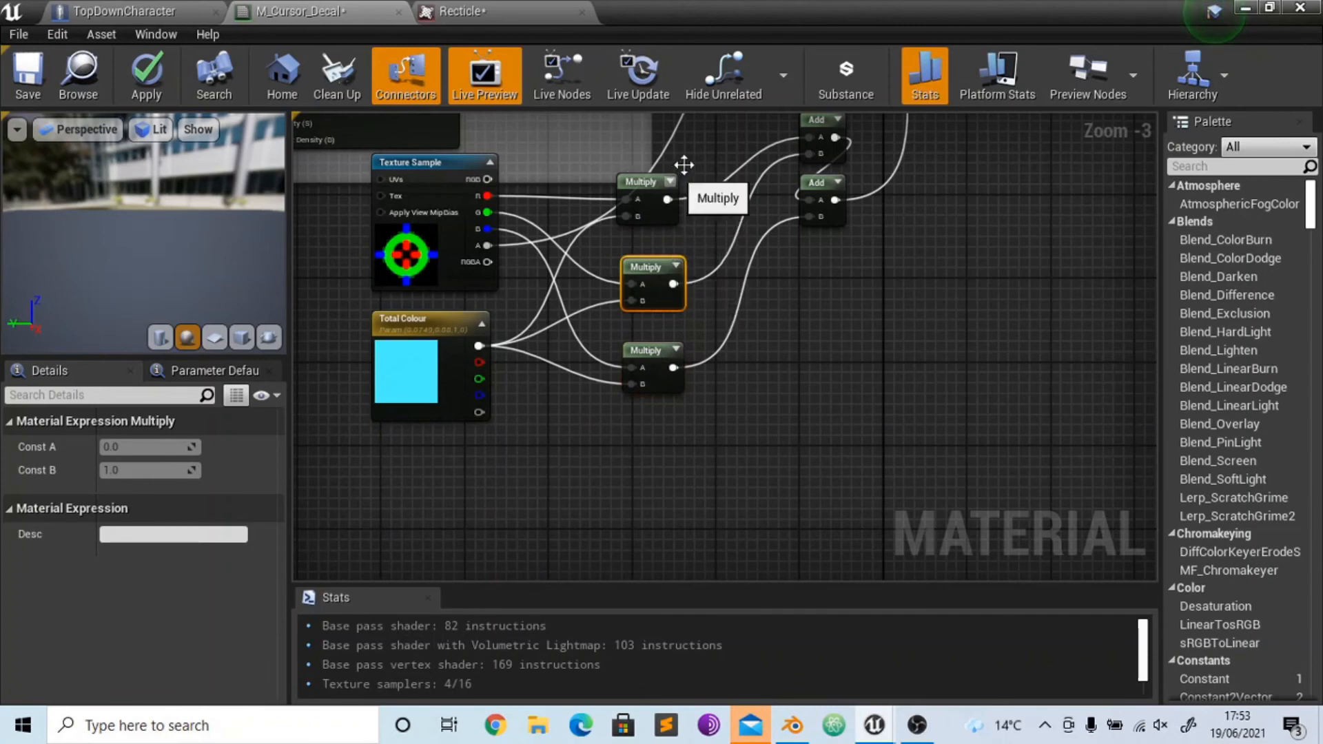
- Duplicate the three Multiply nodes beside the originals and connect each original's output to its copy's A input
left_click_drag(680, 167, 664, 428)
key("ctrl+w")
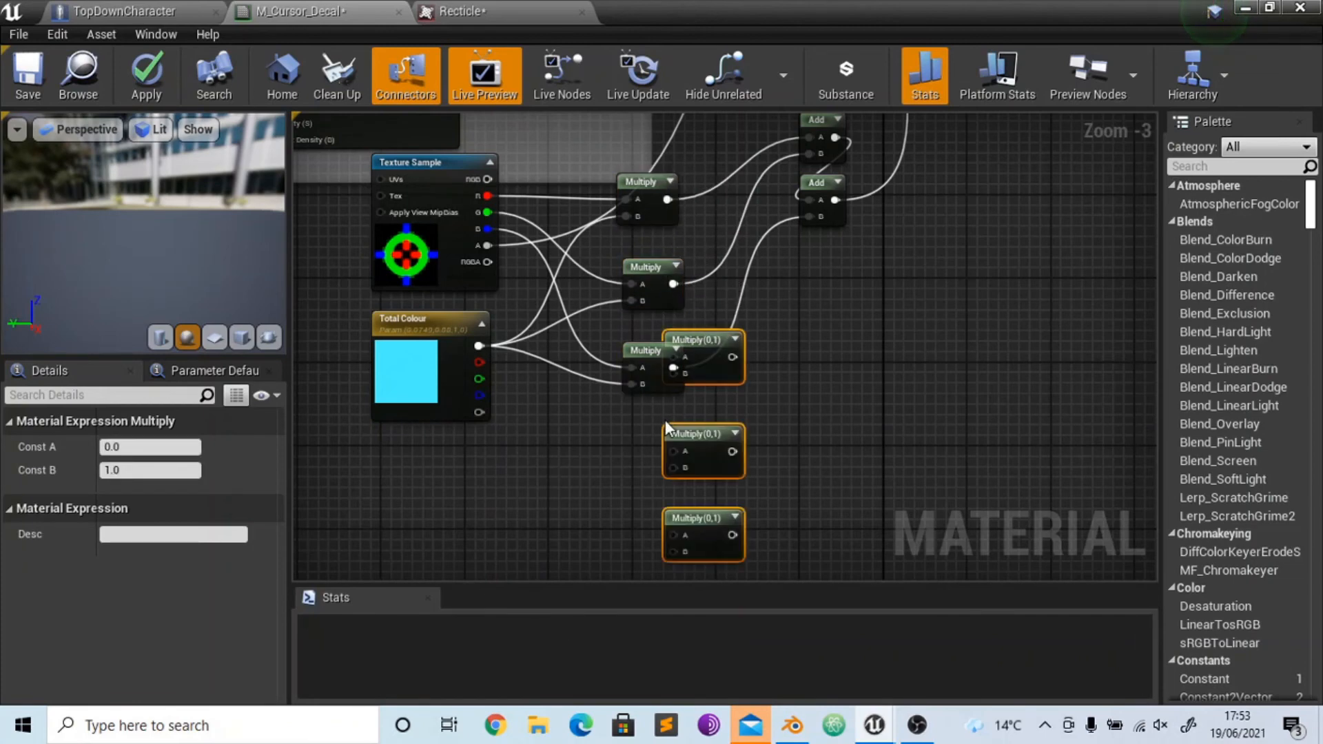
left_click_drag(703, 358, 670, 197)
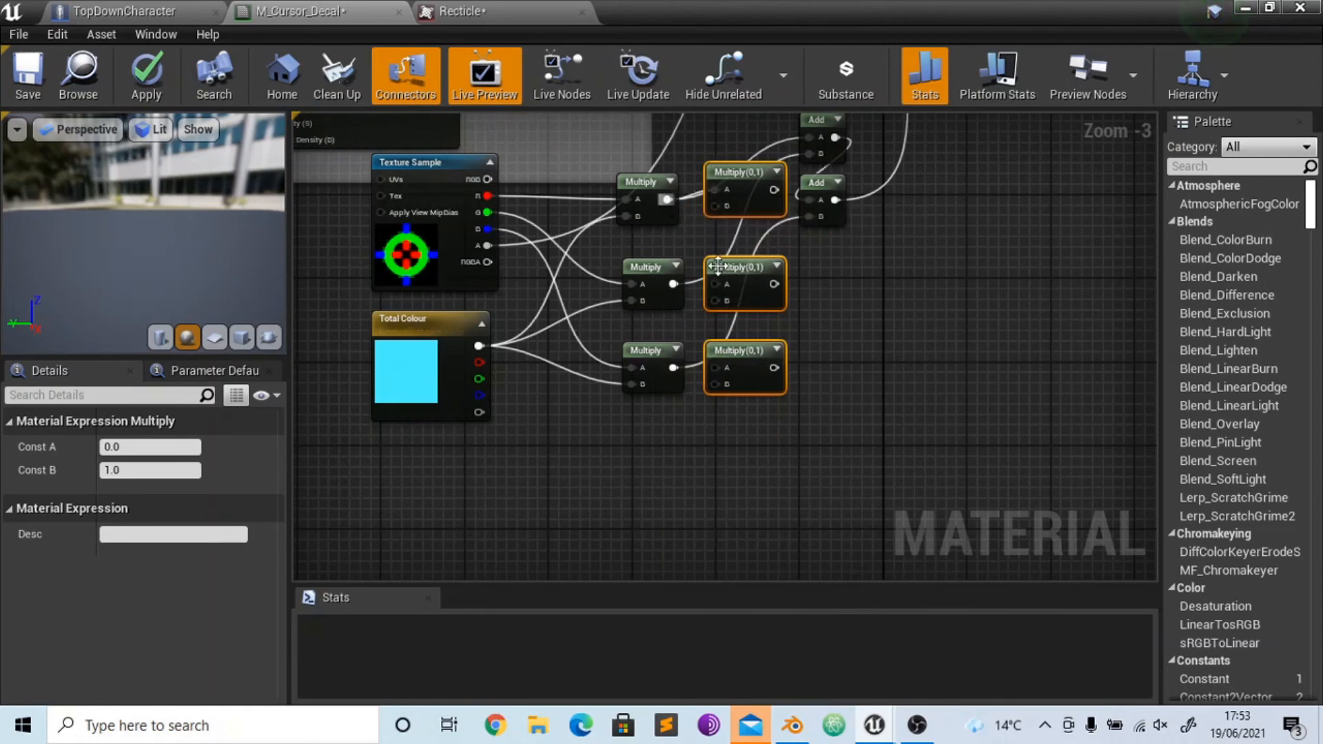
left_click_drag(715, 284, 673, 284)
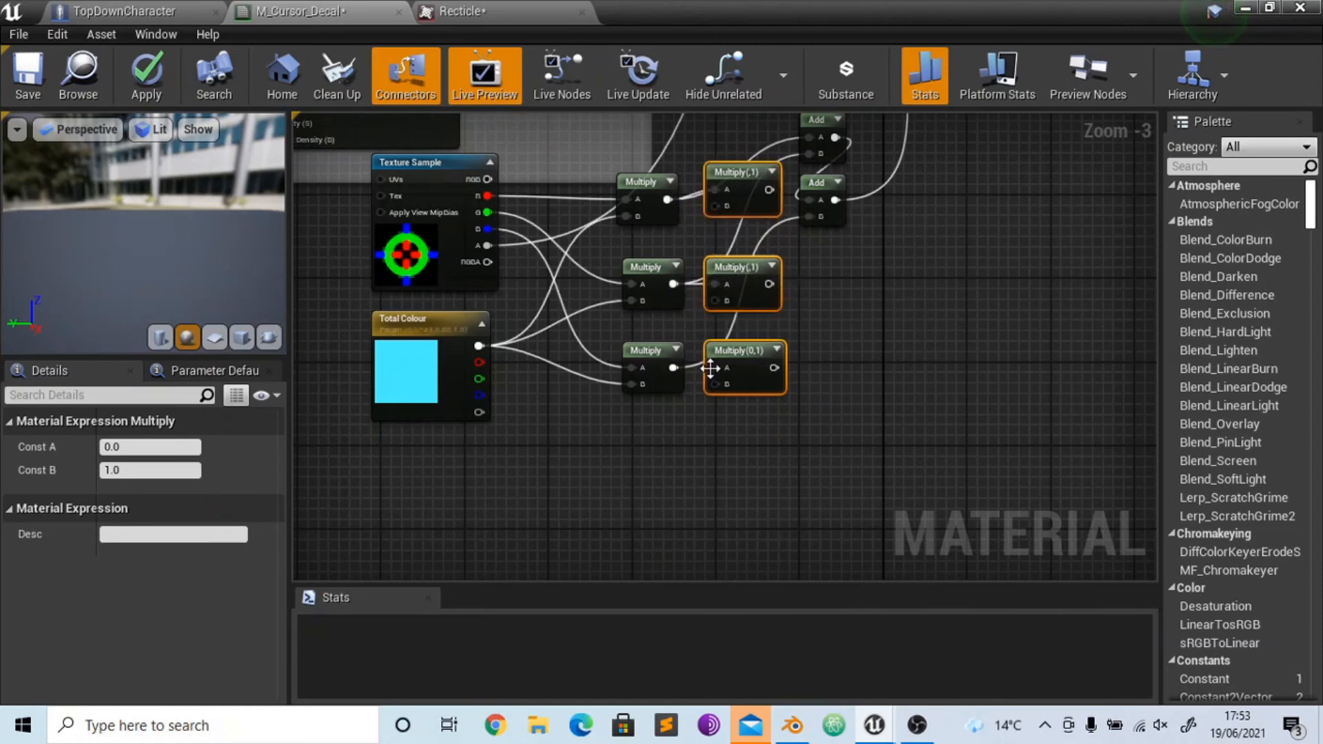
left_click_drag(715, 367, 674, 368)
left_click(647, 412)
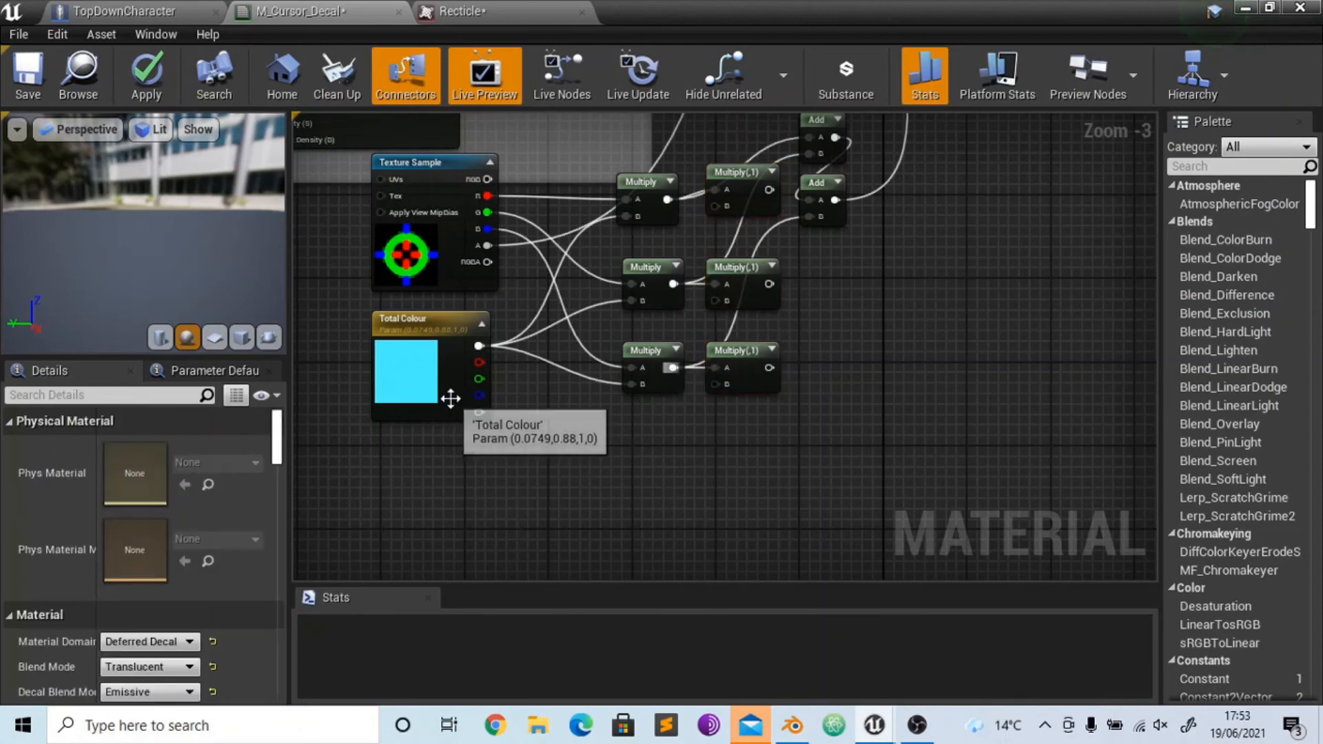
- Add a vector parameter named "inner Colour" below the Multiply nodes
right_click(556, 445)
type("vector para")
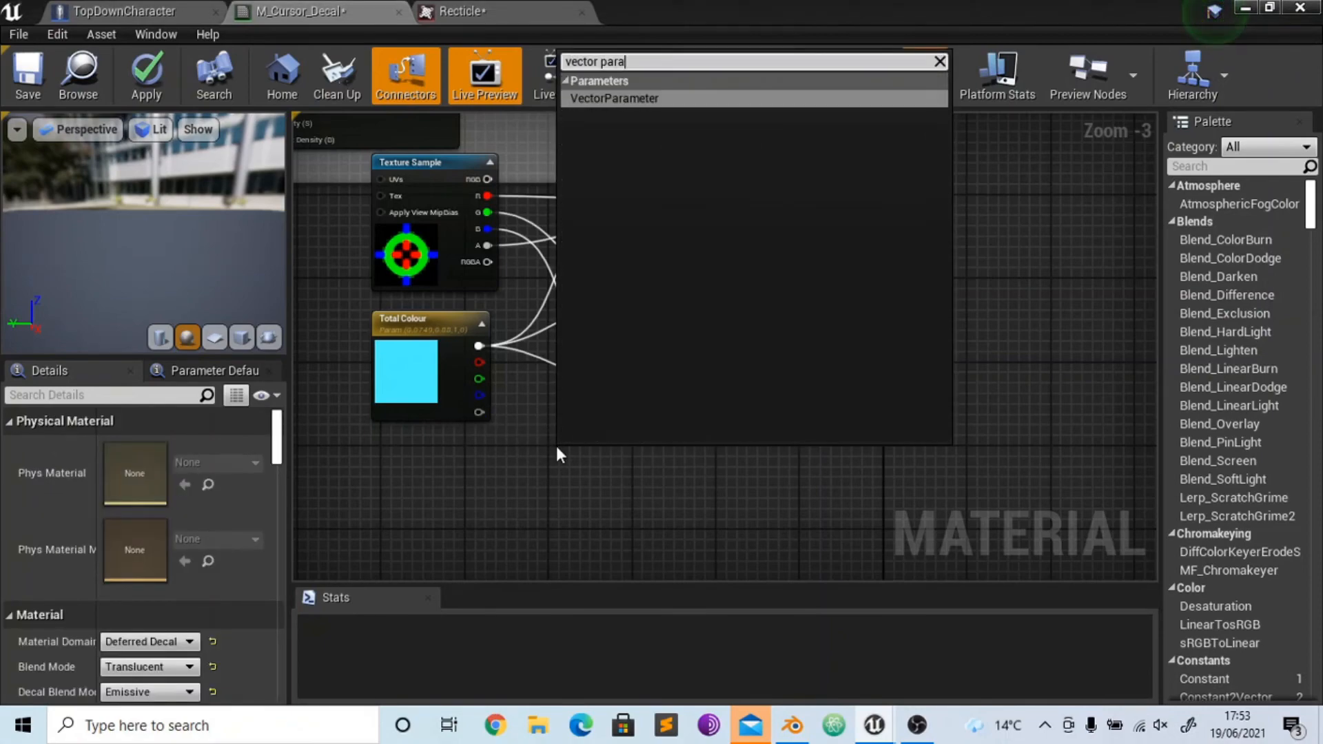
key("Return")
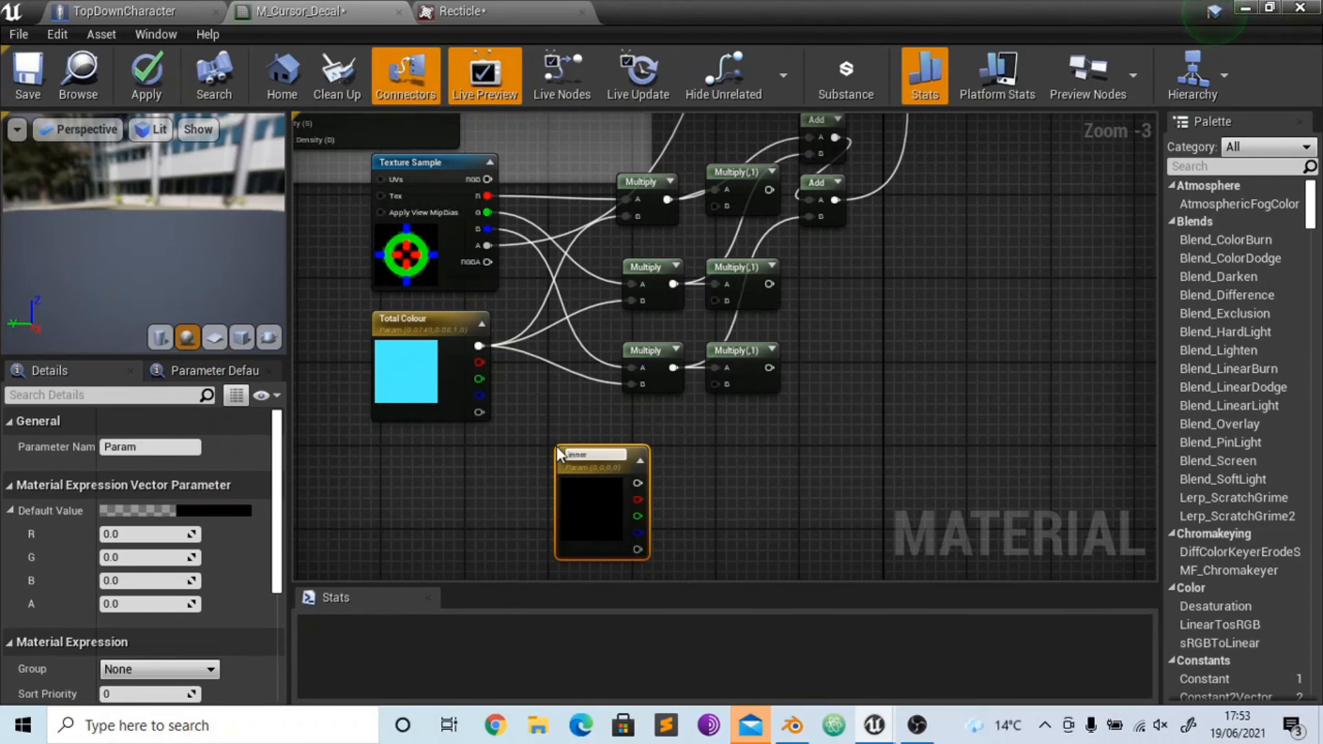
key("Return")
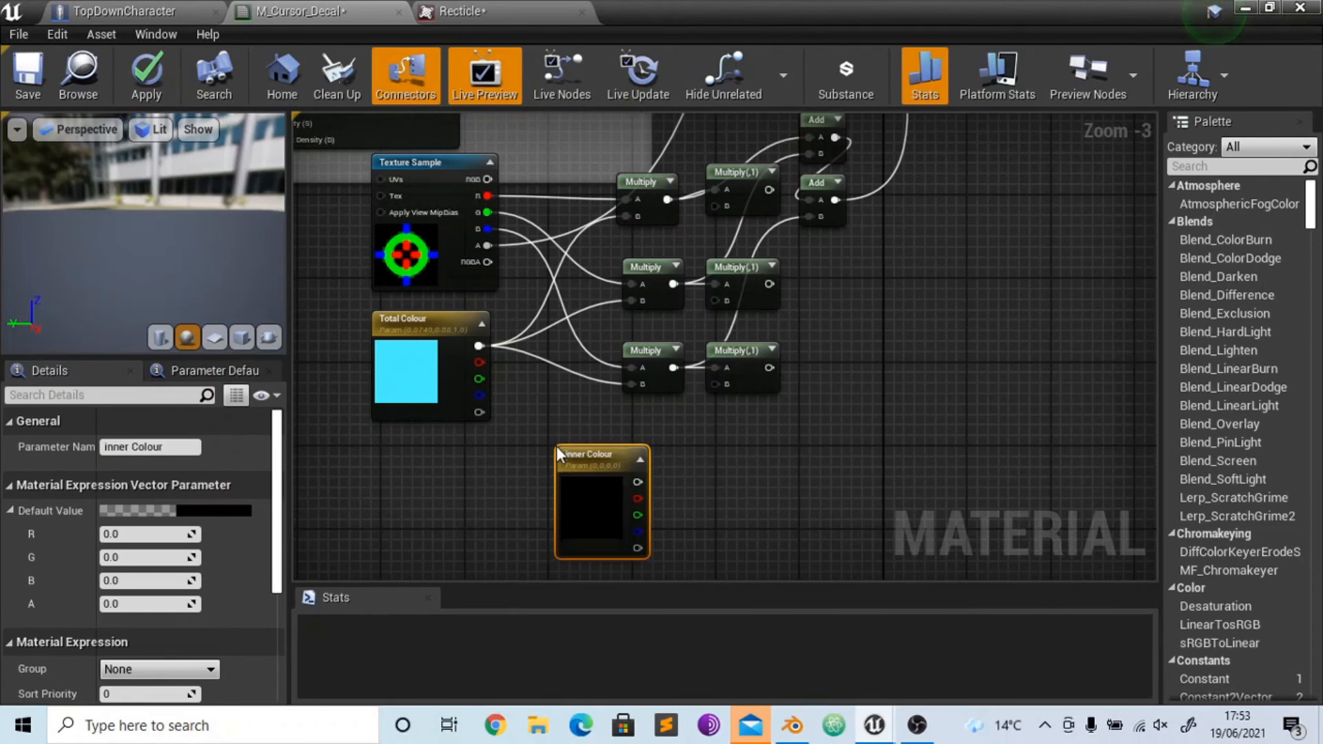
- Rename the Total Colour parameter as "Total Tint"
left_click(386, 362)
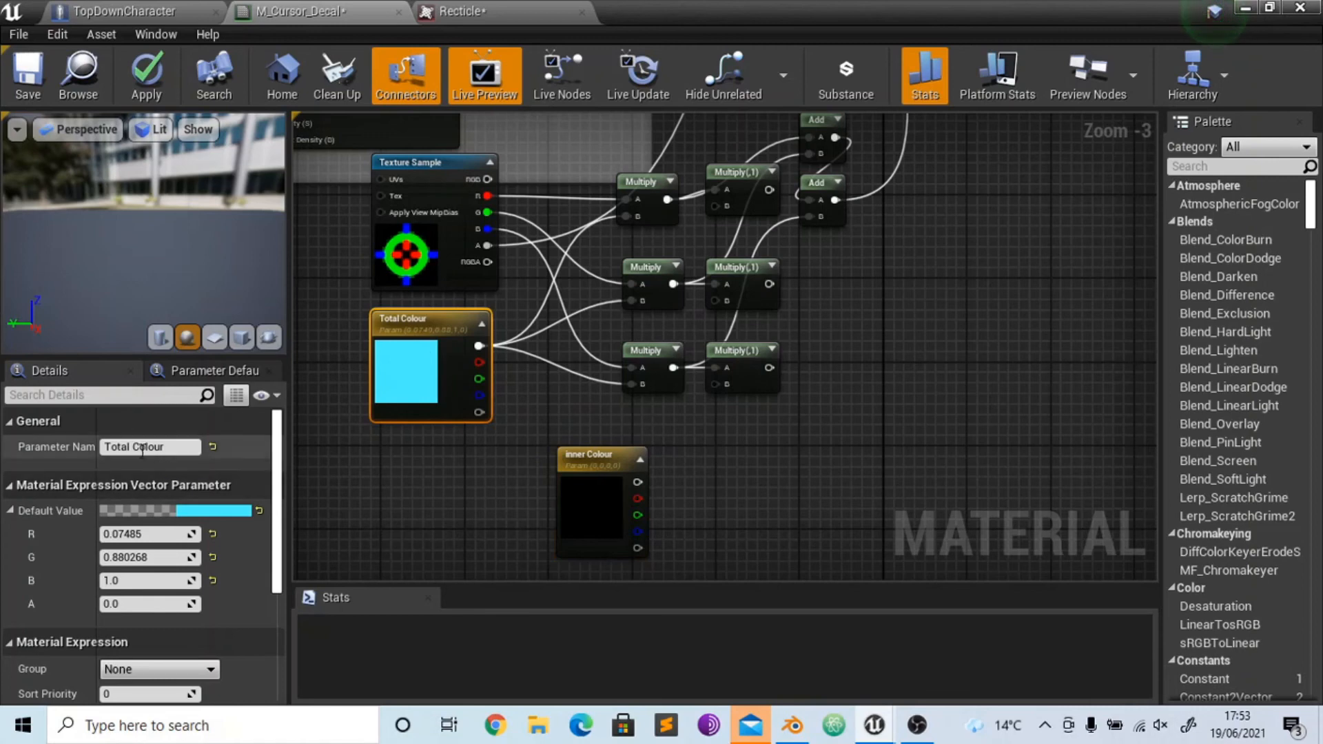
double_click(197, 448)
type("Tint")
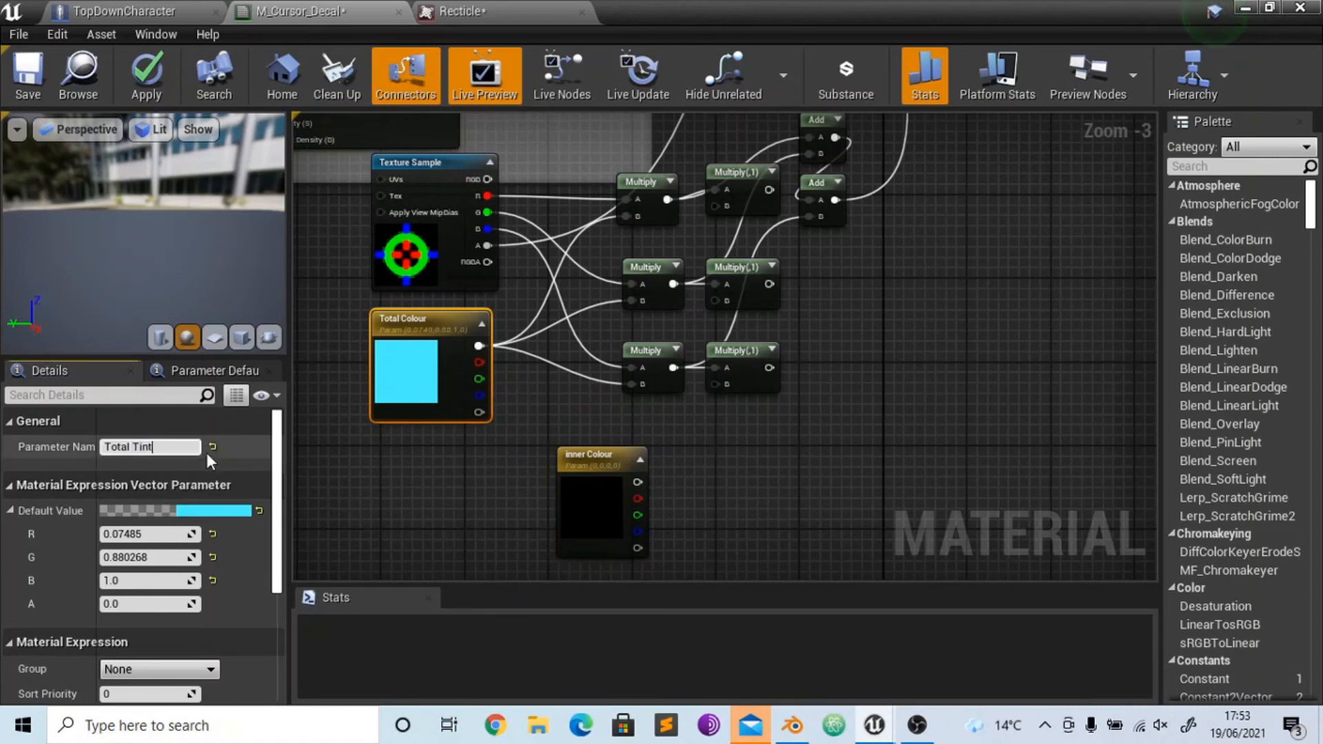
key("Return")
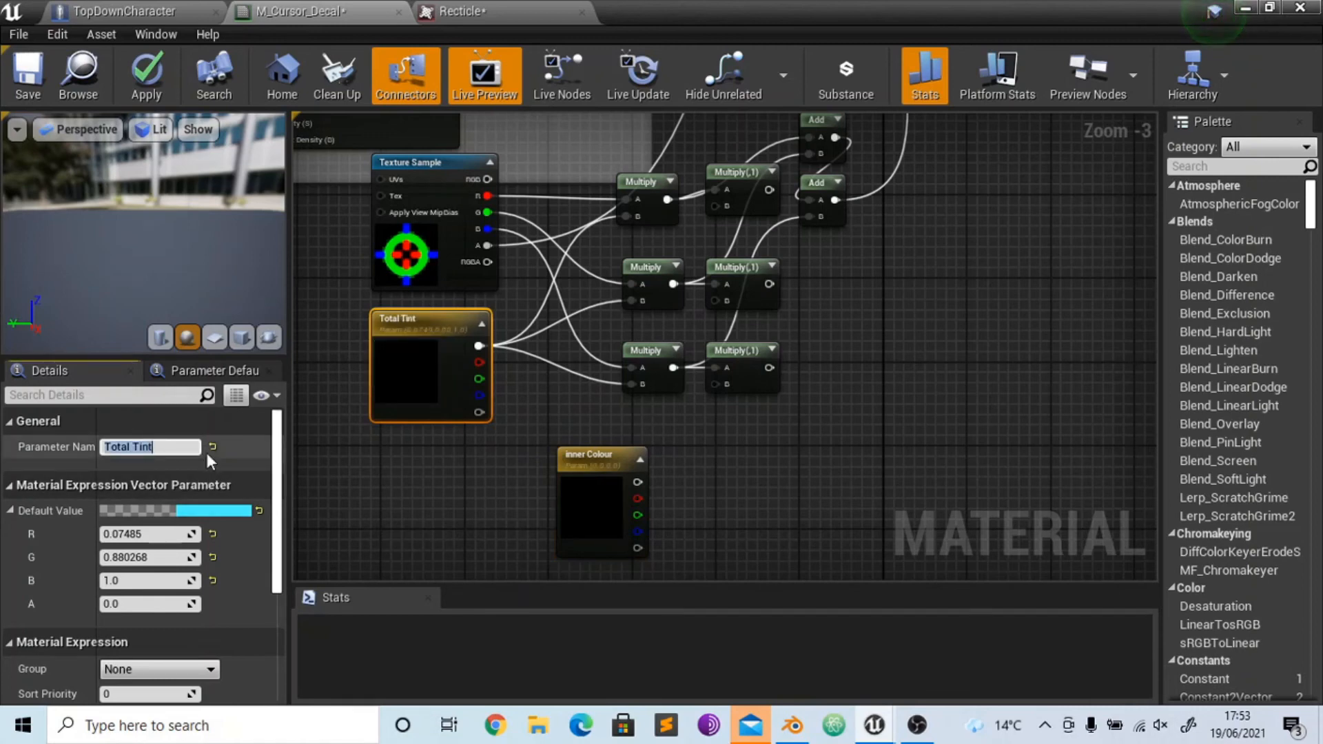
- Connect inner Colour to the uppermost new Multiply's B input and place the parameter below Total Tint
left_click_drag(637, 481, 717, 208)
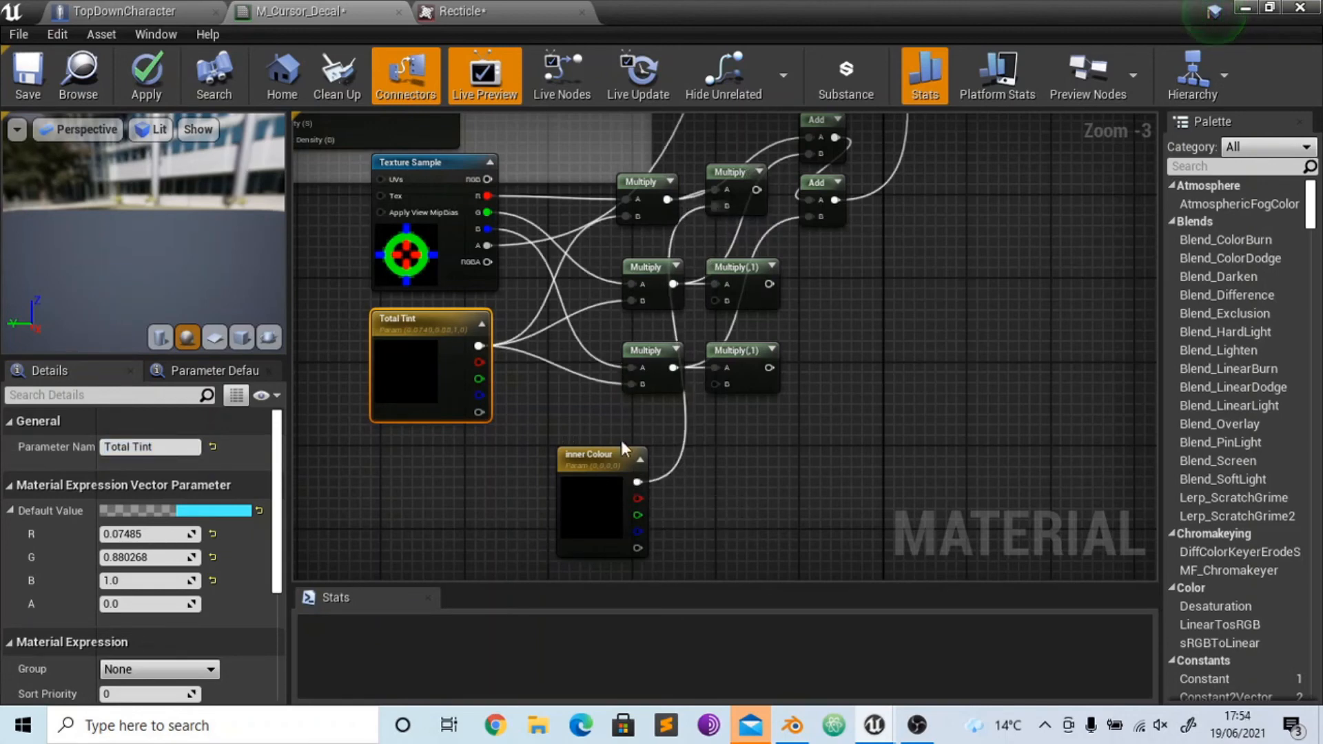
left_click_drag(597, 456, 489, 450)
left_click(493, 459, "ctrl")
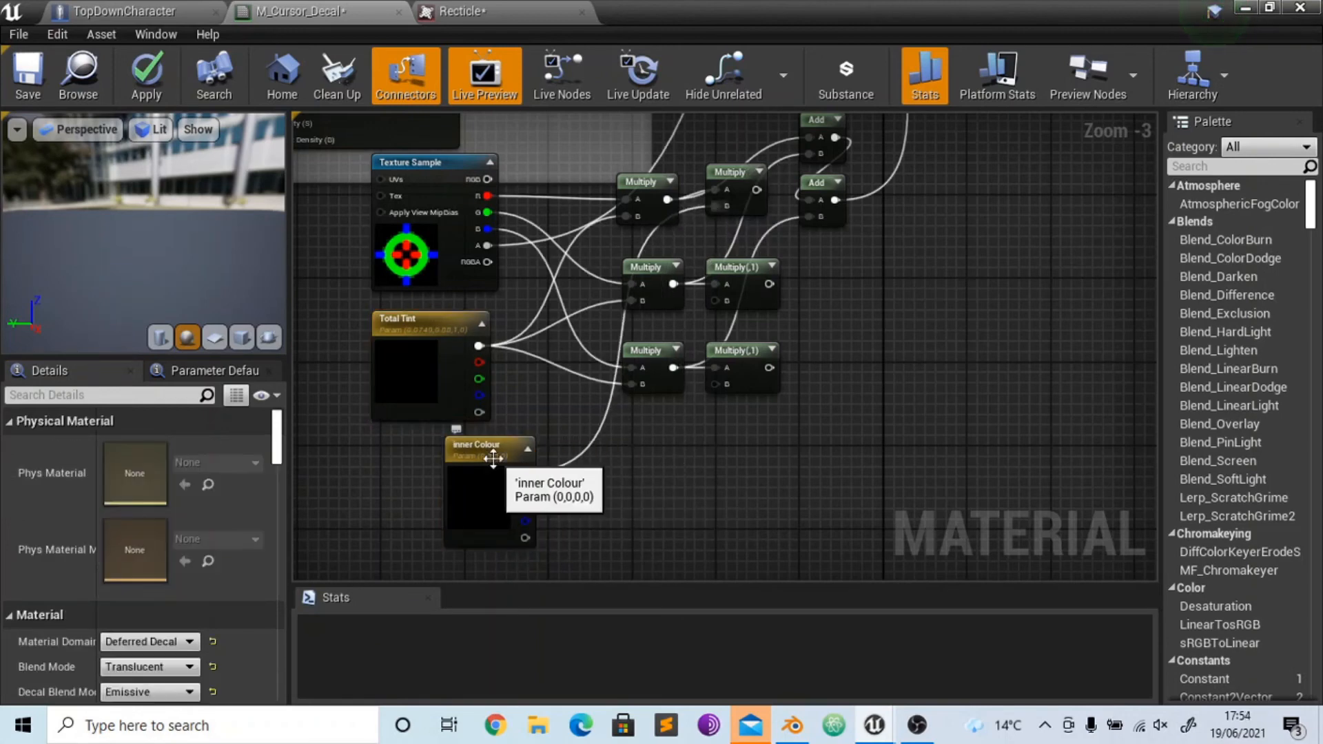
- Create a "Ring Colour" parameter from a copy of inner Colour and connect it to the middle new Multiply's B input
right_click_drag(752, 510, 739, 369)
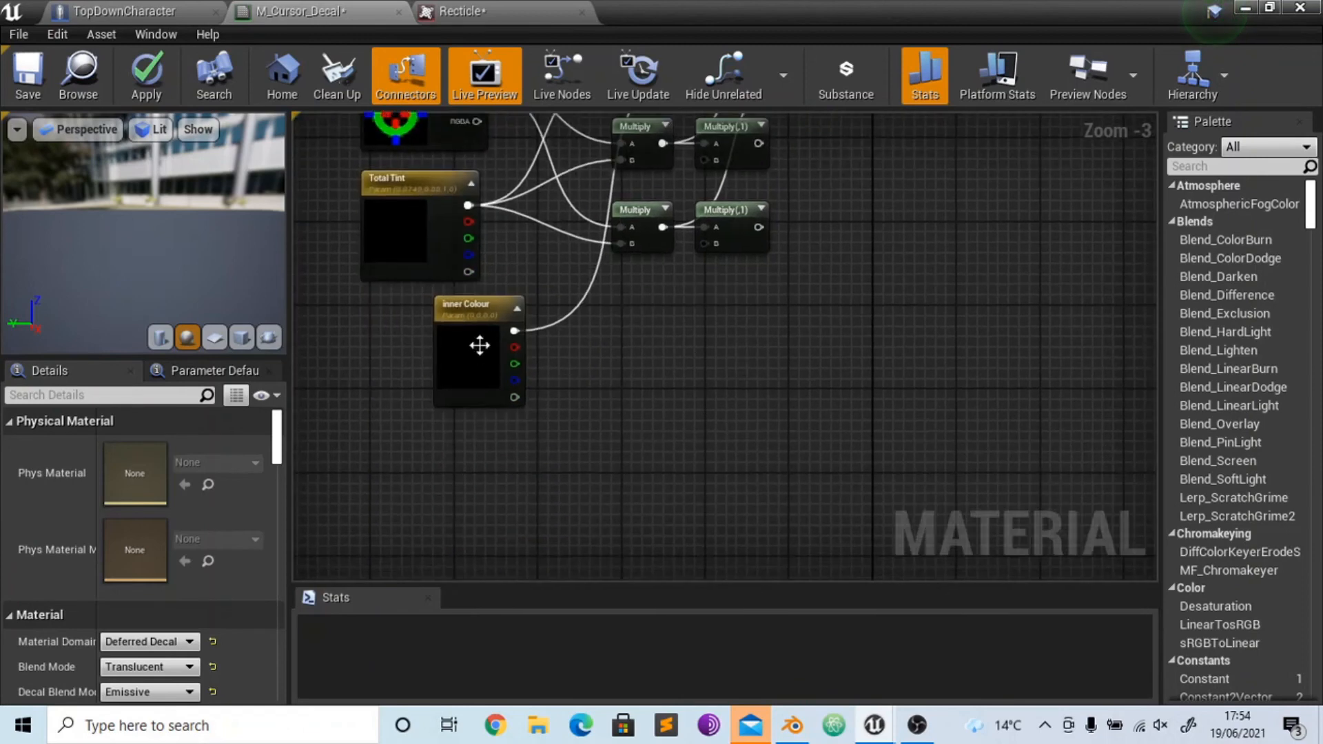
left_click(478, 346)
key("ctrl+w")
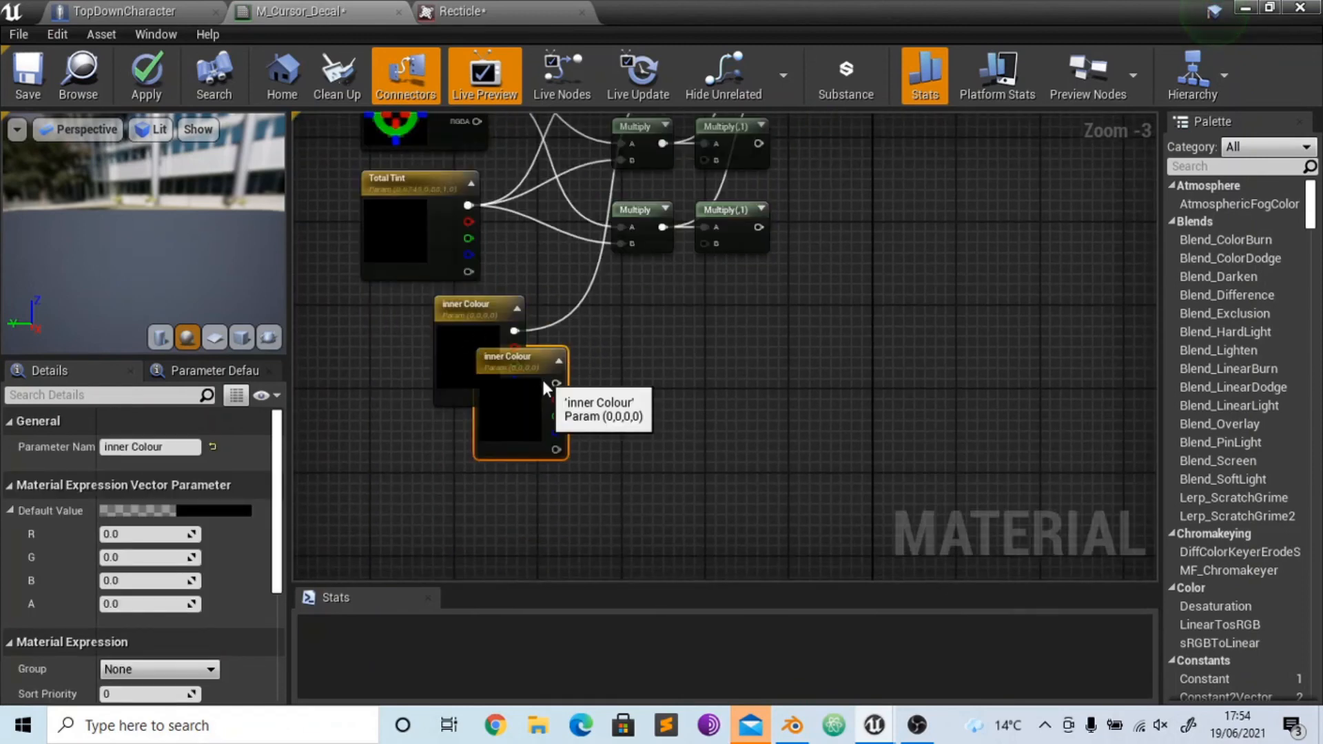
left_click_drag(526, 376, 499, 455)
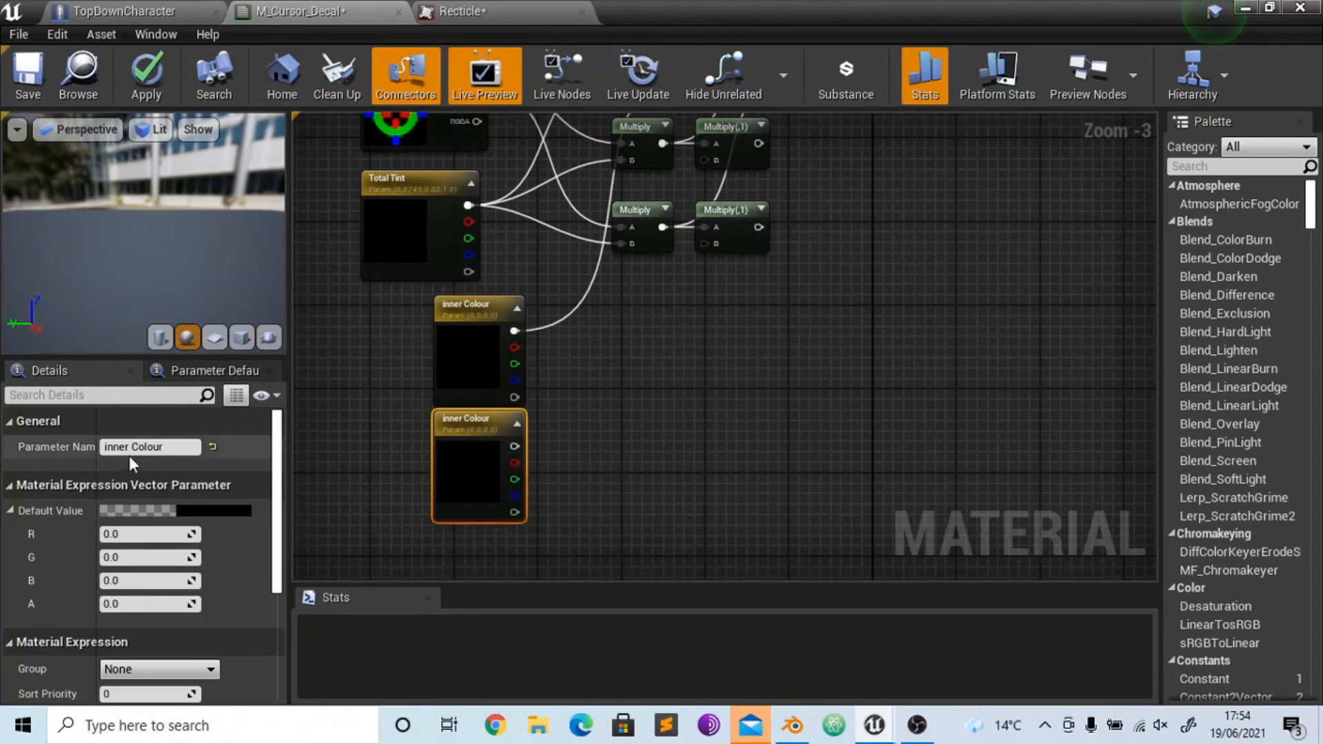
left_click_drag(128, 449, 72, 446)
type("Rnr")
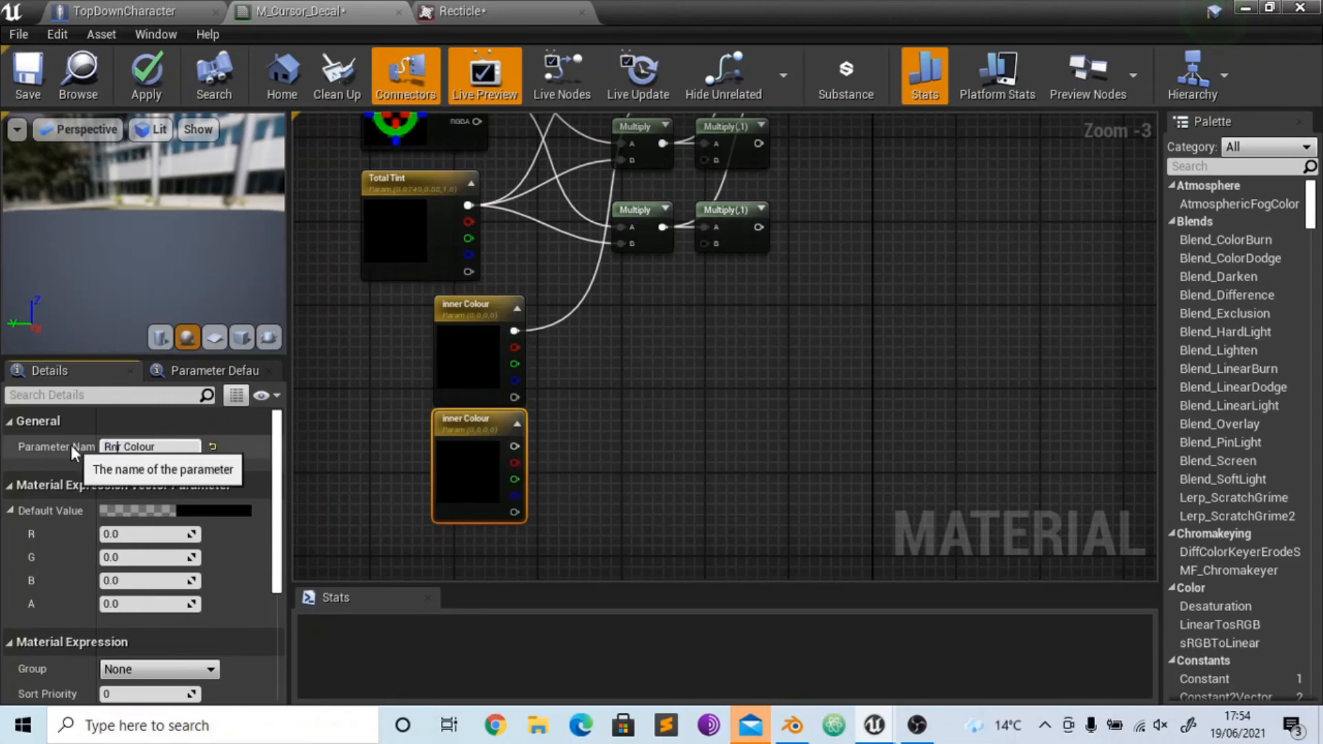
key("BackSpace")
key("BackSpace")
type("ing")
key("Return")
left_click_drag(515, 446, 715, 157)
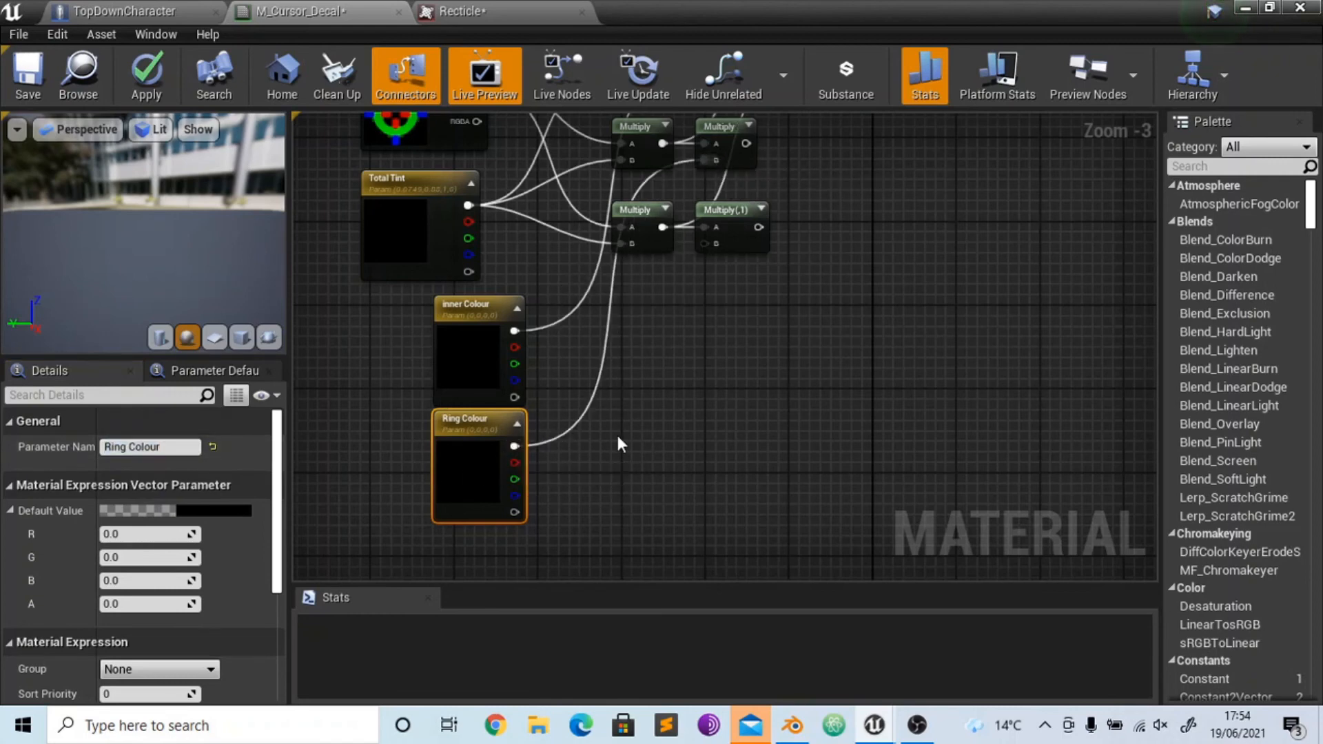
- Create an "Outer Colour" parameter from a copy of Ring Colour and connect it to the lowest new Multiply's B input
key("ctrl+c")
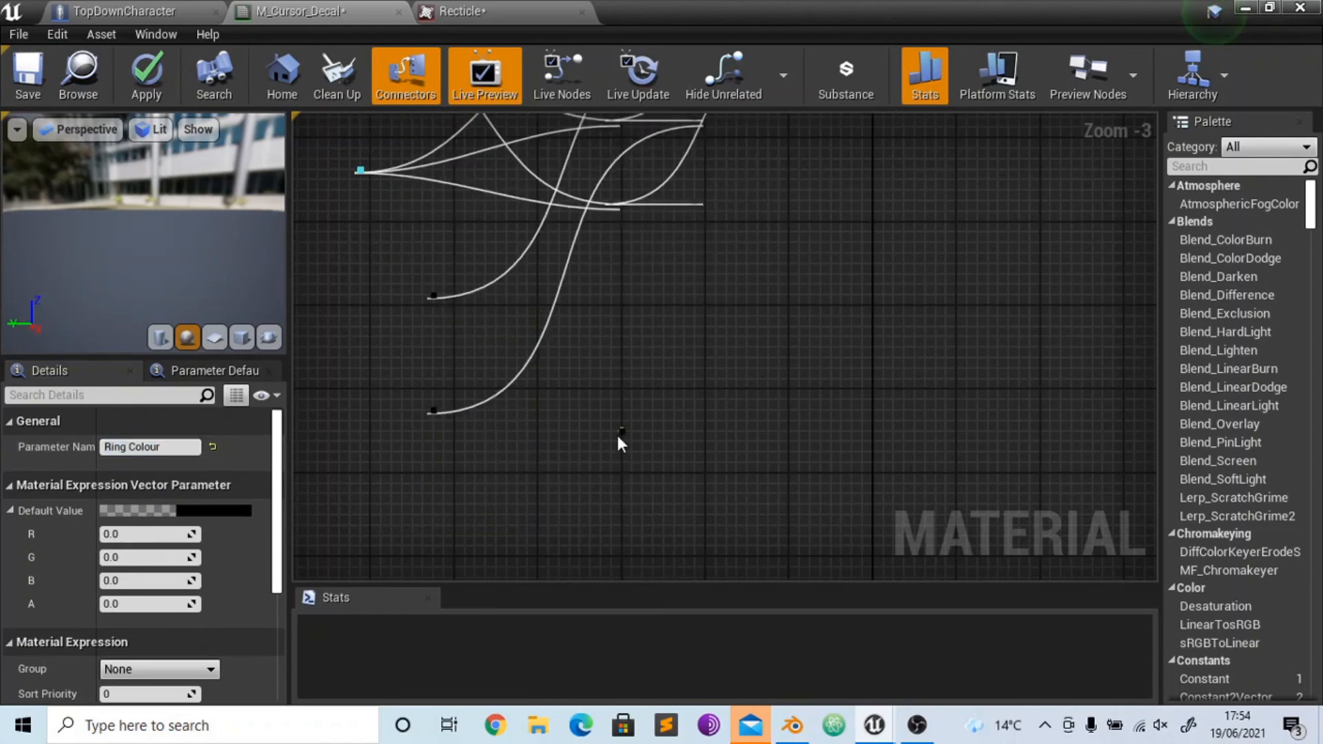
key("ctrl+v")
double_click(124, 446)
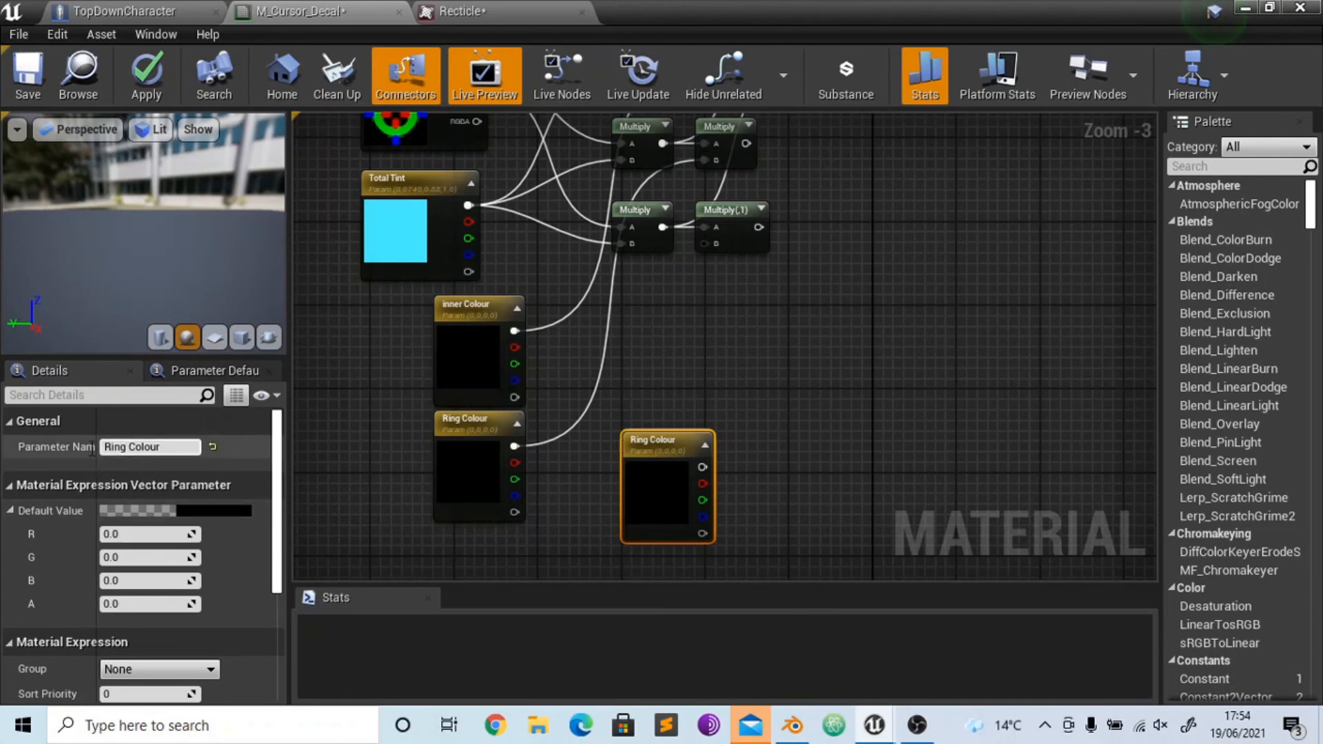
type("Oute")
type("r Ring")
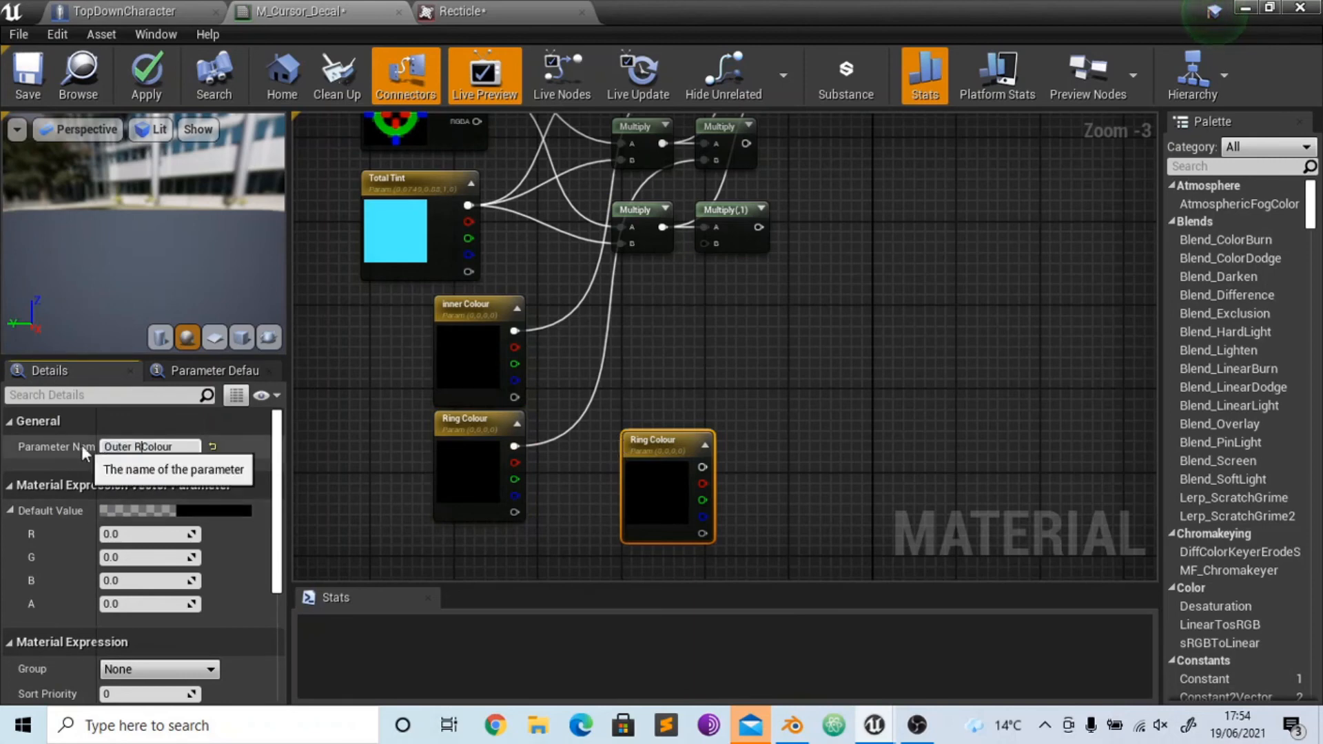
key("Return")
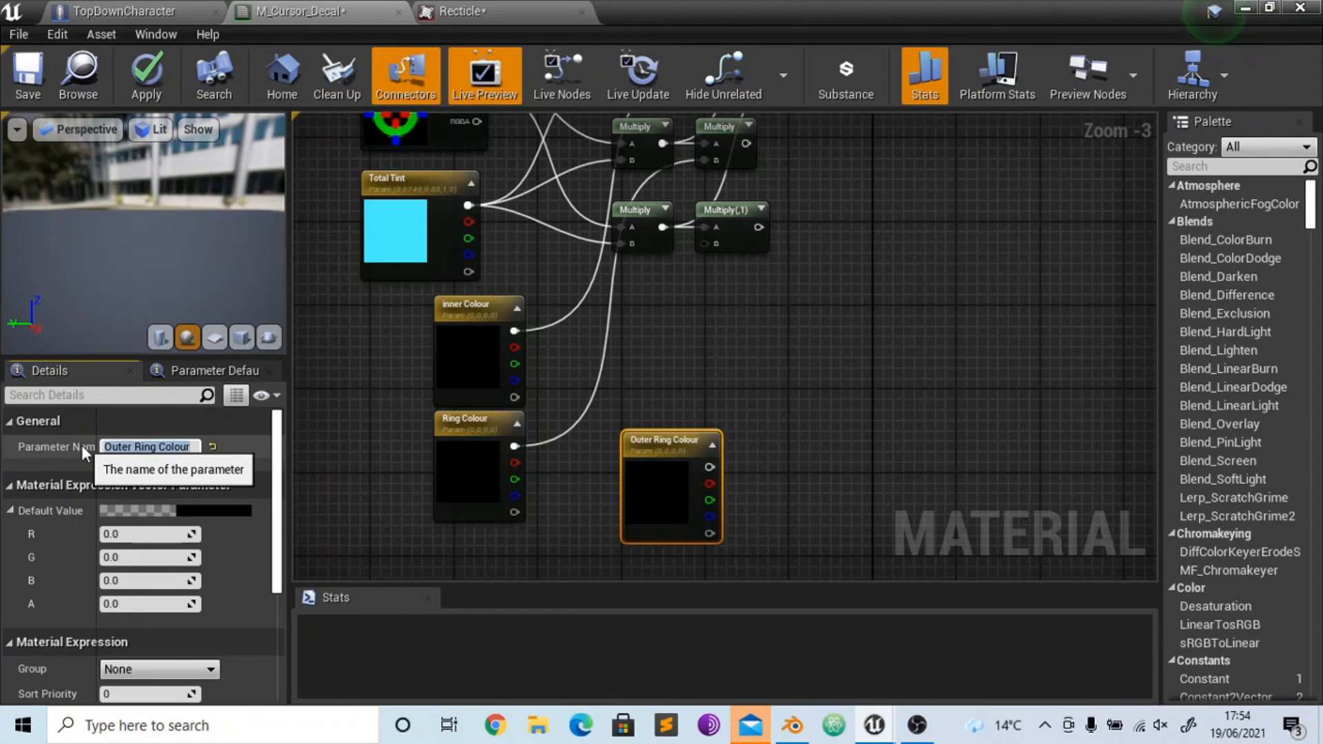
double_click(146, 446)
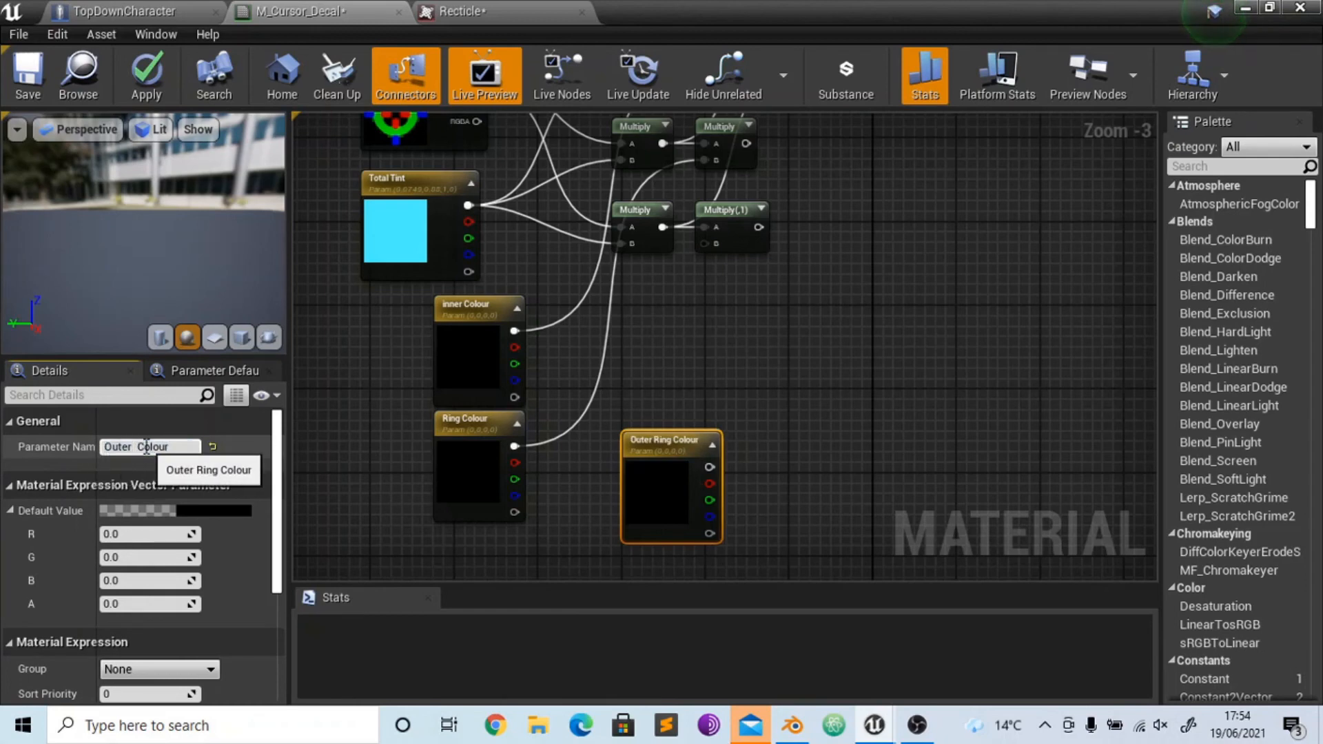
key("BackSpace")
key("Return")
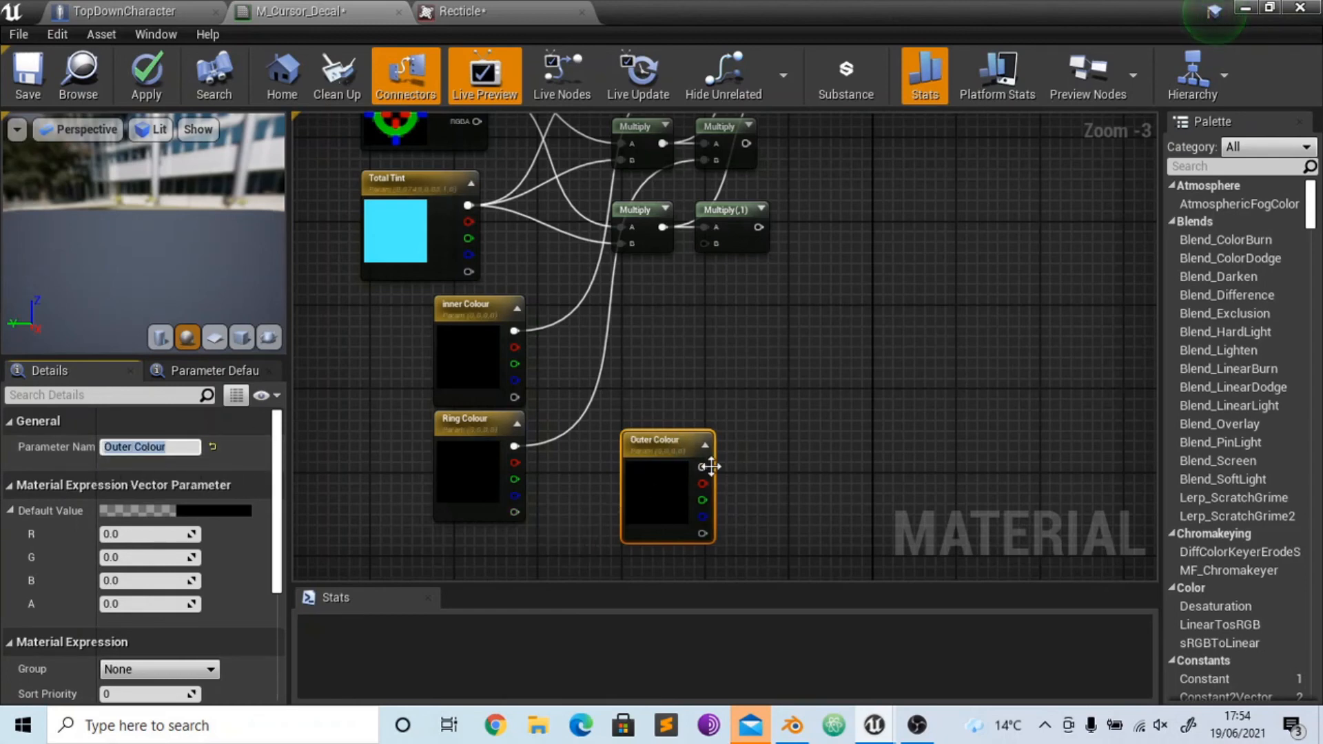
left_click_drag(702, 466, 724, 249)
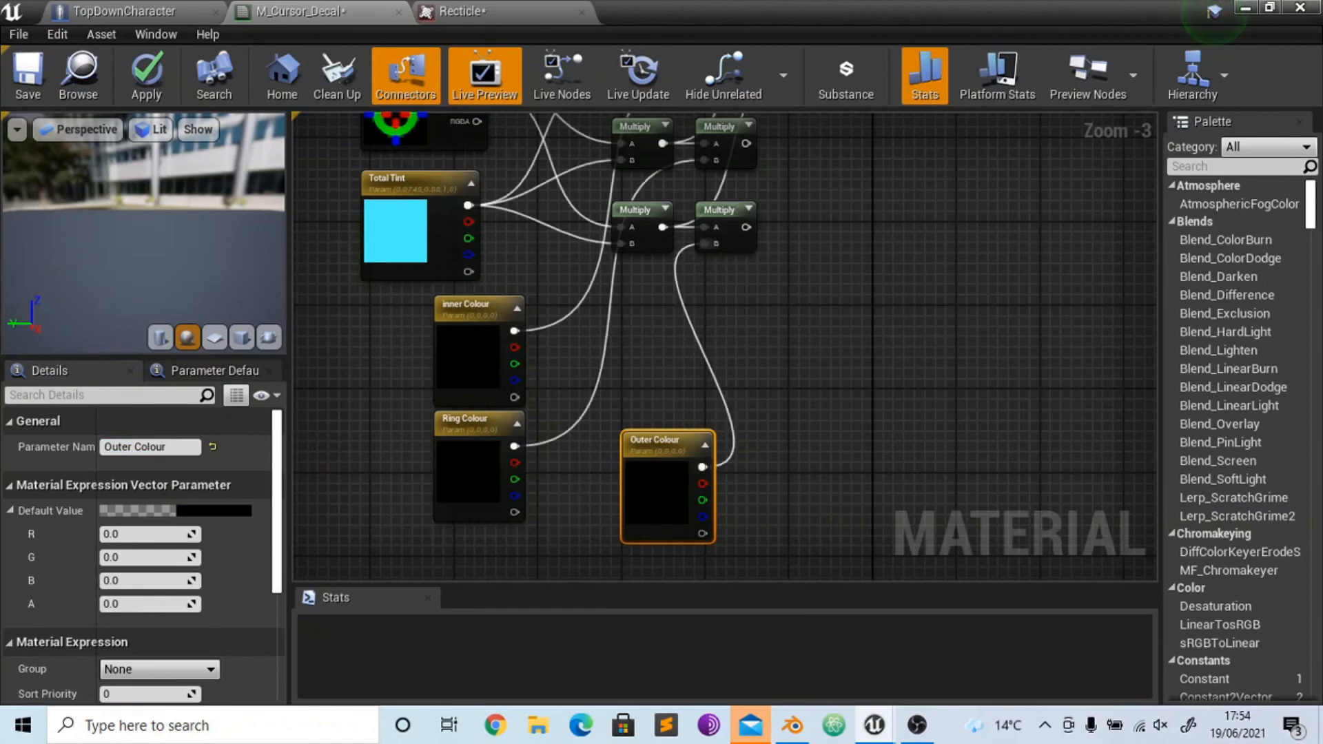
- Connect the upper and middle new Multiply outputs to the first Add's A and B, and the lowest to the second Add's B
right_click_drag(800, 255, 688, 472)
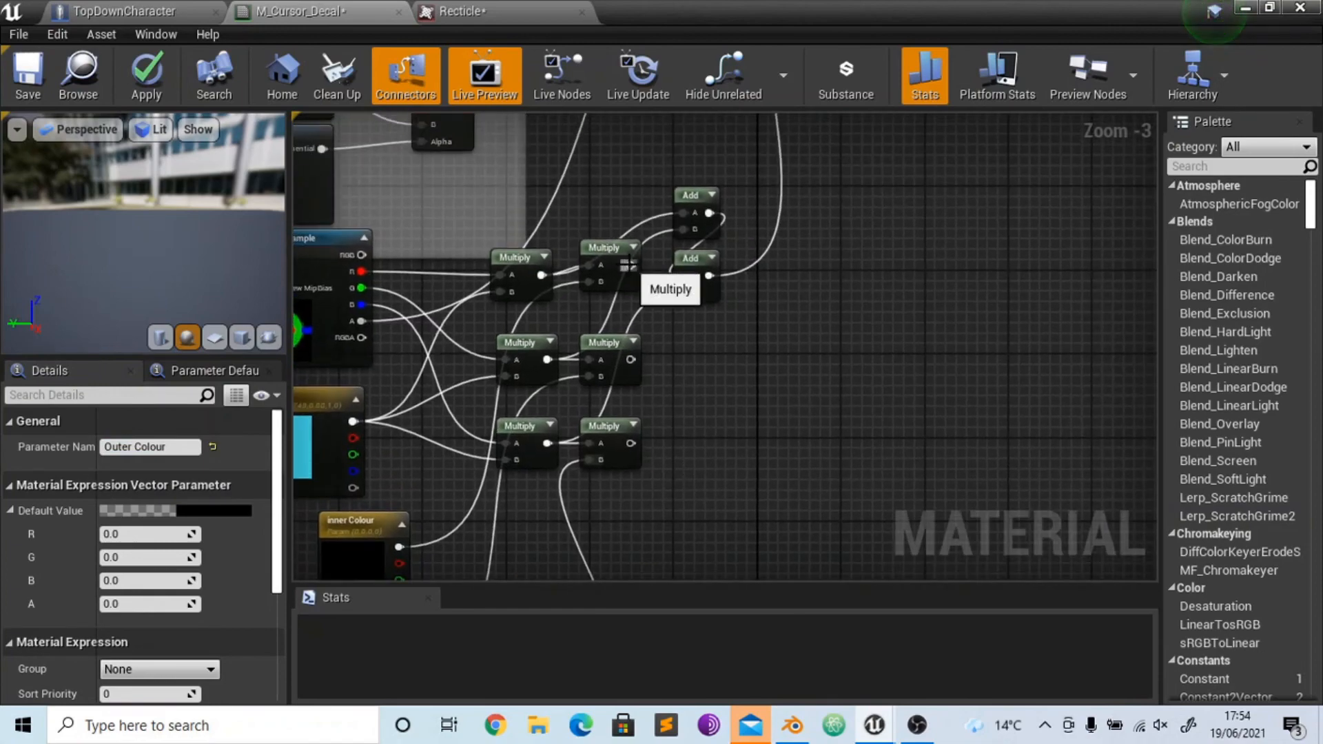
left_click_drag(631, 266, 683, 220)
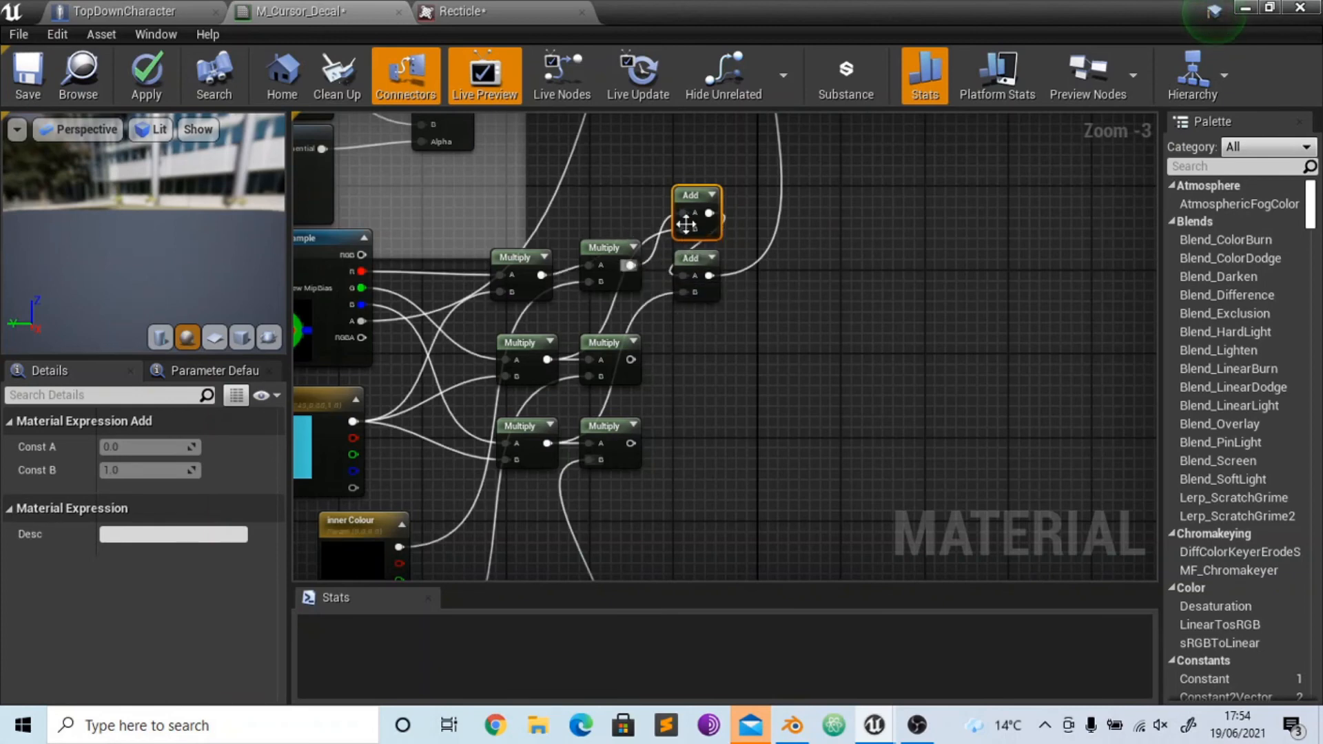
left_click_drag(681, 228, 634, 357)
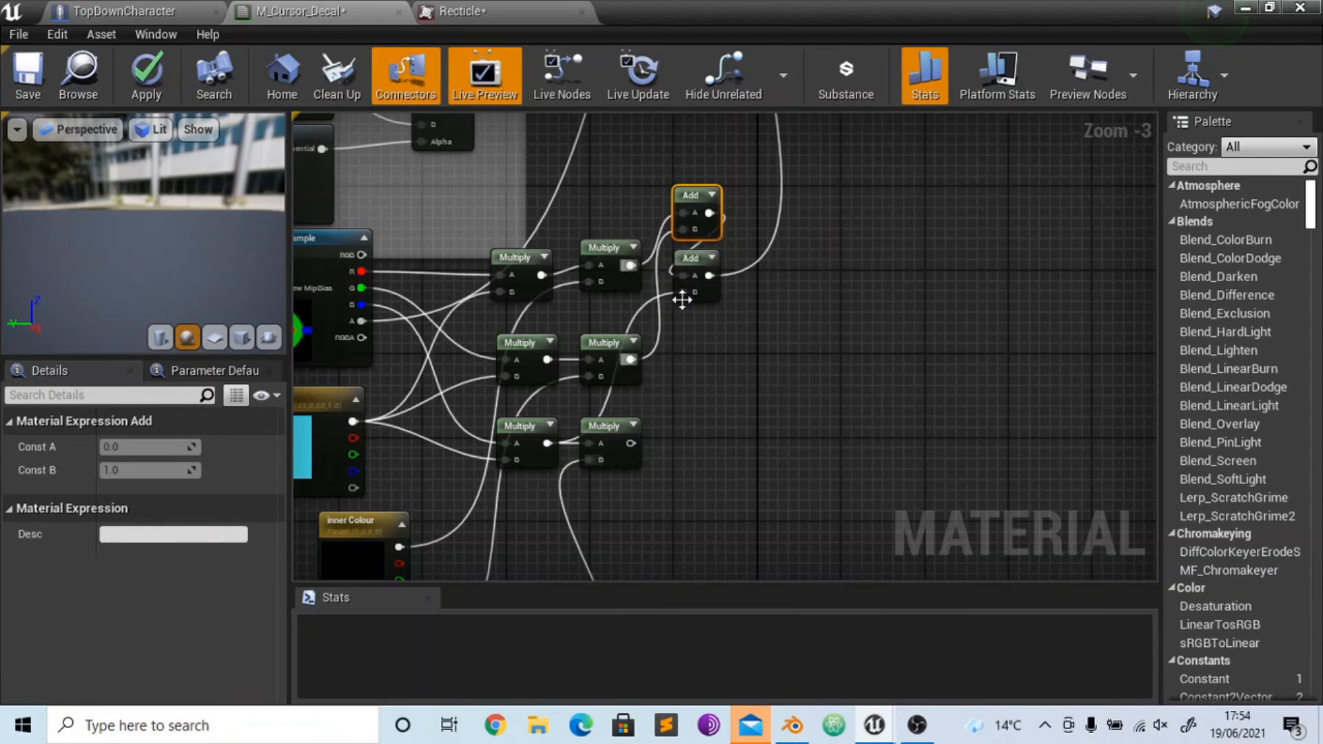
left_click_drag(683, 293, 631, 441)
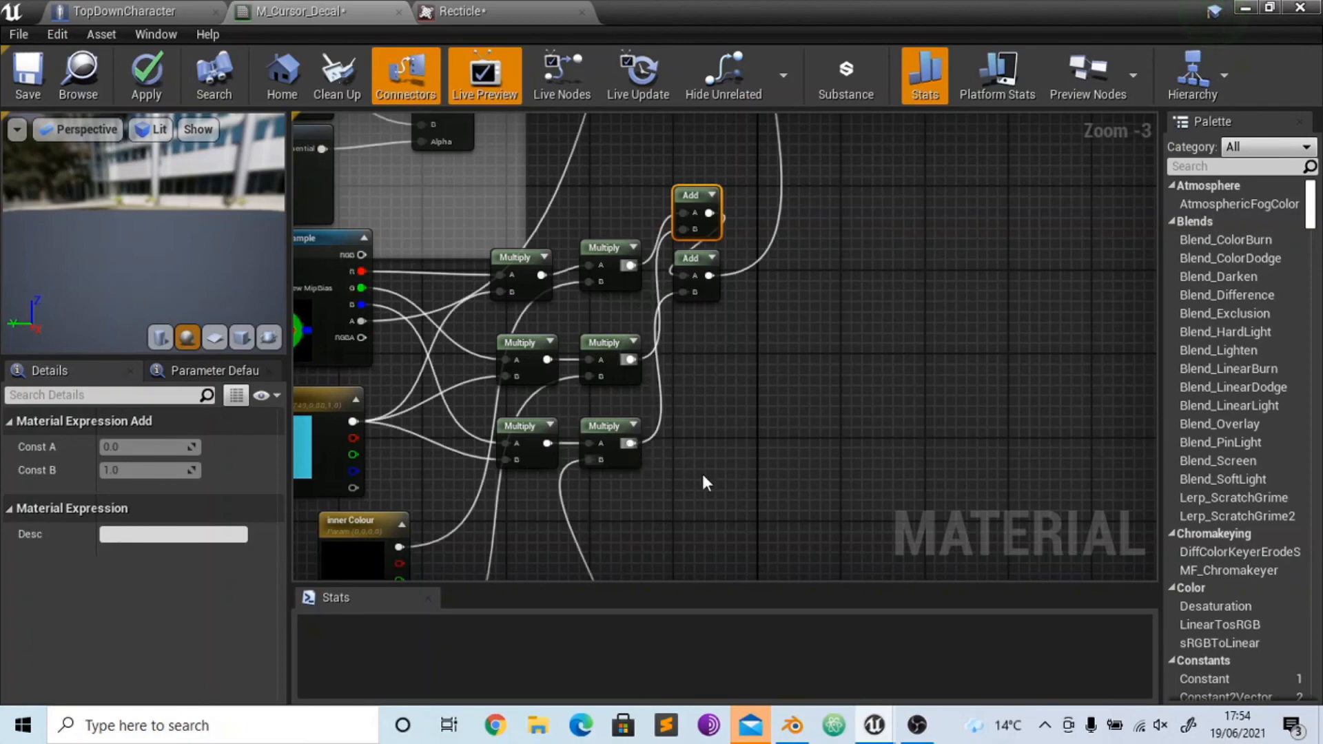
left_click(704, 471)
right_click_drag(720, 437, 914, 383)
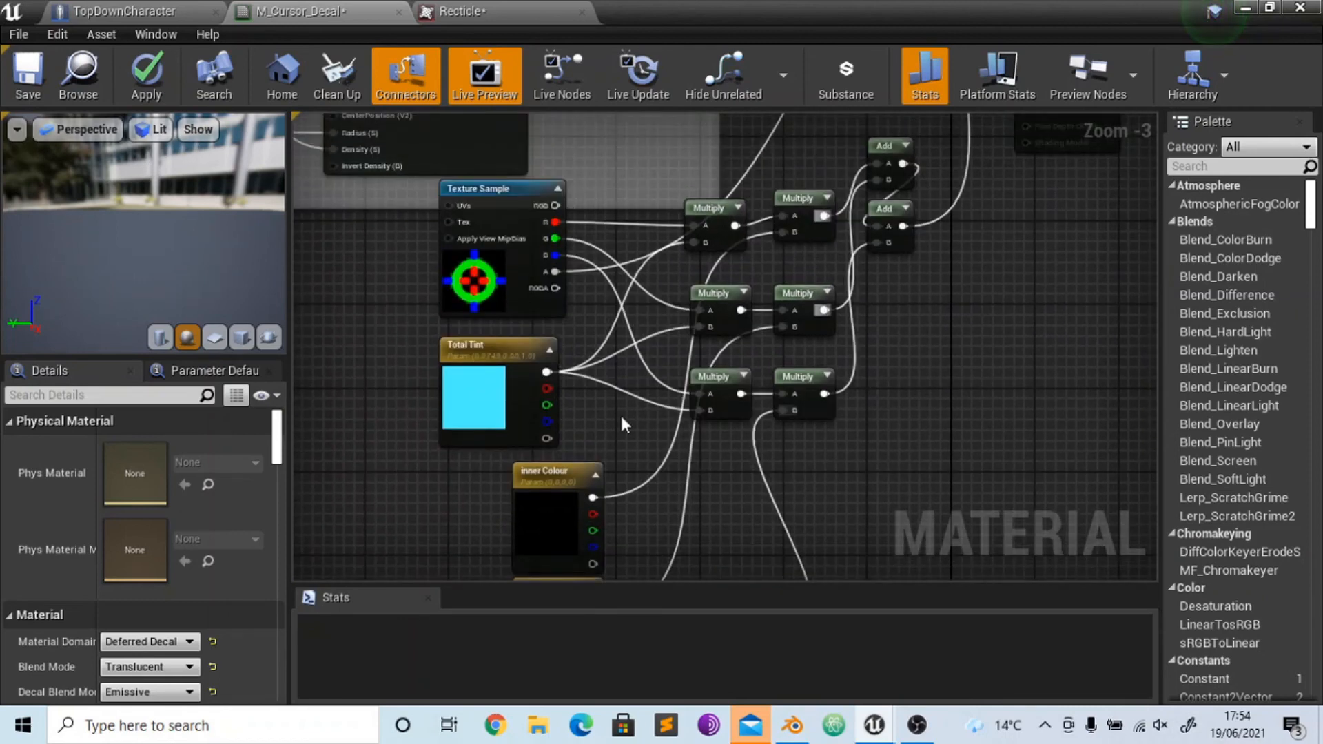
right_click_drag(492, 491, 577, 526)
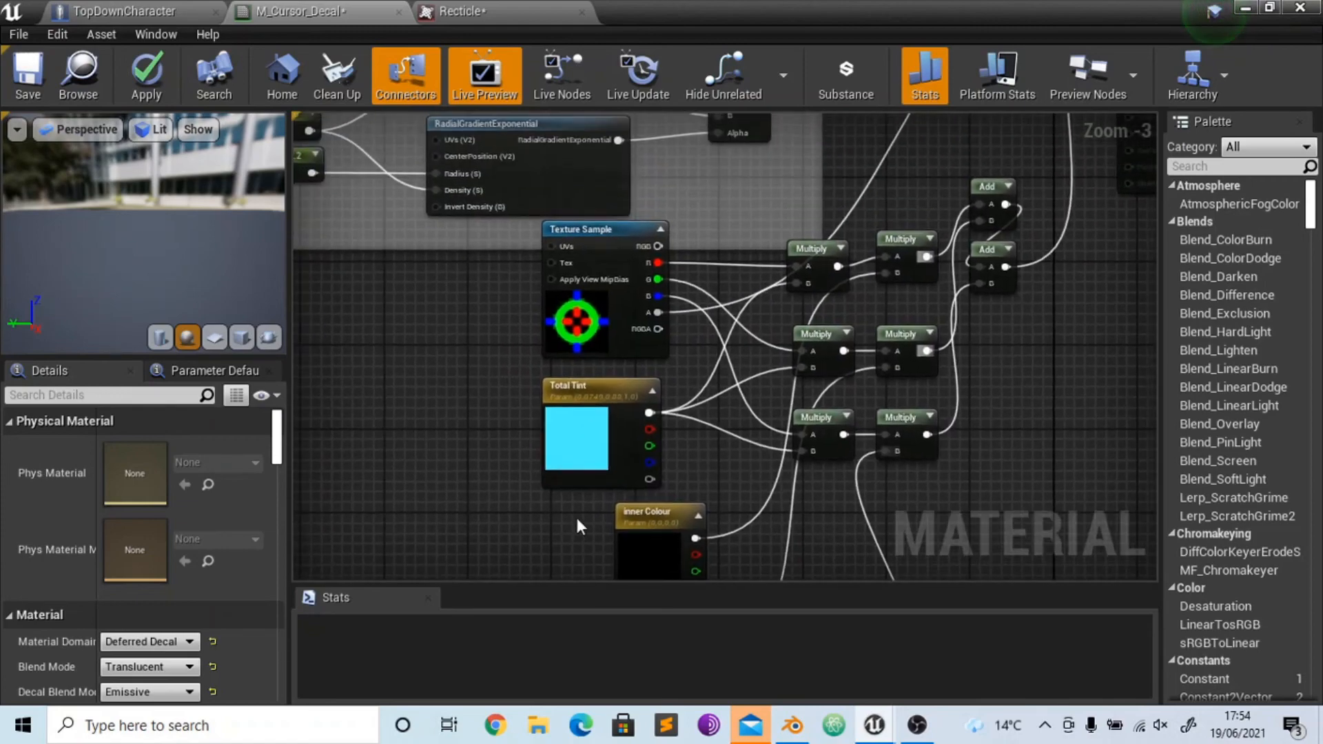
right_click(487, 441)
type("ro")
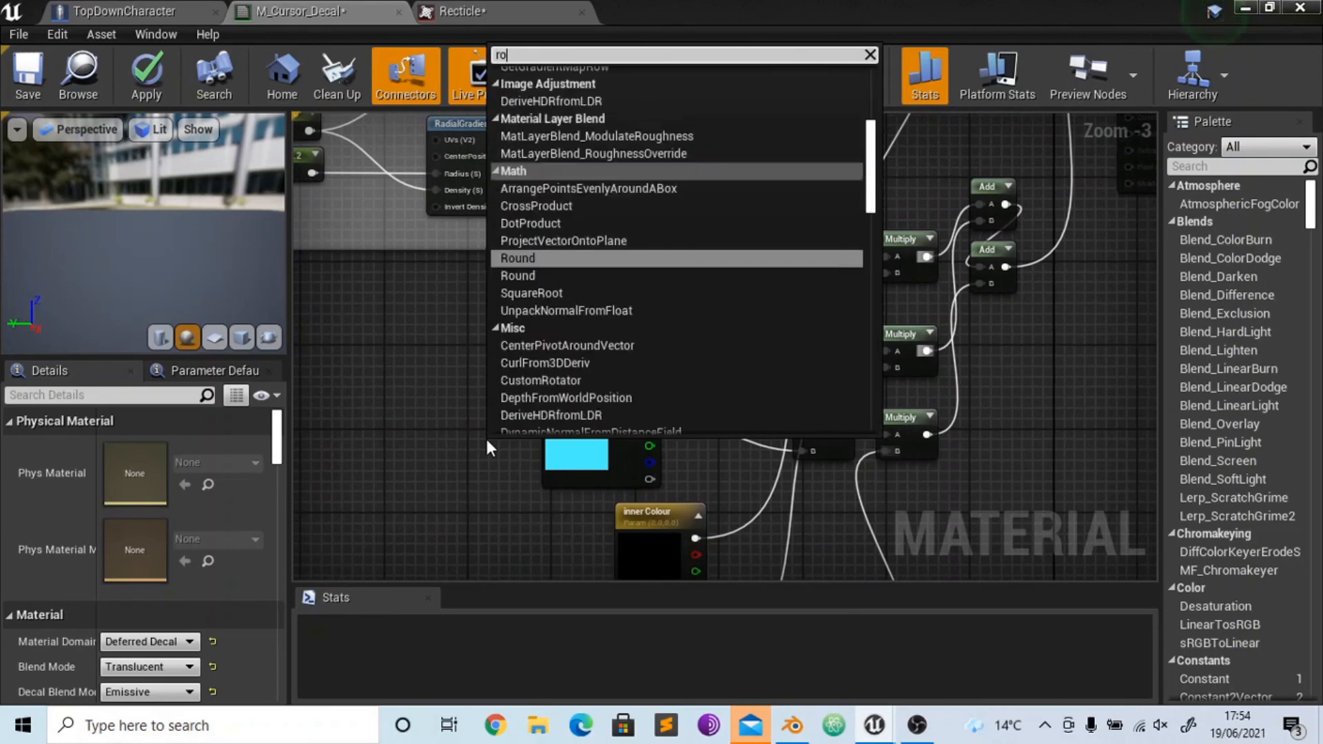
type("tate")
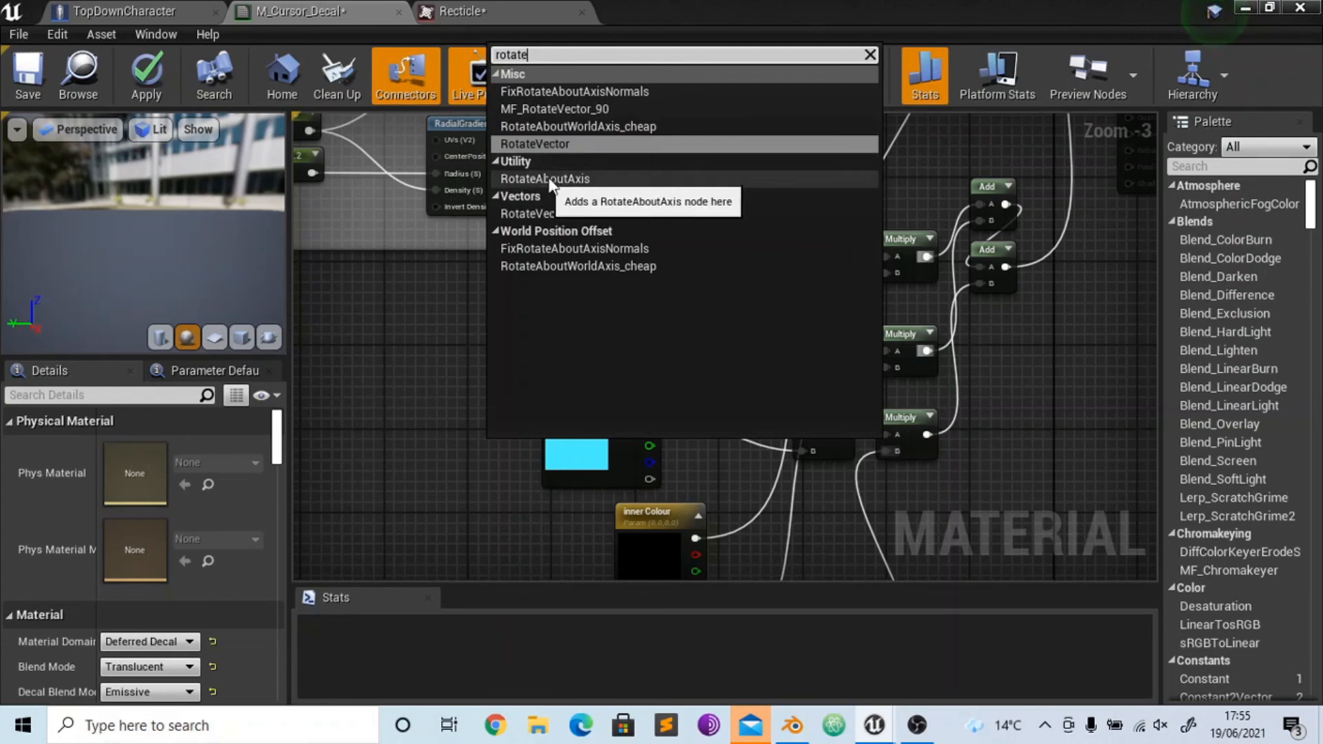
left_click(640, 178)
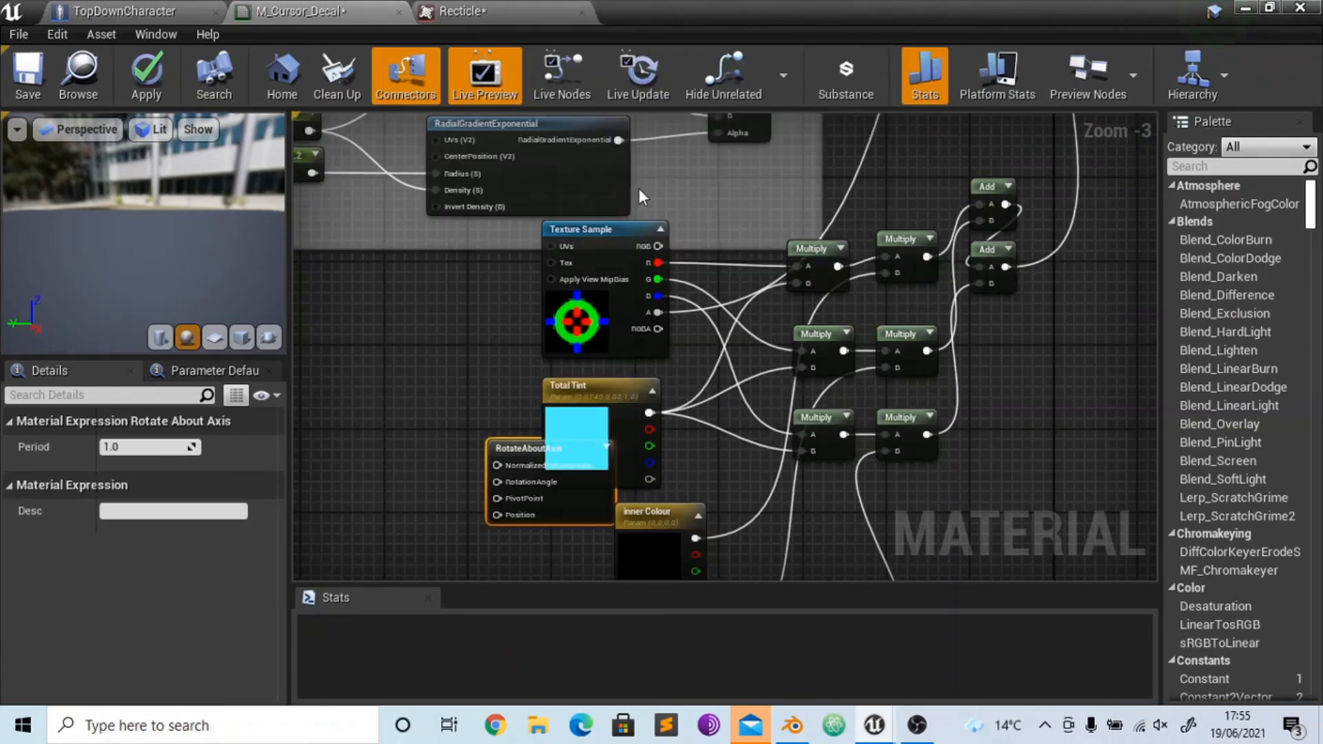
left_click_drag(510, 459, 405, 386)
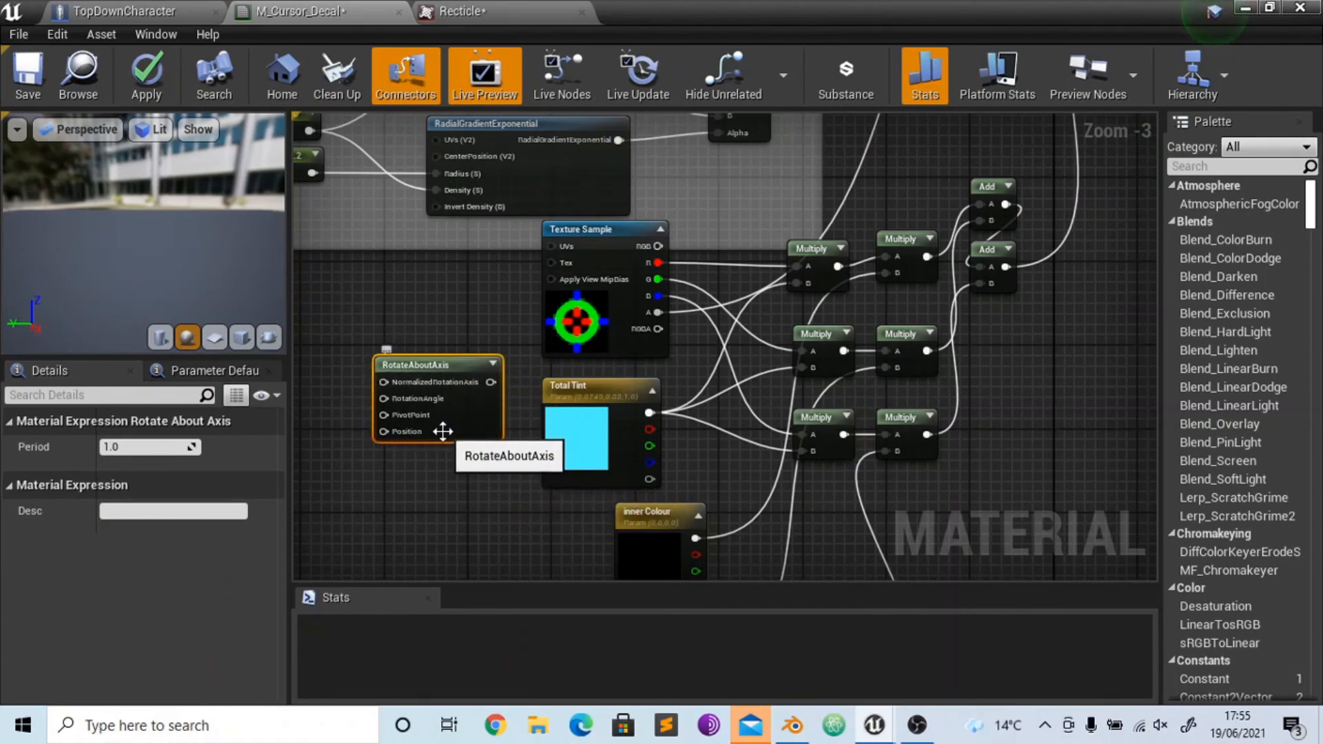
key("Delete")
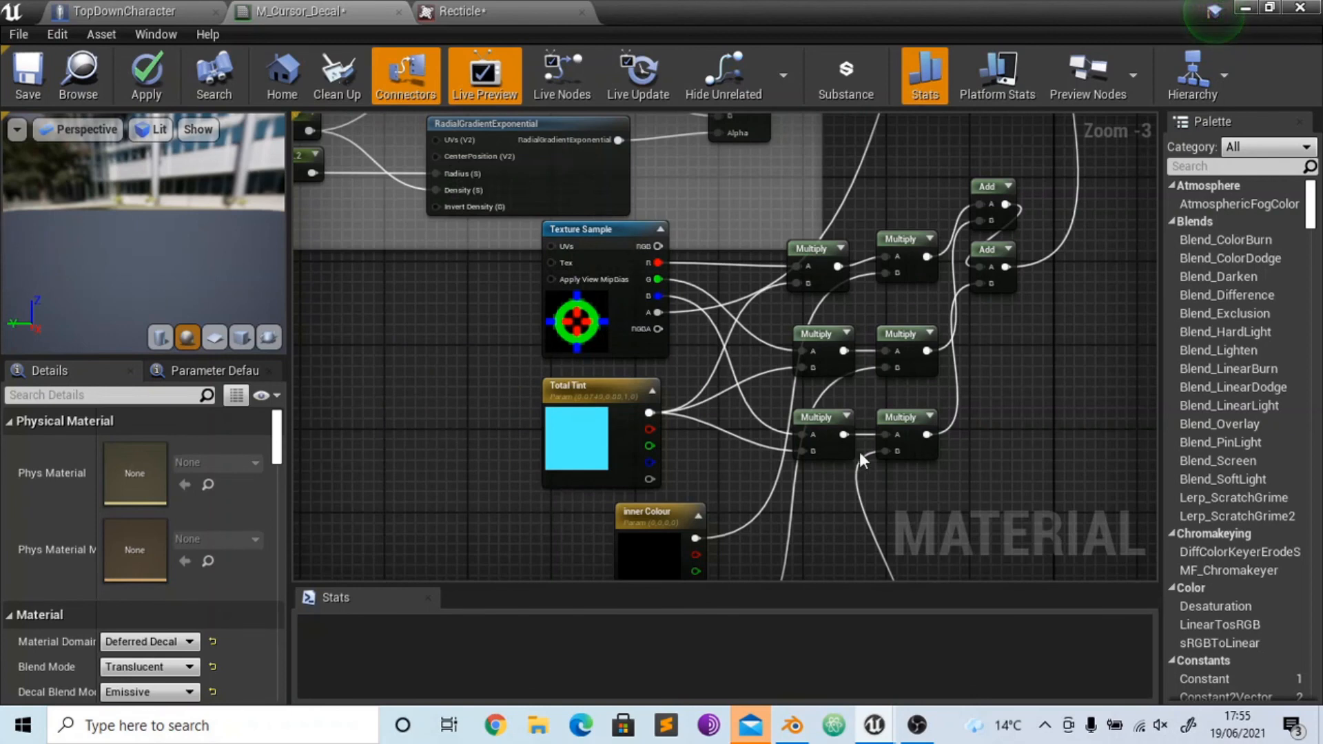
- Apply the material changes and locate M_Cursor_Decal in the project content from the TopDownCharacter's CursorToWorld decal material
left_click(151, 69)
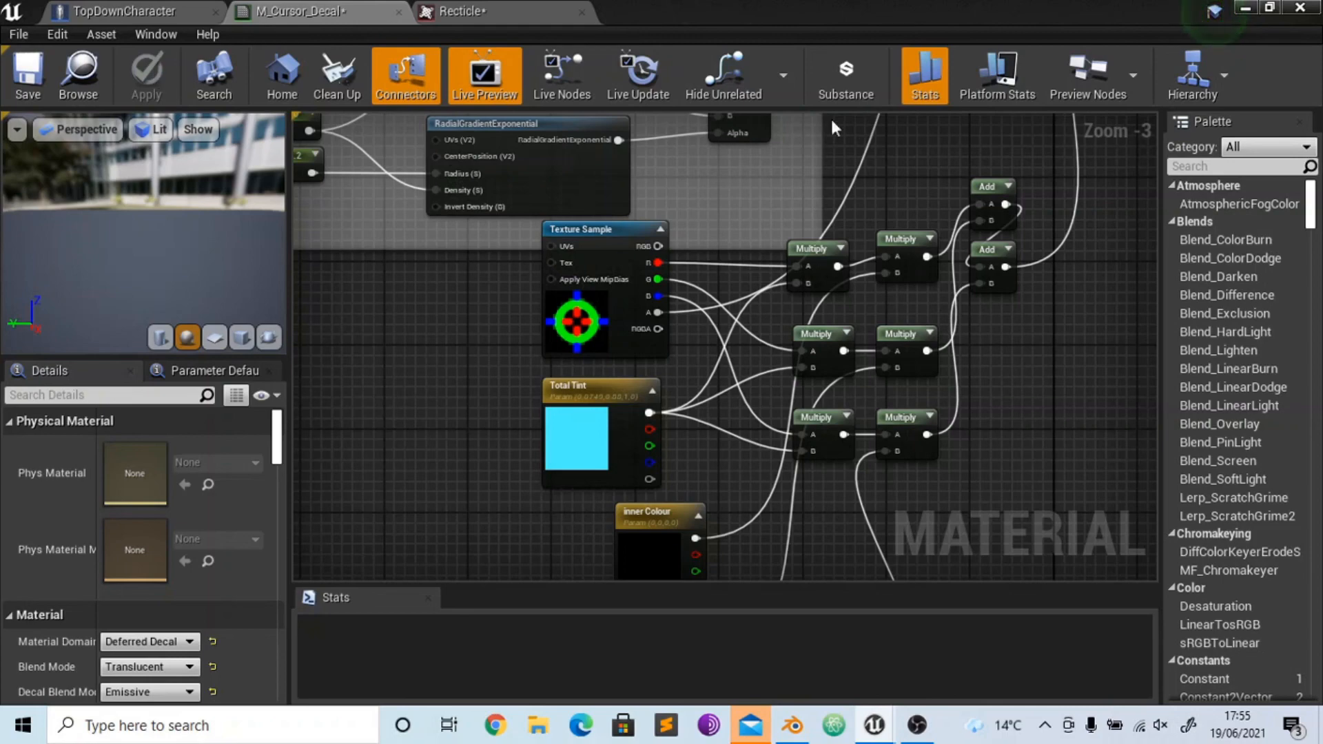
left_click(1243, 8)
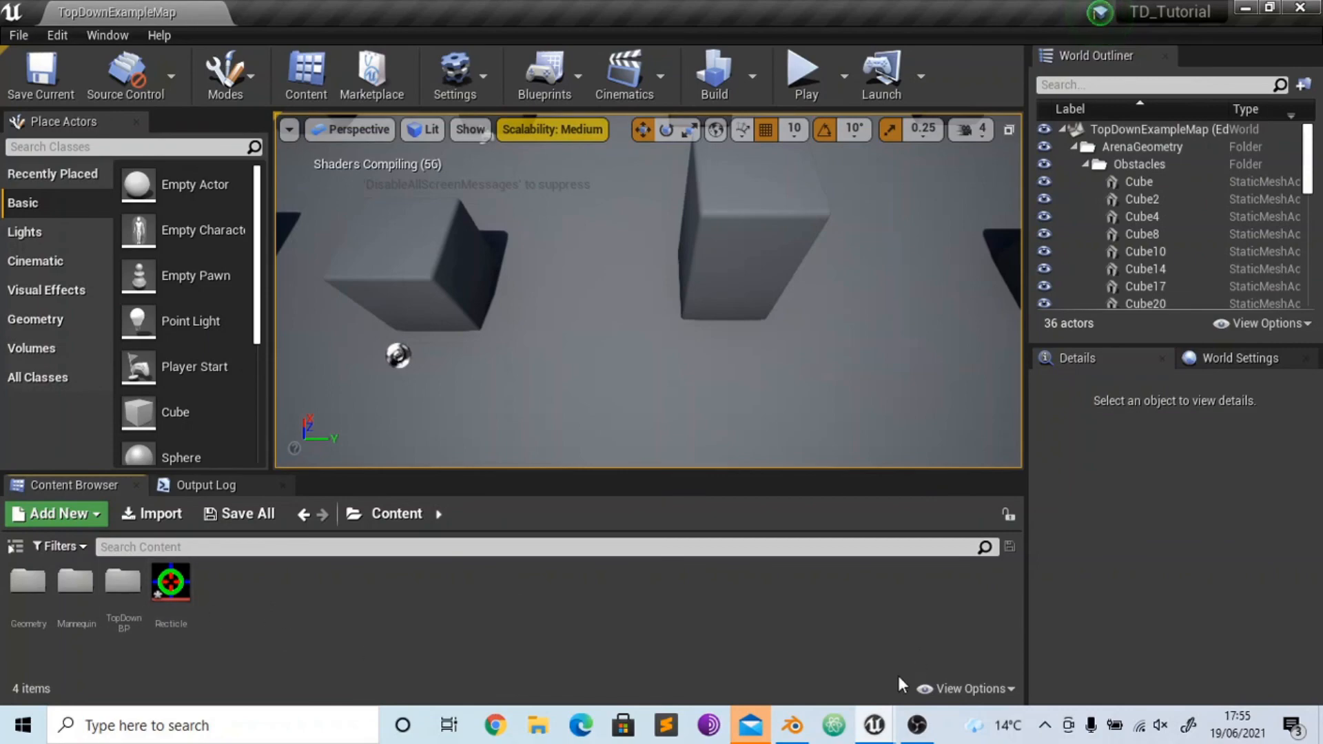
mouse_move(874, 725)
left_click(1019, 614)
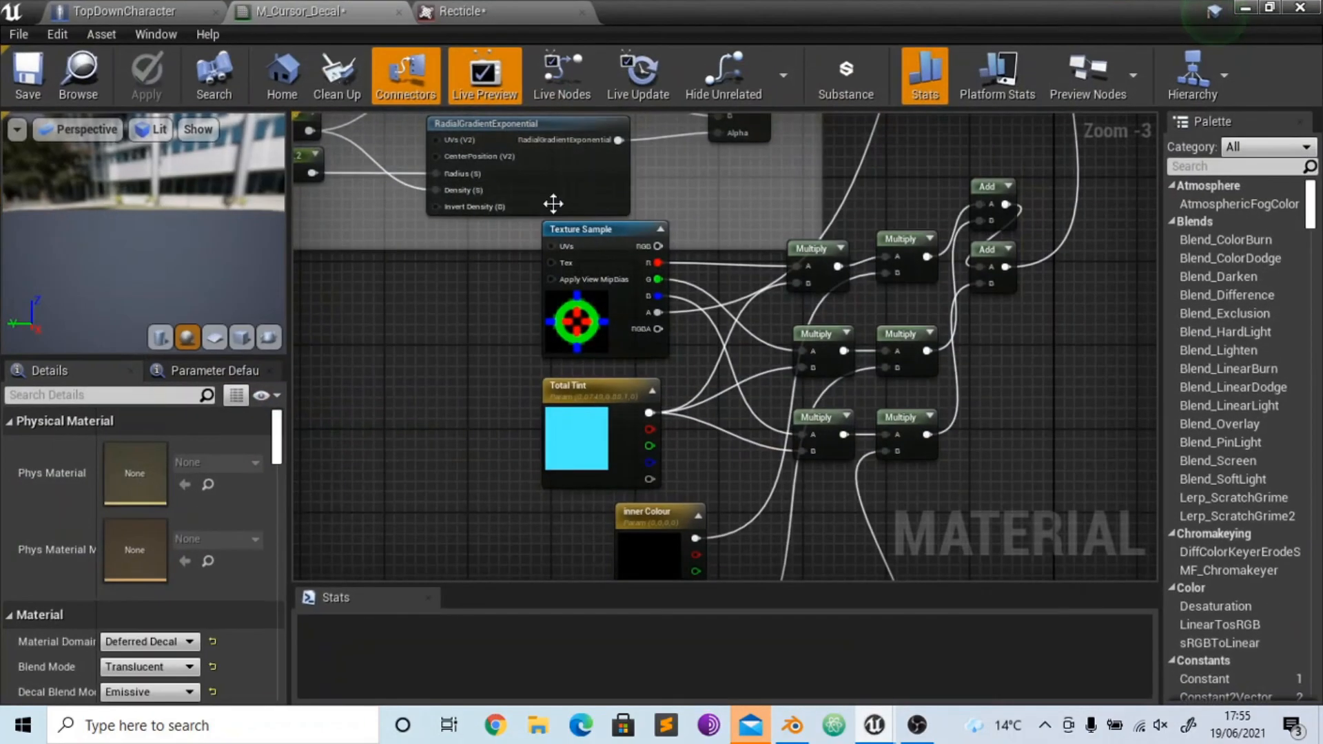
left_click(119, 10)
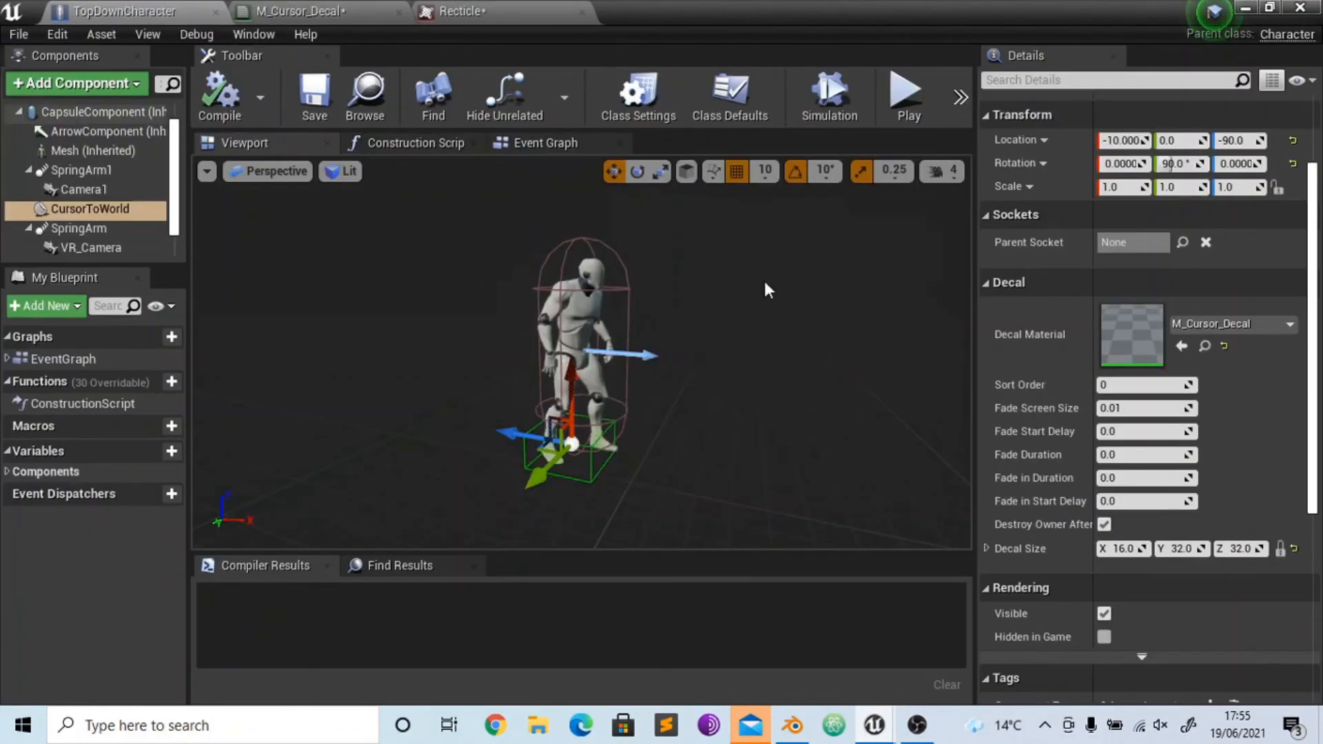
left_click(1206, 346)
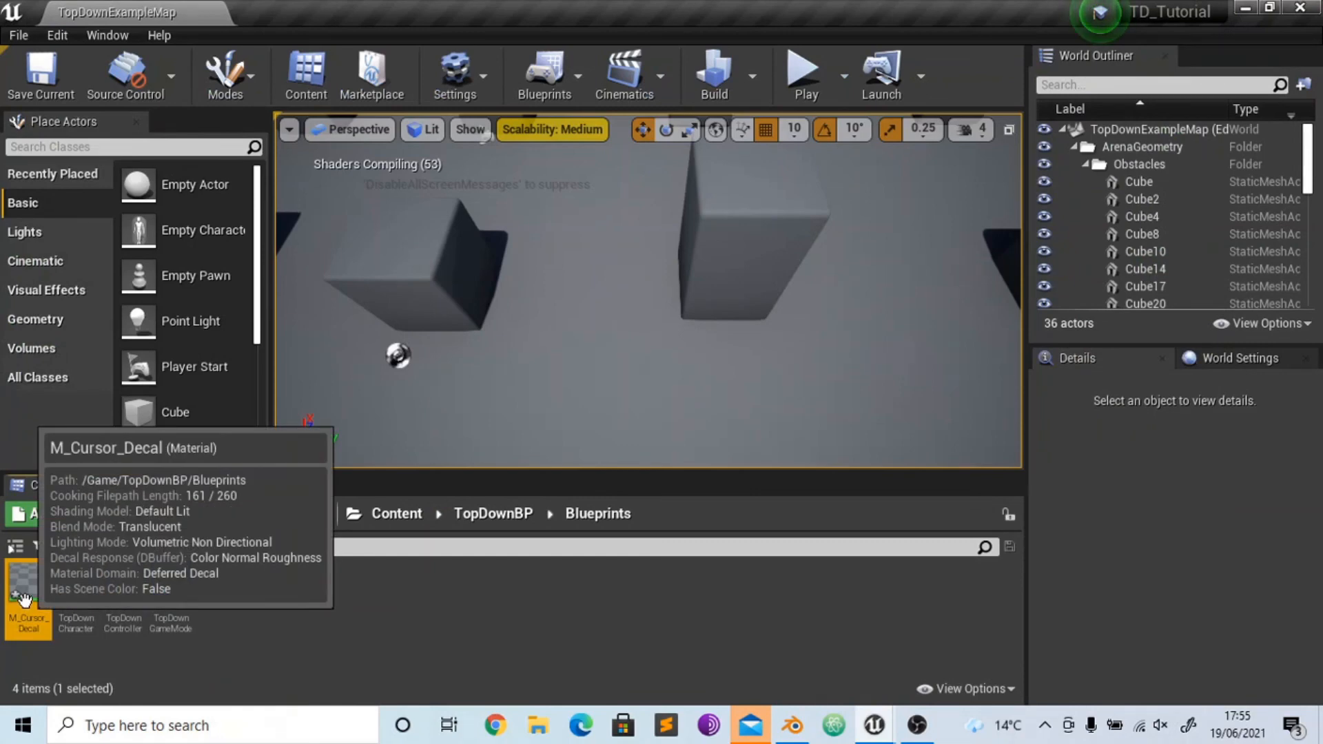
- Create a material instance of M_Cursor_Decal named M_Cursor_Decal_Inst and open it for editing
right_click(24, 598)
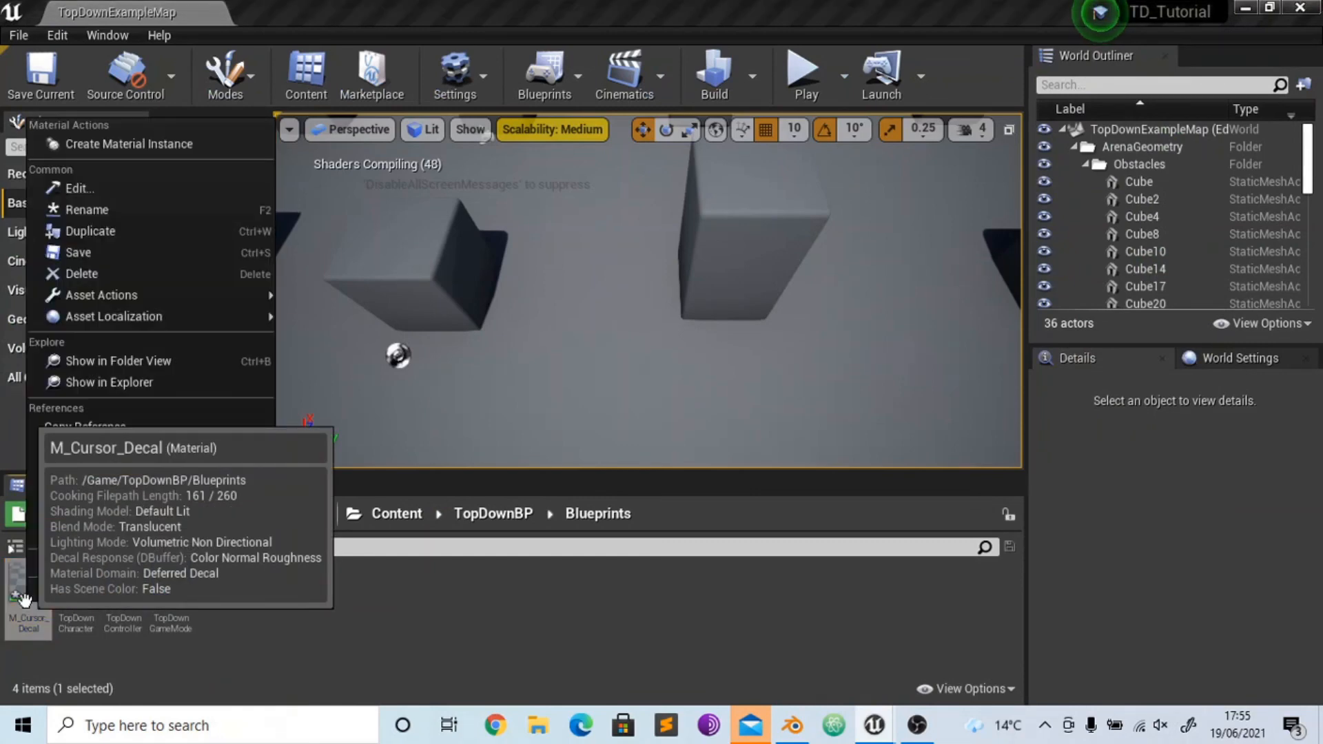
left_click(131, 146)
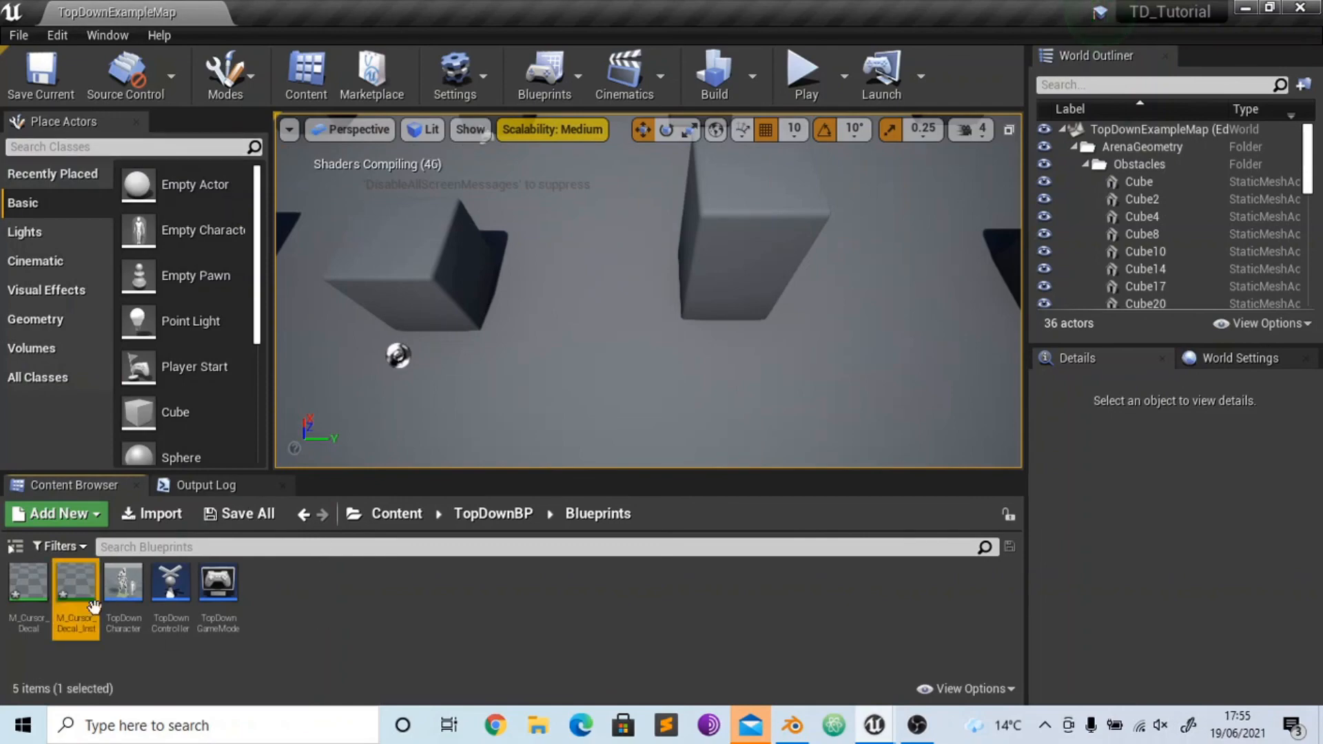
double_click(71, 585)
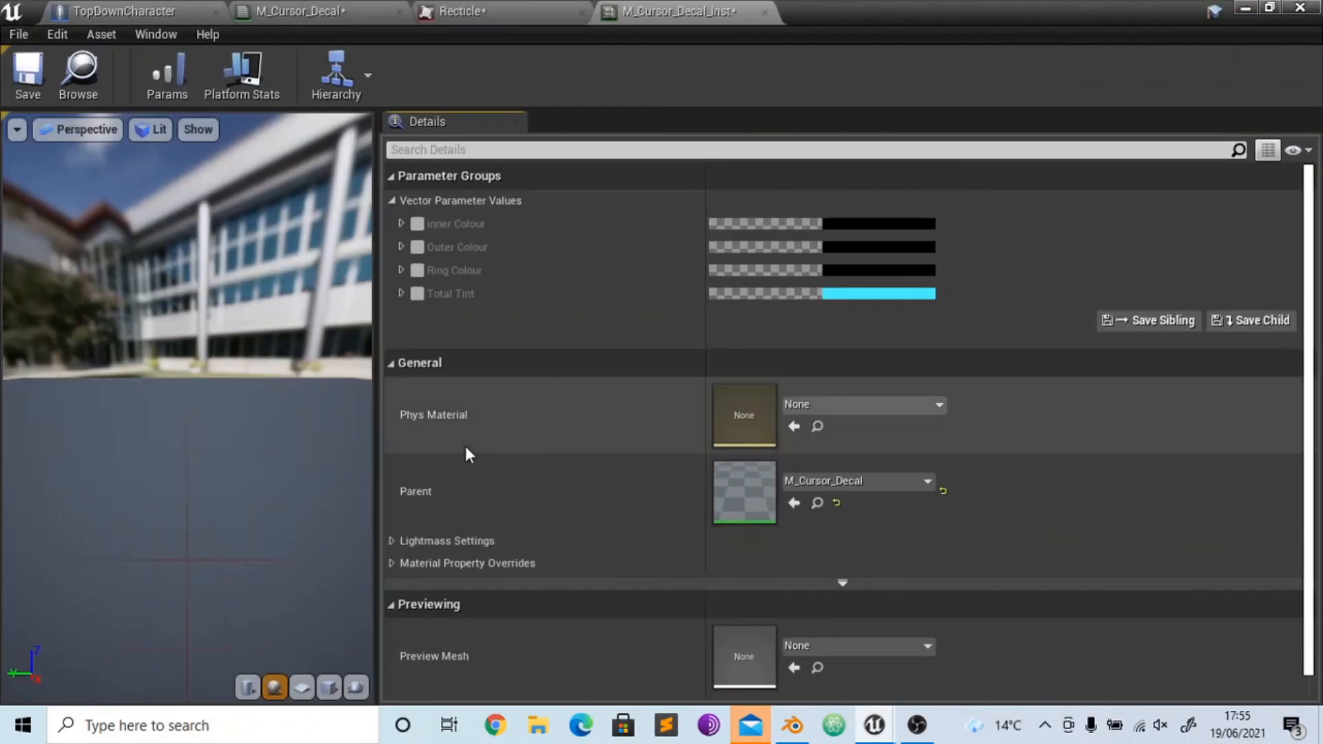
- Assign M_Cursor_Decal_Inst as the decal material of the TopDownCharacter's CursorToWorld component
left_click(124, 11)
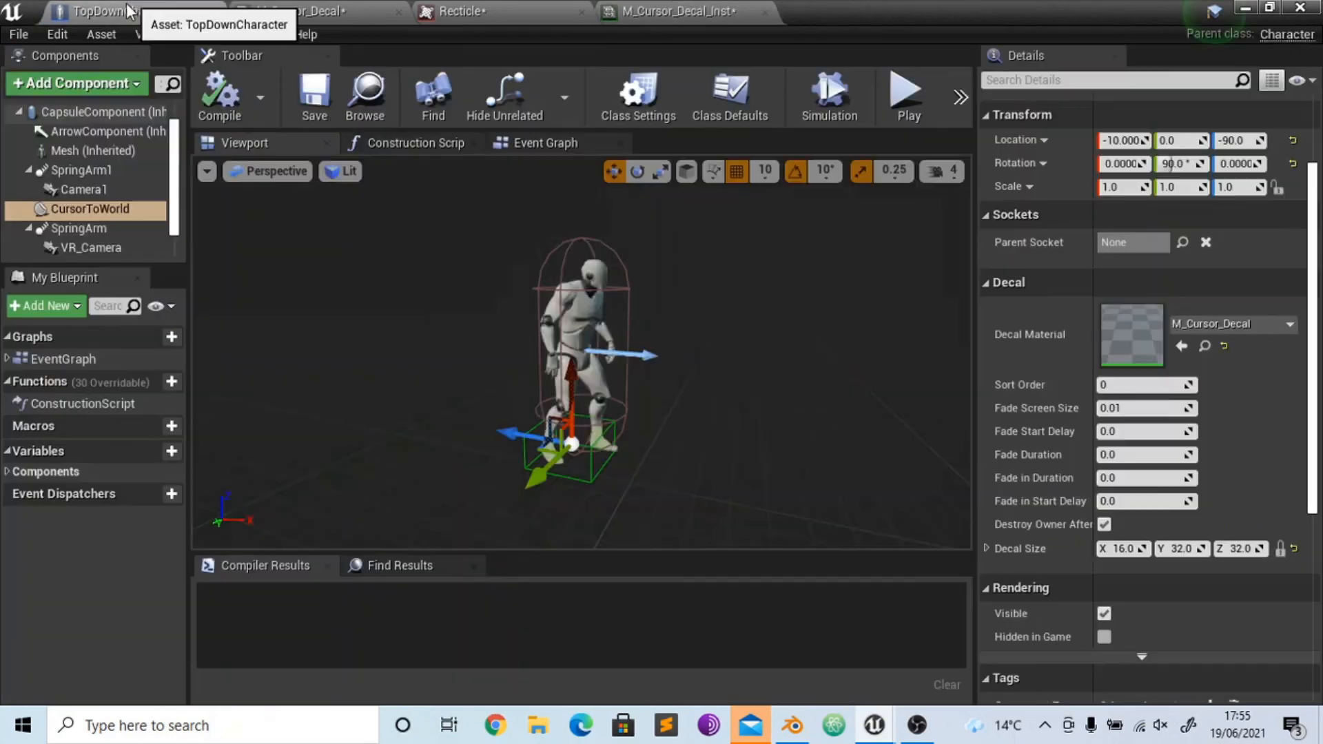
left_click(1231, 329)
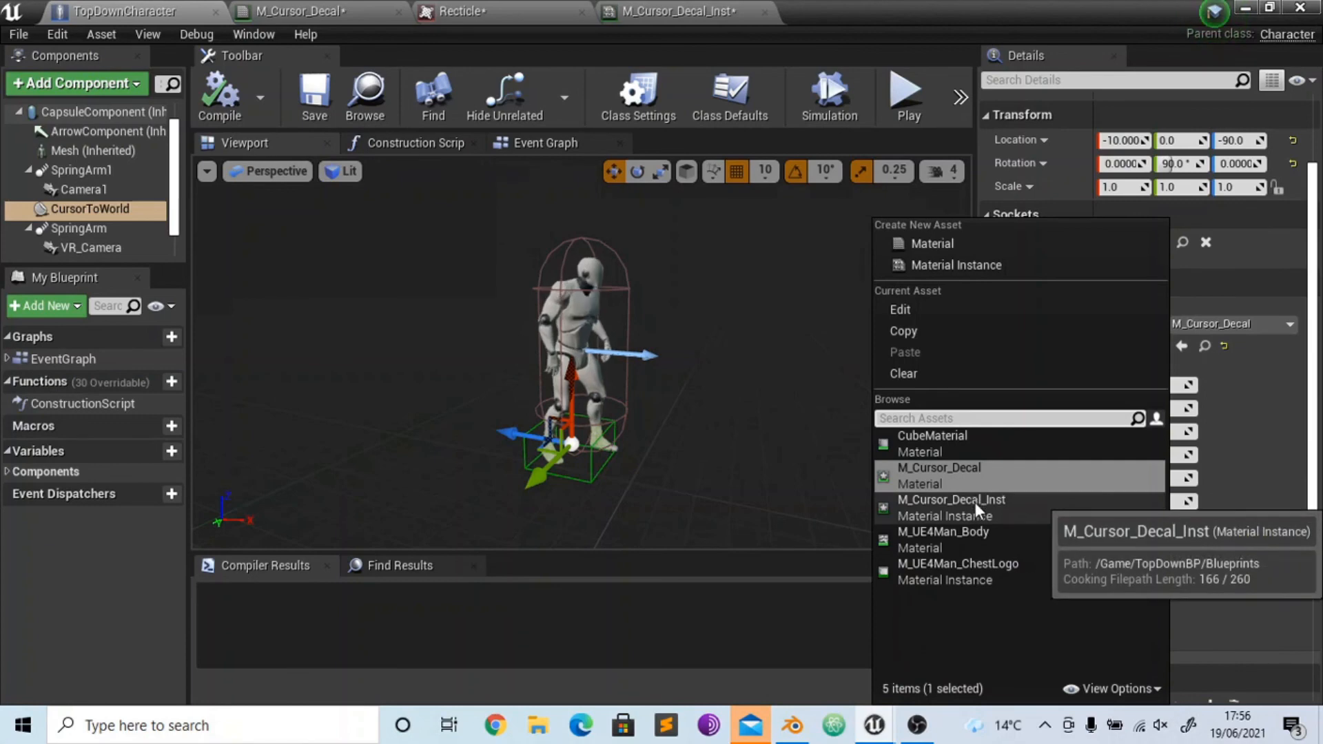
left_click(975, 502)
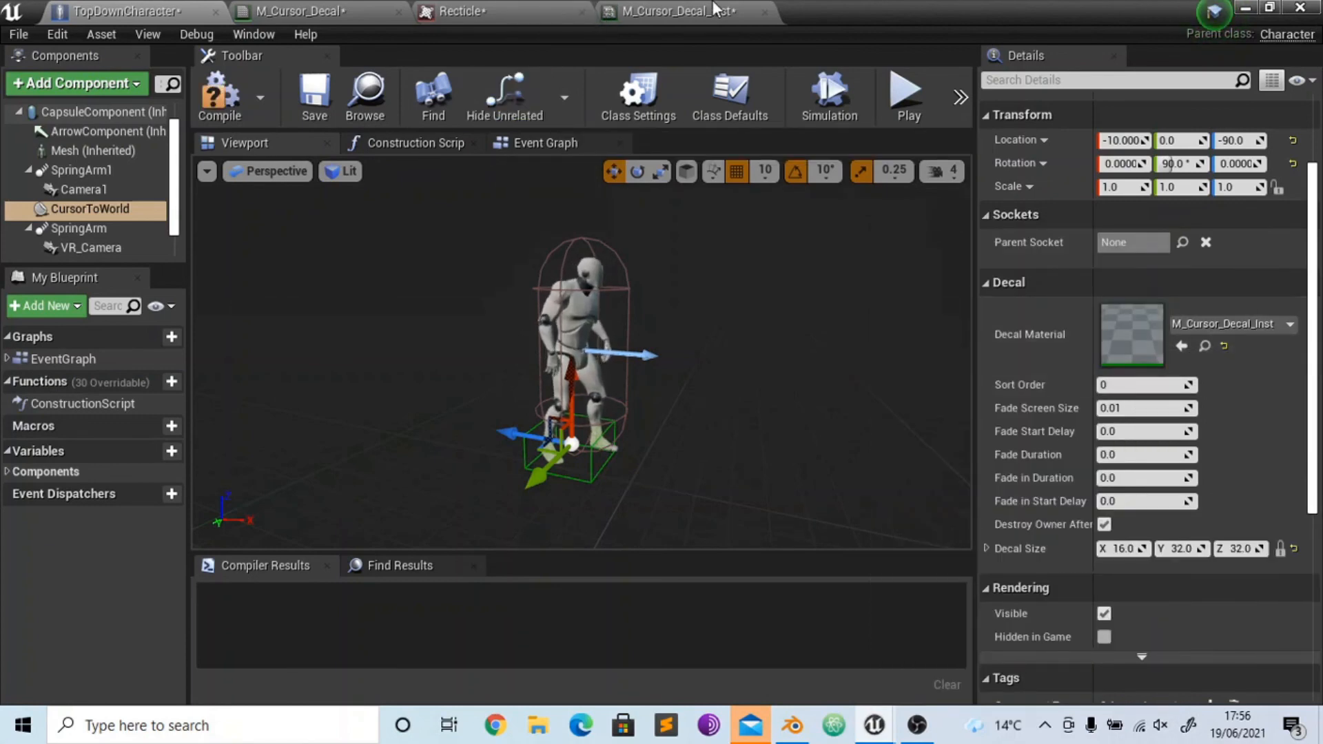
- Enable the inner Colour, Outer Colour and Ring Colour overrides in M_Cursor_Decal_Inst
left_click(662, 11)
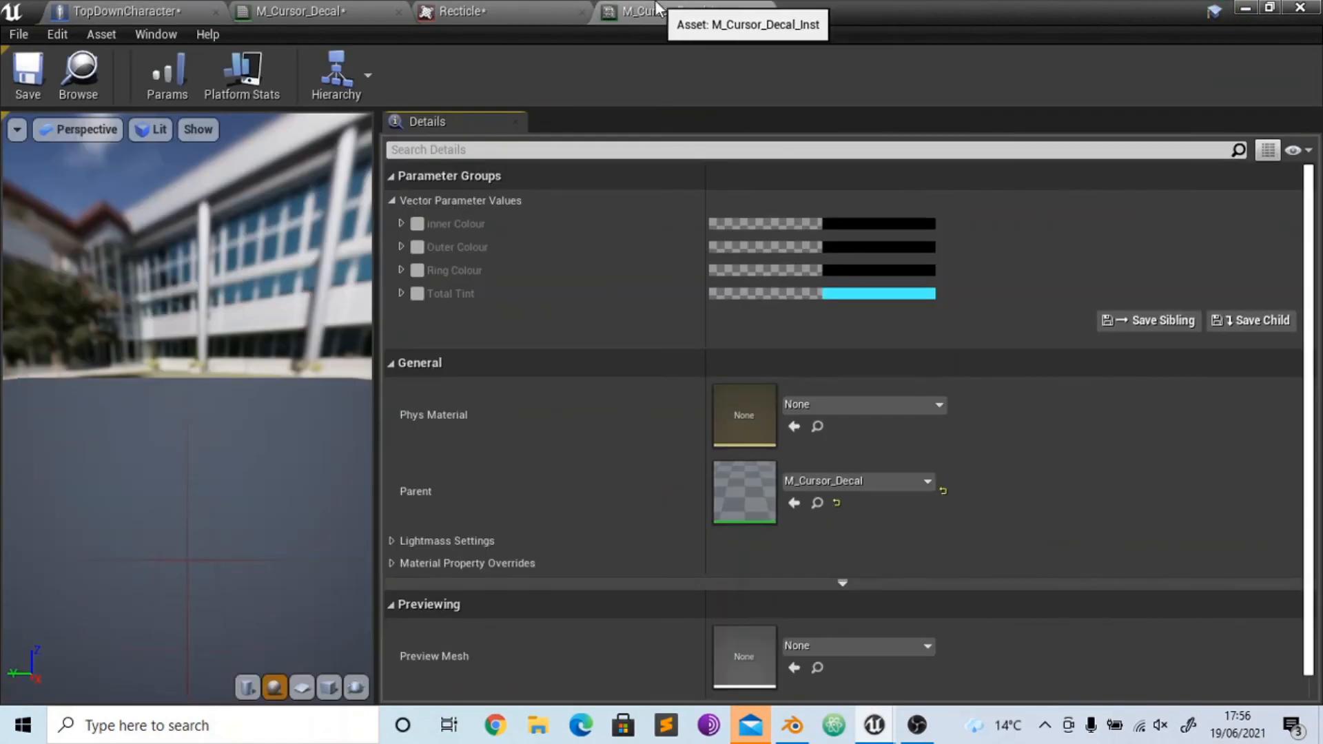
left_click(417, 224)
left_click(417, 247)
left_click(417, 270)
- Set the R channel of the instance's inner Colour to 1
left_click(401, 223)
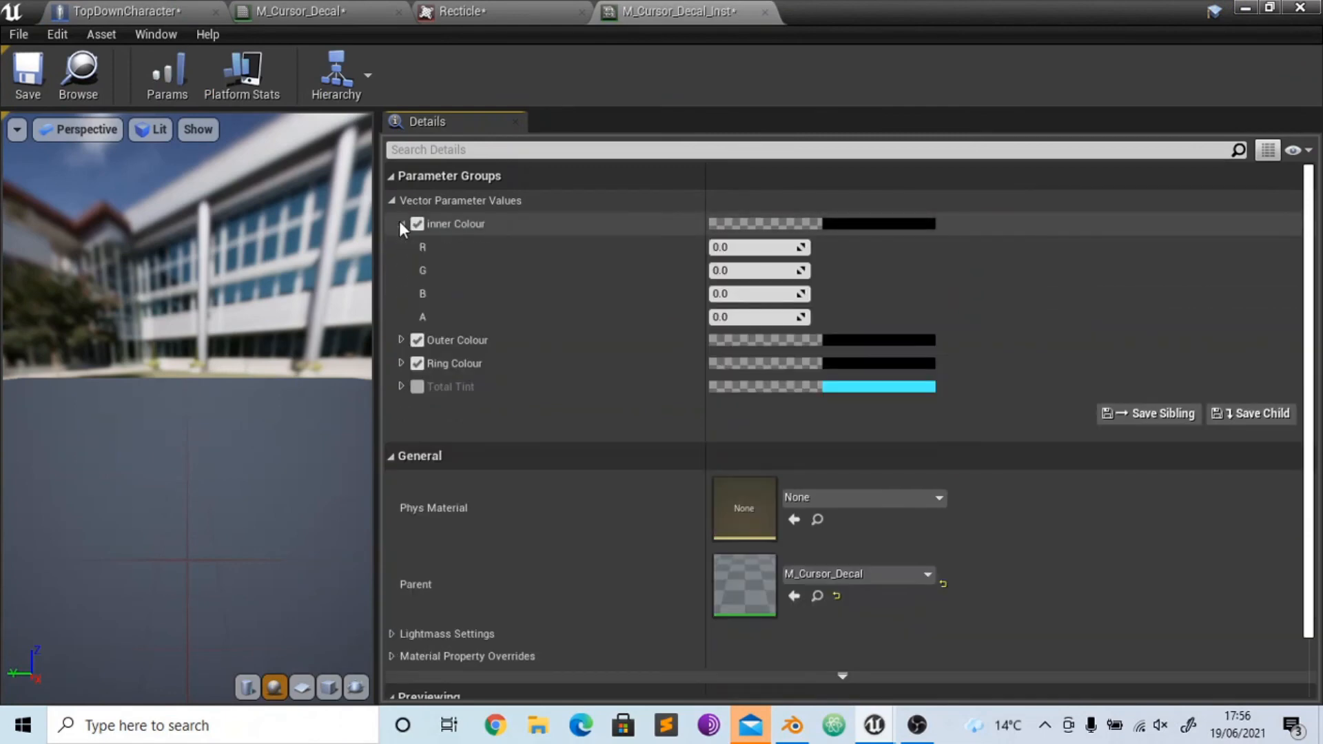
left_click(717, 246)
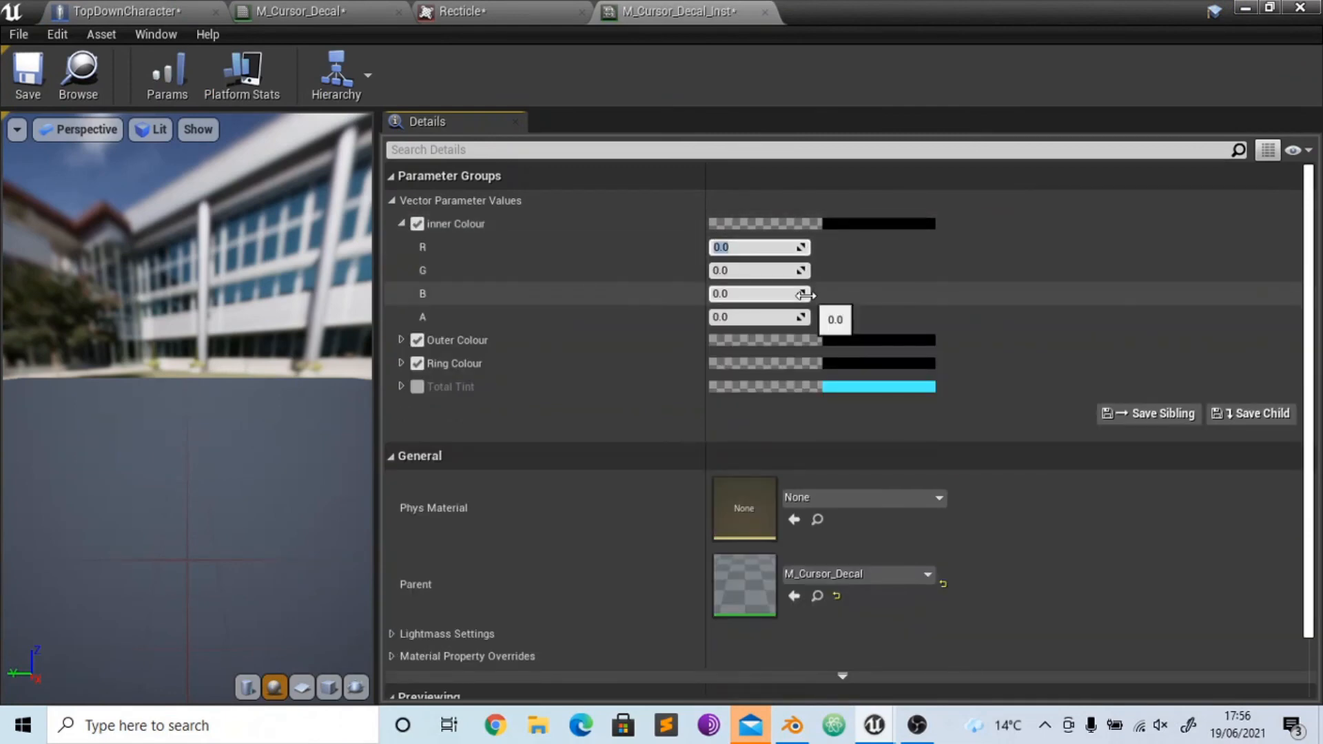
type("1")
key("Return")
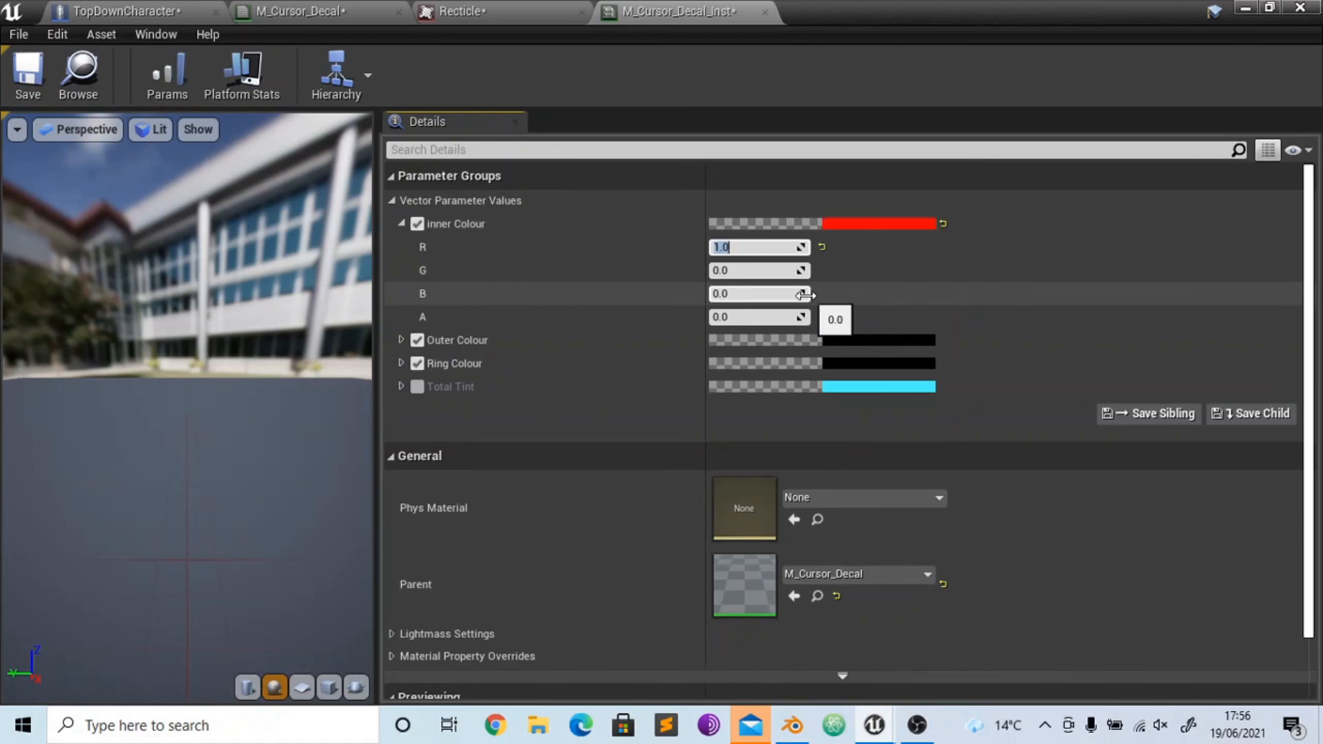
left_click(400, 224)
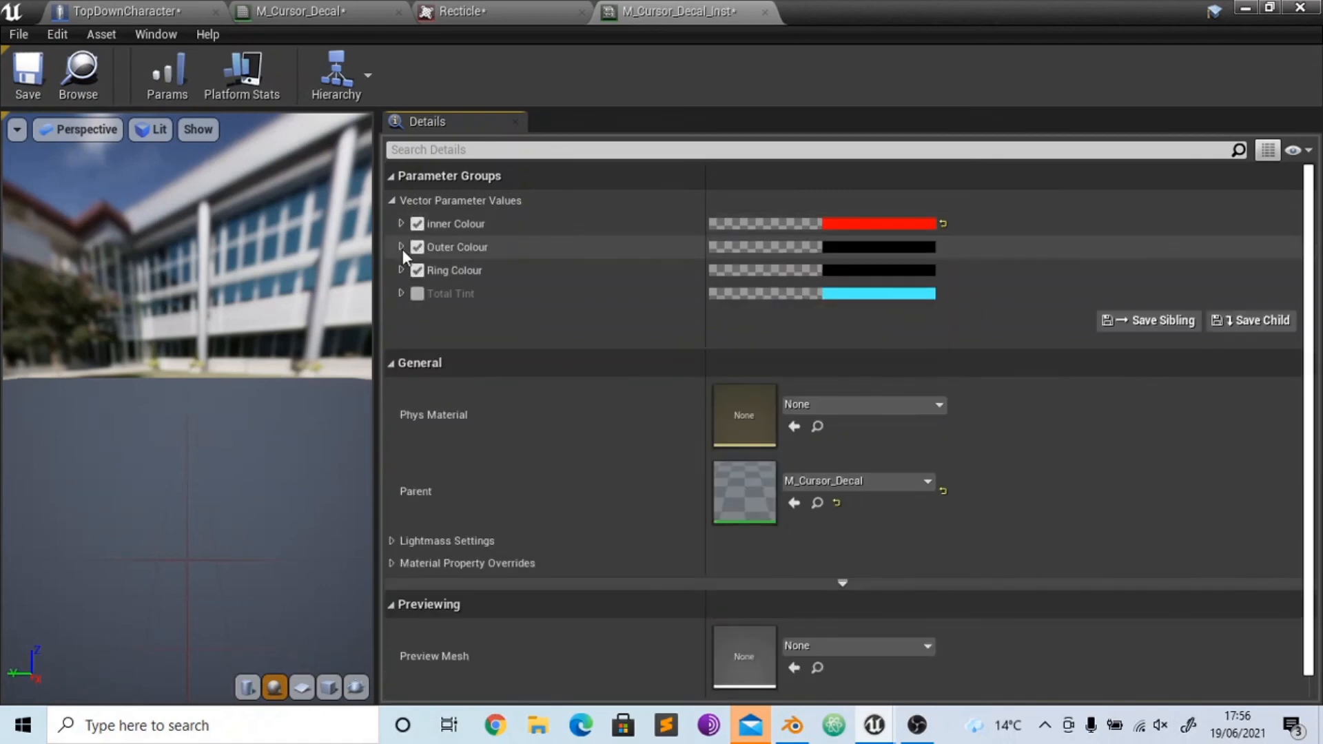
- Set the G channel of the instance's Outer Colour to 1
left_click(401, 246)
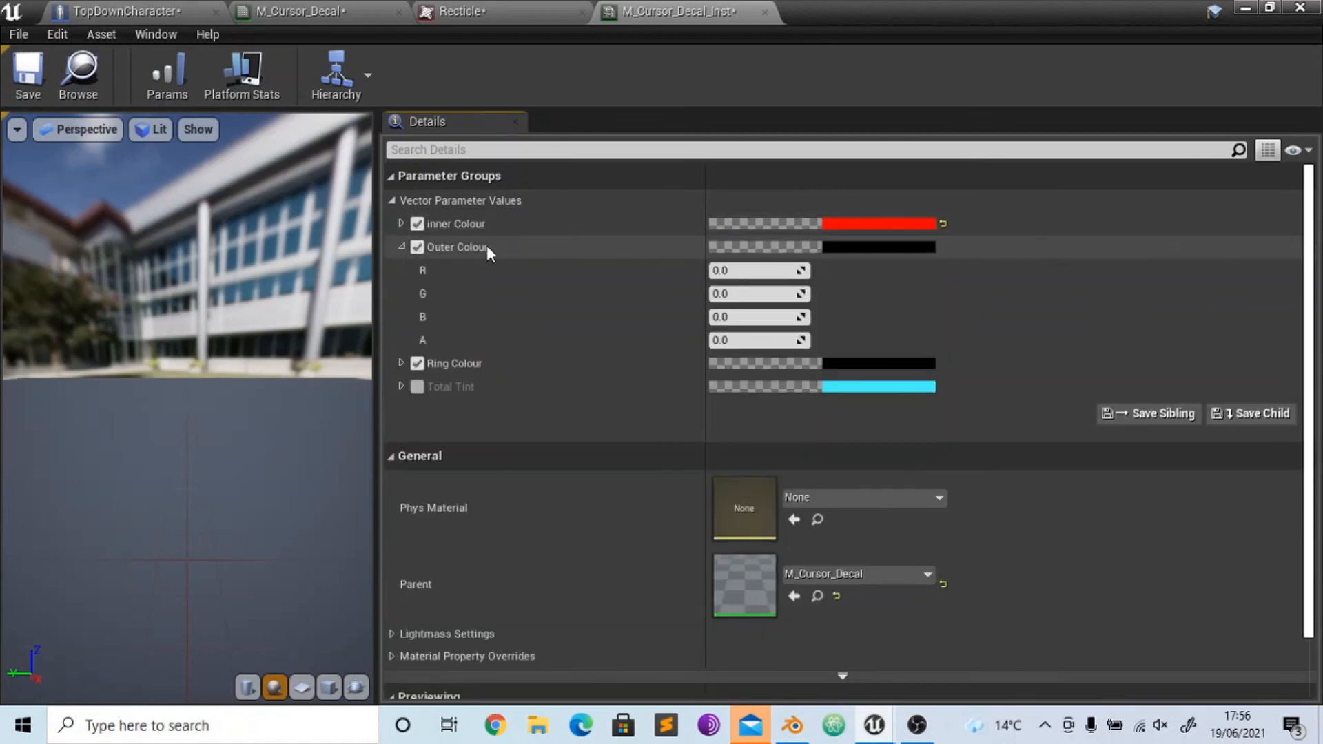
left_click(751, 297)
type("1")
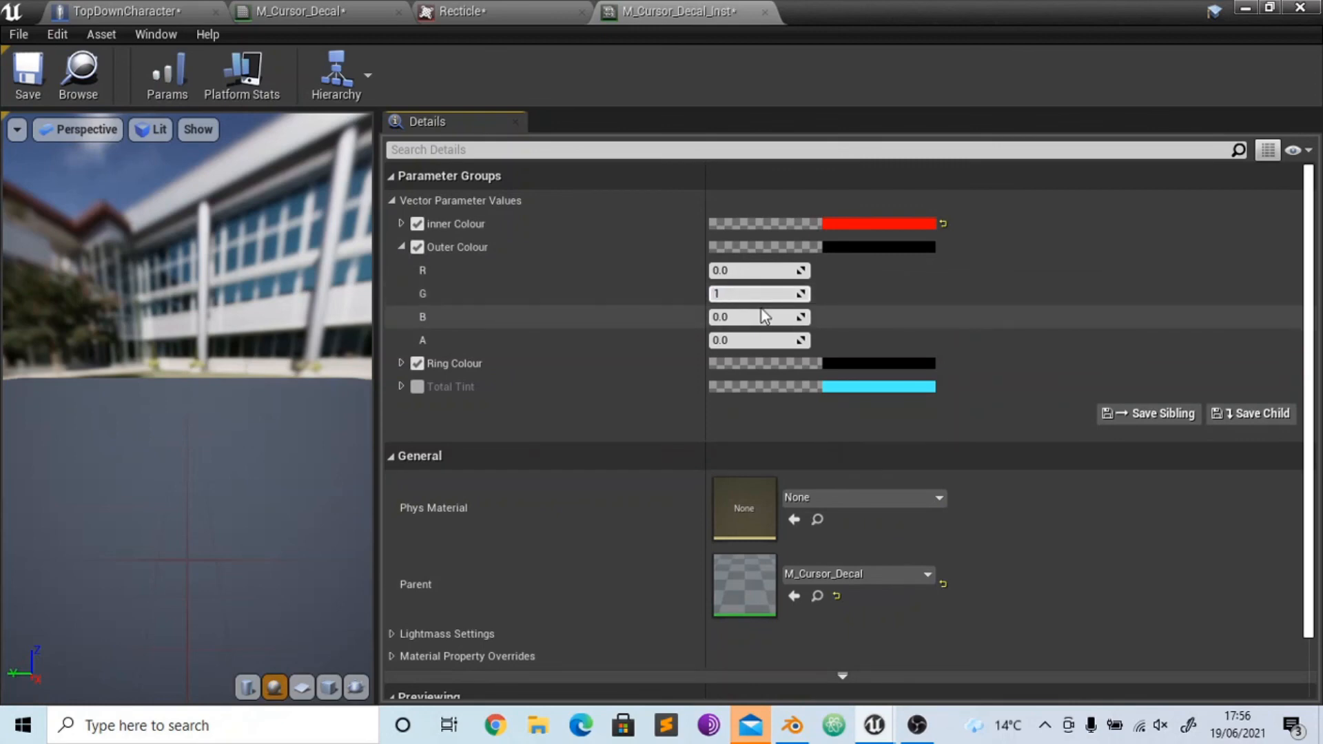
key("Return")
left_click(401, 247)
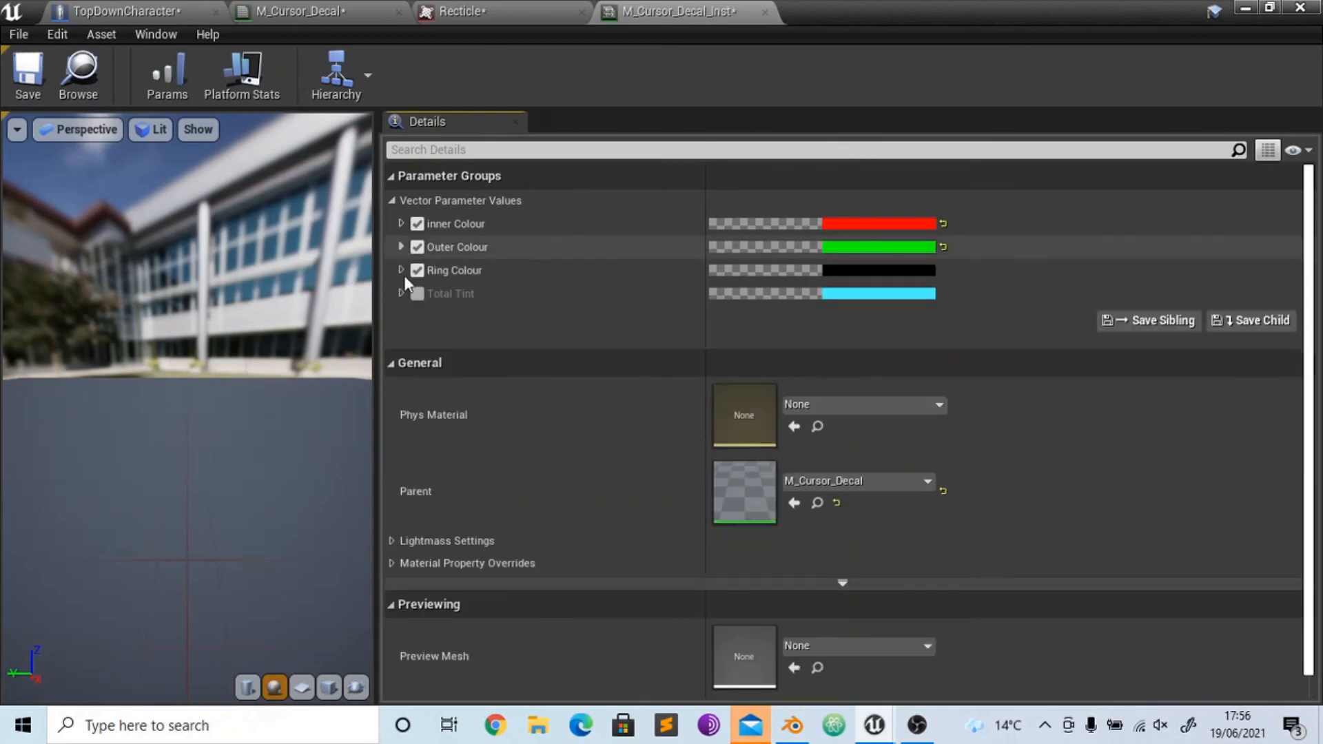
- Set the B channel of the instance's Ring Colour to 1 and save the material instance
left_click(401, 270)
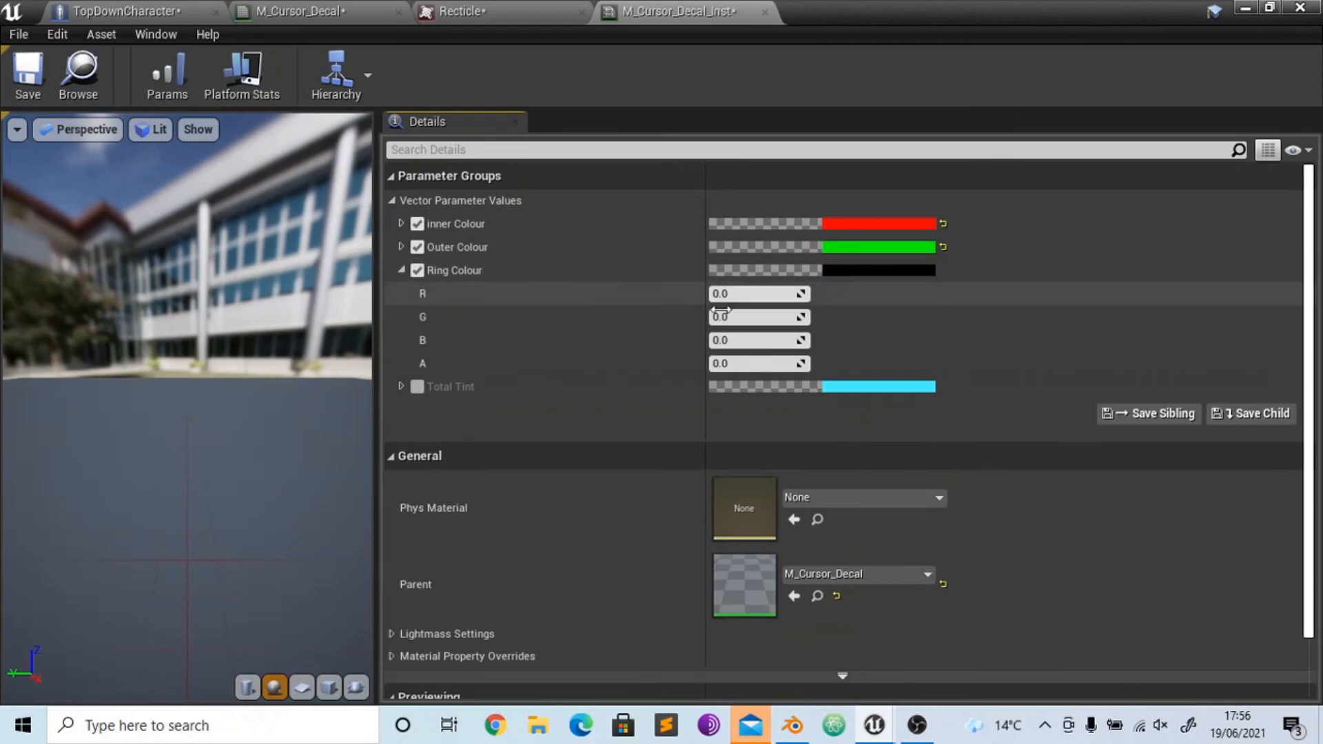
left_click(751, 340)
type("1")
key("Return")
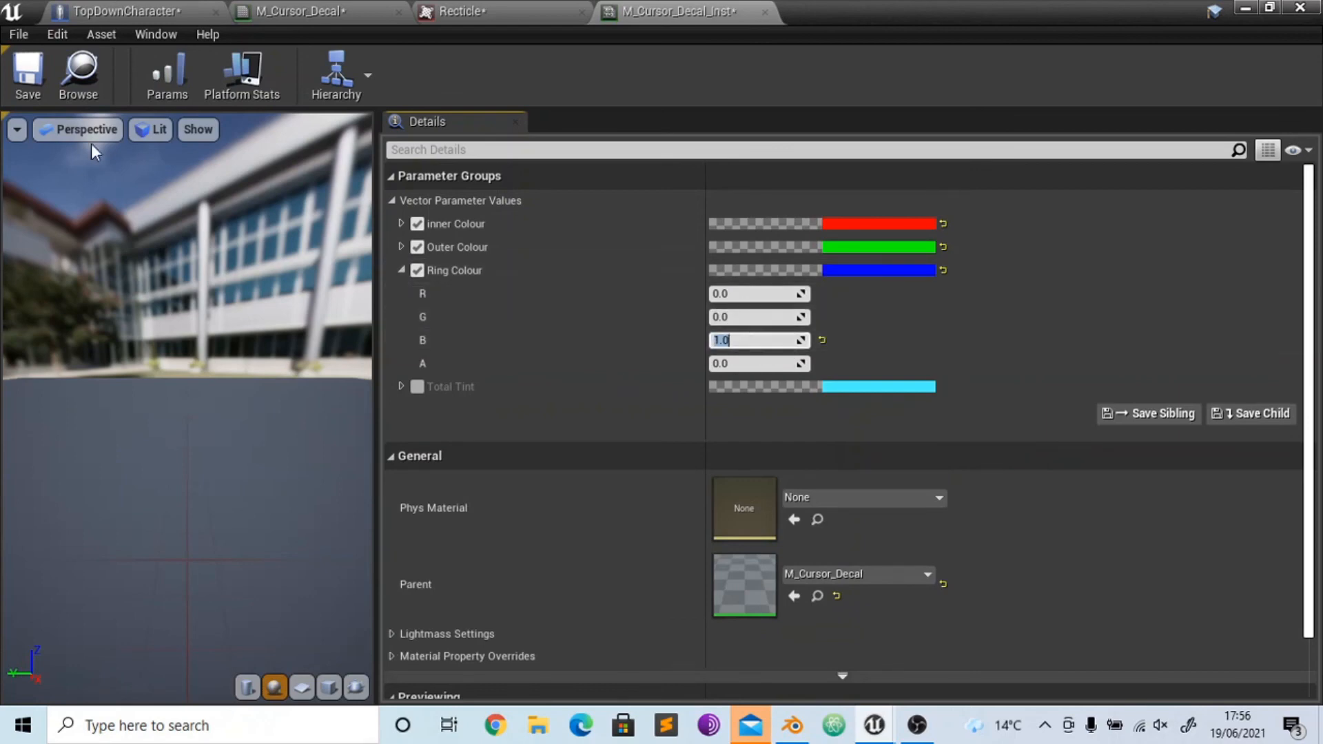
left_click(39, 88)
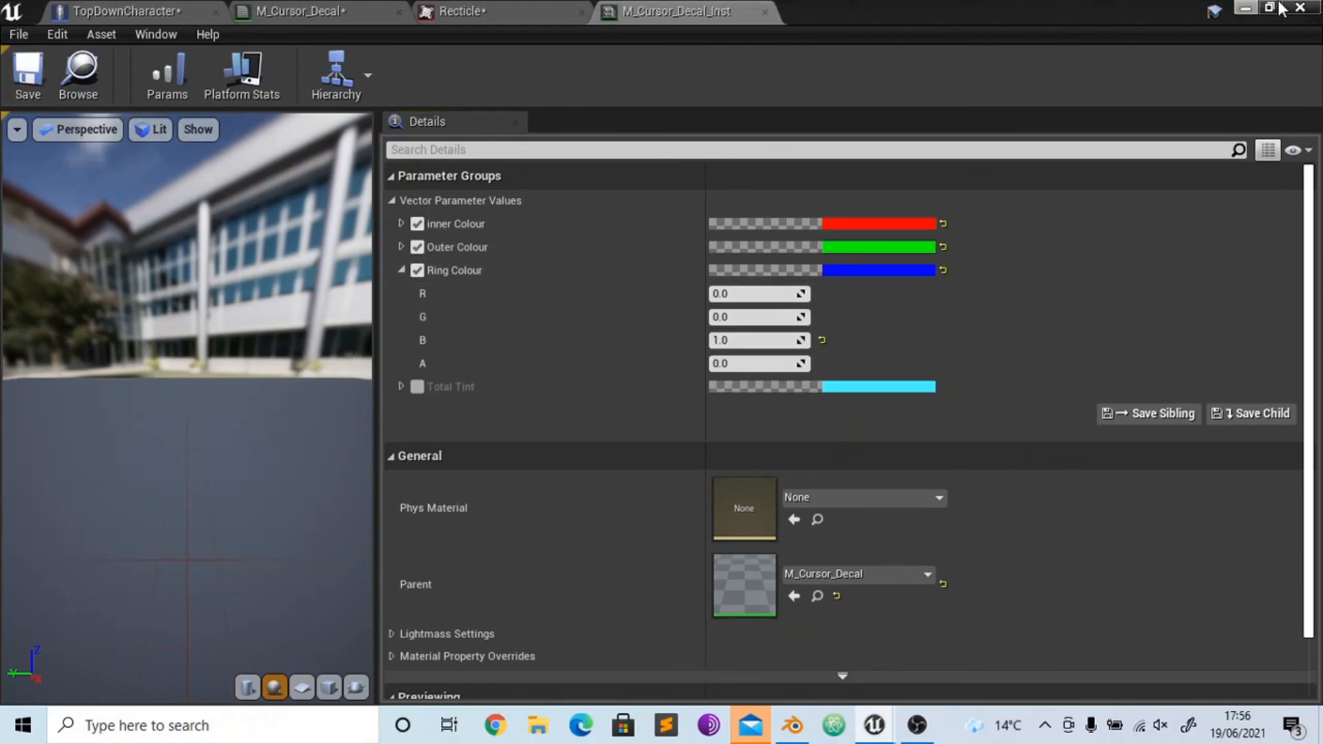
- Return to the level editor and play-test TopDownExampleMap to check the cursor decal's colours, ending the simulation when done
left_click(1246, 8)
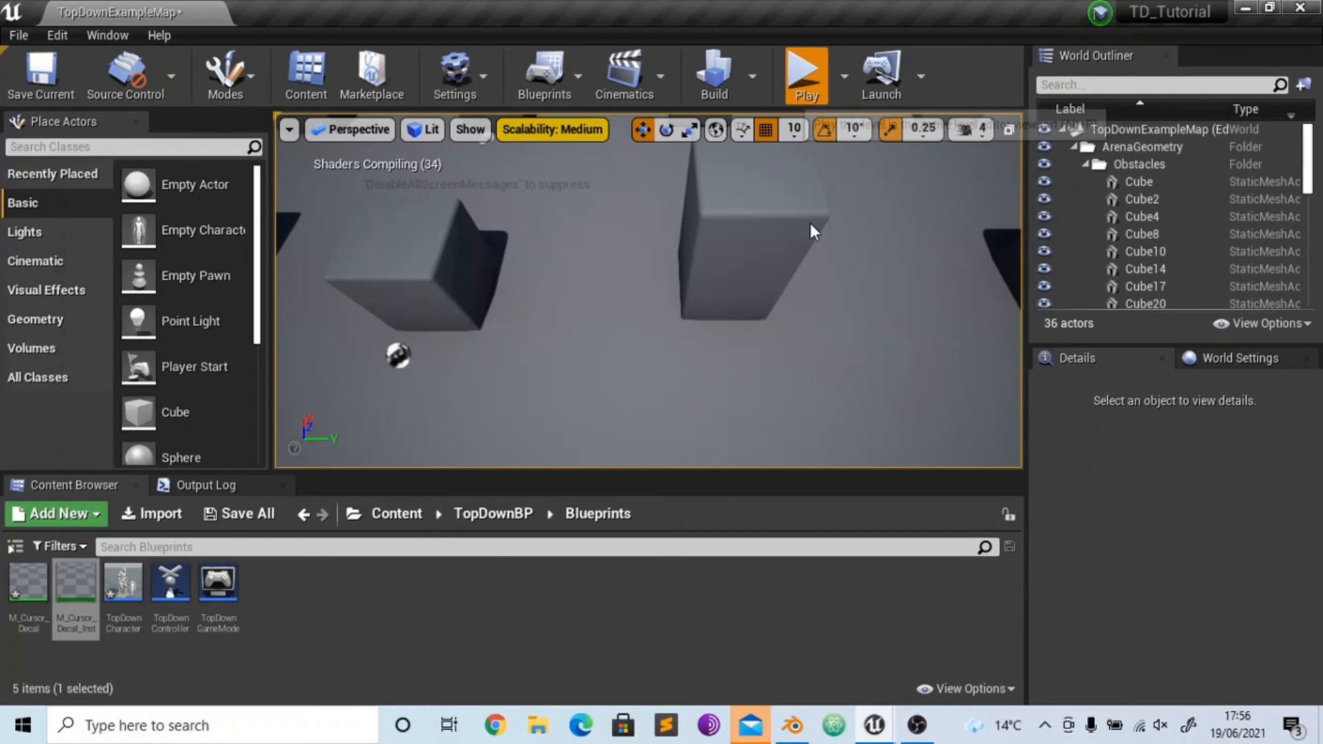
left_click(806, 75)
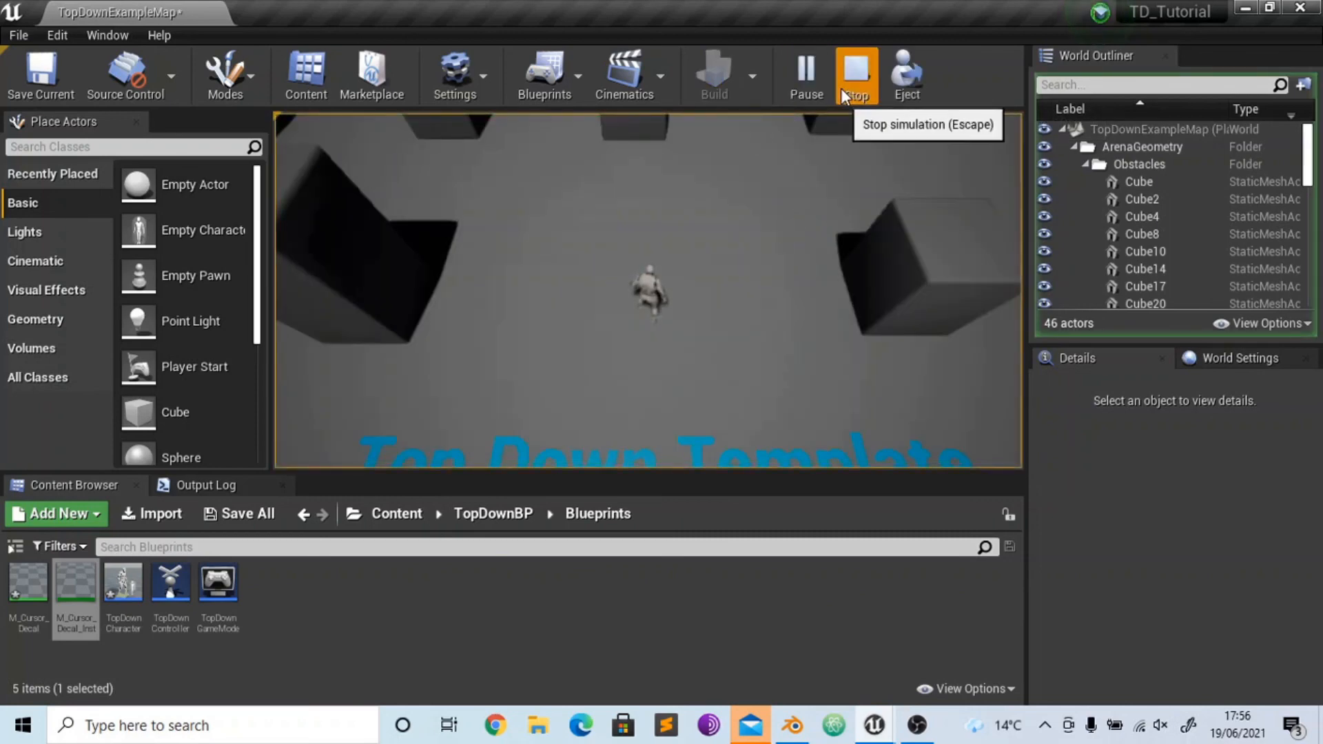
left_click(842, 87)
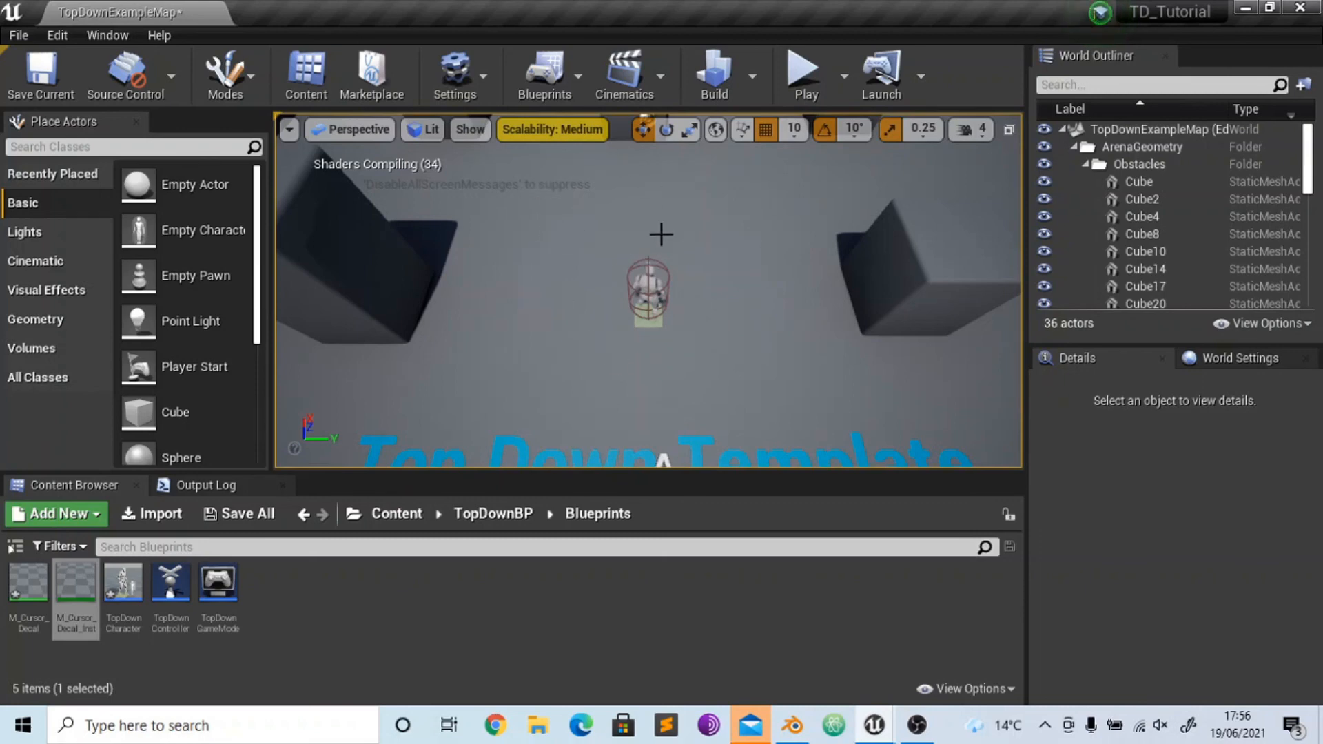
left_click(916, 726)
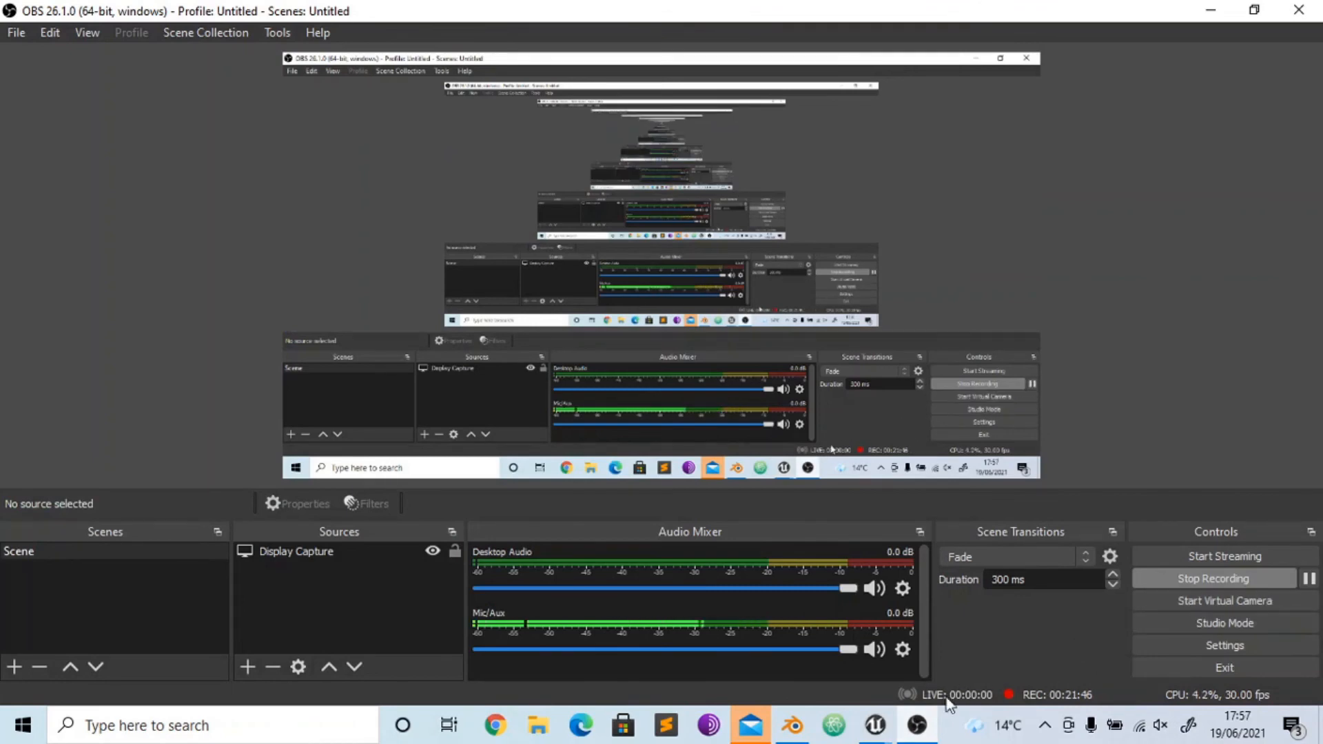
left_click(1309, 579)
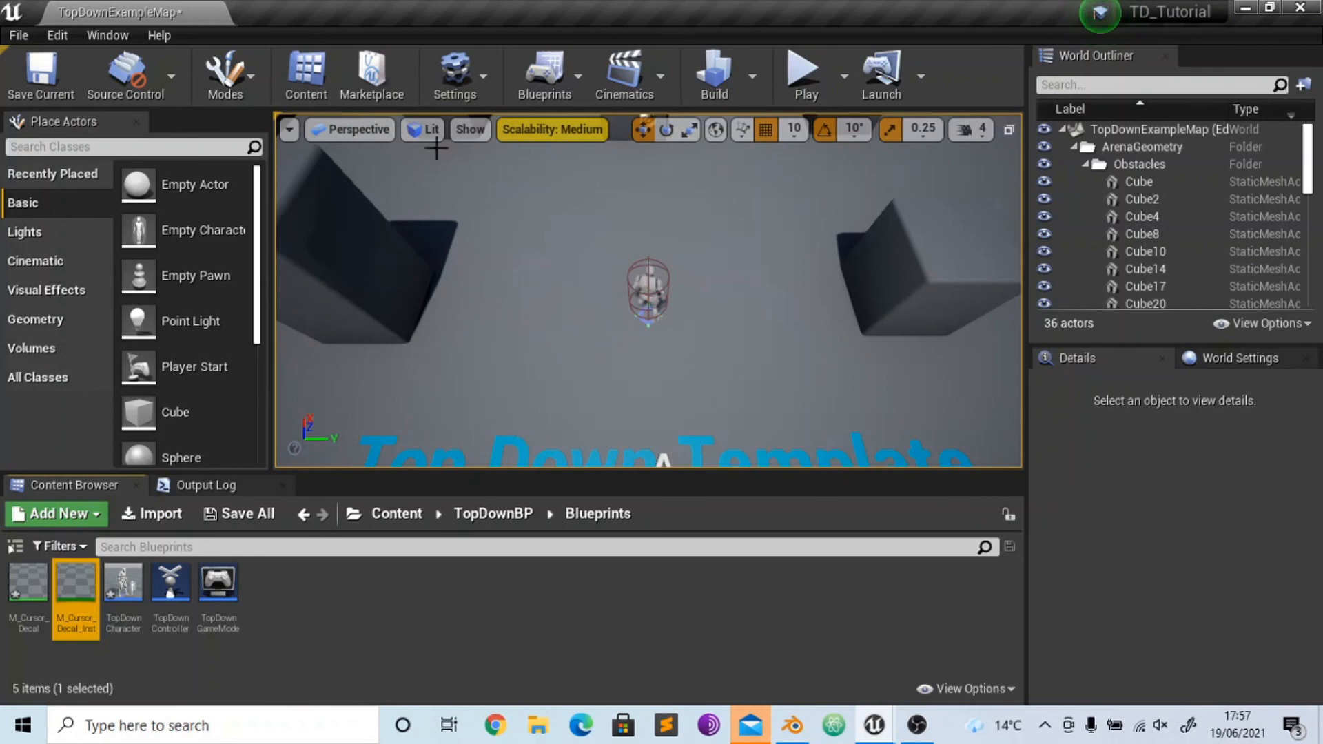
- Play-test the level again to recheck the inner, outer and ring colours of the cursor decal, and stop the simulation
left_click(805, 72)
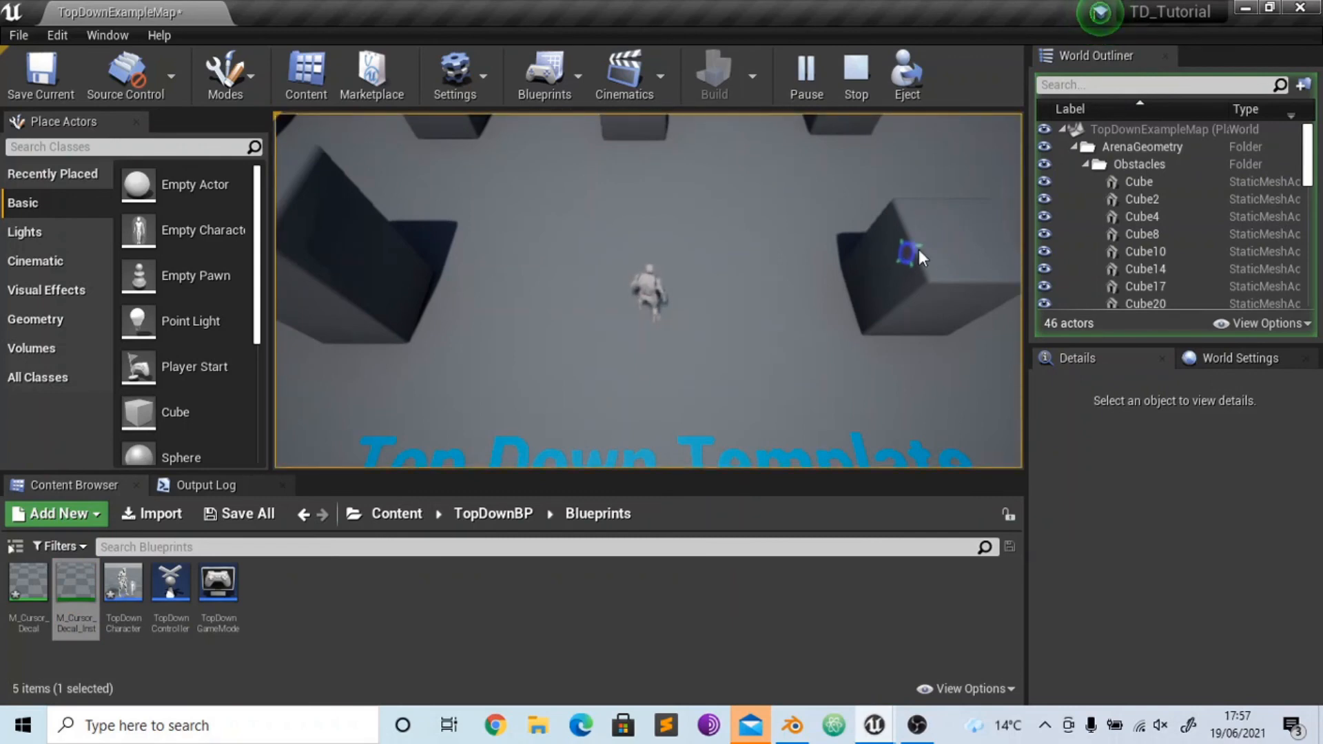
left_click(857, 75)
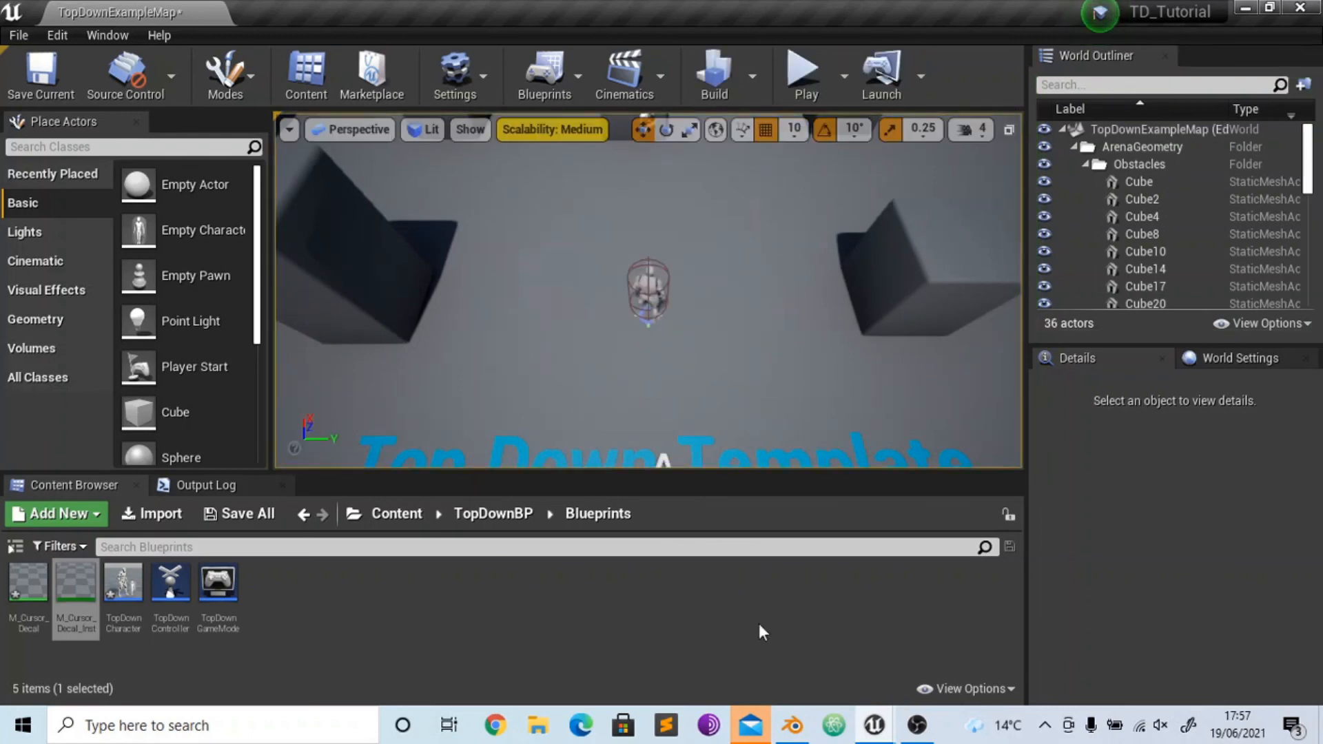
- Reopen M_Cursor_Decal_Inst, set the R channel of its inner Colour to 10, and save the instance
mouse_move(875, 724)
left_click(923, 659)
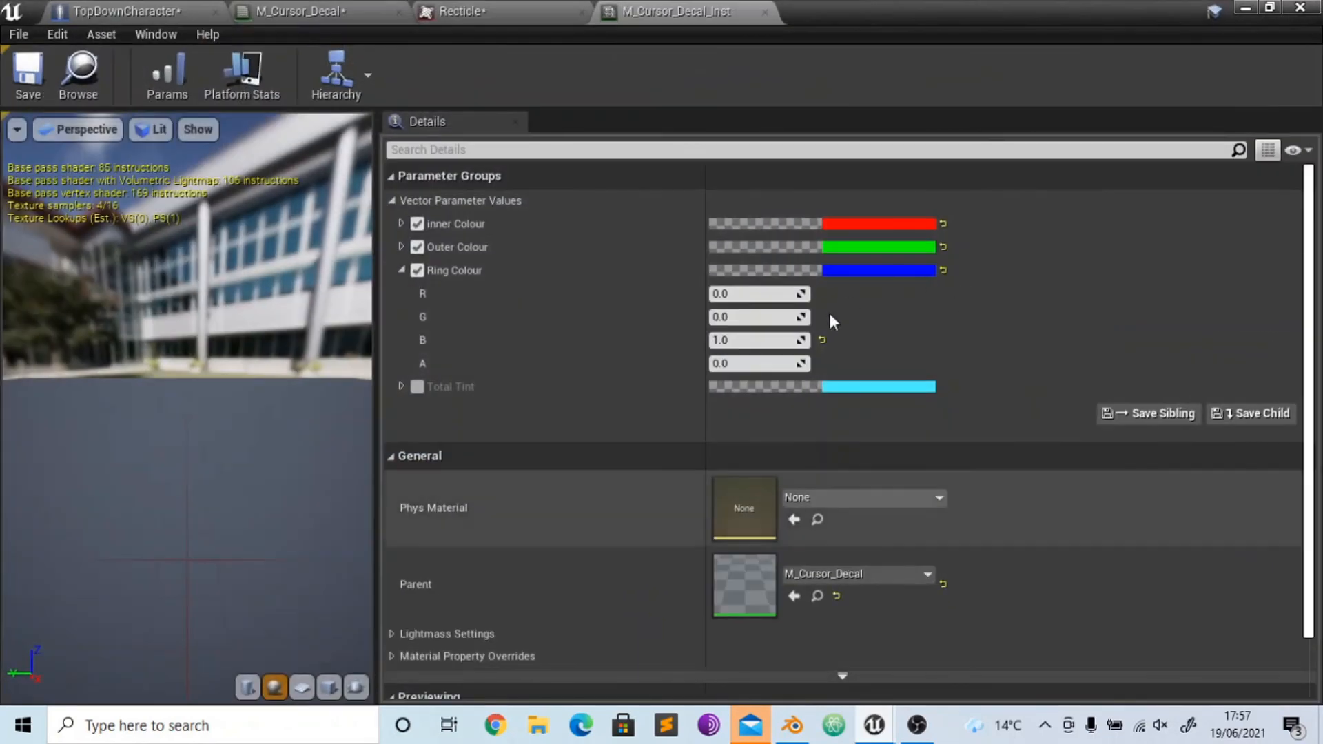
left_click(402, 224)
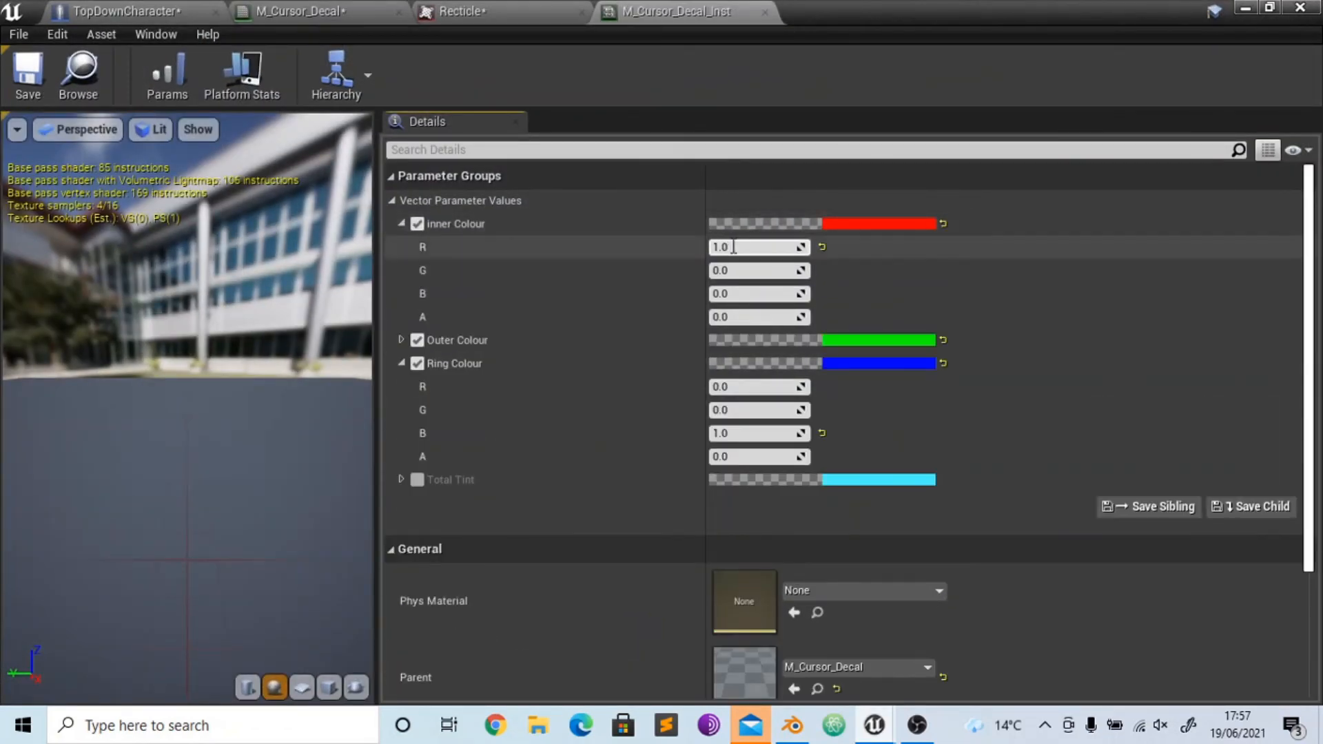
left_click(792, 250)
type("10")
key("Return")
left_click(28, 74)
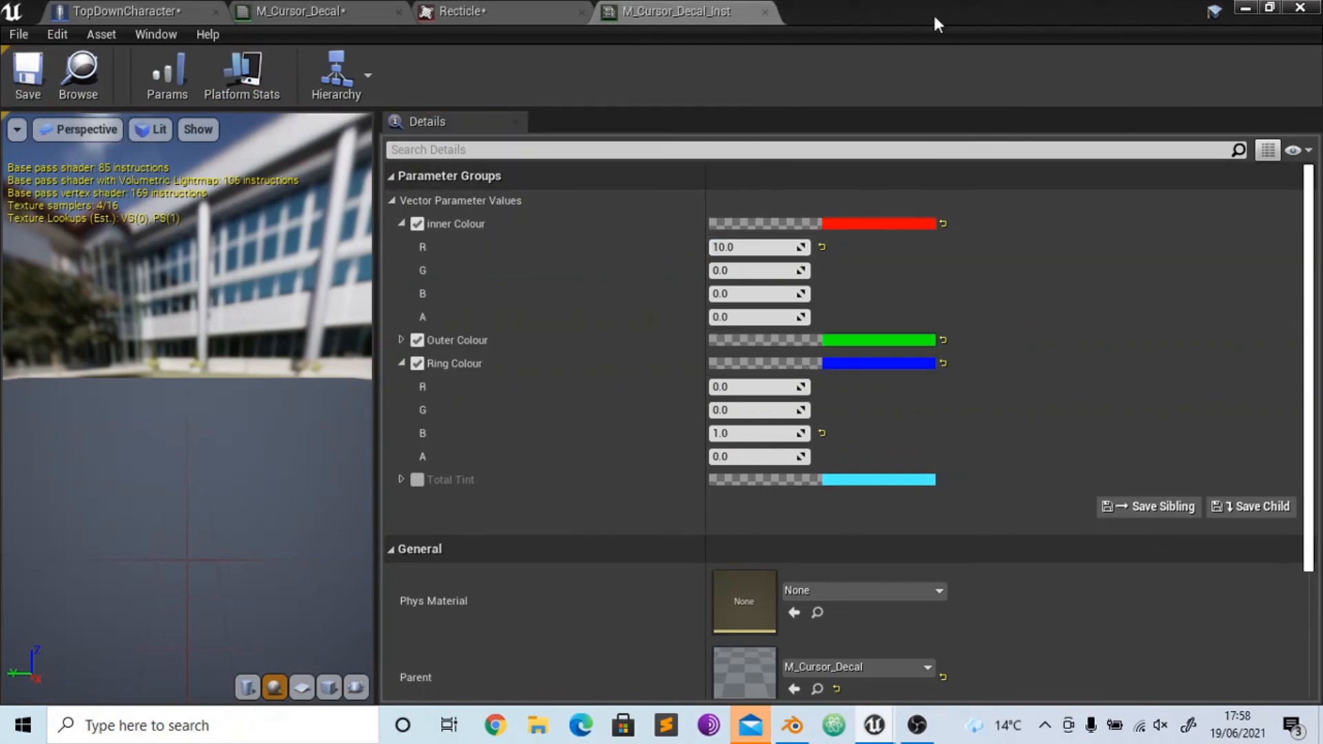
- Play-test the level to inspect the cursor decal with the brighter inner colour, and end the simulation
left_click(1243, 8)
left_click(788, 87)
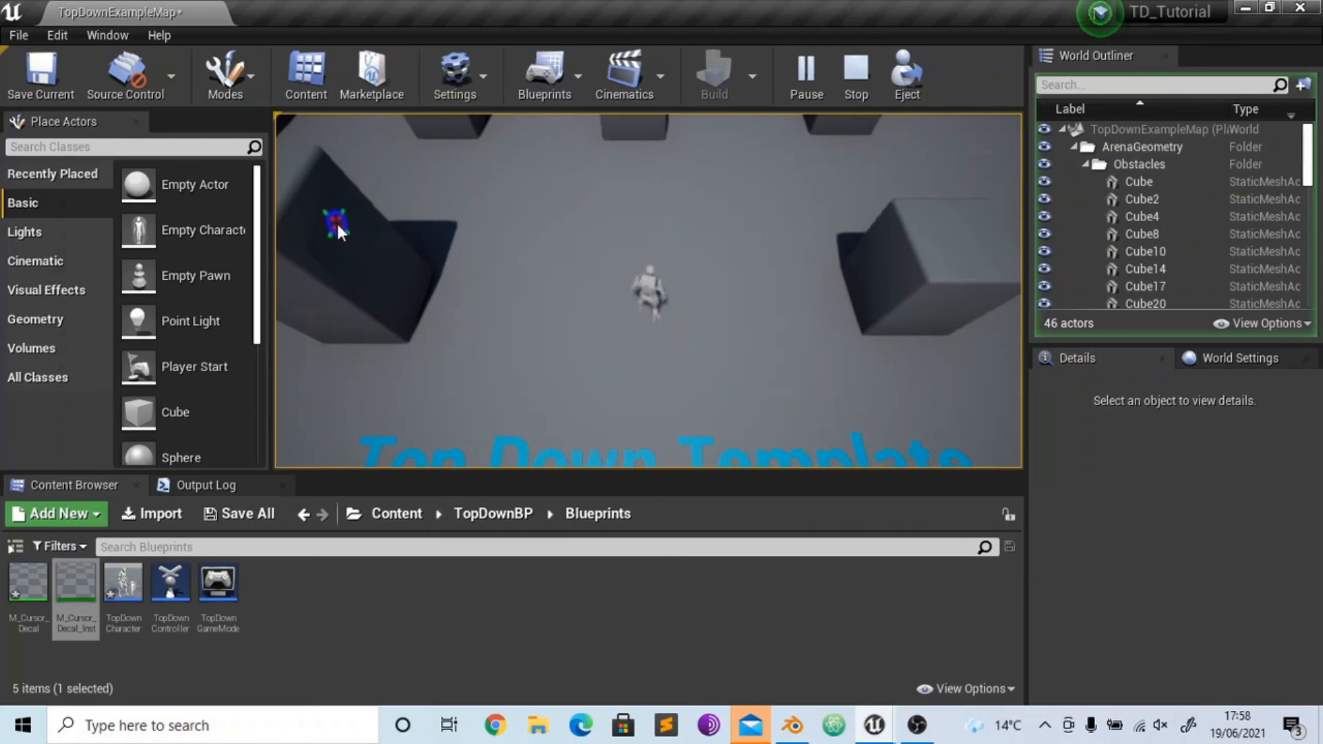
key("Escape")
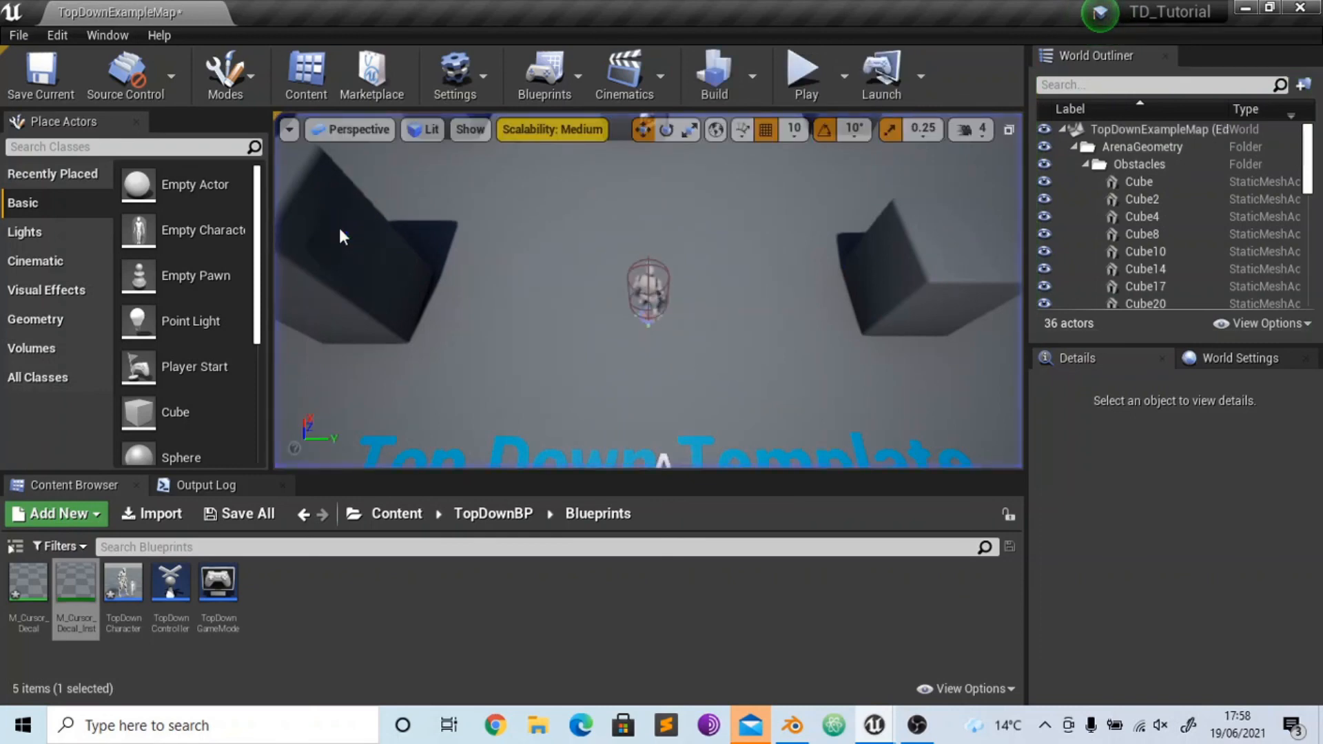